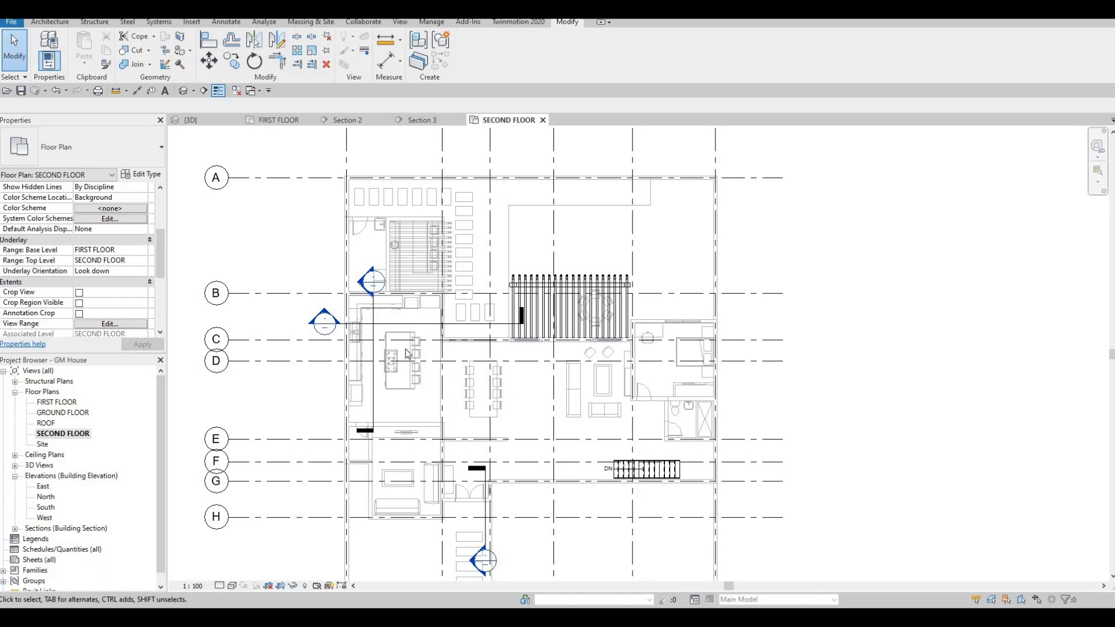
pyautogui.scroll(5, 418, 351)
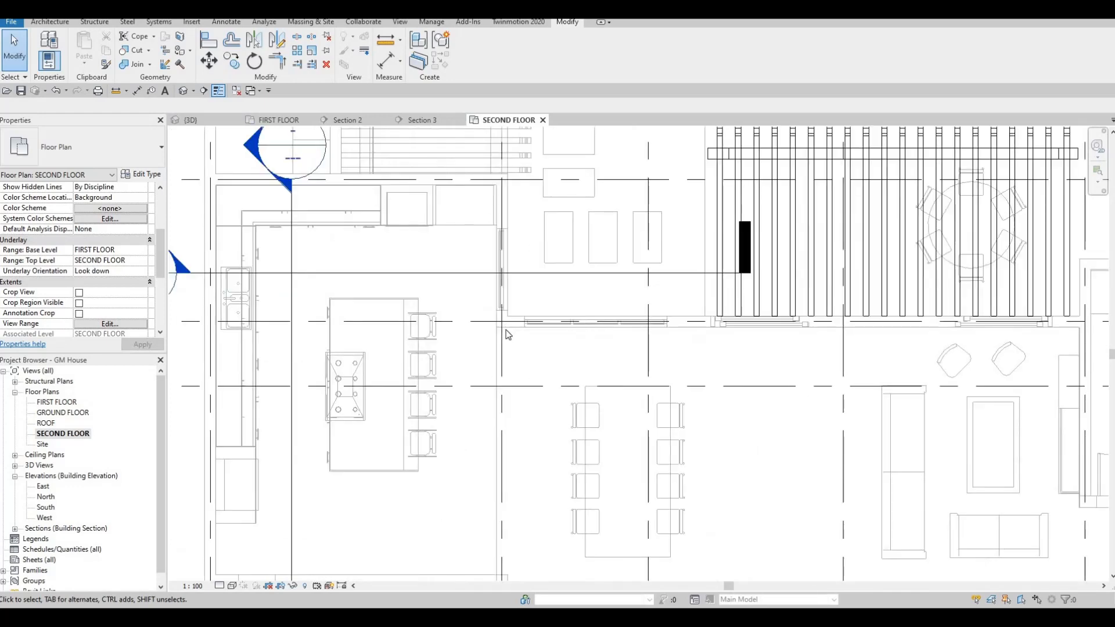
pyautogui.click(510, 328)
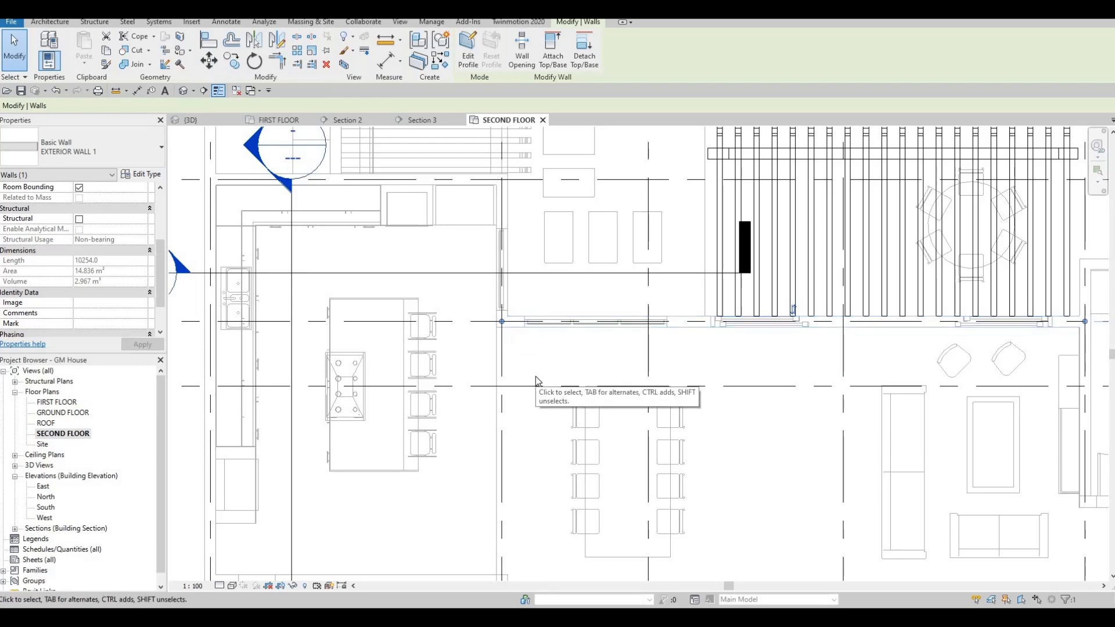
pyautogui.scroll(-3, 506, 278)
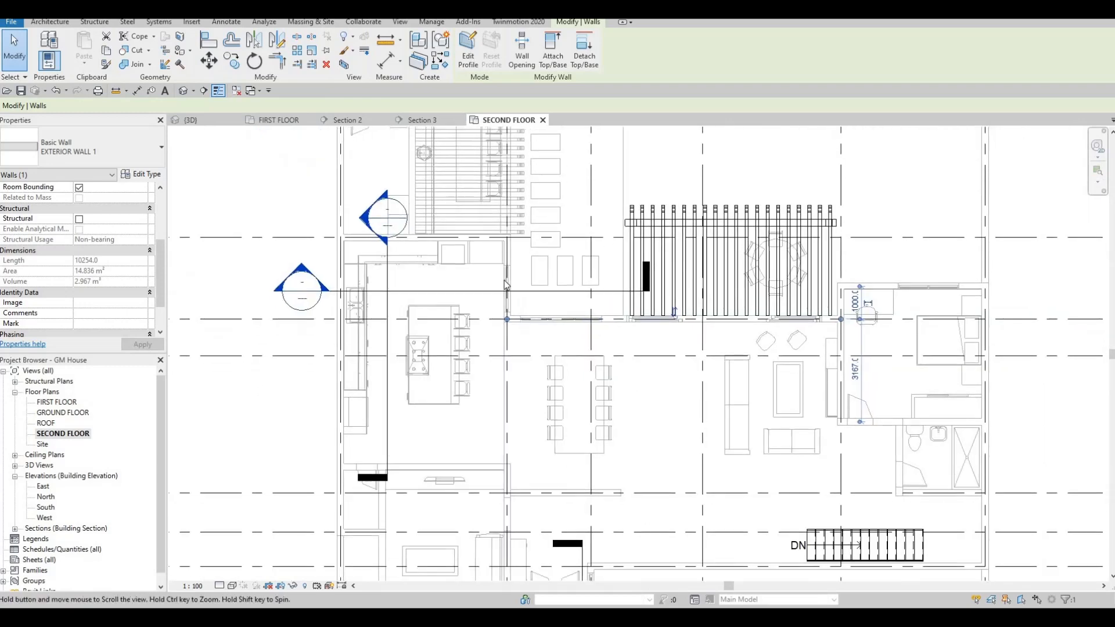
pyautogui.press('Escape')
pyautogui.press('Escape')
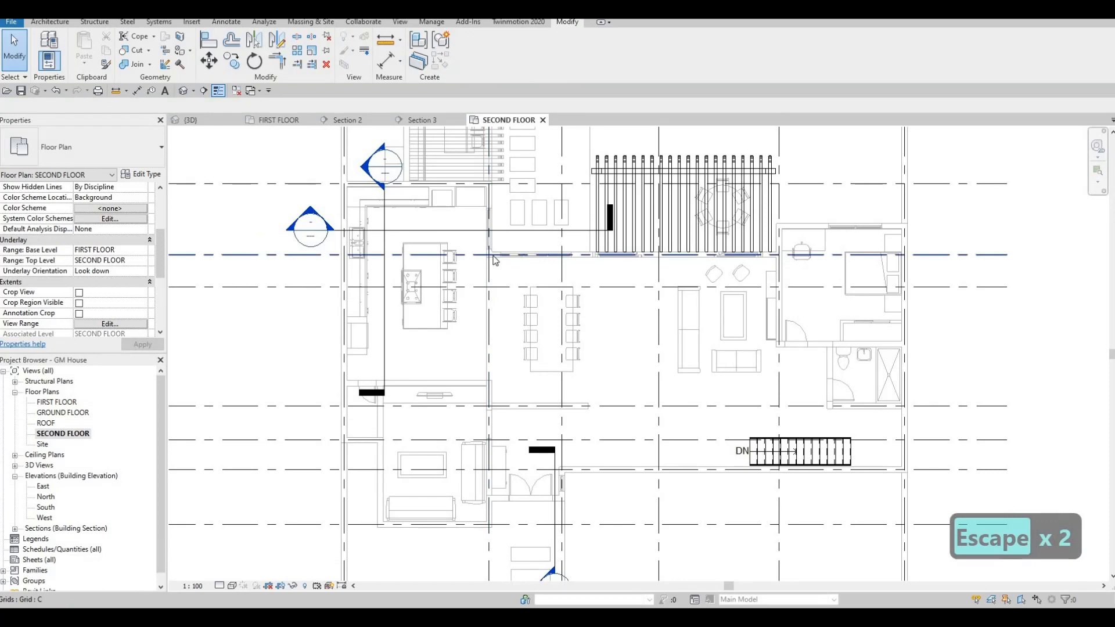
# Create a wall similar to the underlay's EXTERIOR WALL 1, drawing it along grid B from grid 1 to grid 2
pyautogui.scroll(4, 494, 260)
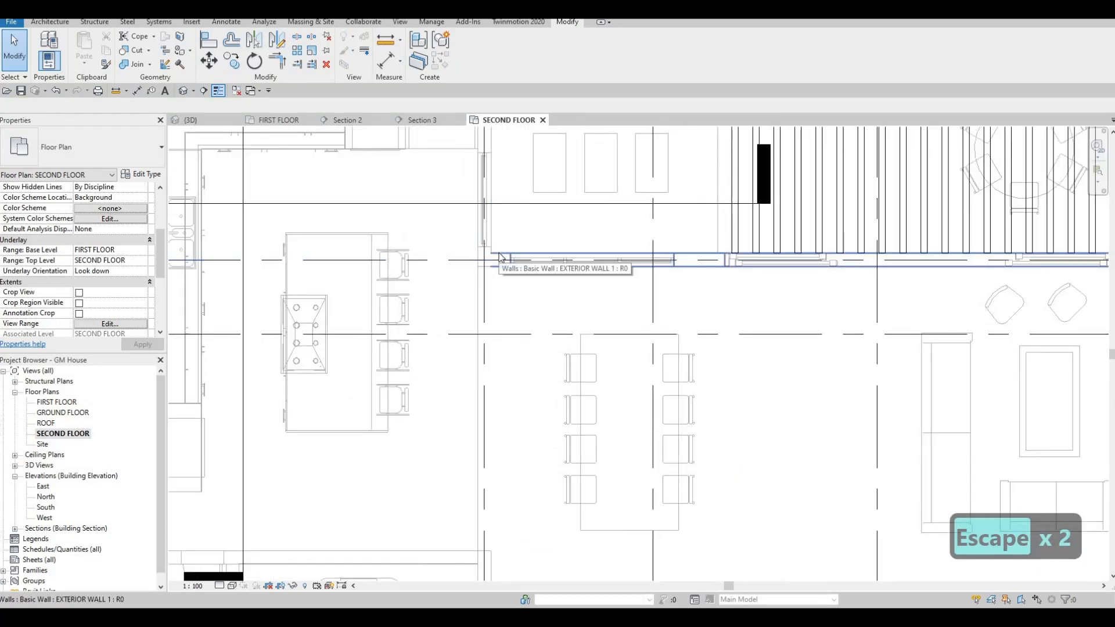
pyautogui.click(499, 258)
pyautogui.press('c')
pyautogui.press('s')
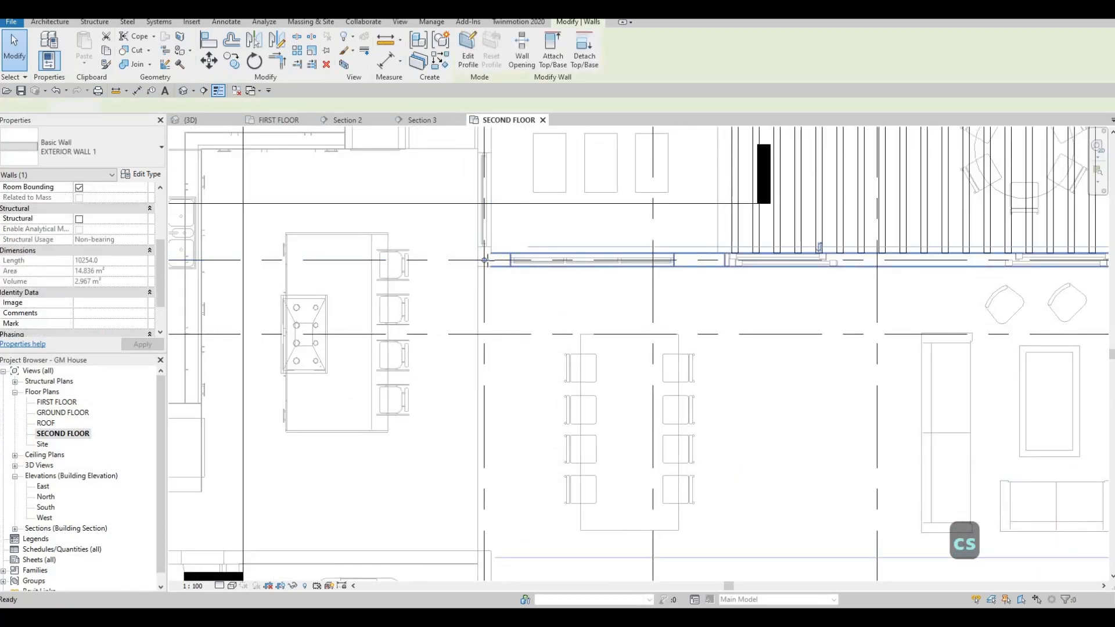
pyautogui.scroll(-4, 499, 260)
pyautogui.scroll(-2, 429, 336)
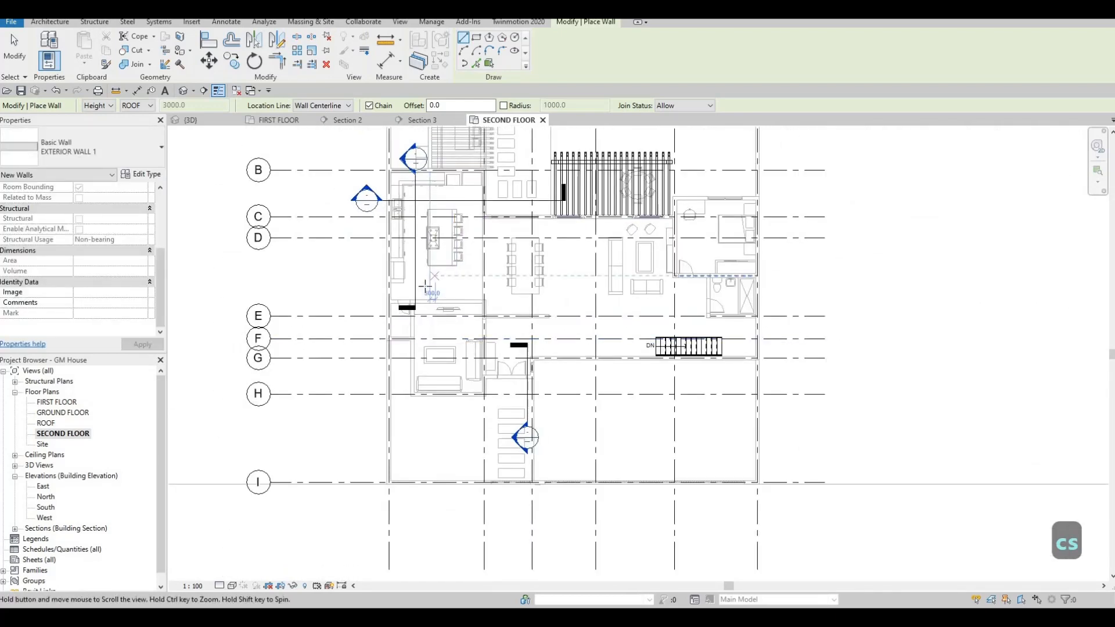
pyautogui.moveTo(430, 291); pyautogui.dragTo(430, 433, button='middle')
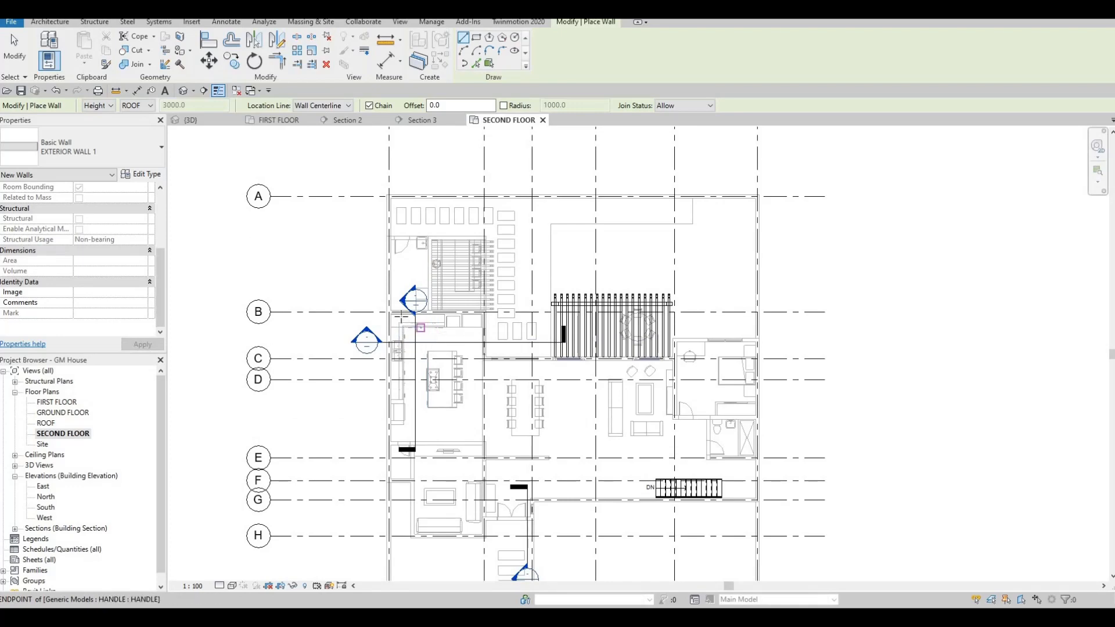
pyautogui.scroll(4, 378, 312)
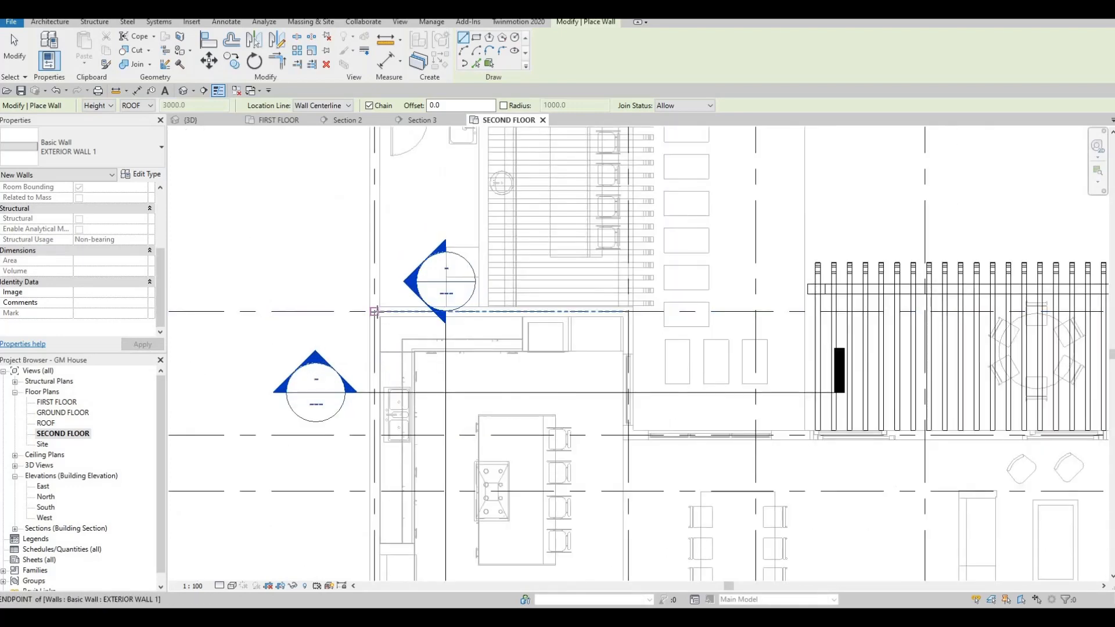
pyautogui.click(375, 311)
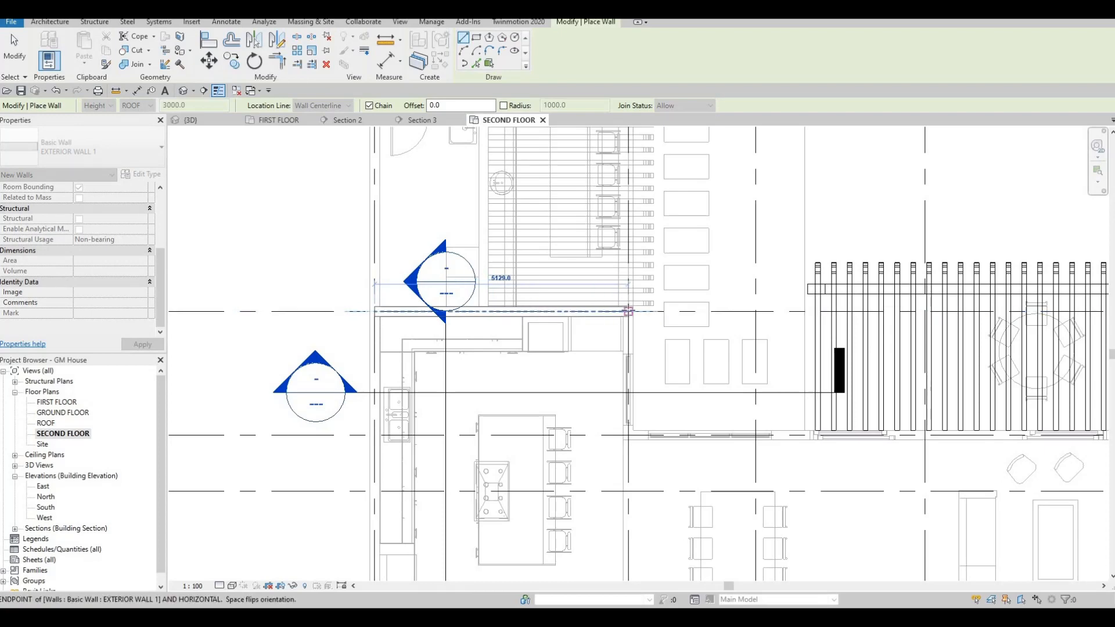
pyautogui.click(629, 312)
# Continue the exterior wall chain along grid 2 from grid B to grid C, about 2501 mm long
pyautogui.scroll(-3, 627, 317)
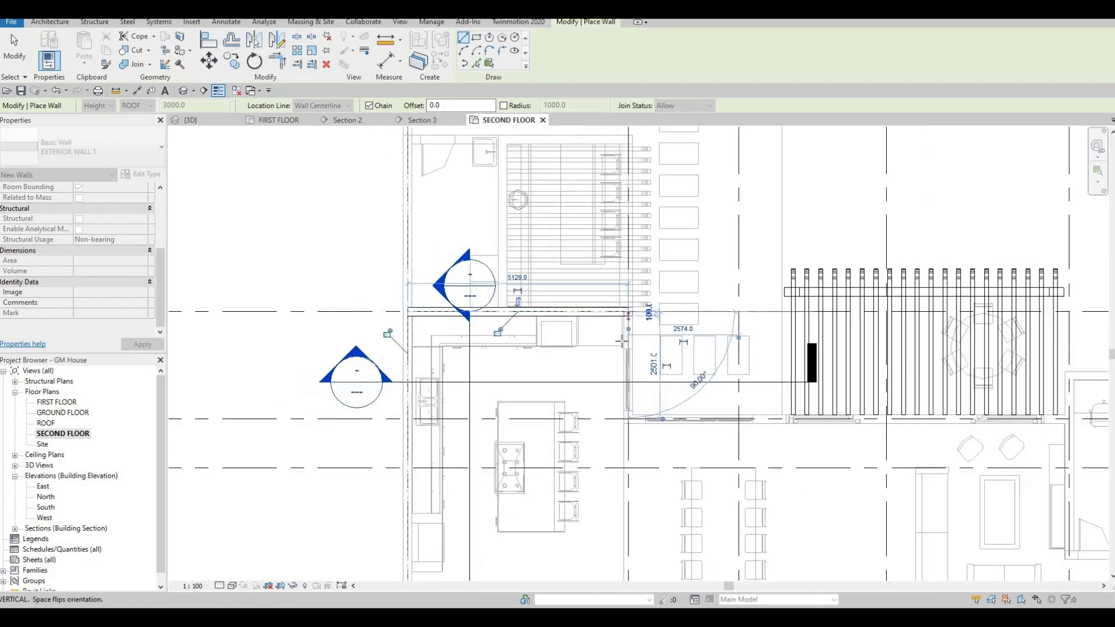
pyautogui.scroll(2, 628, 386)
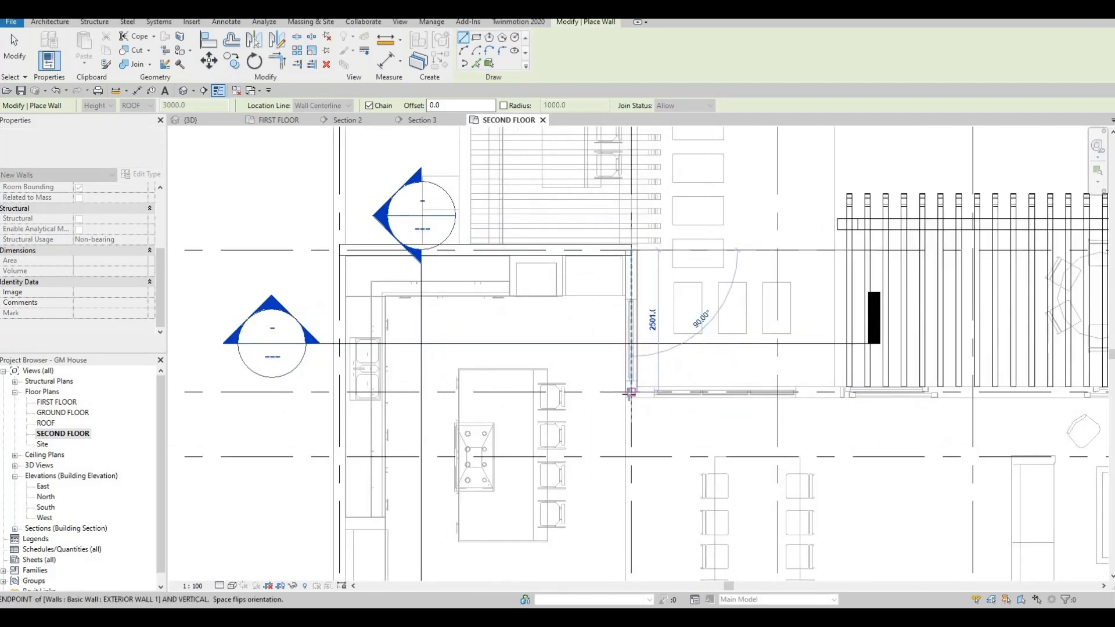
pyautogui.click(631, 392)
# Continue the exterior wall along grid C from grid 2 to grid 5, following the wall below
pyautogui.scroll(-2, 598, 385)
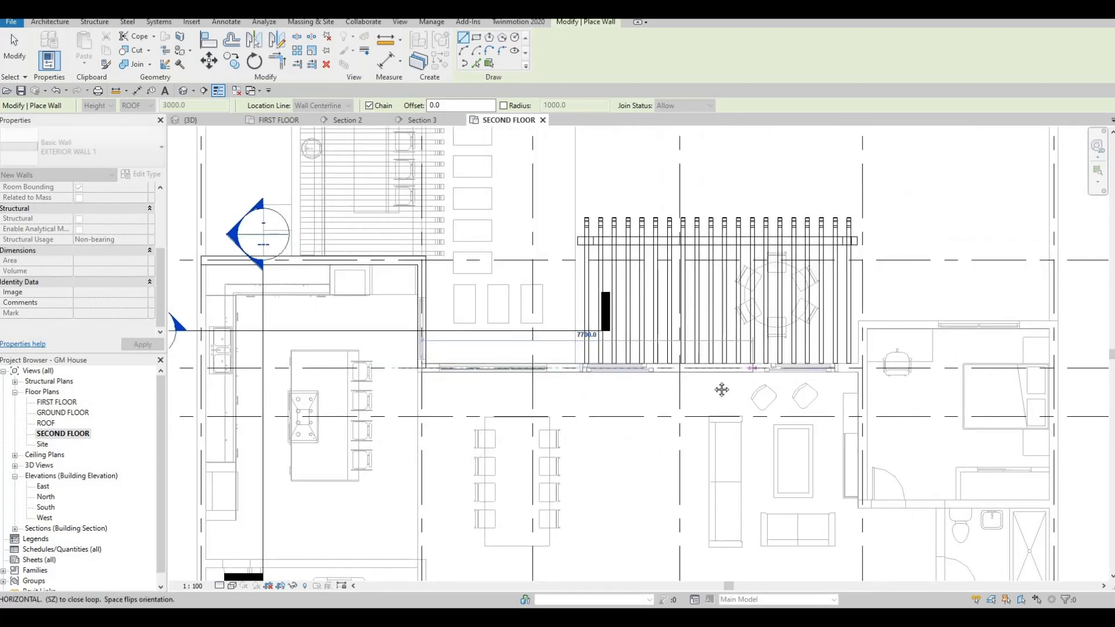
pyautogui.scroll(-1, 702, 381)
pyautogui.scroll(3, 809, 368)
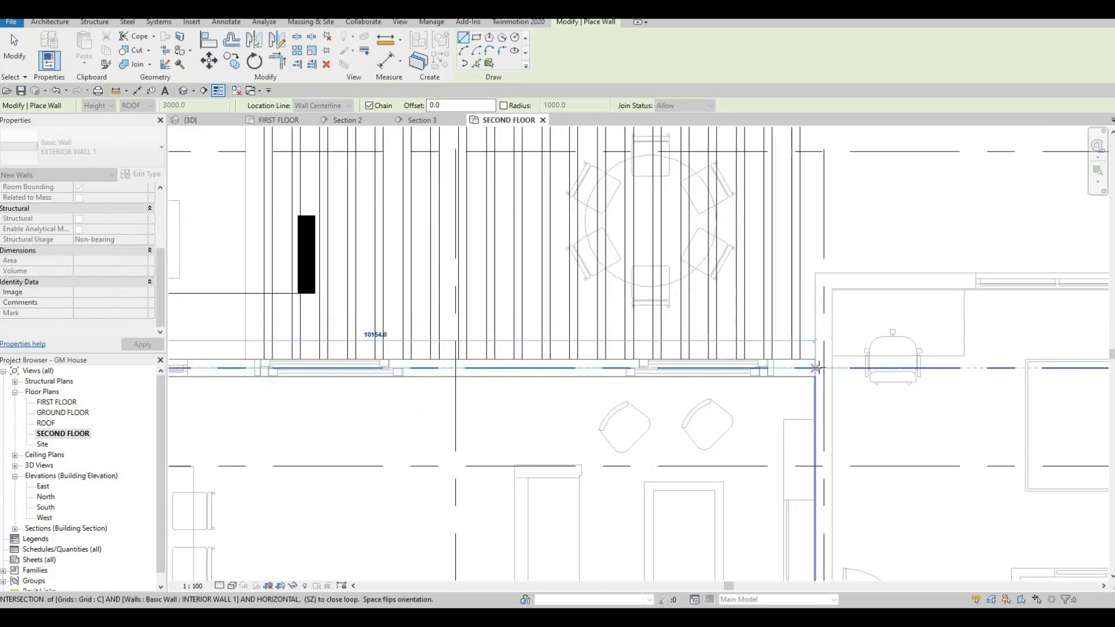
pyautogui.scroll(-1, 819, 367)
pyautogui.scroll(-4, 822, 368)
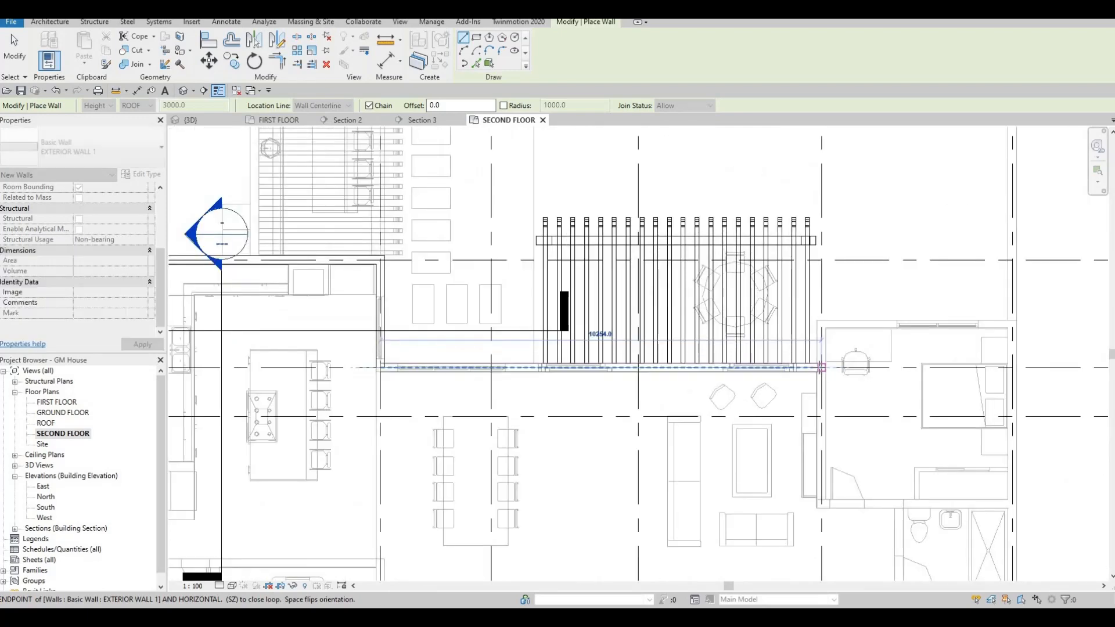
pyautogui.scroll(-1, 759, 392)
pyautogui.scroll(-2, 759, 392)
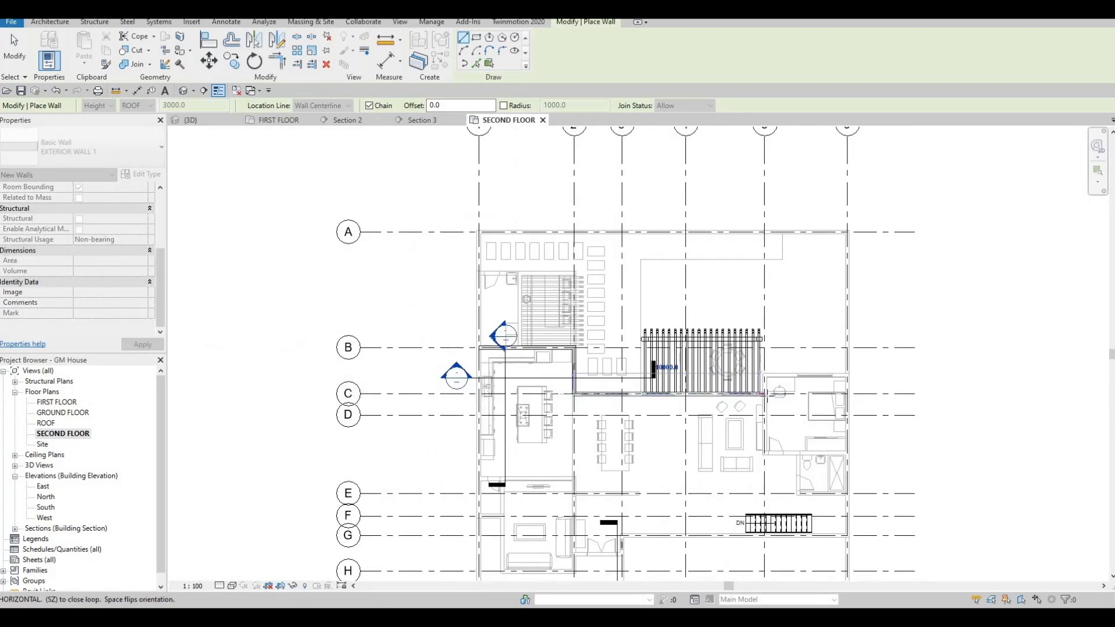
pyautogui.scroll(5, 749, 391)
pyautogui.scroll(3, 742, 391)
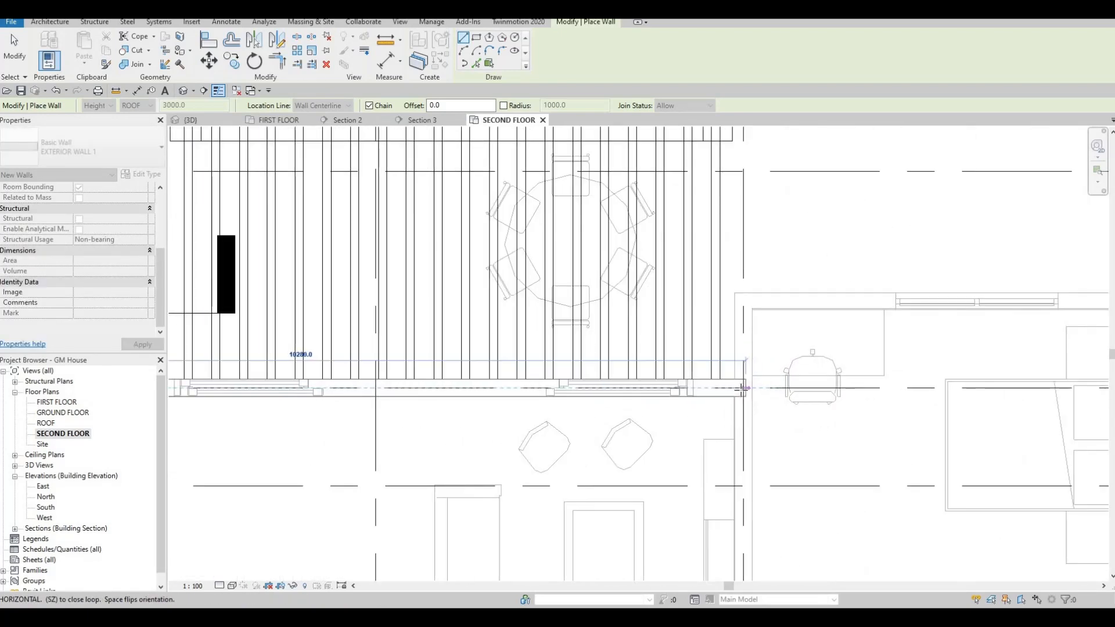
pyautogui.click(743, 390)
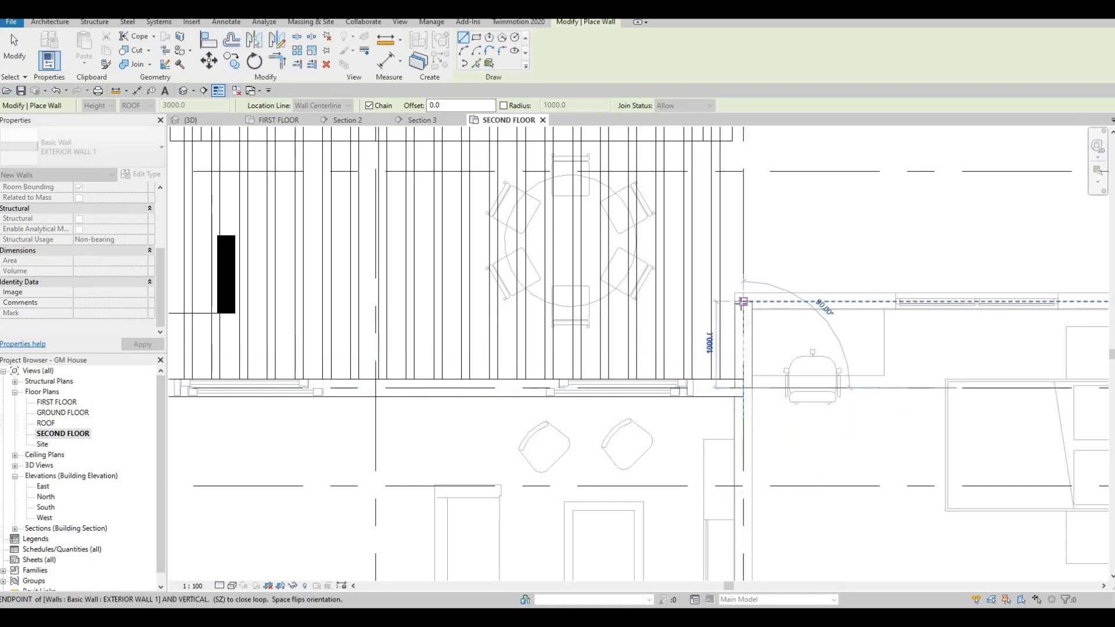
# Continue the exterior wall 1000 mm up grid 5, and across the bedroom's upper edge to grid 6
pyautogui.click(743, 301)
pyautogui.moveTo(1070, 302); pyautogui.dragTo(908, 291, button='middle')
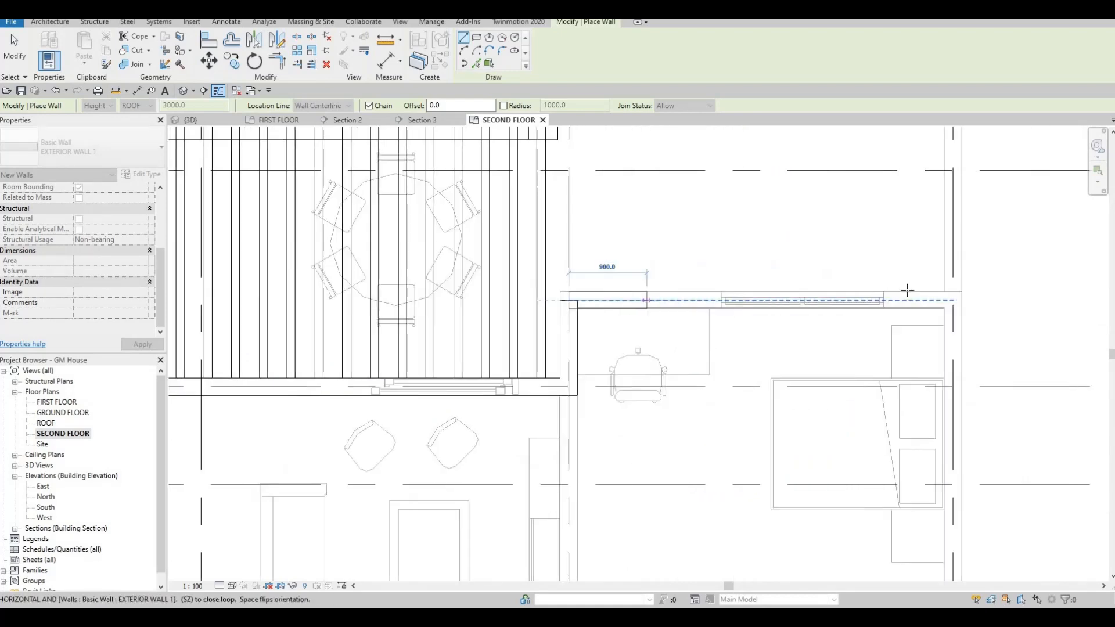
pyautogui.scroll(3, 859, 301)
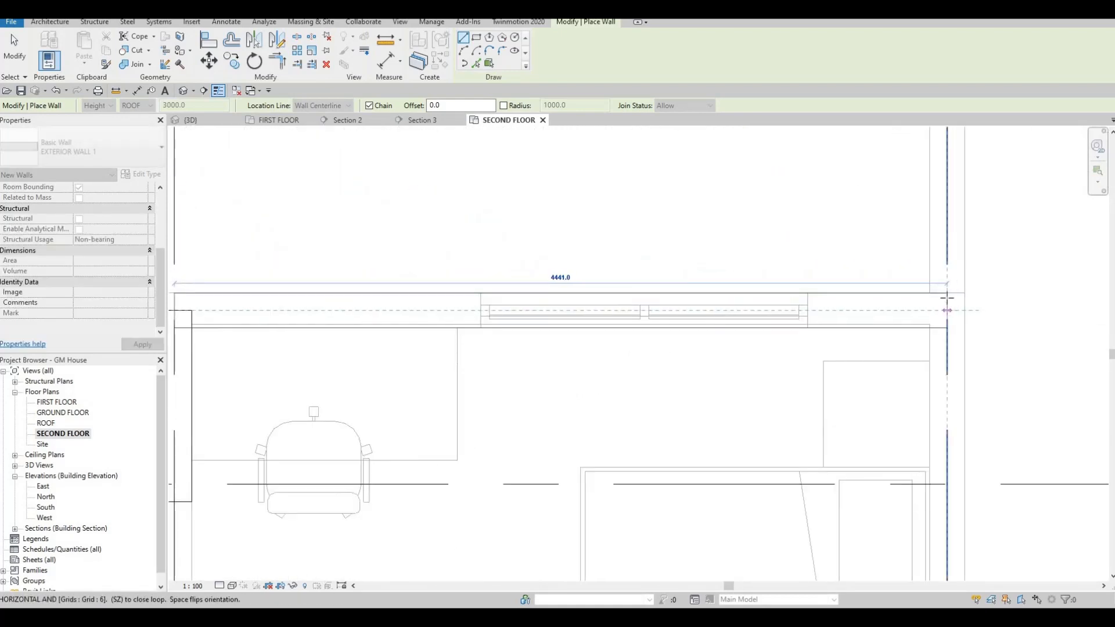
pyautogui.click(947, 340)
# Continue the exterior wall down grid 6 from the bedroom corner to grid G, about 8613 mm long
pyautogui.scroll(-2, 922, 249)
pyautogui.moveTo(921, 249); pyautogui.dragTo(921, 175, button='middle')
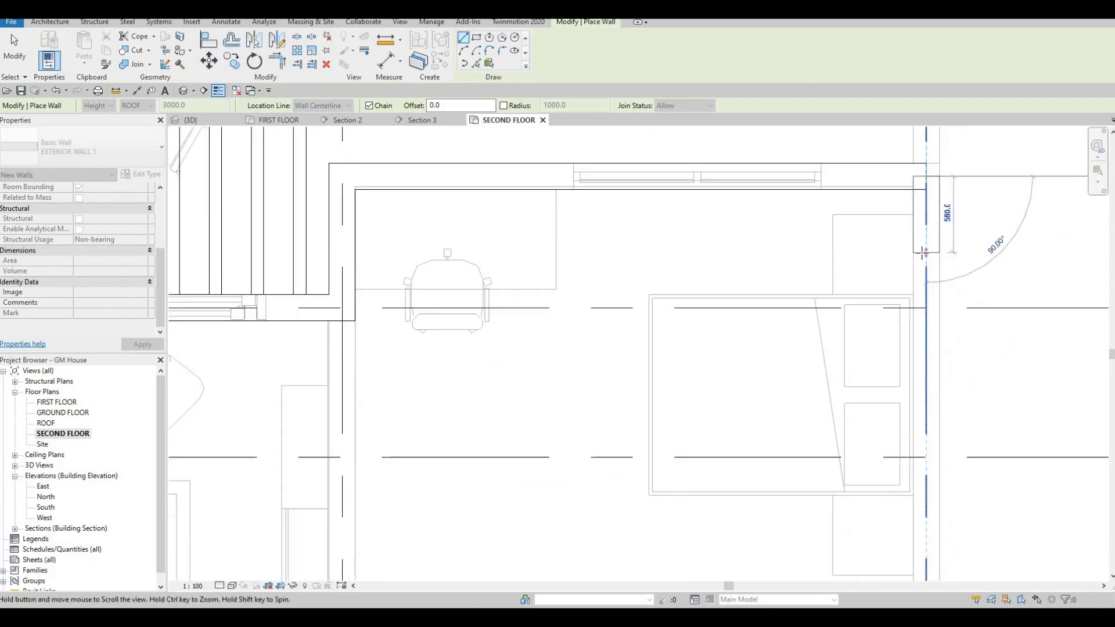
pyautogui.scroll(2, 922, 263)
pyautogui.scroll(-2, 922, 263)
pyautogui.moveTo(921, 263); pyautogui.dragTo(915, 288, button='middle')
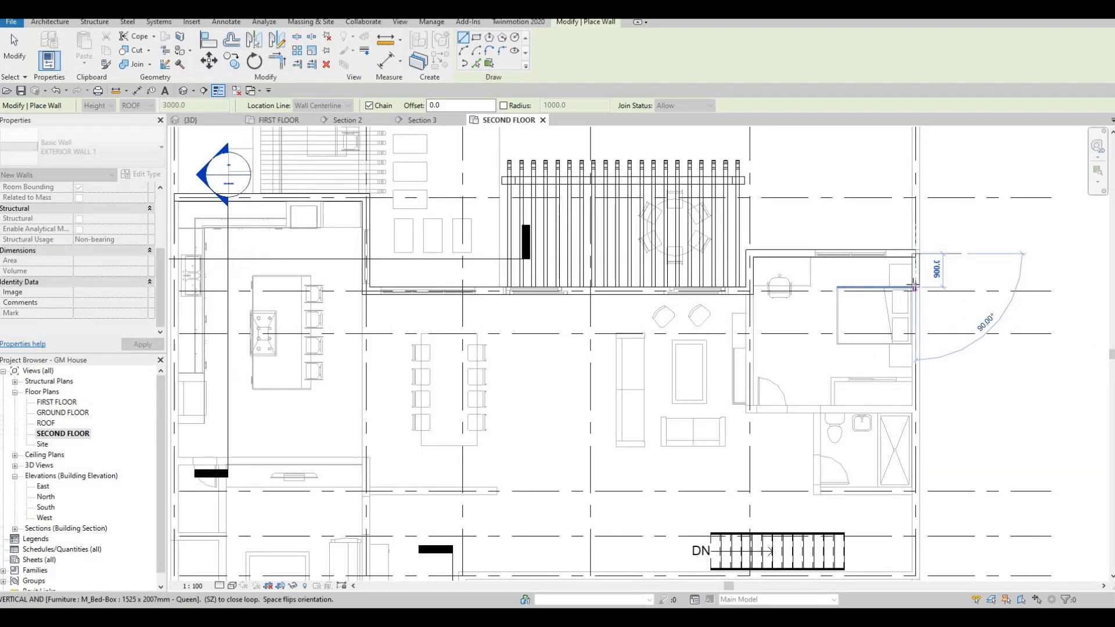
pyautogui.scroll(-1, 913, 285)
pyautogui.scroll(-1, 913, 286)
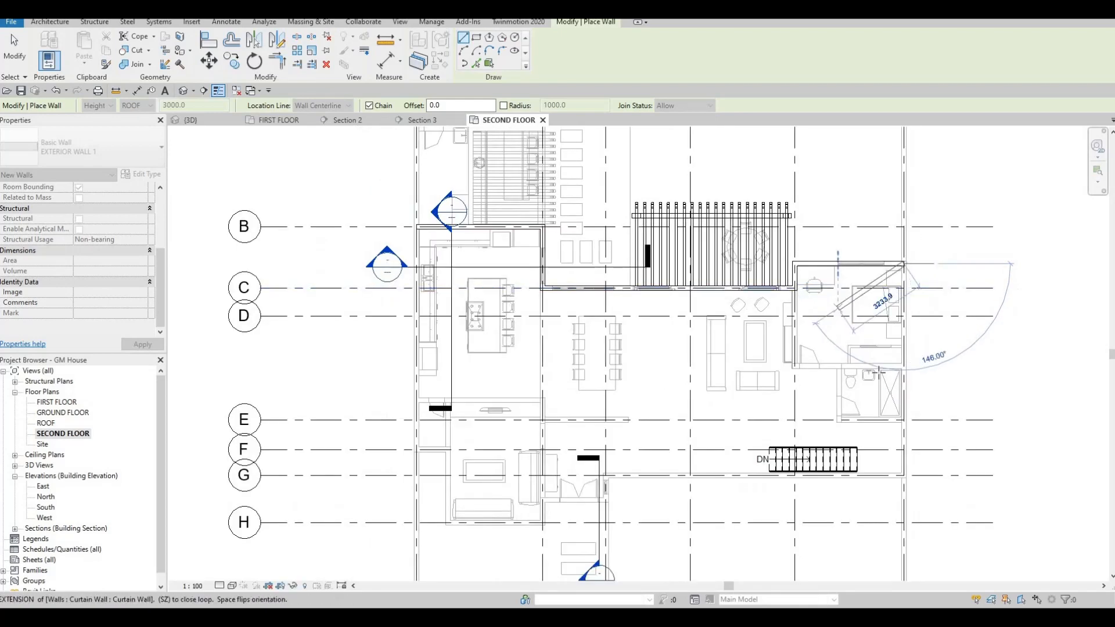
pyautogui.scroll(-1, 836, 285)
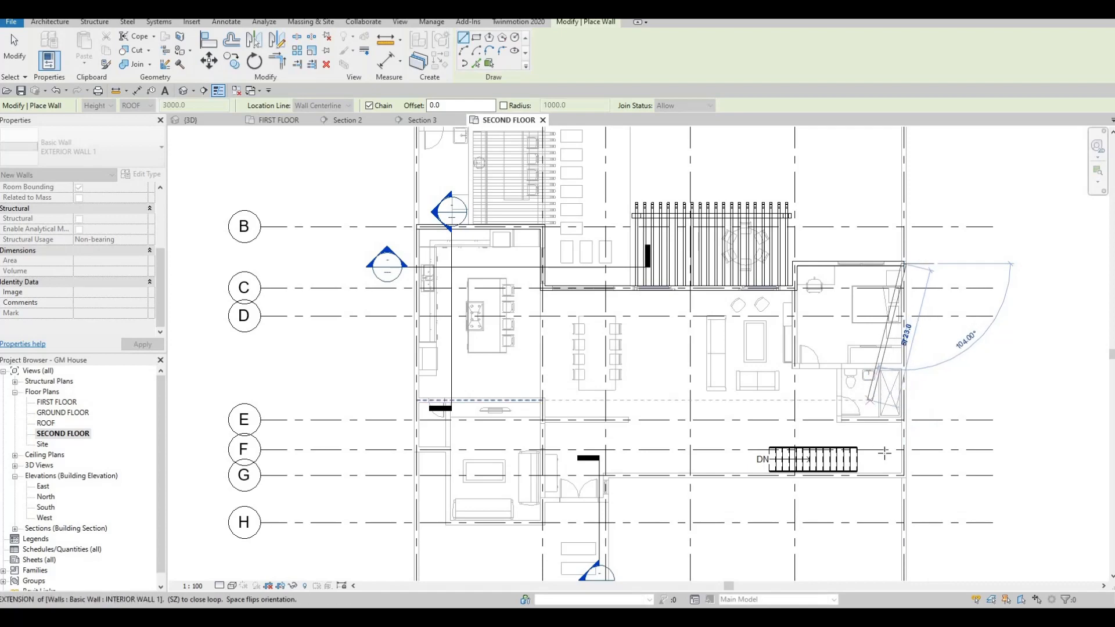
pyautogui.scroll(2, 898, 471)
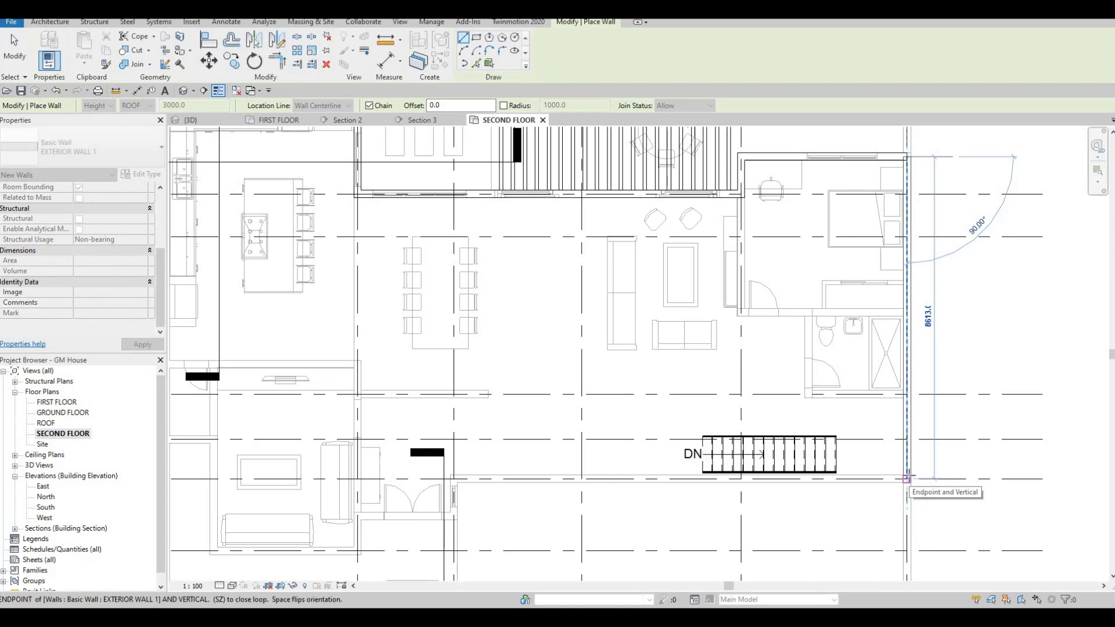
pyautogui.click(906, 478)
# Extend the exterior wall 1200 mm past grid G along grid 6, and run it horizontally back to grid 5
pyautogui.scroll(-4, 906, 478)
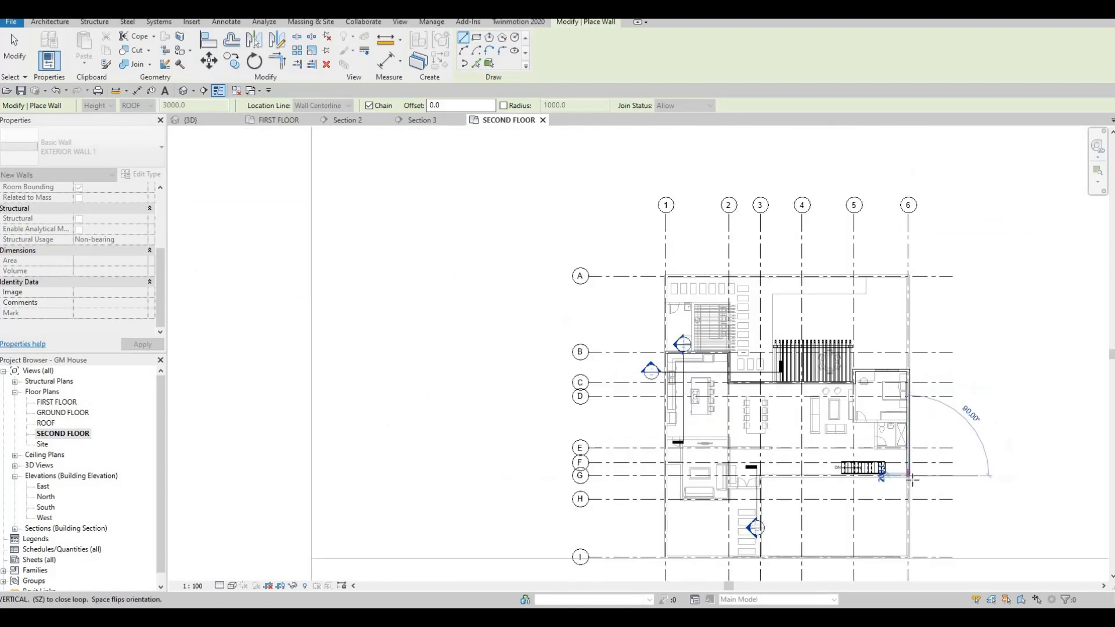
pyautogui.scroll(2, 910, 479)
pyautogui.press('F1')
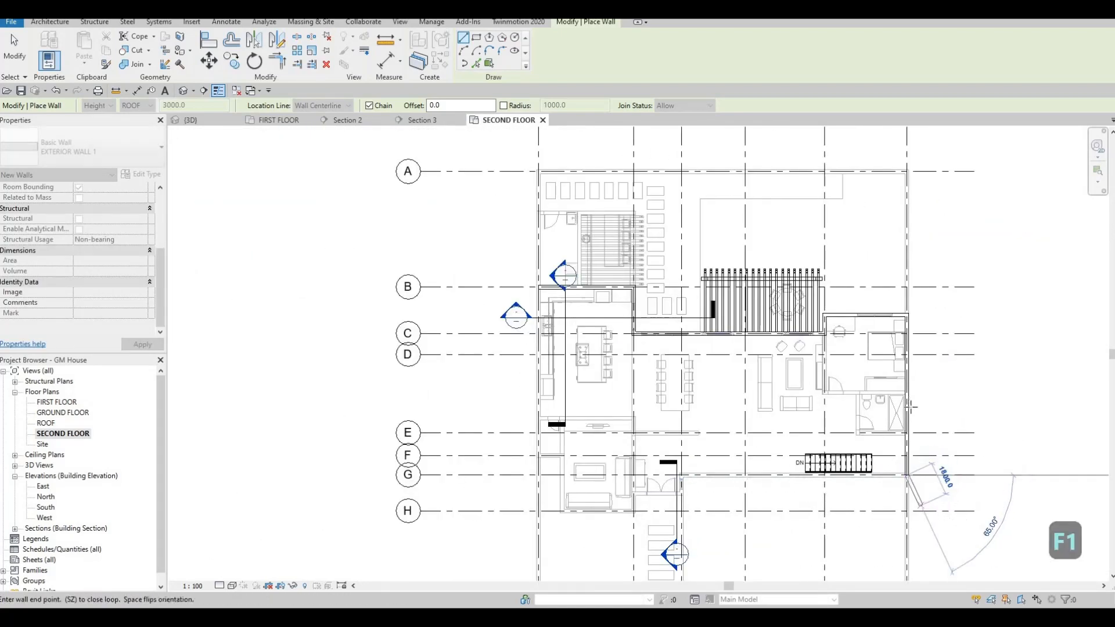
pyautogui.moveTo(916, 542); pyautogui.dragTo(910, 407, button='middle')
pyautogui.scroll(-1, 910, 407)
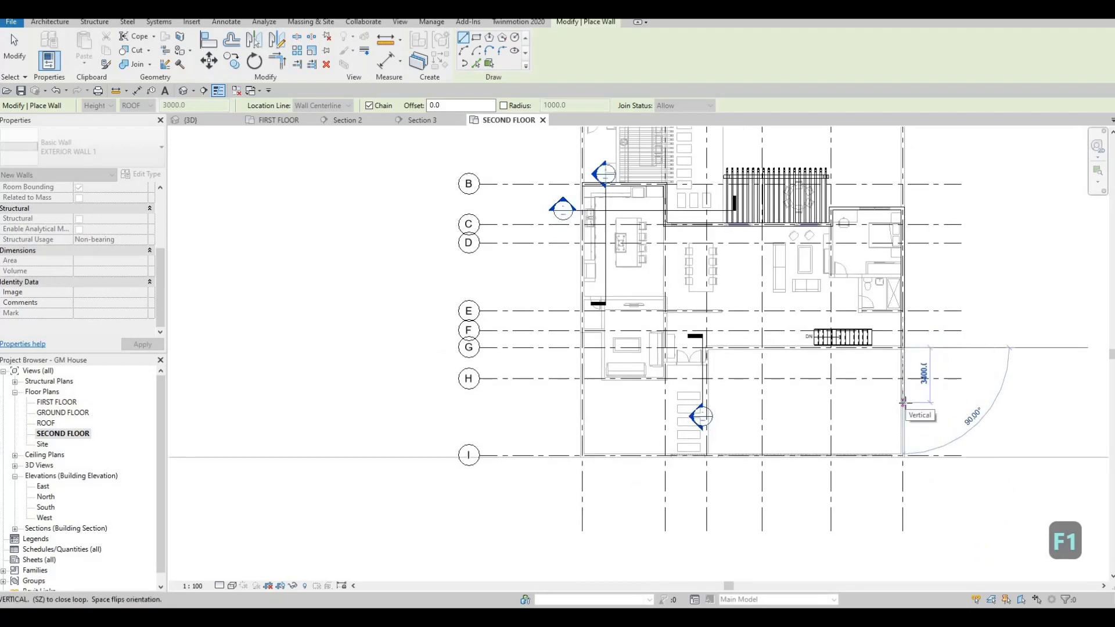
pyautogui.write('1200')
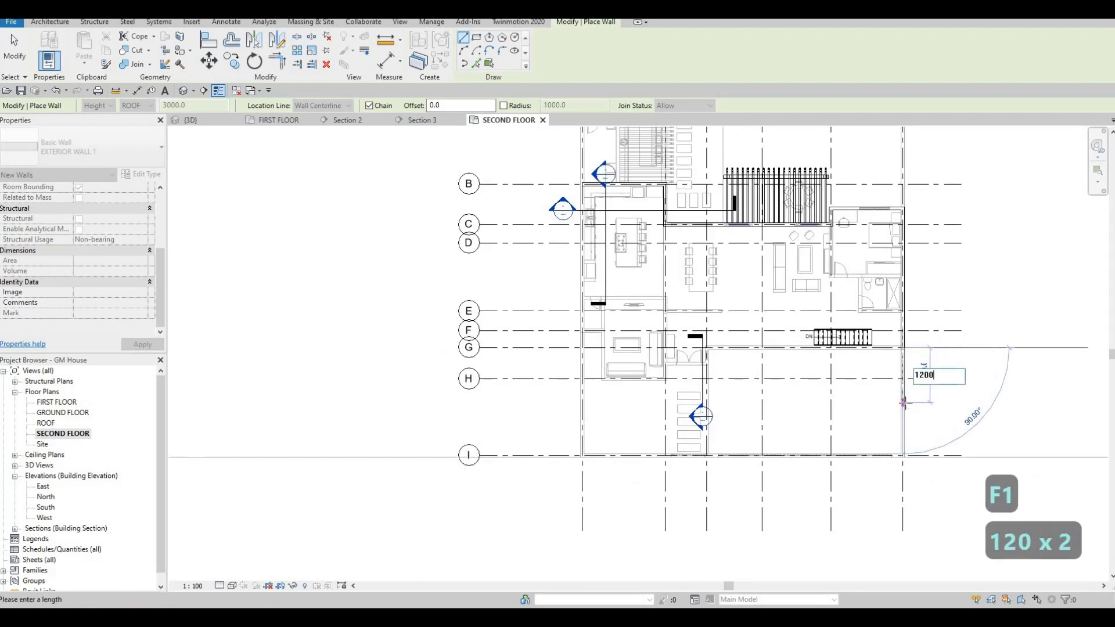
pyautogui.press('Return')
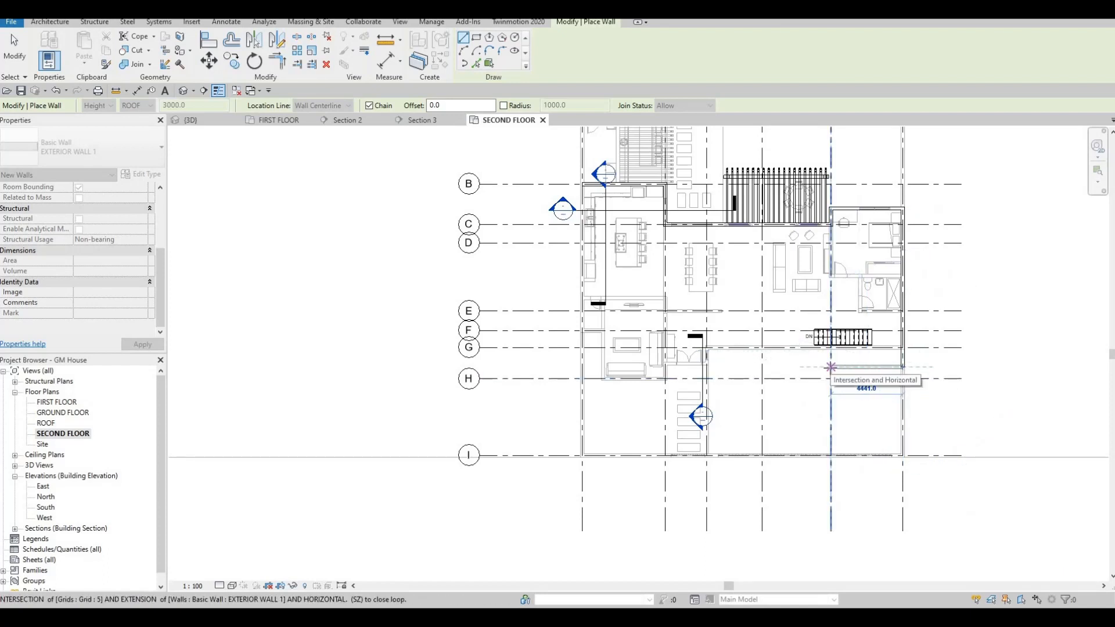
pyautogui.click(823, 422)
# Continue the exterior wall 1200 mm up grid 5 to its intersection with grid G, beside the stairs
pyautogui.scroll(-3, 824, 427)
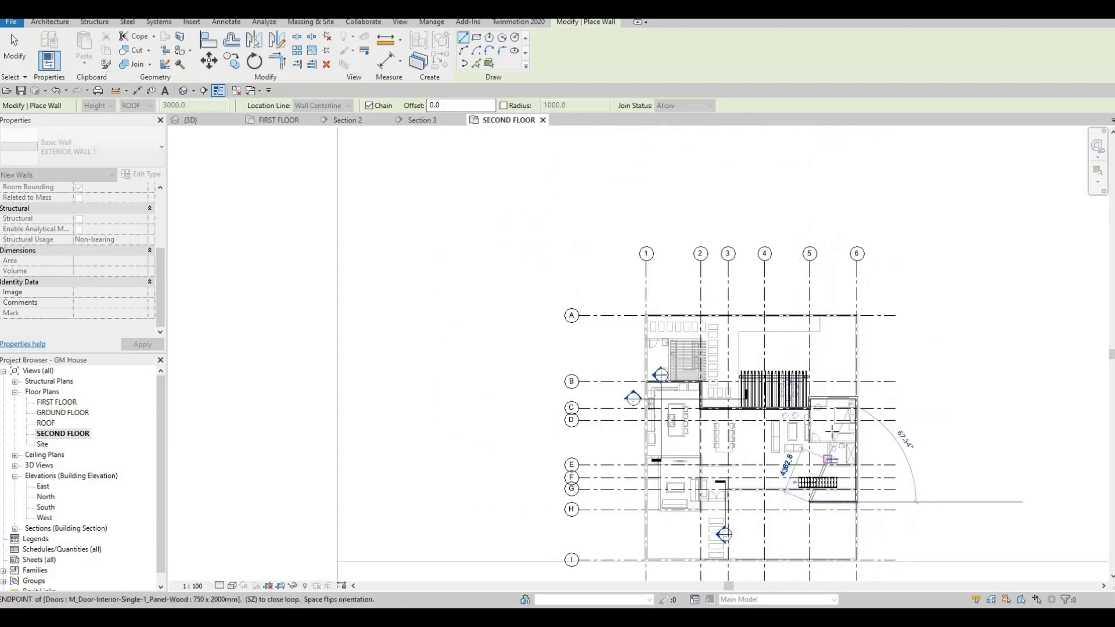
pyautogui.scroll(6, 830, 431)
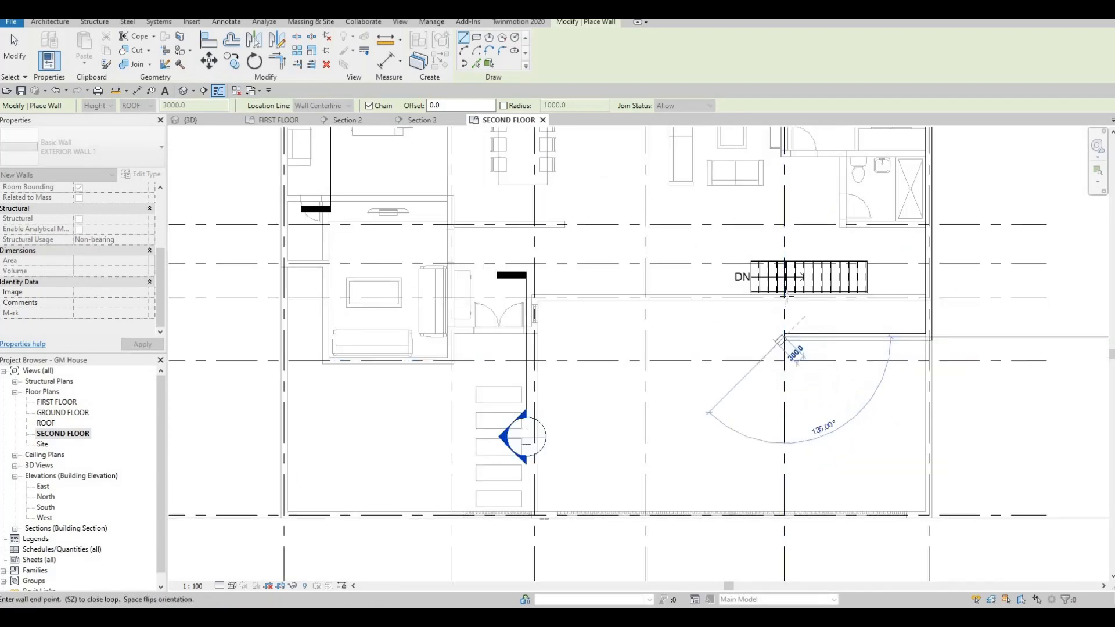
pyautogui.scroll(-2, 783, 296)
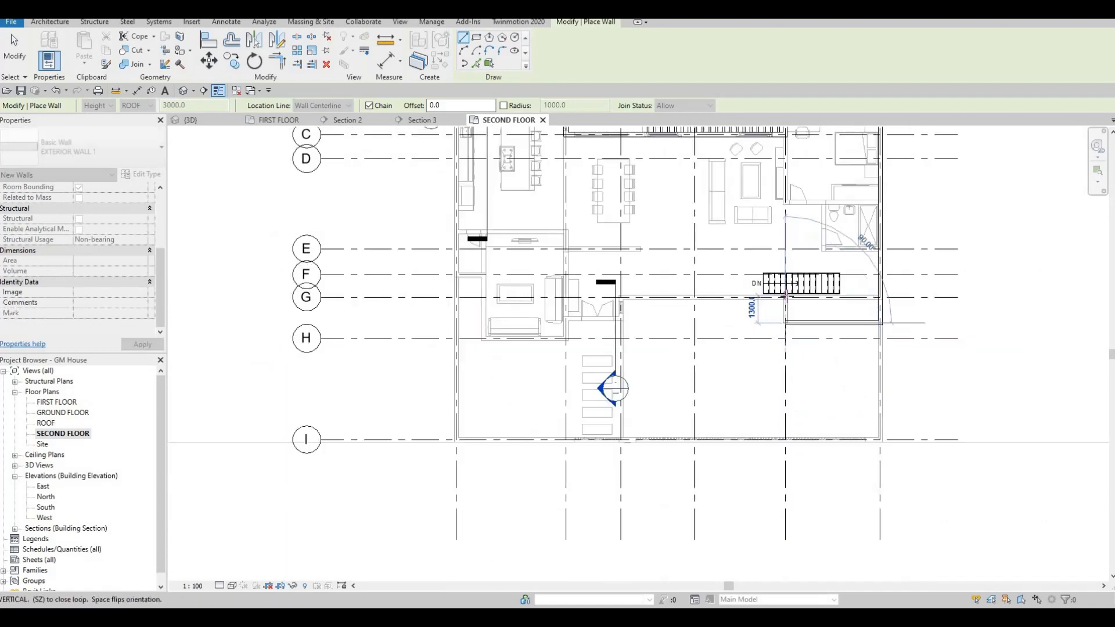
pyautogui.scroll(3, 784, 296)
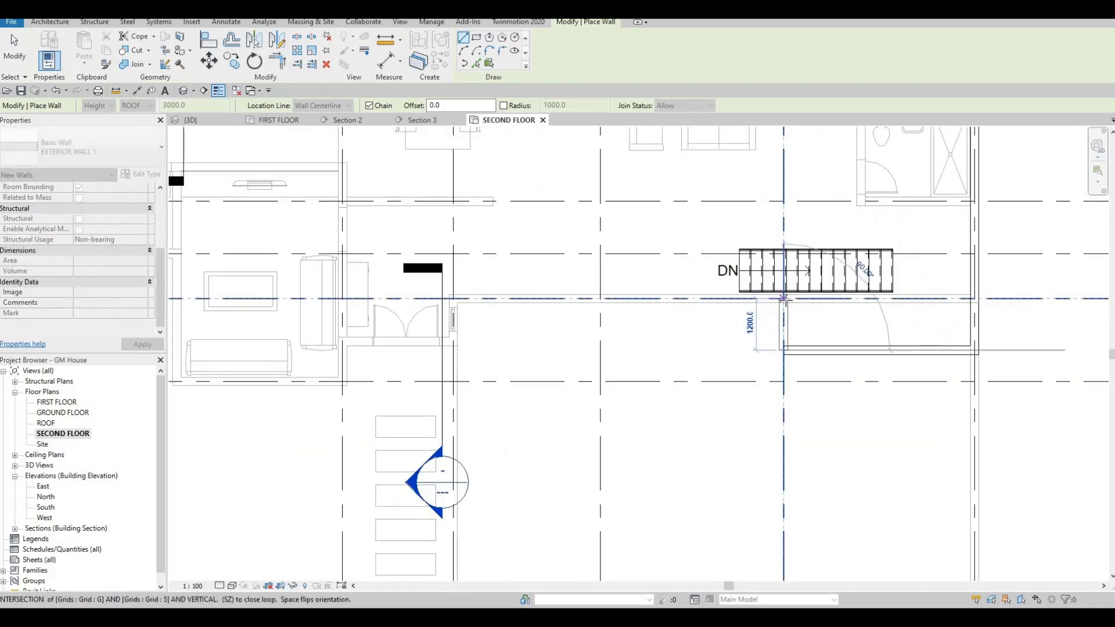
pyautogui.scroll(-1, 784, 299)
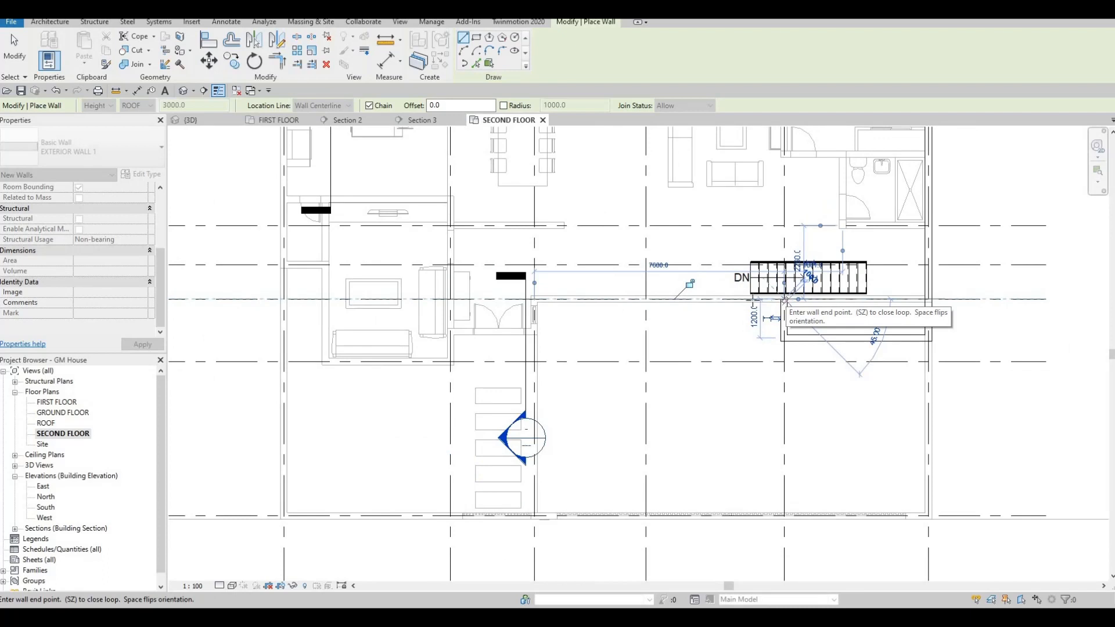
# Continue the exterior wall 3578 mm horizontally along grid G from grid 5 towards grid 3, and turn it 1200 mm downwards
pyautogui.press('F1')
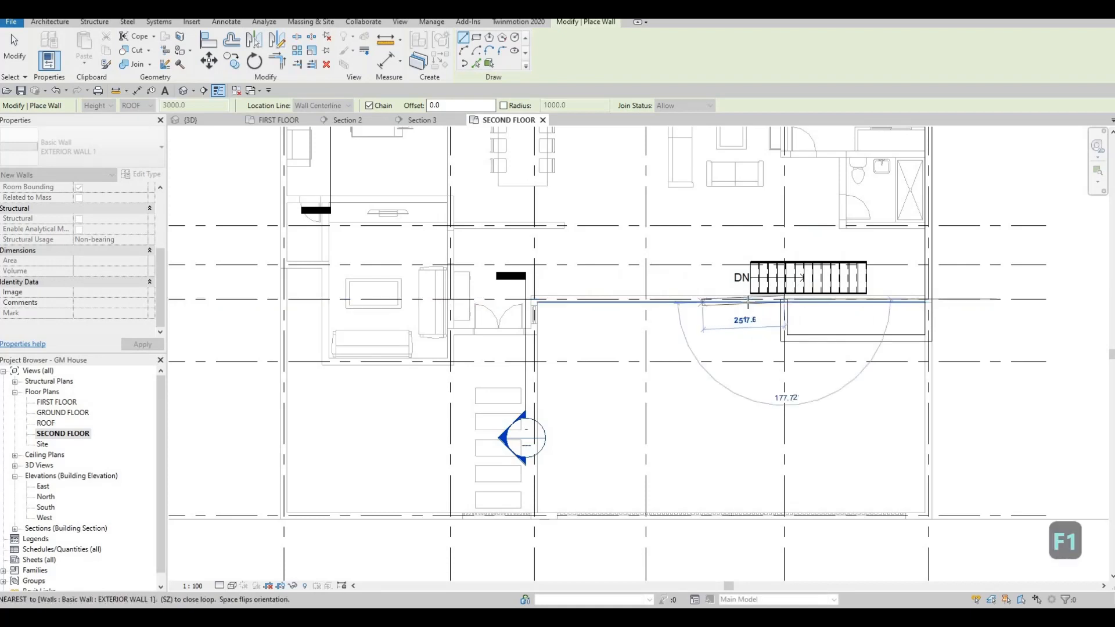
pyautogui.scroll(1, 703, 311)
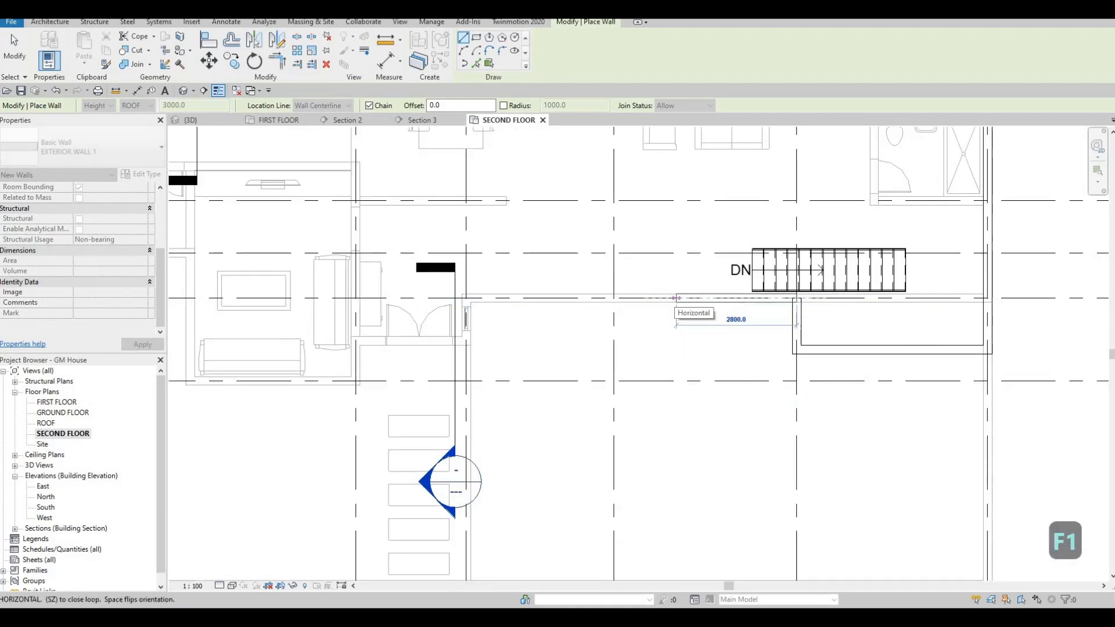
pyautogui.write('3578')
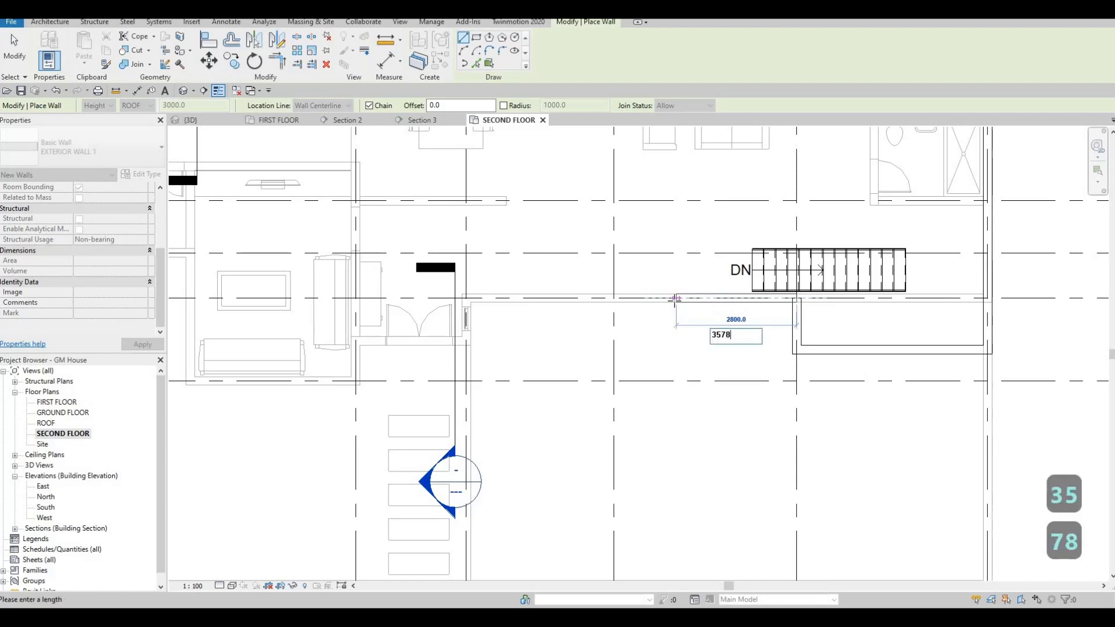
pyautogui.press('Return')
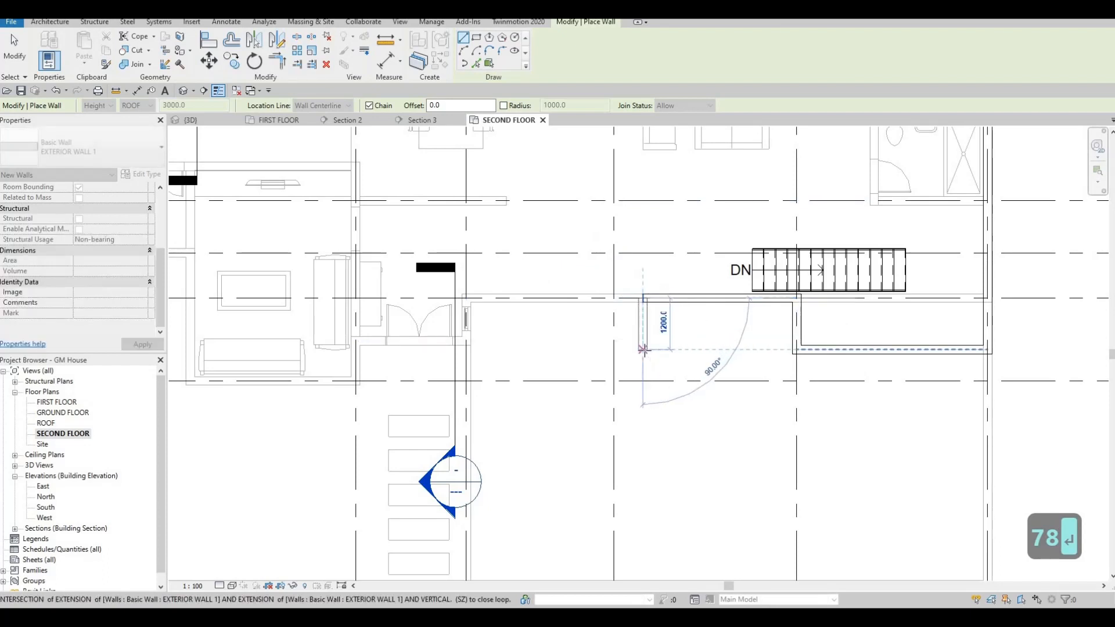
pyautogui.write('1200')
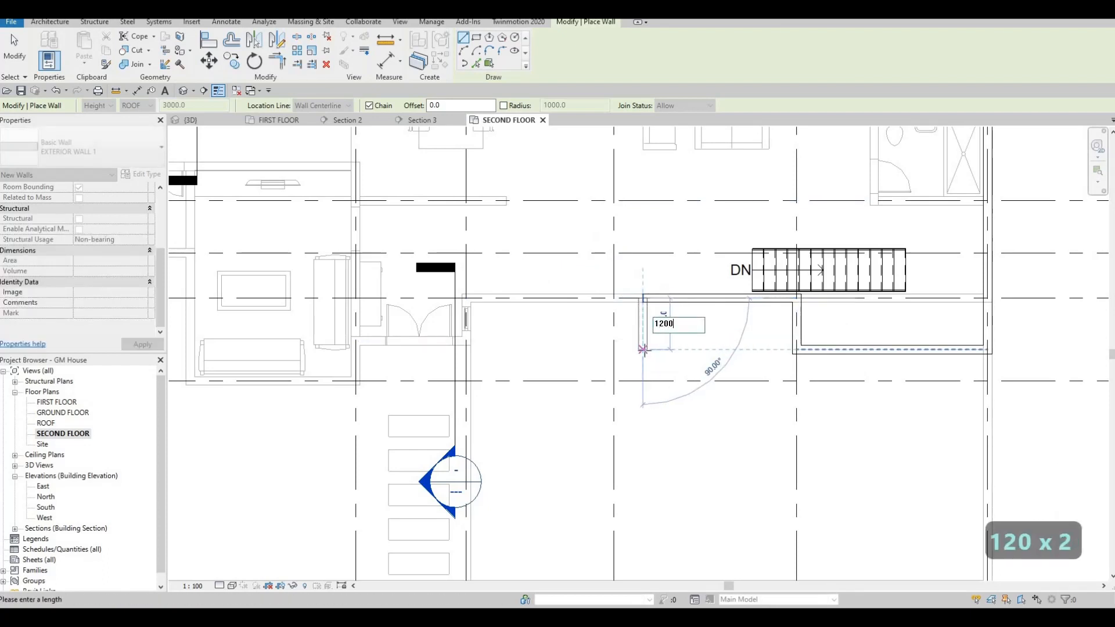
pyautogui.press('Return')
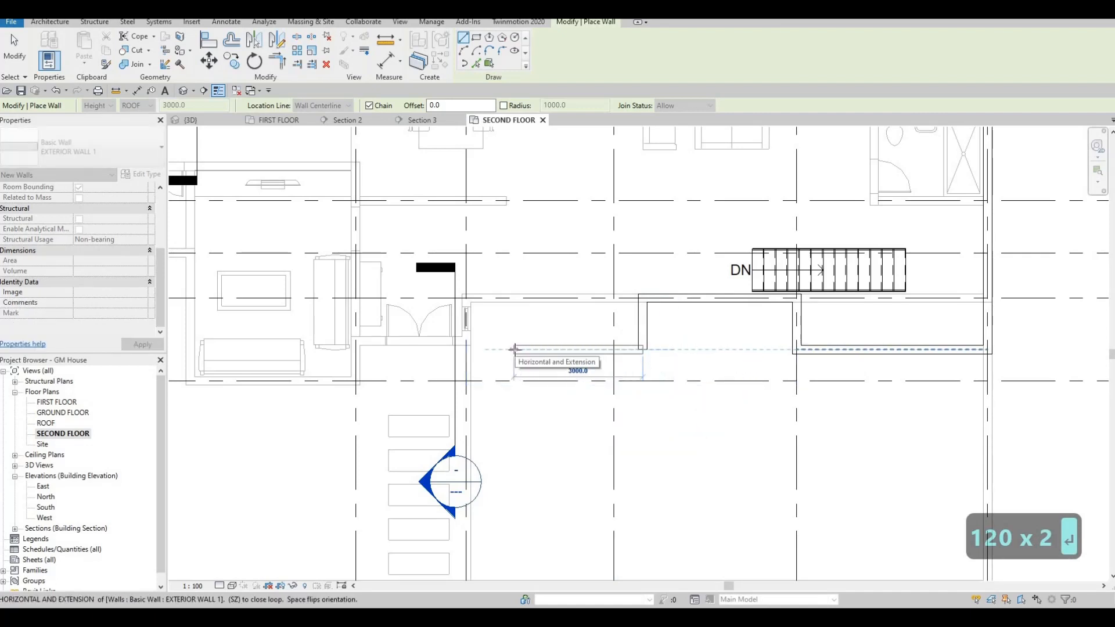
# Continue the exterior wall 4250 mm horizontally towards the entrance, and run it vertically back up to about grid G
pyautogui.write('4250')
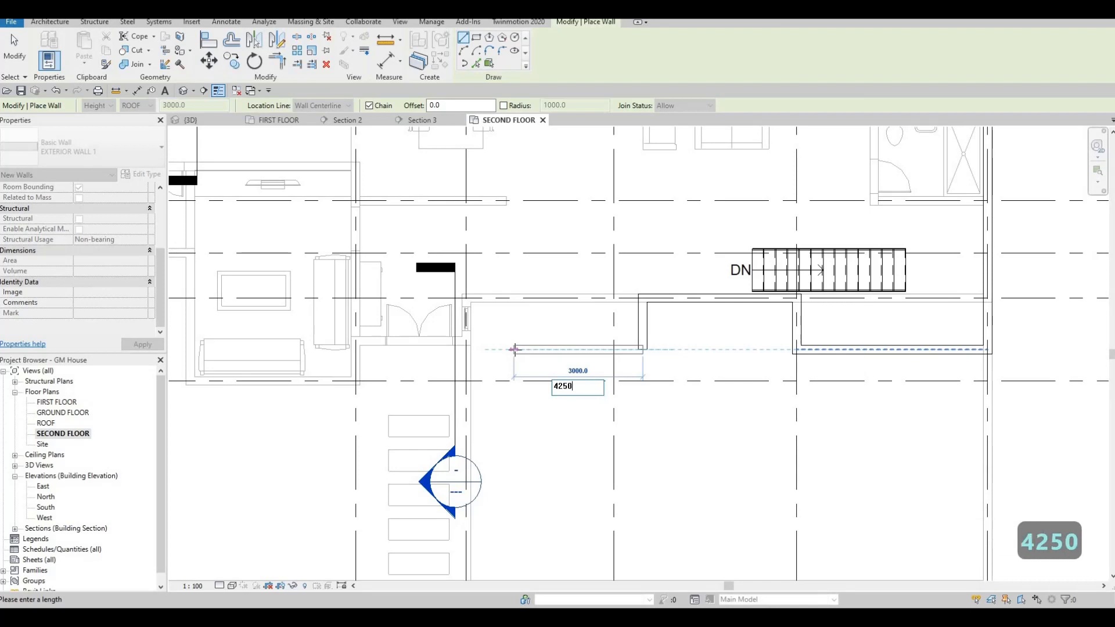
pyautogui.press('Return')
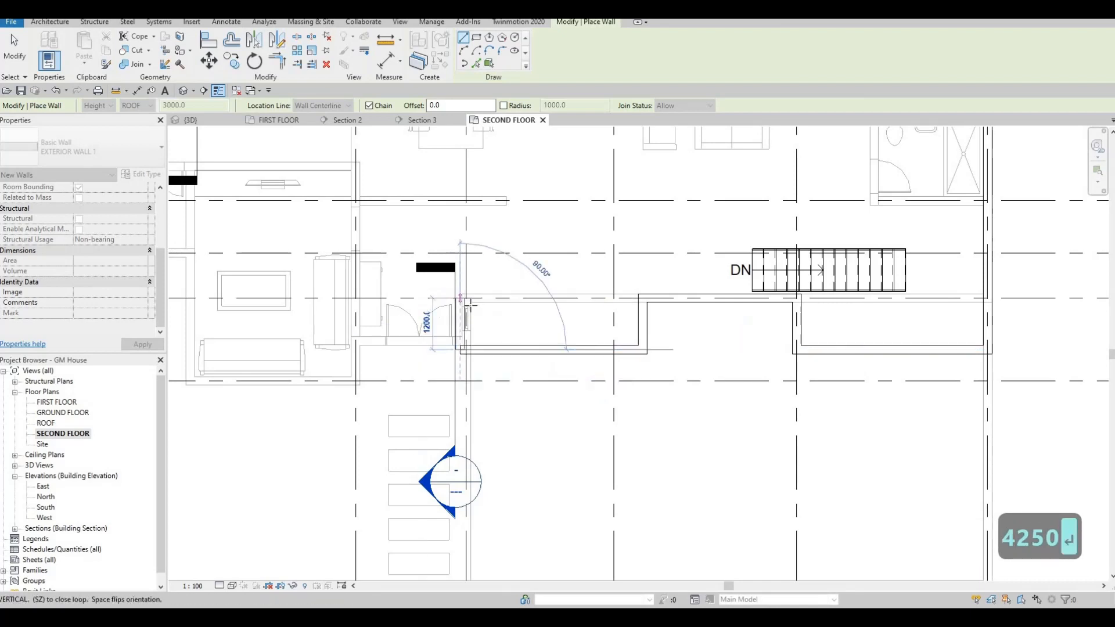
pyautogui.scroll(2, 468, 306)
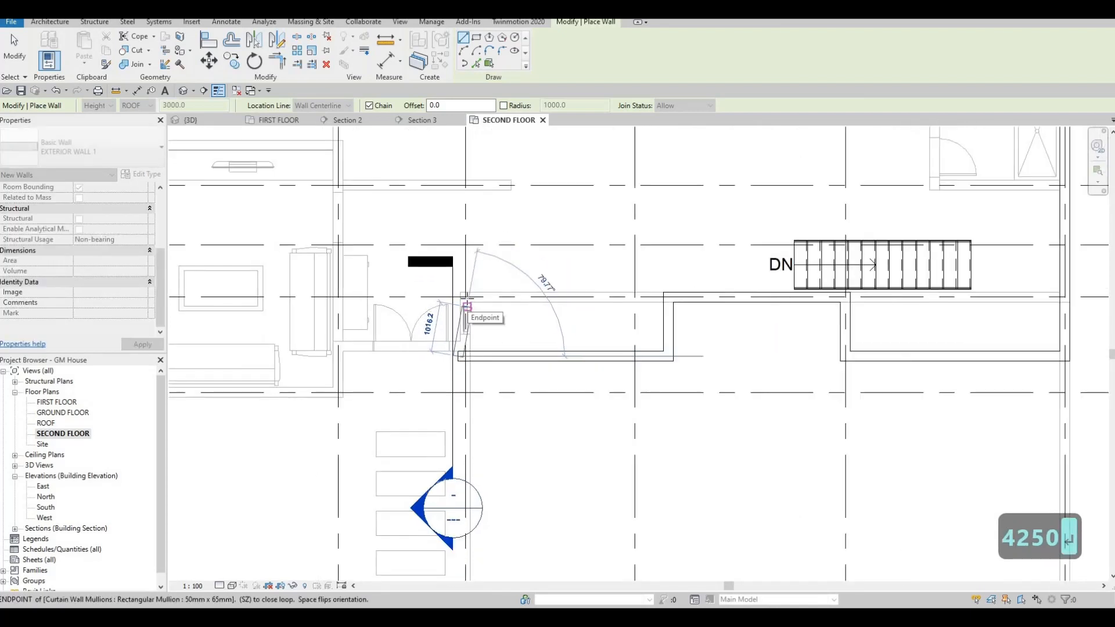
pyautogui.scroll(3, 467, 305)
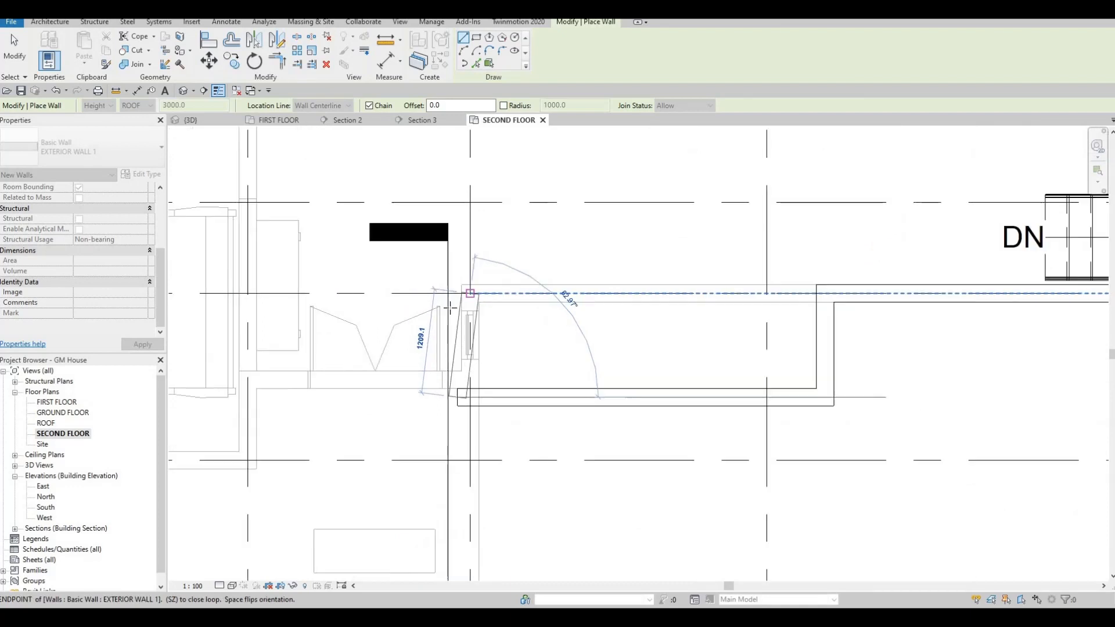
pyautogui.click(450, 307)
pyautogui.press('Escape')
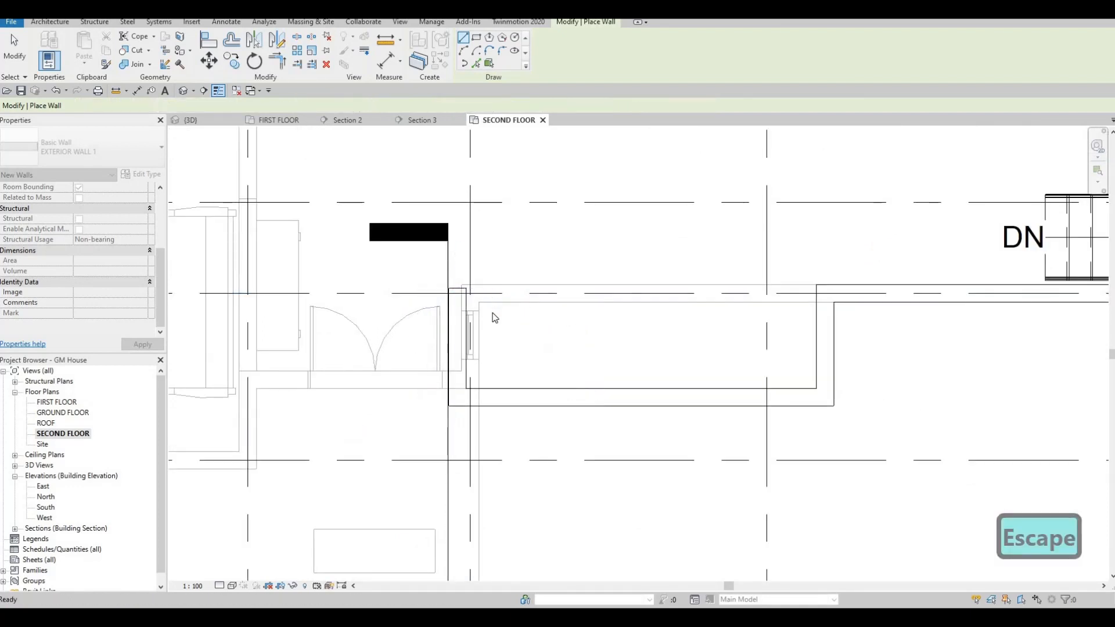
pyautogui.press('Escape')
# Align the inner face of the short vertical wall beside the entrance with the first-floor wall face on grid 3
pyautogui.scroll(2, 493, 316)
pyautogui.press('a')
pyautogui.press('l')
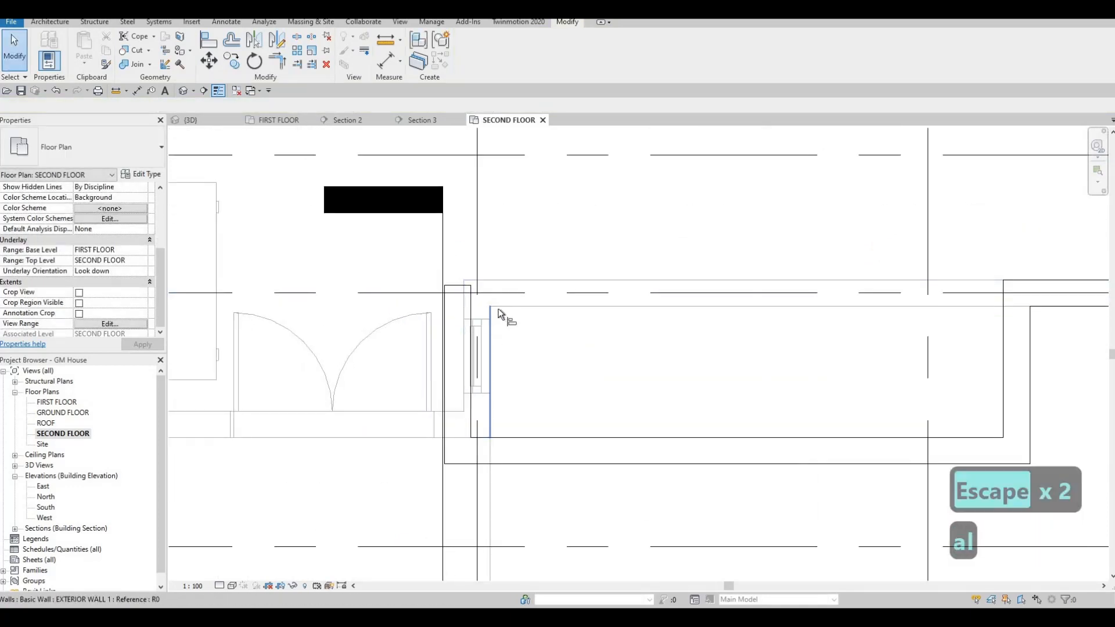
pyautogui.click(473, 302)
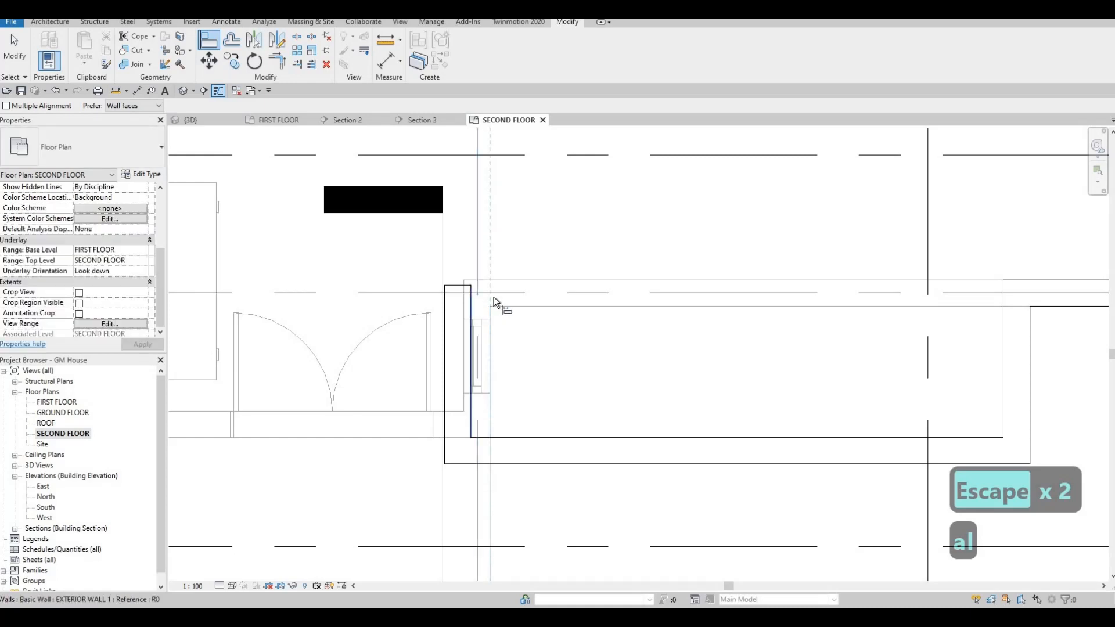
pyautogui.click(498, 308)
pyautogui.scroll(2, 488, 307)
pyautogui.press('Escape')
pyautogui.press('Escape')
# Stretch the upper end of the short vertical wall on grid 3 up to grid F
pyautogui.scroll(-3, 515, 321)
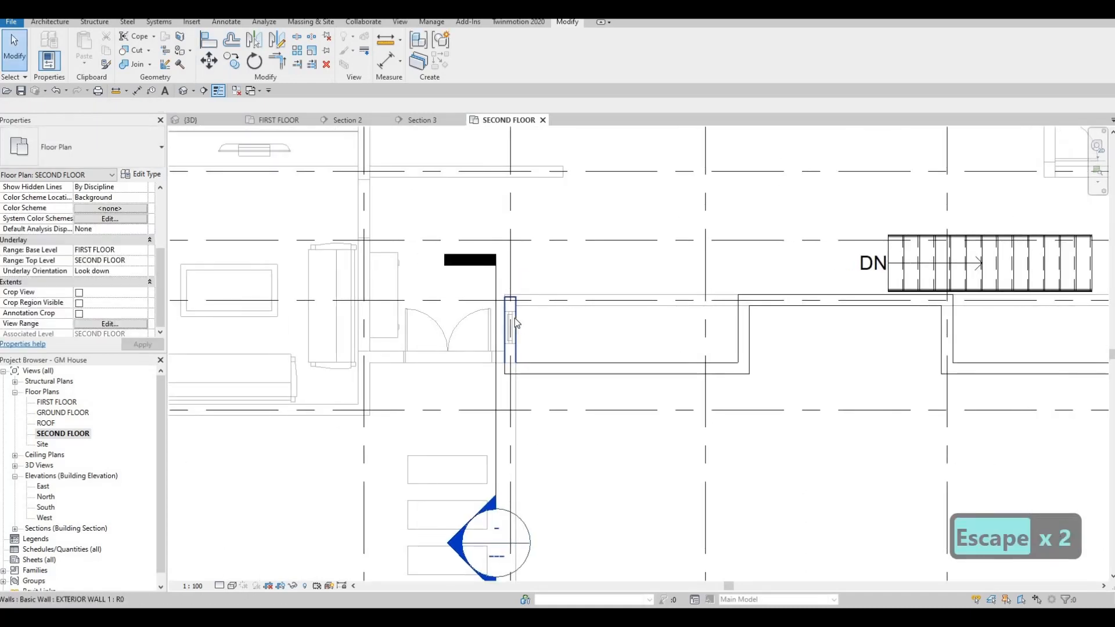
pyautogui.scroll(-4, 581, 308)
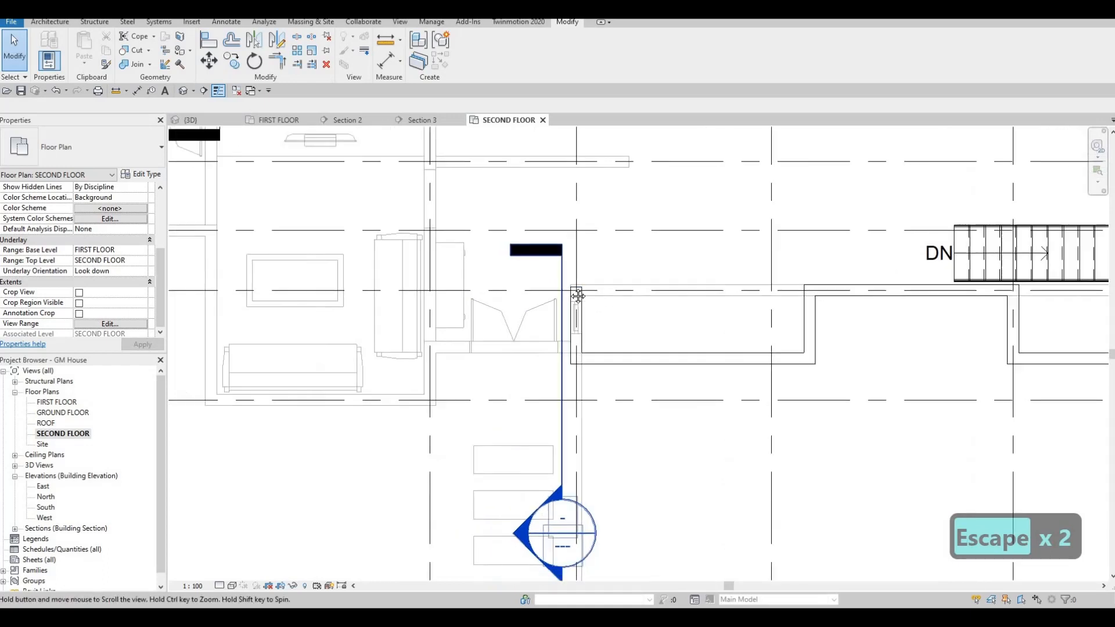
pyautogui.press('F1')
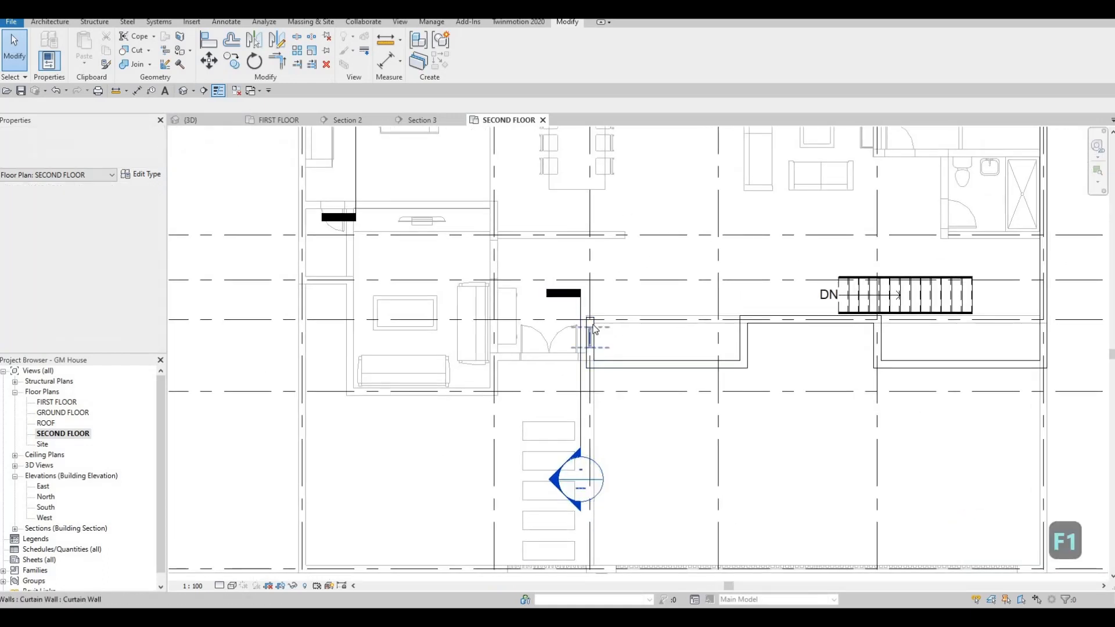
pyautogui.scroll(2, 592, 325)
pyautogui.click(589, 343)
pyautogui.moveTo(581, 295); pyautogui.dragTo(589, 266)
pyautogui.scroll(-1, 589, 268)
pyautogui.scroll(-2, 733, 311)
pyautogui.moveTo(512, 280); pyautogui.dragTo(732, 307, button='middle')
pyautogui.scroll(3, 784, 316)
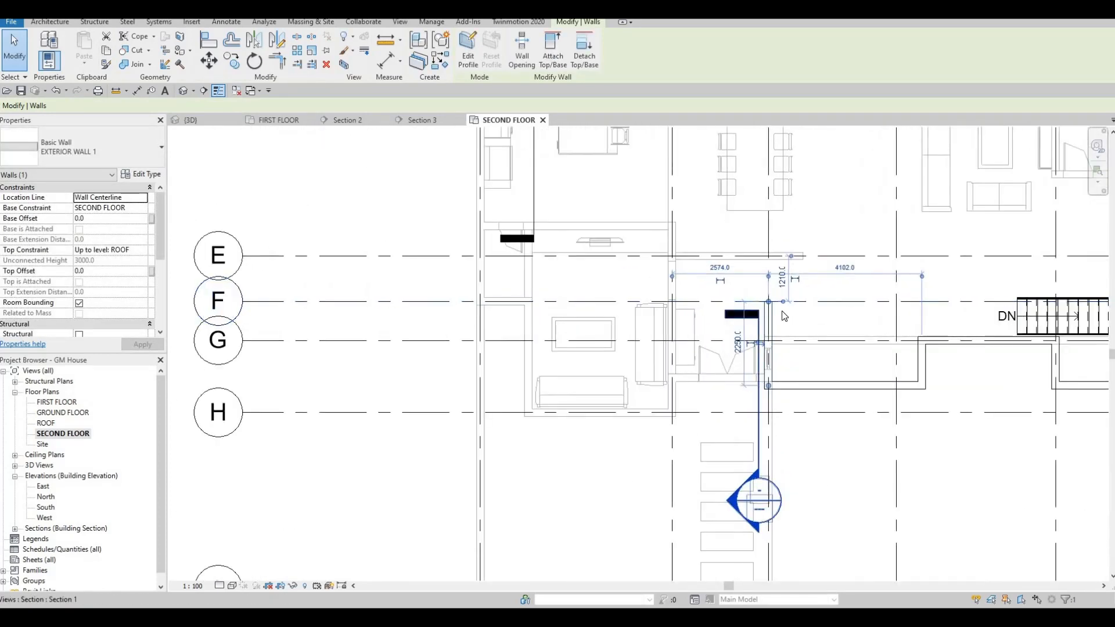
# Draw a matching EXTERIOR WALL 1 along grid F from its intersection with grid 3 to grid 1
pyautogui.press('c')
pyautogui.press('s')
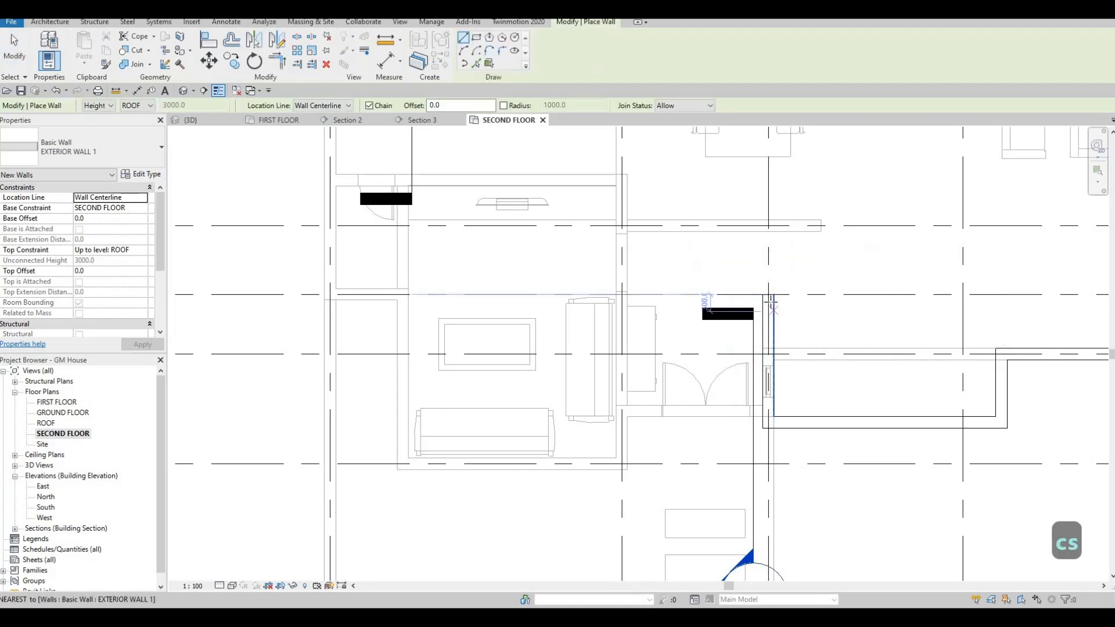
pyautogui.click(768, 295)
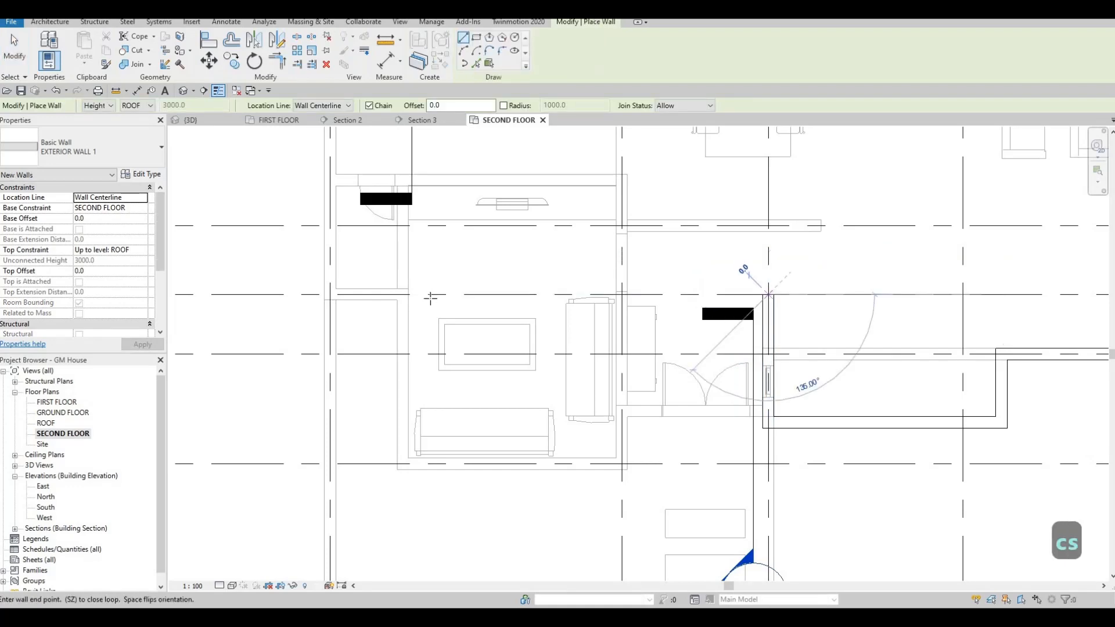
pyautogui.scroll(-3, 457, 307)
pyautogui.scroll(2, 422, 298)
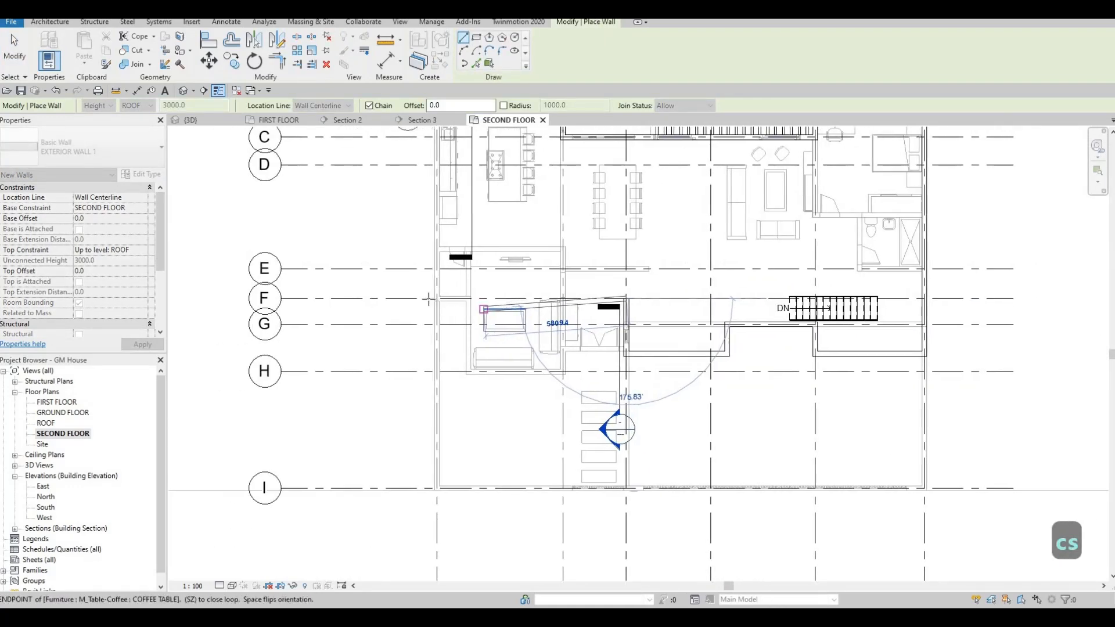
pyautogui.click(422, 298)
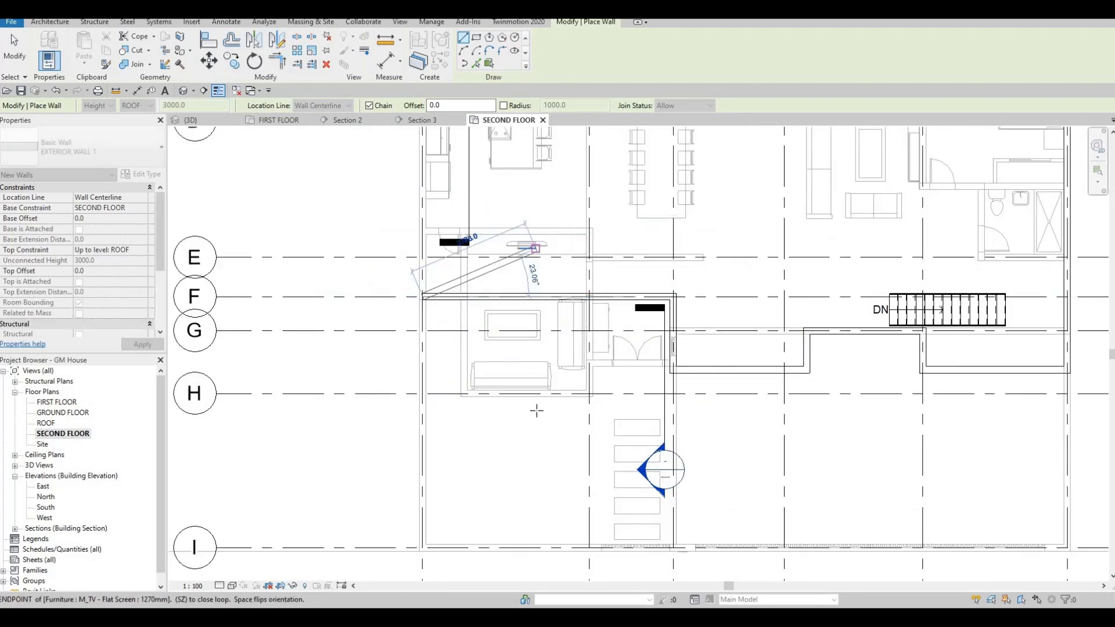
# Close the exterior wall outline by continuing it up grid 1 from grid F to the corner at grid B
pyautogui.moveTo(525, 250); pyautogui.dragTo(543, 436, button='middle')
pyautogui.scroll(-2, 542, 435)
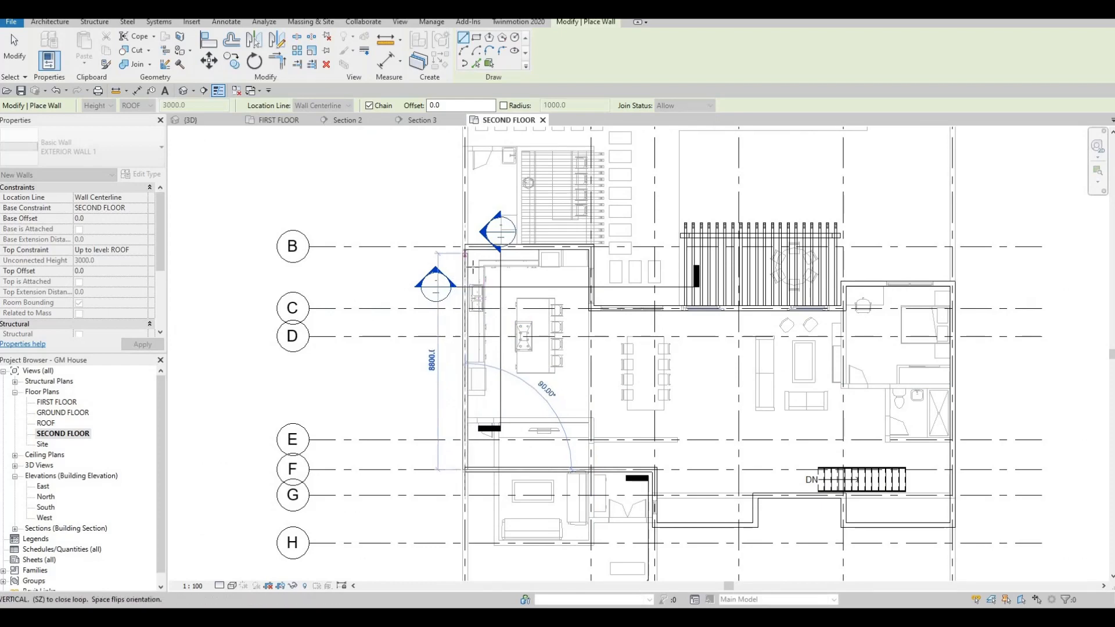
pyautogui.press('Escape')
pyautogui.press('Escape')
pyautogui.moveTo(583, 354); pyautogui.dragTo(540, 312, button='middle')
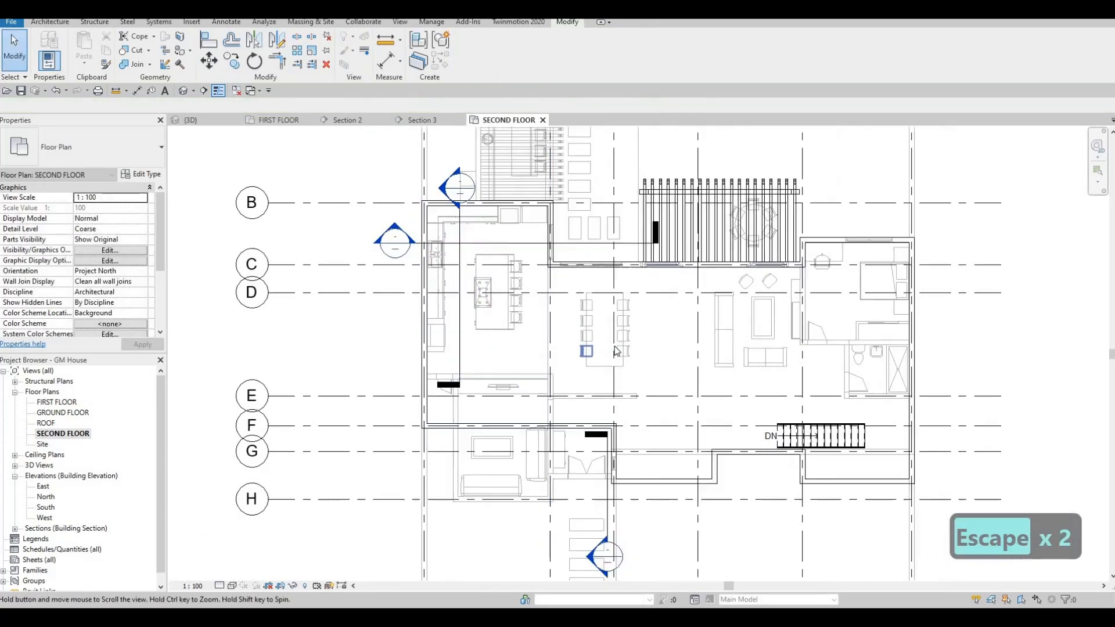
# Start a new wall matching the INTERIOR WALL 1 between the first-floor bedroom and bathroom
pyautogui.scroll(-1, 610, 348)
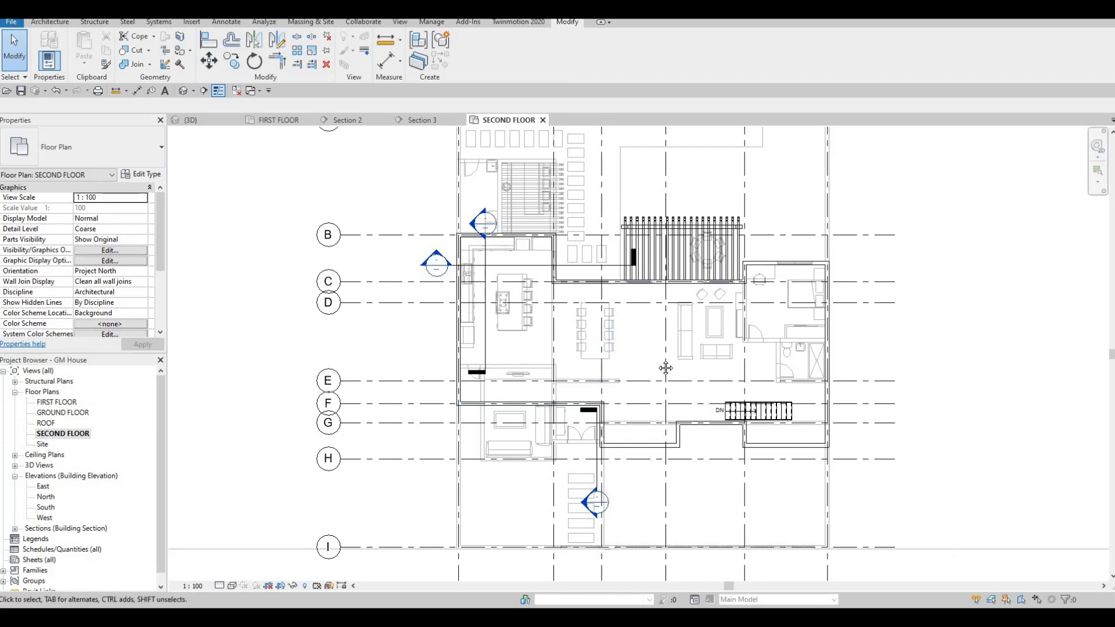
pyautogui.scroll(3, 665, 311)
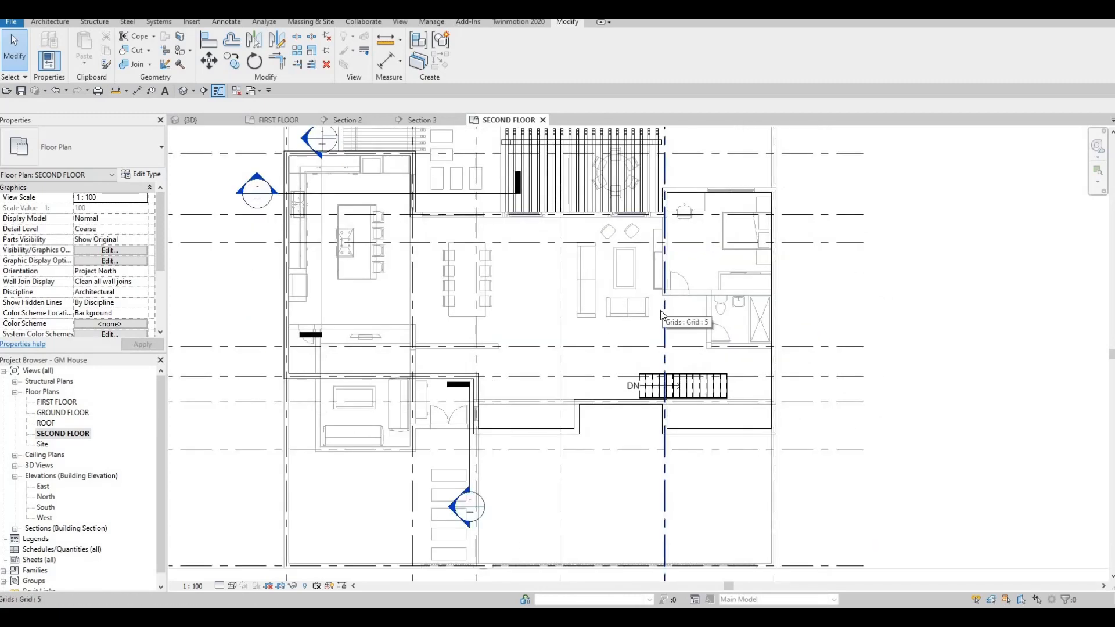
pyautogui.click(699, 298)
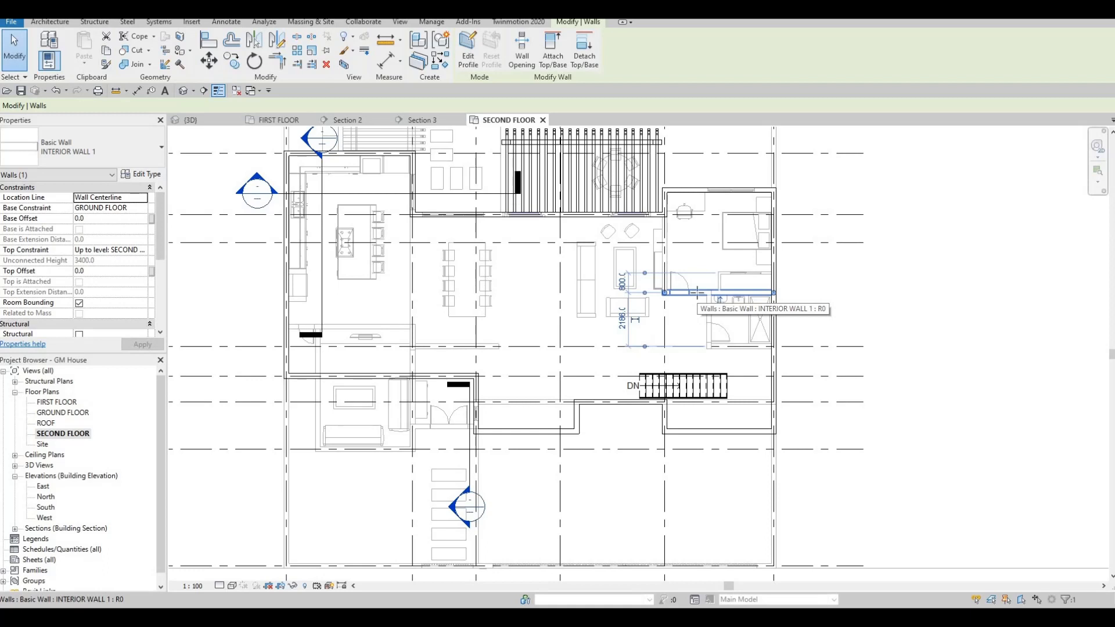
pyautogui.press('c')
pyautogui.press('s')
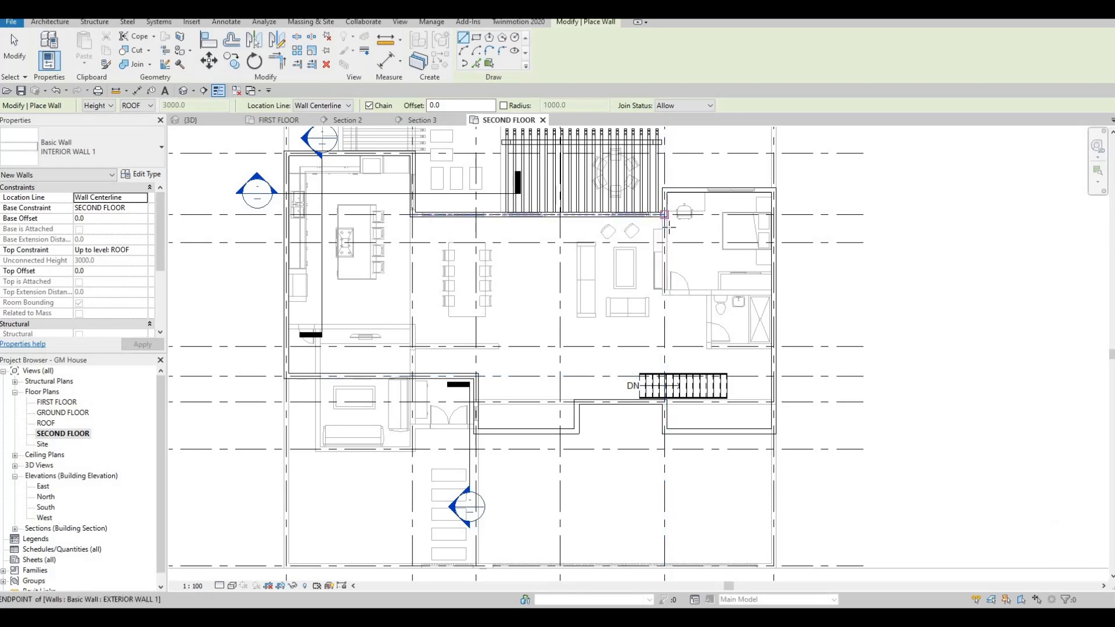
# Draw the interior wall down grid 5 from grid C to the upper edge of the stairs, about 6300 mm long
pyautogui.scroll(5, 661, 250)
pyautogui.click(666, 149)
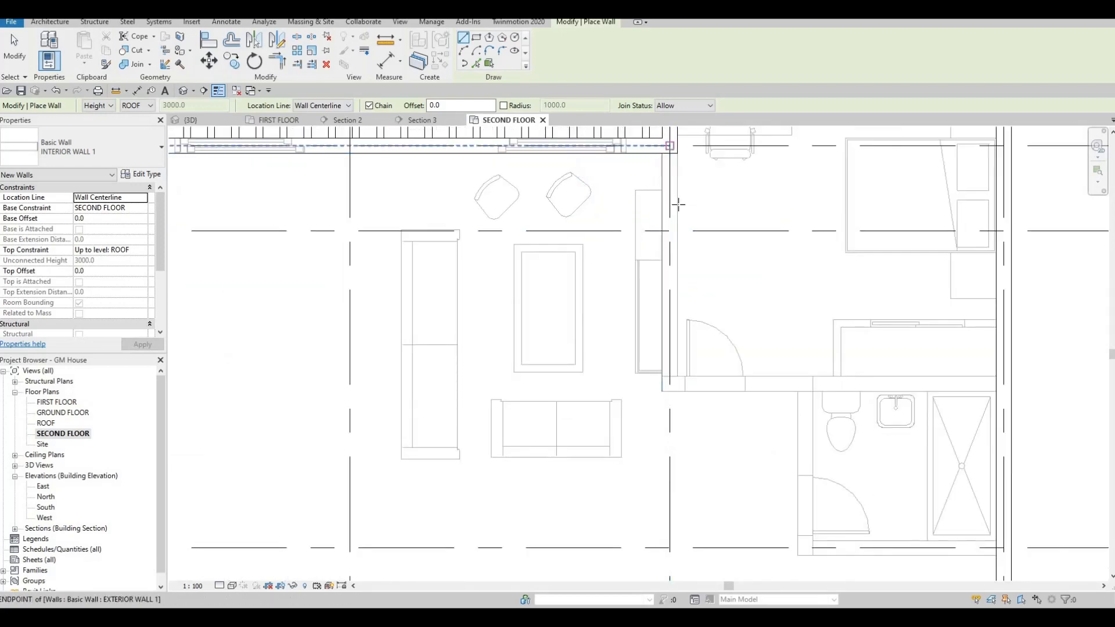
pyautogui.scroll(-2, 669, 342)
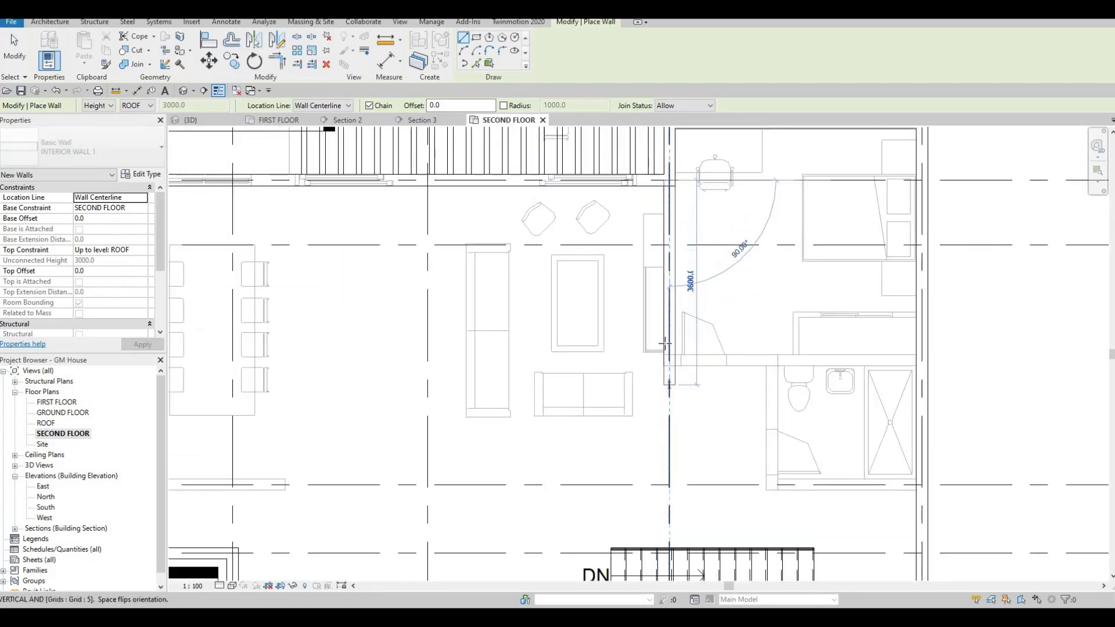
pyautogui.scroll(-2, 670, 395)
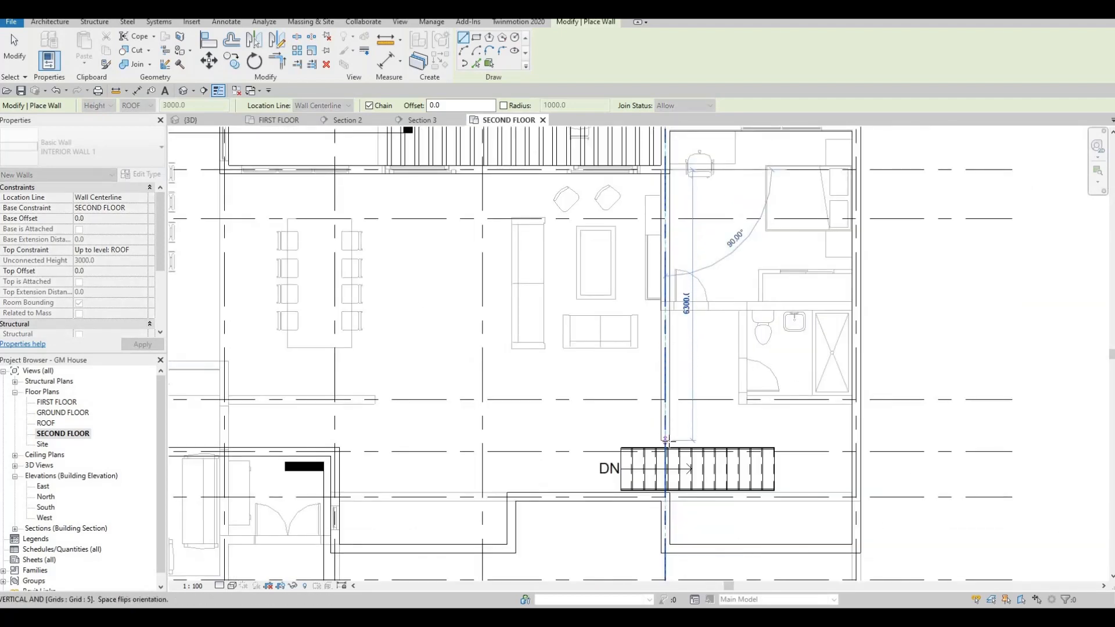
pyautogui.scroll(1, 665, 439)
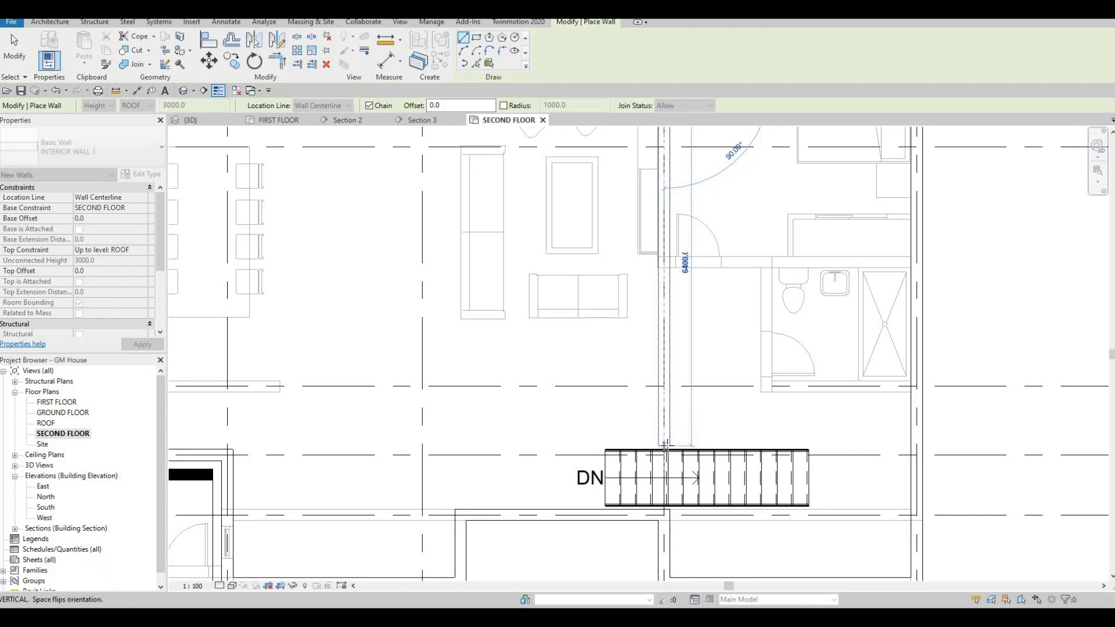
pyautogui.scroll(2, 664, 443)
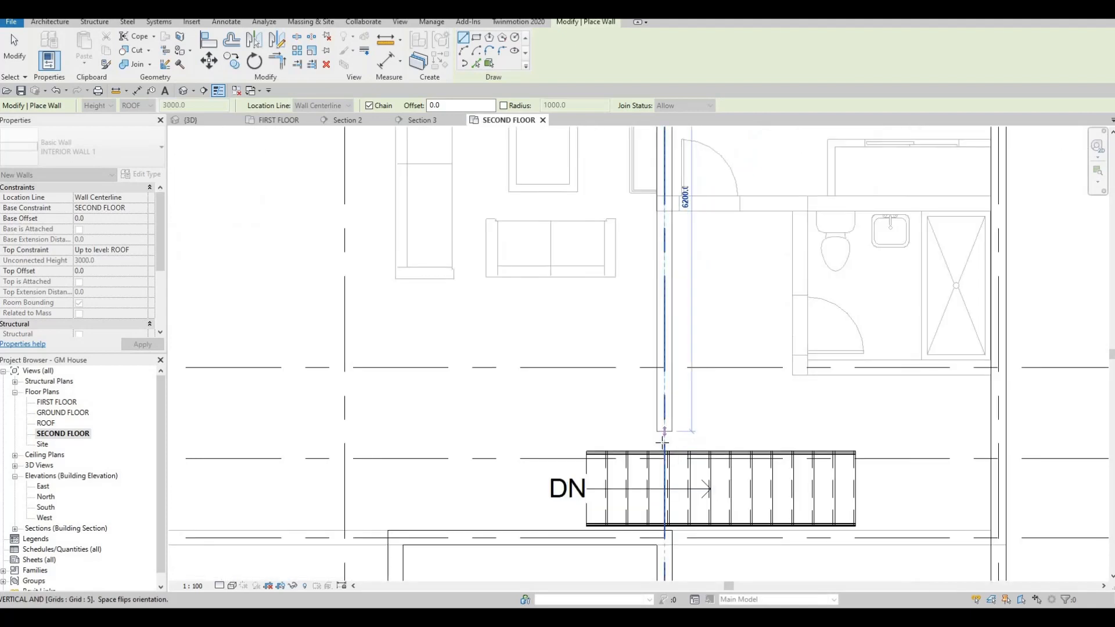
pyautogui.click(724, 444)
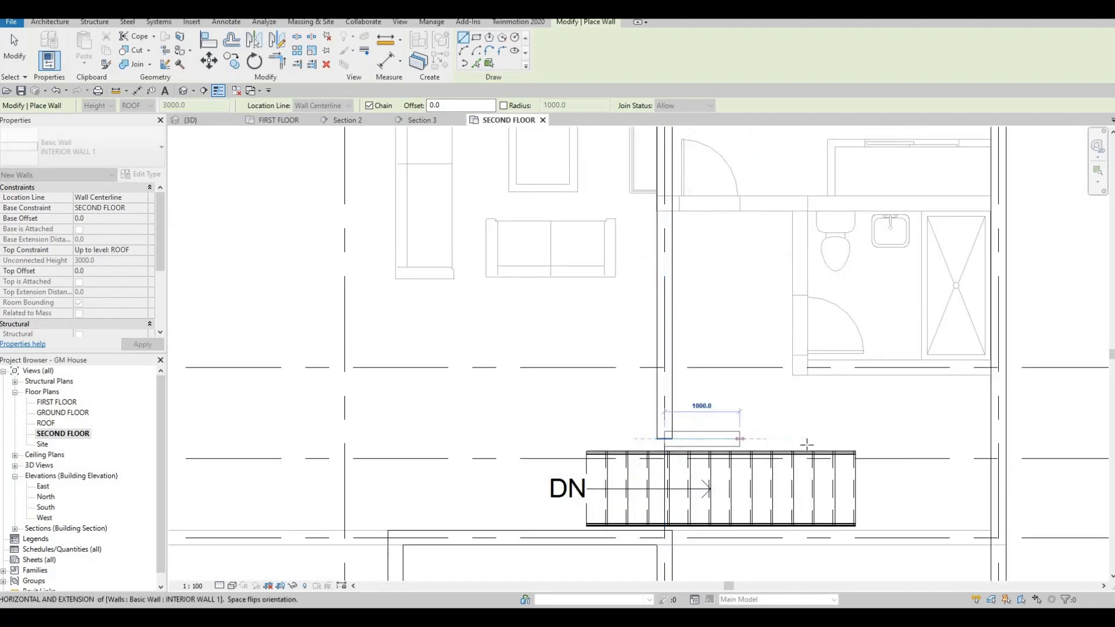
# Draw the interior wall about 2600 mm along the stairs' upper edge and about 1210 mm down past their end to the grid G exterior wall
pyautogui.scroll(-1, 816, 438)
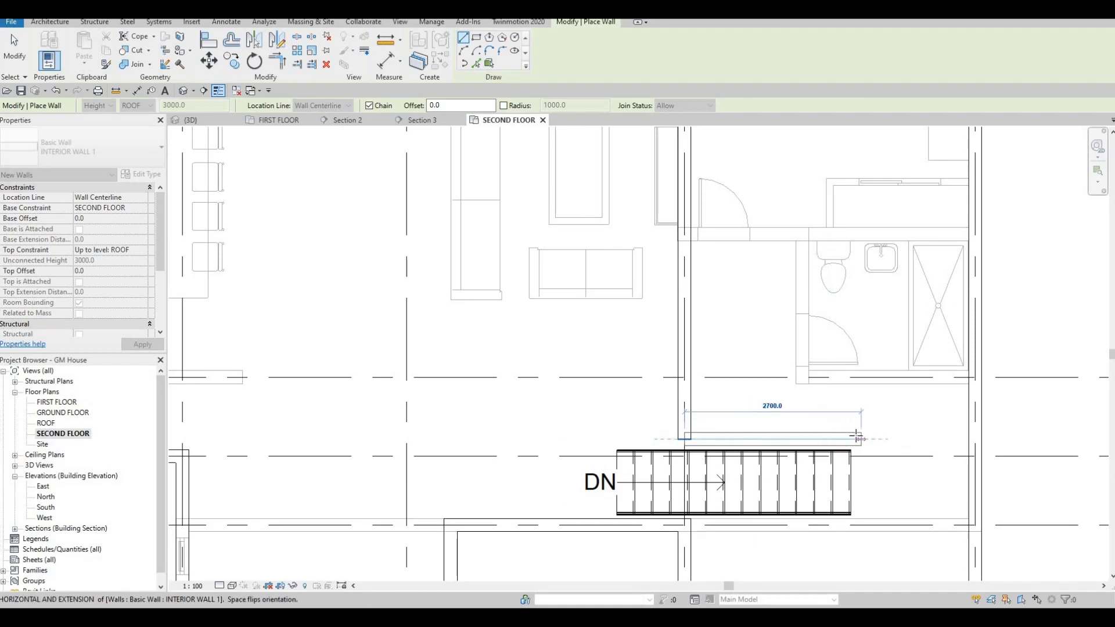
pyautogui.click(855, 437)
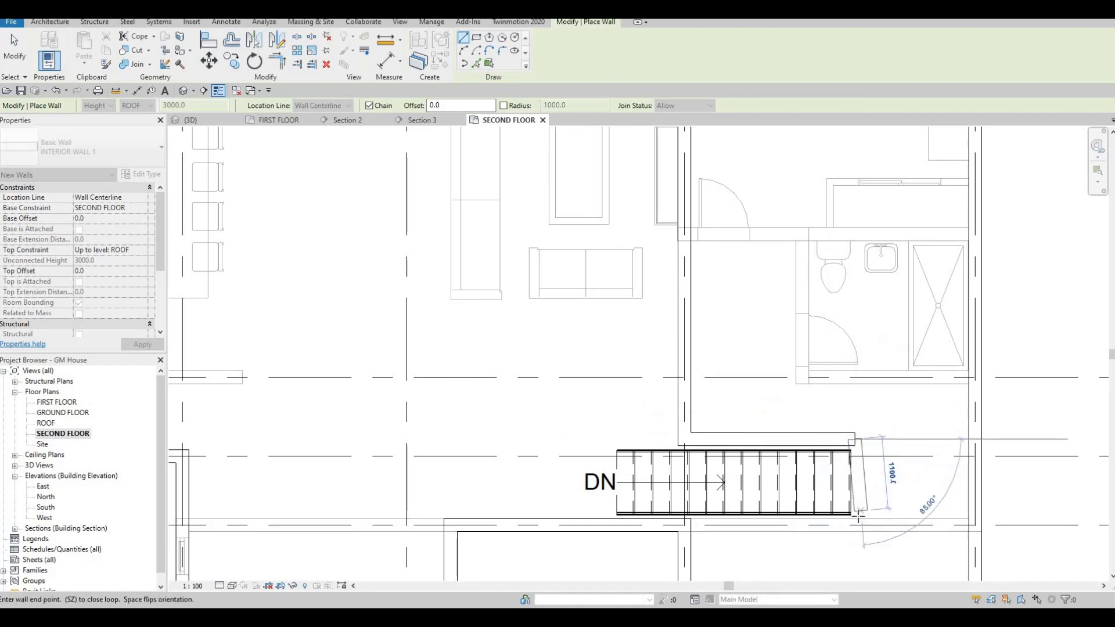
pyautogui.click(855, 500)
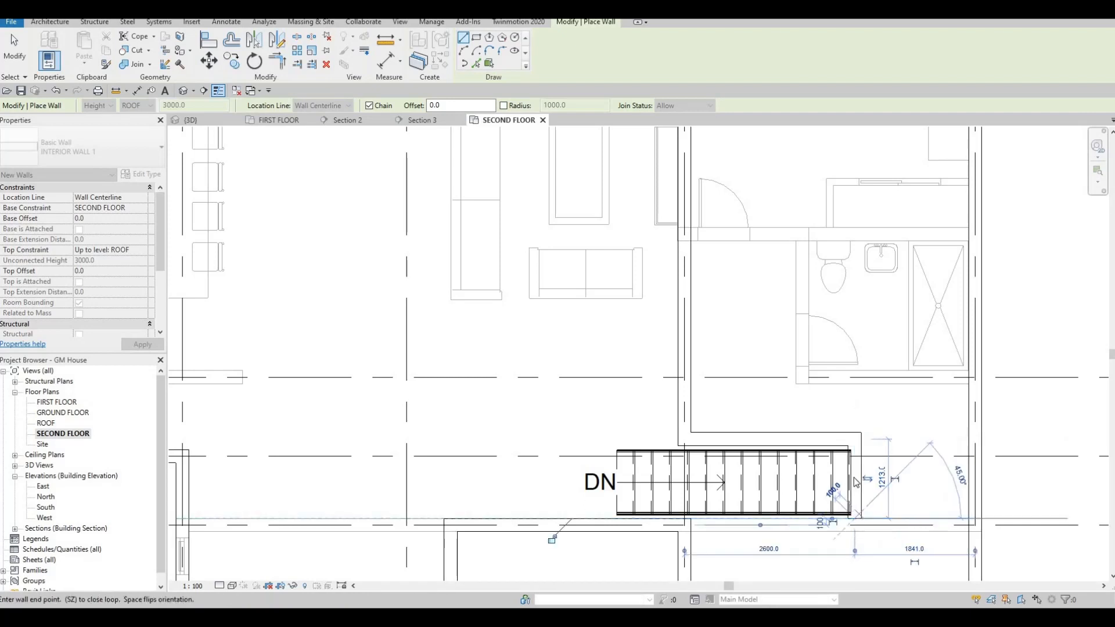
pyautogui.press('Escape')
pyautogui.press('Escape')
pyautogui.press('Escape')
# Move the short interior wall at the end of the stairs outward to 2700 mm from grid 5
pyautogui.scroll(2, 858, 476)
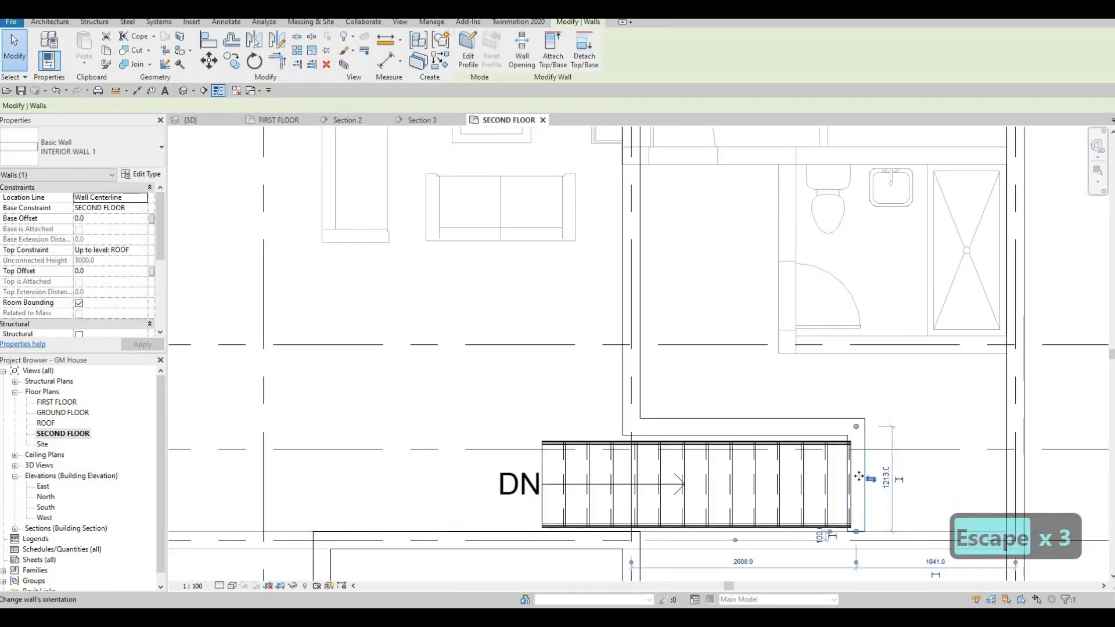
pyautogui.press('Right')
pyautogui.press('Right')
pyautogui.press('Right')
pyautogui.press('Right')
pyautogui.press('Right')
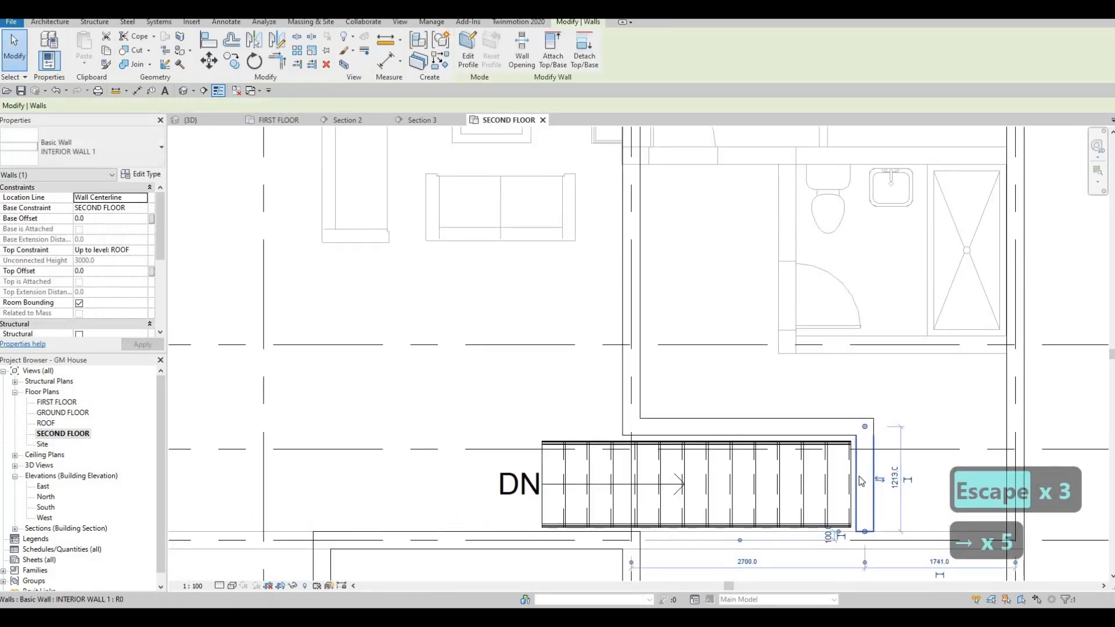
pyautogui.press('Escape')
pyautogui.press('Escape')
# Align the inner faces of the two stair enclosure walls with the end and the upper edge of the stairs
pyautogui.press('a')
pyautogui.press('l')
pyautogui.scroll(2, 851, 494)
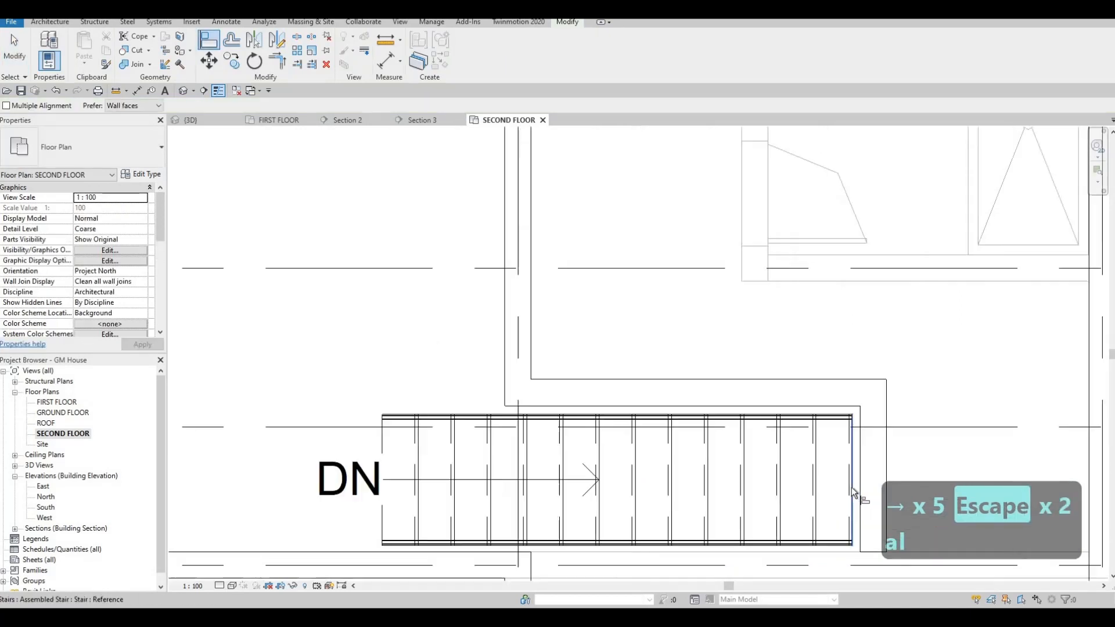
pyautogui.click(852, 486)
pyautogui.click(858, 476)
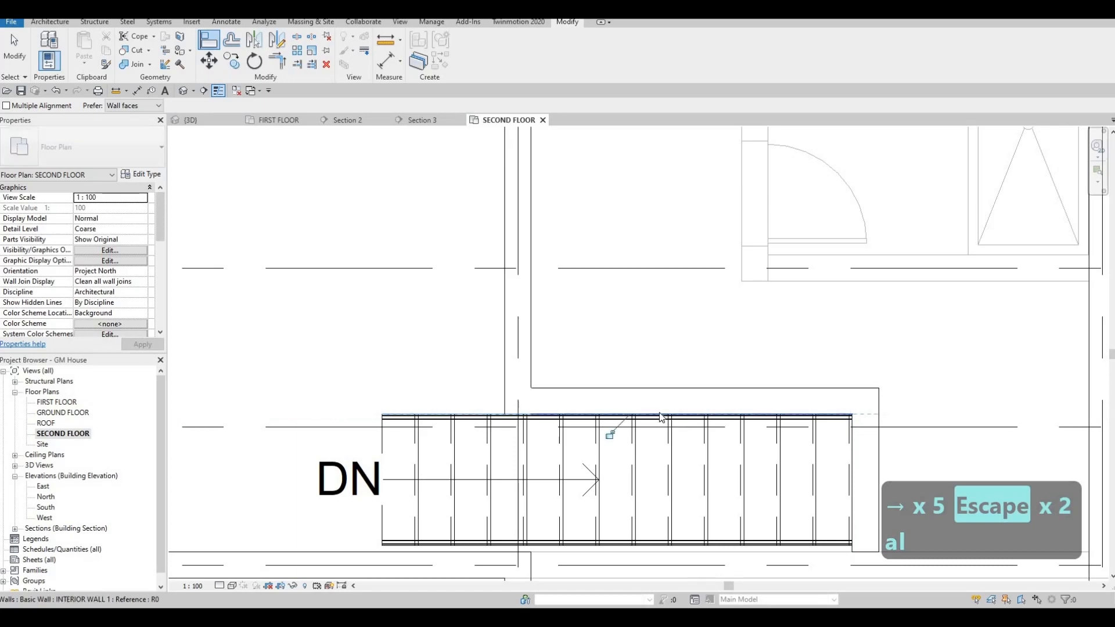
pyautogui.press('Escape')
pyautogui.scroll(-2, 679, 424)
pyautogui.press('Escape')
pyautogui.press('Escape')
pyautogui.press('Escape')
# Extend the interior wall at the end of the stairs down past grid G to the exterior wall above grid H
pyautogui.scroll(2, 729, 444)
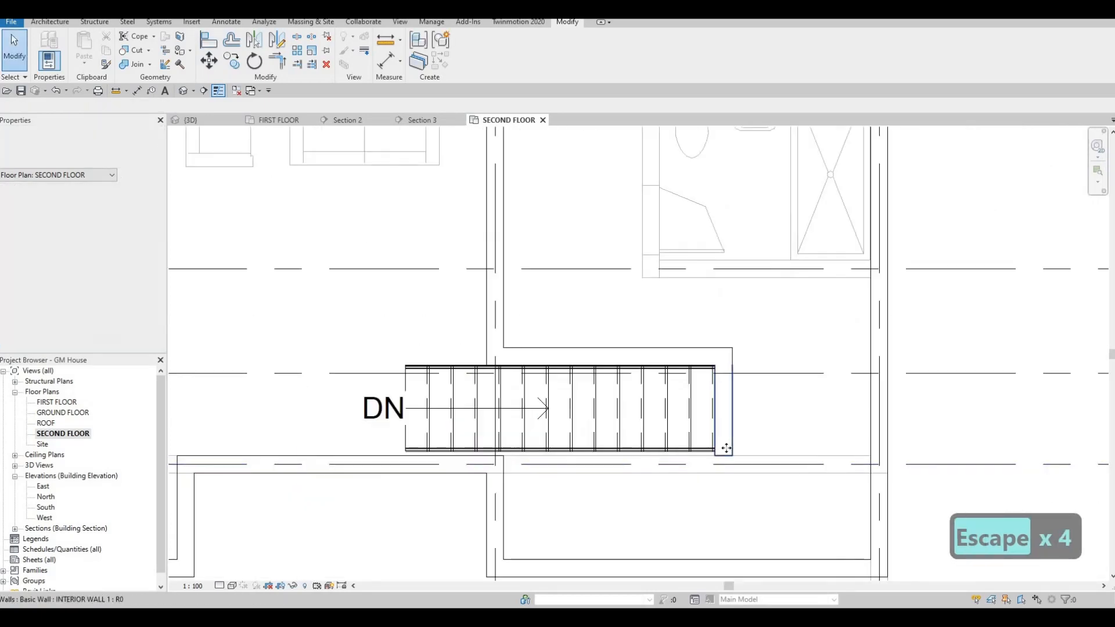
pyautogui.click(729, 406)
pyautogui.moveTo(731, 457); pyautogui.dragTo(733, 463)
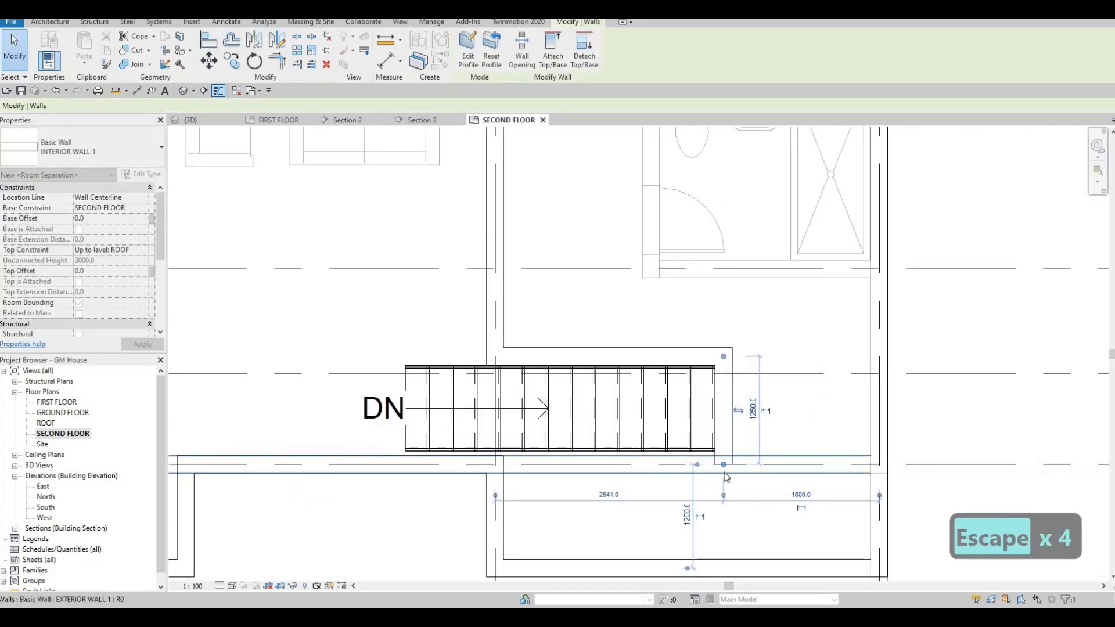
pyautogui.scroll(-2, 772, 410)
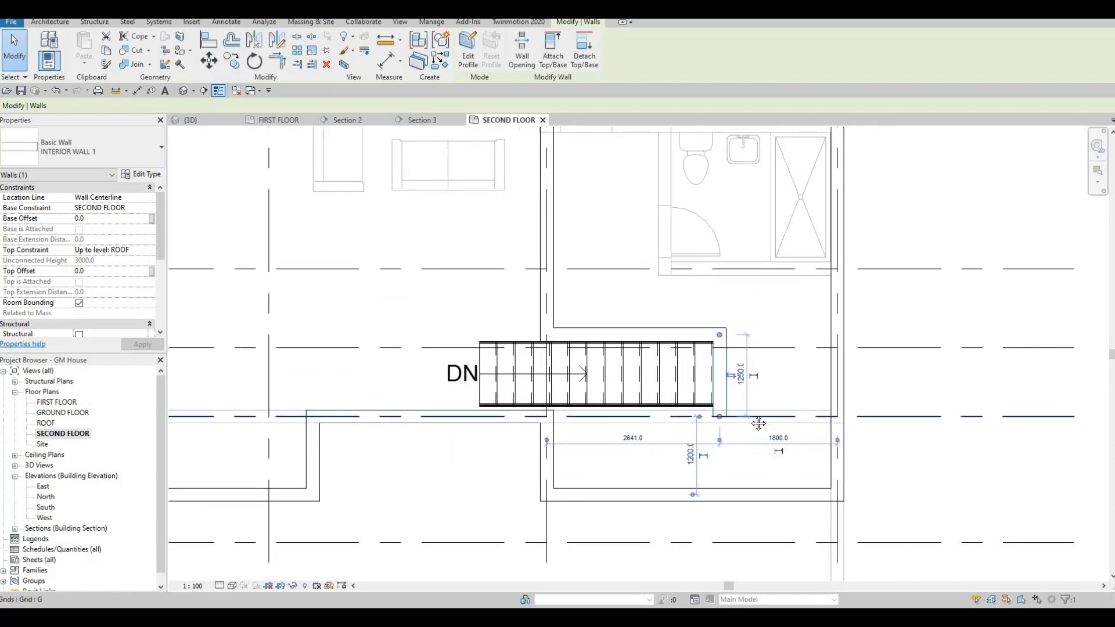
pyautogui.scroll(-1, 726, 462)
pyautogui.scroll(-1, 726, 463)
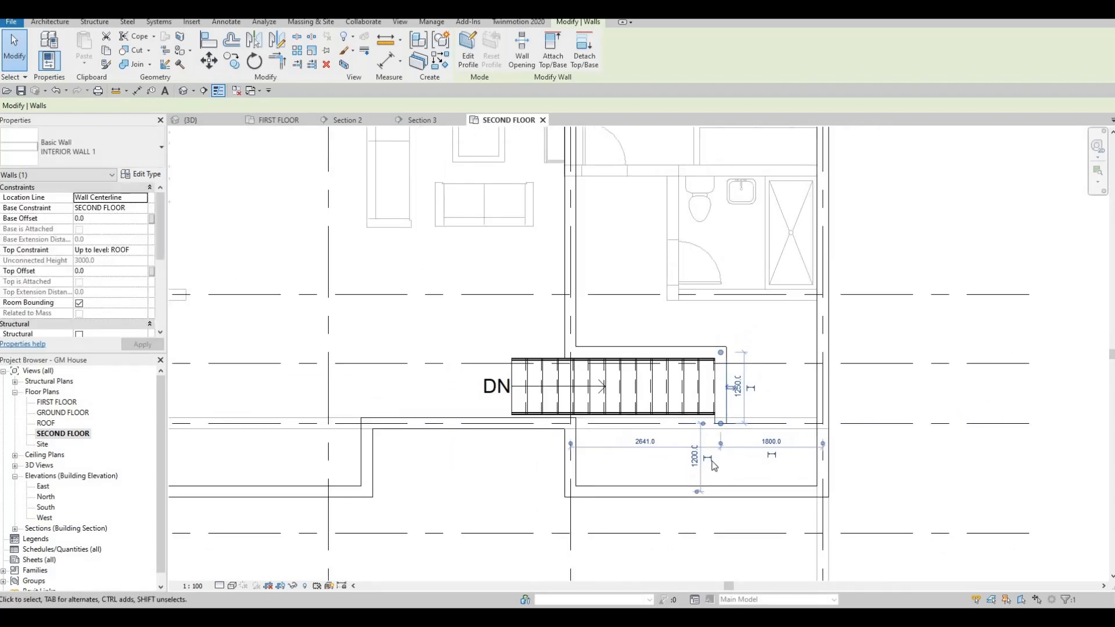
pyautogui.press('F1')
pyautogui.moveTo(720, 471); pyautogui.dragTo(722, 491)
pyautogui.scroll(-1, 722, 451)
pyautogui.press('Escape')
pyautogui.press('Escape')
pyautogui.press('Escape')
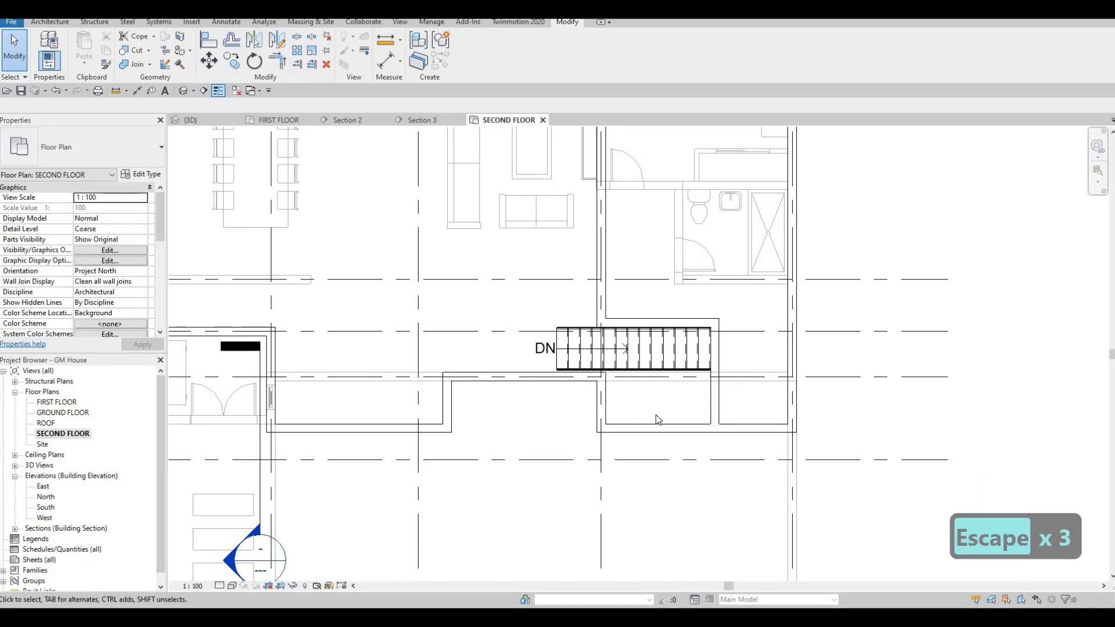
# Trim the extended interior wall and the exterior wall above grid H into a corner, keeping the exterior wall's part toward the house's outer side
pyautogui.press('t')
pyautogui.press('r')
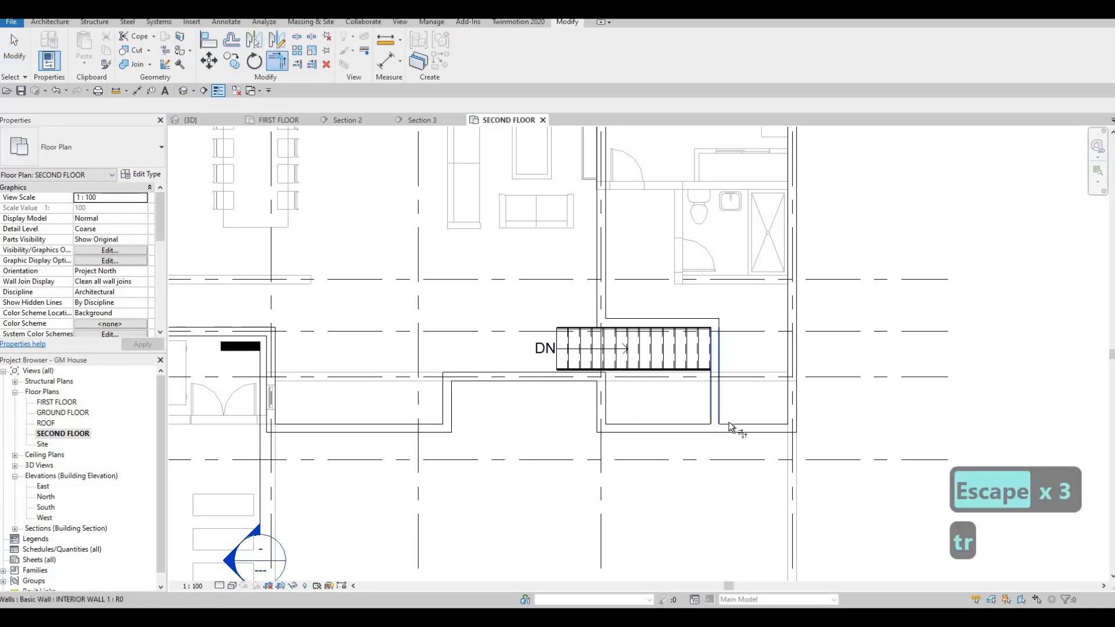
pyautogui.click(712, 421)
pyautogui.click(730, 428)
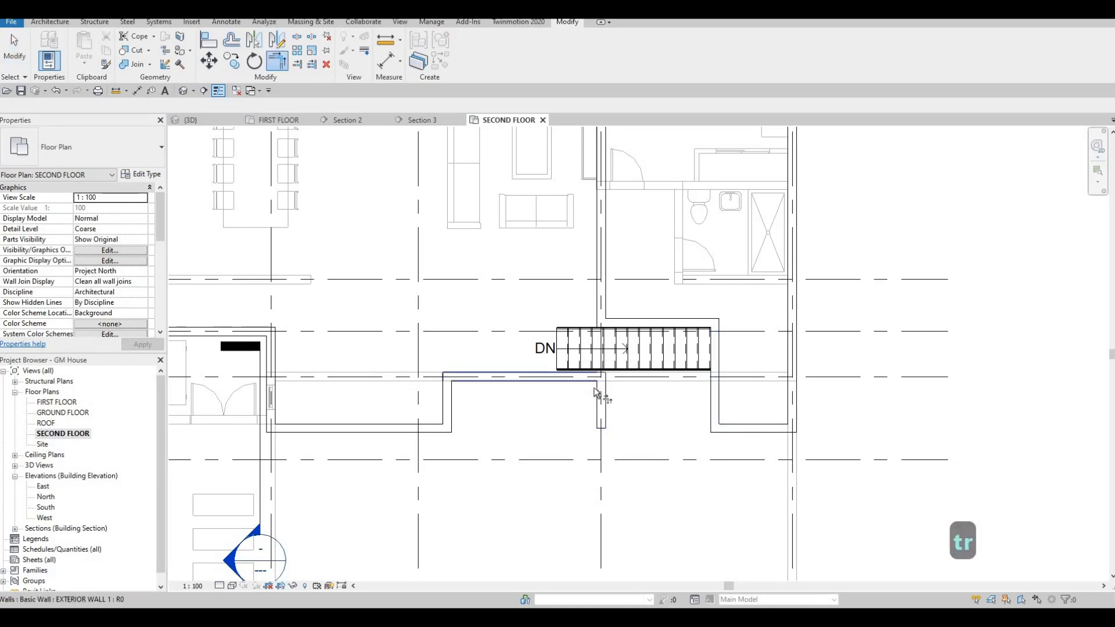
pyautogui.press('Escape')
pyautogui.press('Escape')
# Delete the short exterior wall on grid 5 and extend the grid G exterior wall to the interior wall at the end of the stairs
pyautogui.click(599, 408)
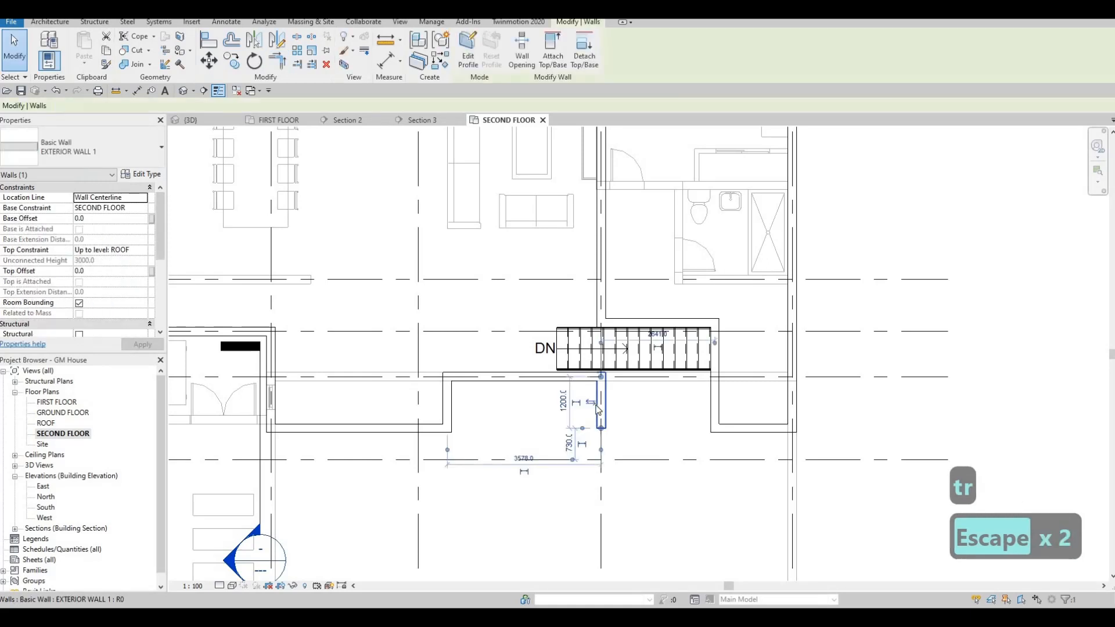
pyautogui.press('Delete')
pyautogui.click(696, 377)
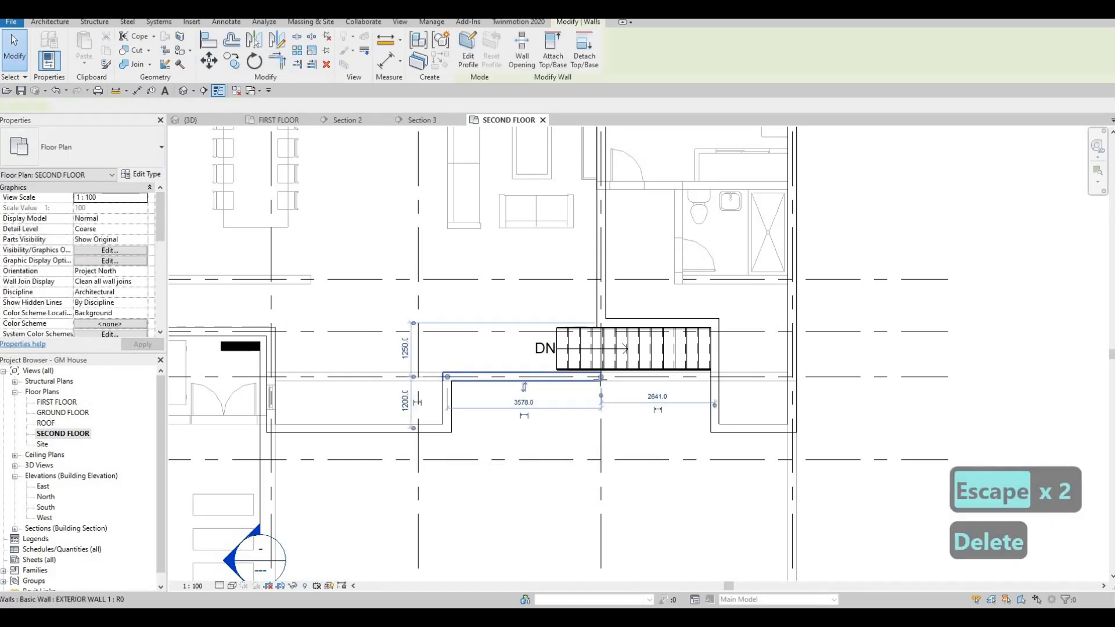
pyautogui.moveTo(696, 378); pyautogui.dragTo(715, 377)
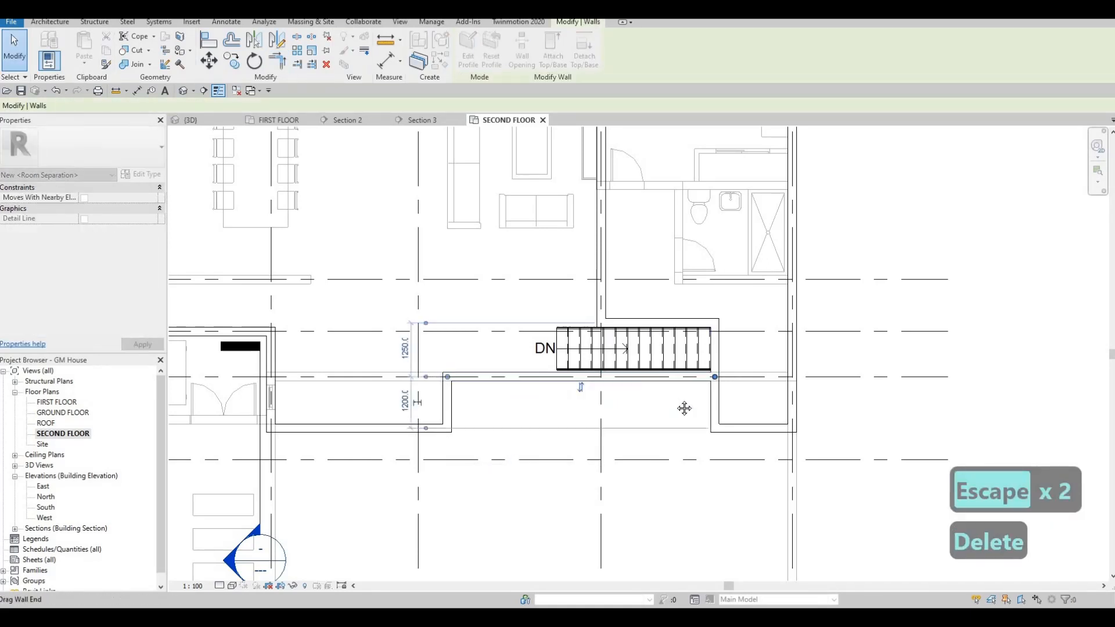
pyautogui.press('Escape')
pyautogui.scroll(-2, 710, 328)
pyautogui.press('Escape')
# Shorten the interior wall at the end of the stairs back to the exterior wall on grid G
pyautogui.click(713, 396)
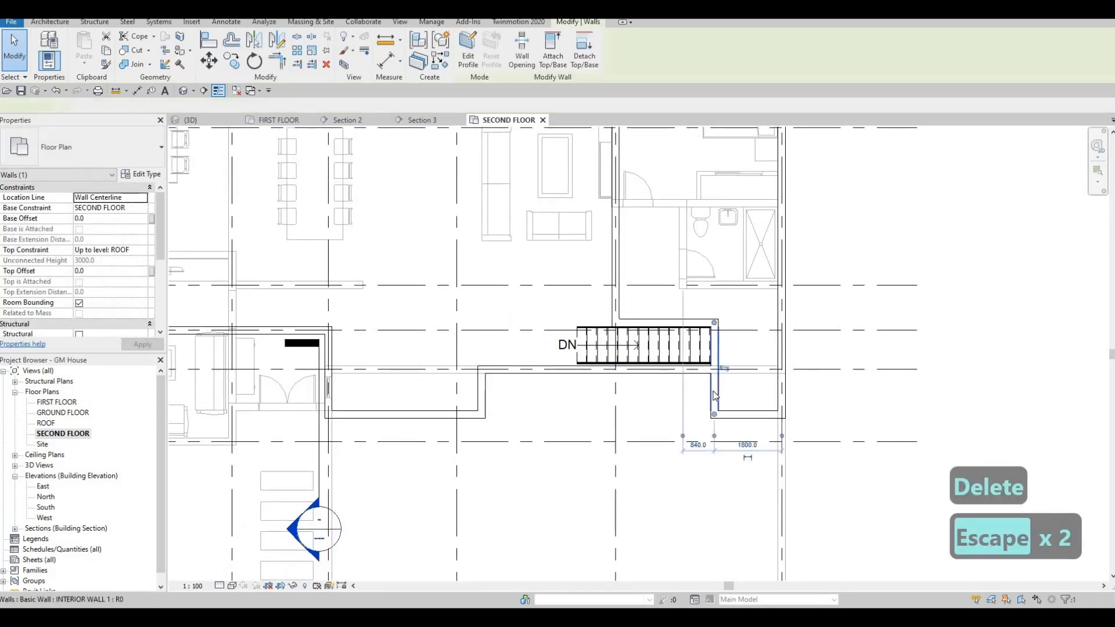
pyautogui.press('r')
pyautogui.press('s')
pyautogui.click(715, 323)
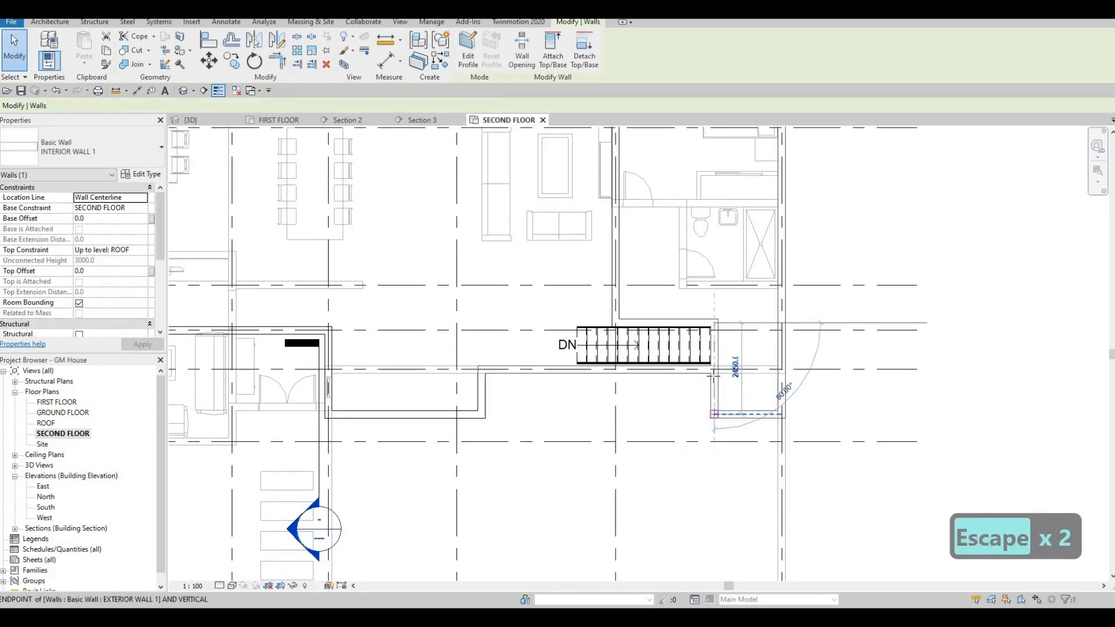
pyautogui.press('Escape')
pyautogui.press('Escape')
# Draw a matching EXTERIOR WALL 1 from the open end of the wall above grid H up to the end of the grid G wall
pyautogui.scroll(2, 706, 377)
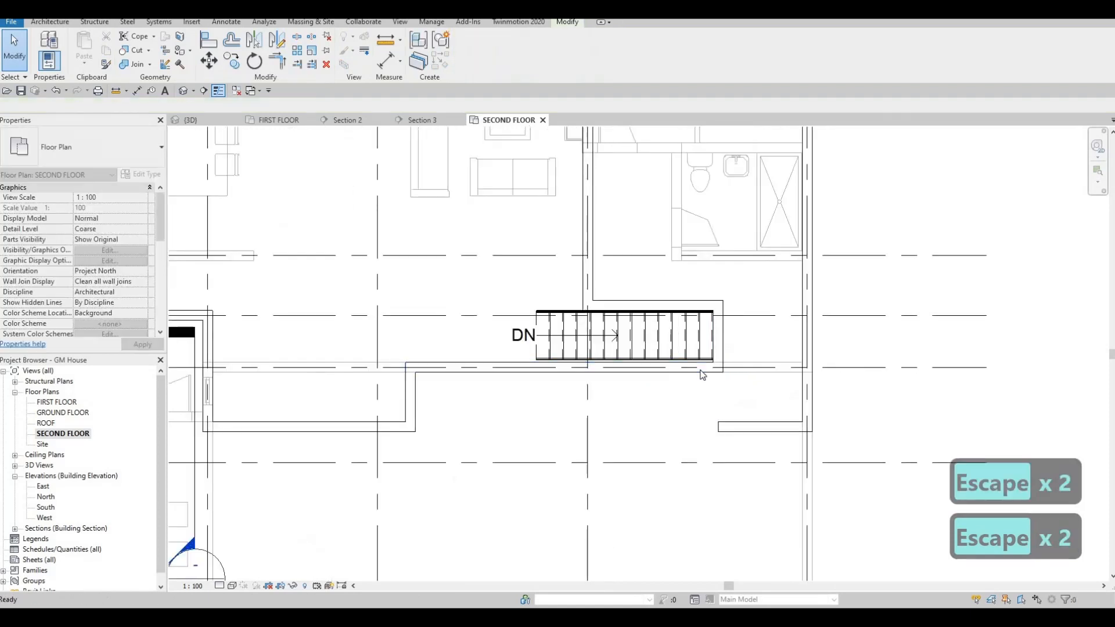
pyautogui.click(702, 375)
pyautogui.press('c')
pyautogui.press('s')
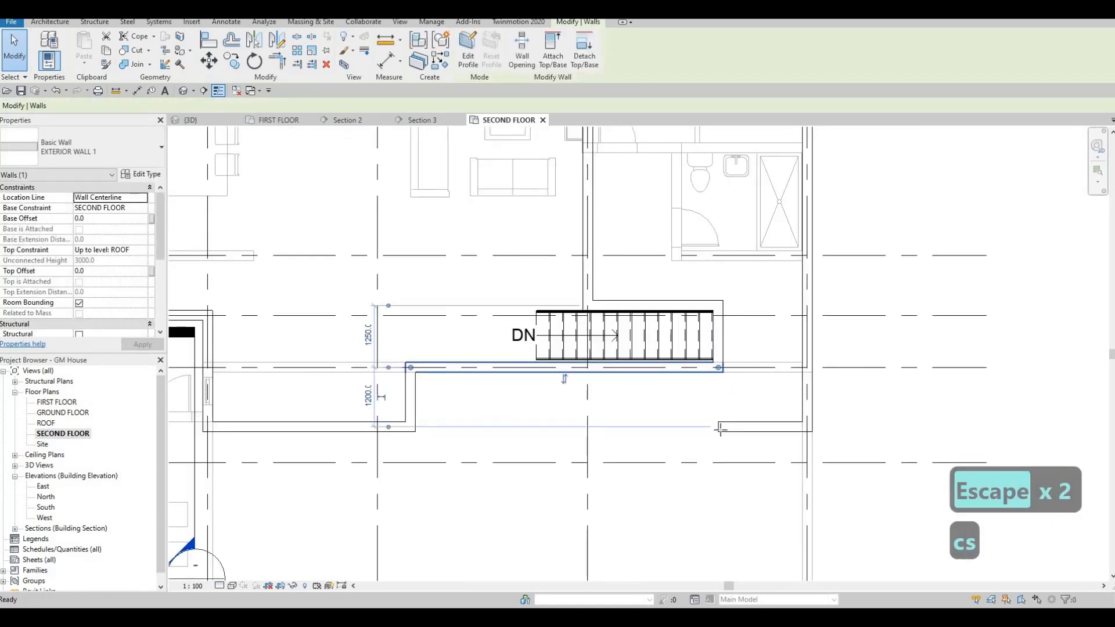
pyautogui.scroll(2, 717, 399)
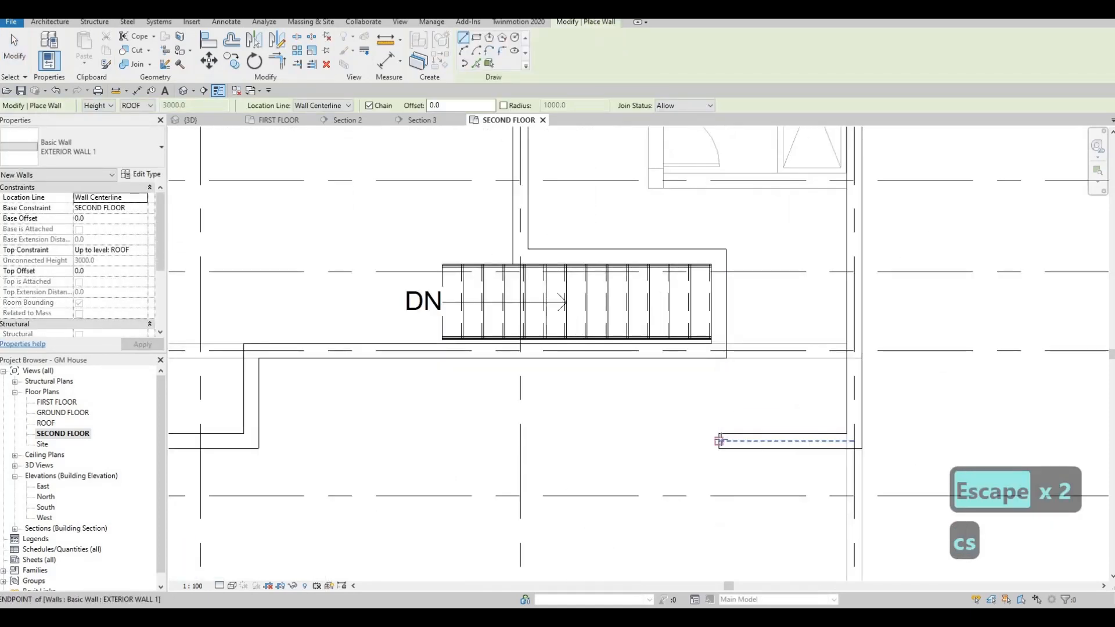
pyautogui.click(718, 351)
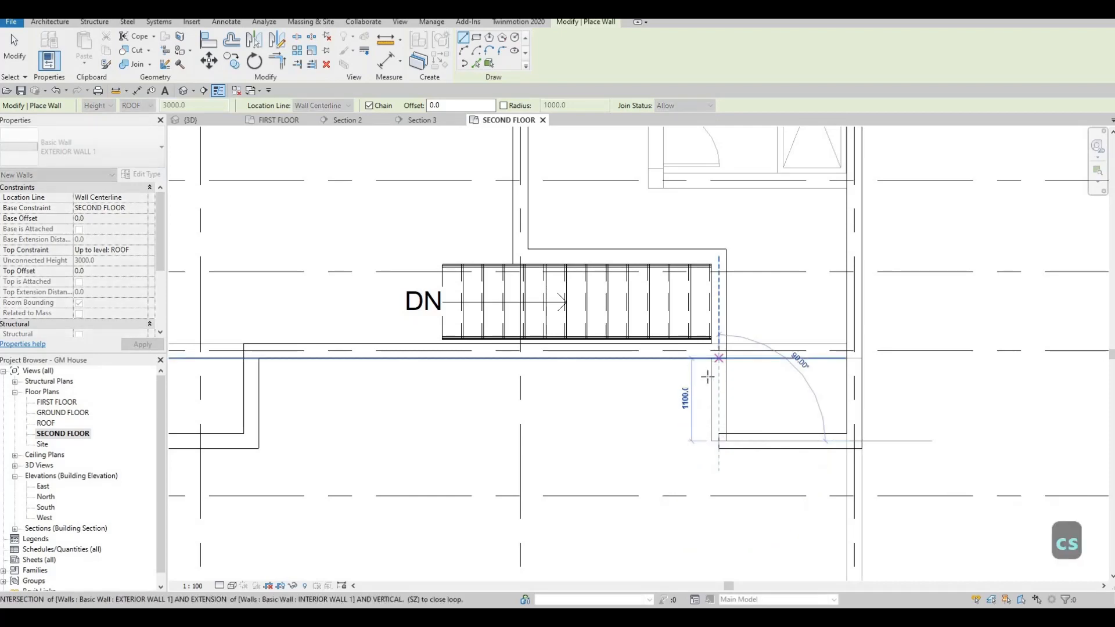
pyautogui.press('Escape')
pyautogui.press('Escape')
pyautogui.press('Escape')
# Move the short exterior wall of the jog between grids G and H toward the stairs, about 6280 mm from grid 3
pyautogui.scroll(-5, 743, 372)
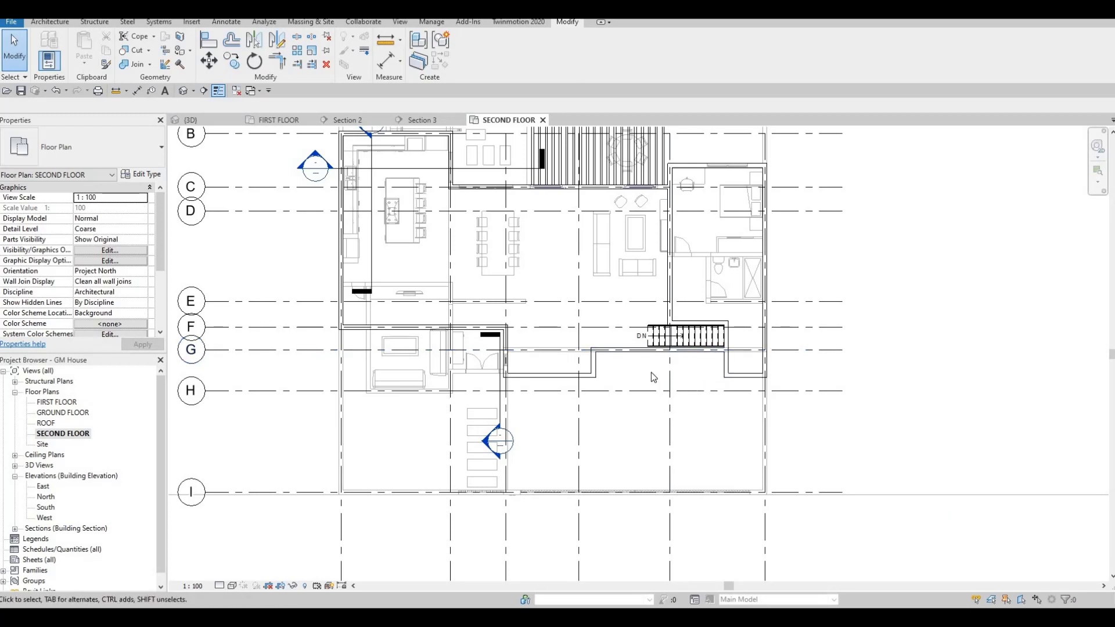
pyautogui.press('Escape')
pyautogui.press('Escape')
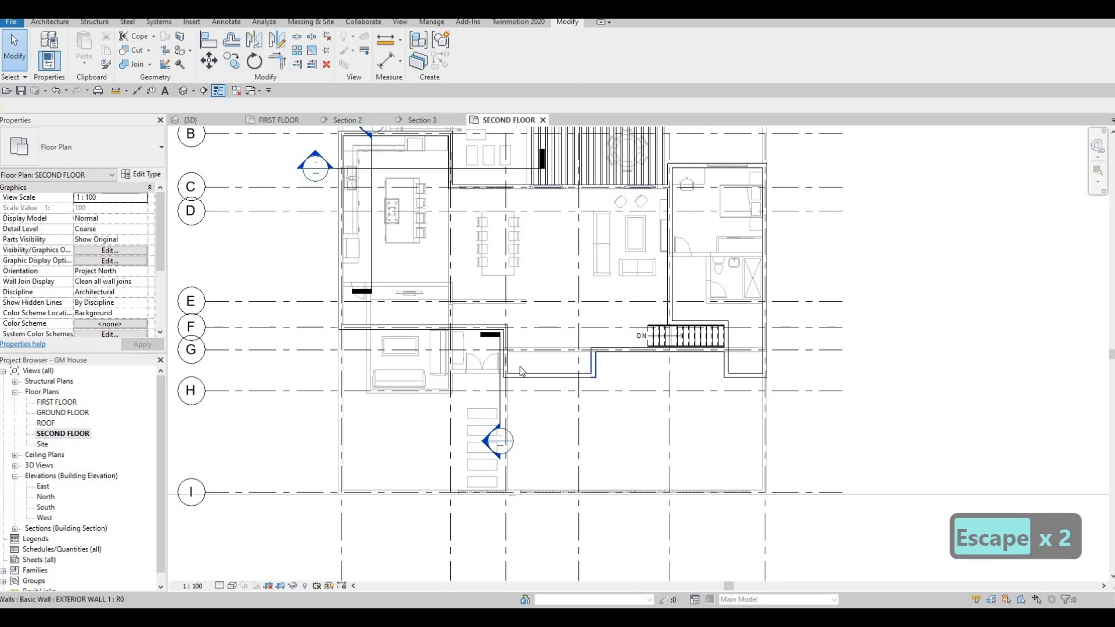
pyautogui.click(574, 374)
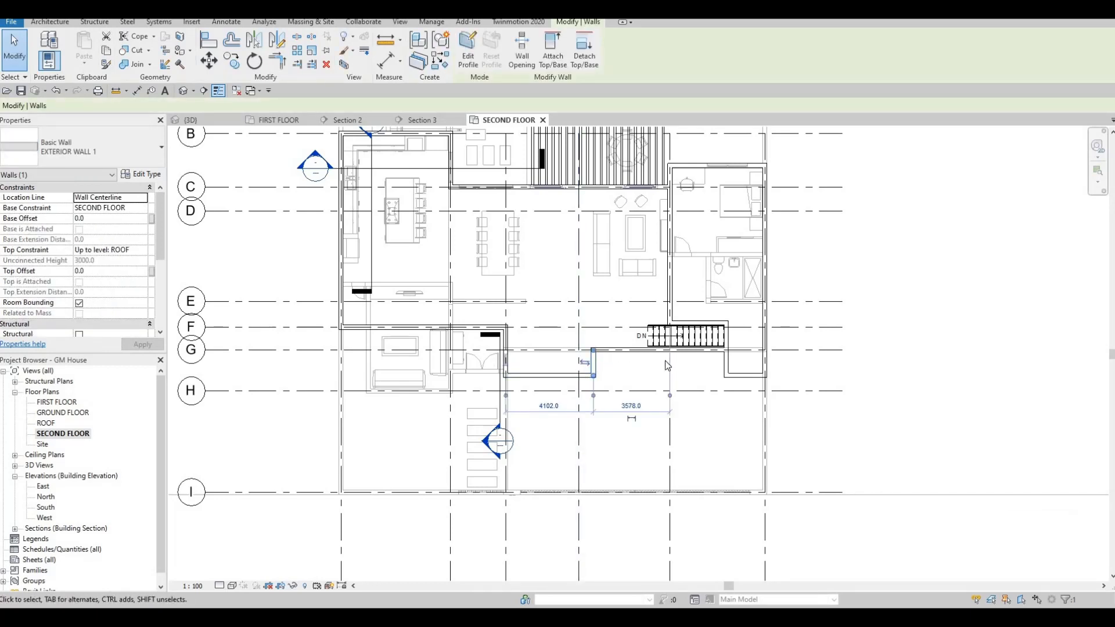
pyautogui.press('Escape')
pyautogui.scroll(2, 620, 365)
pyautogui.press('Escape')
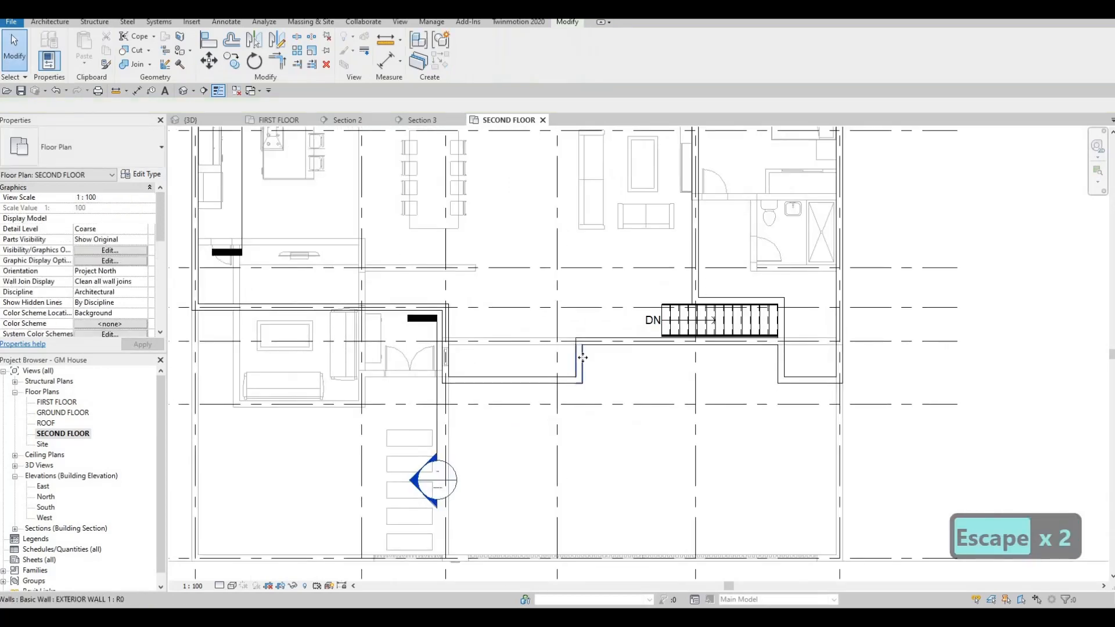
pyautogui.moveTo(580, 358); pyautogui.dragTo(724, 404)
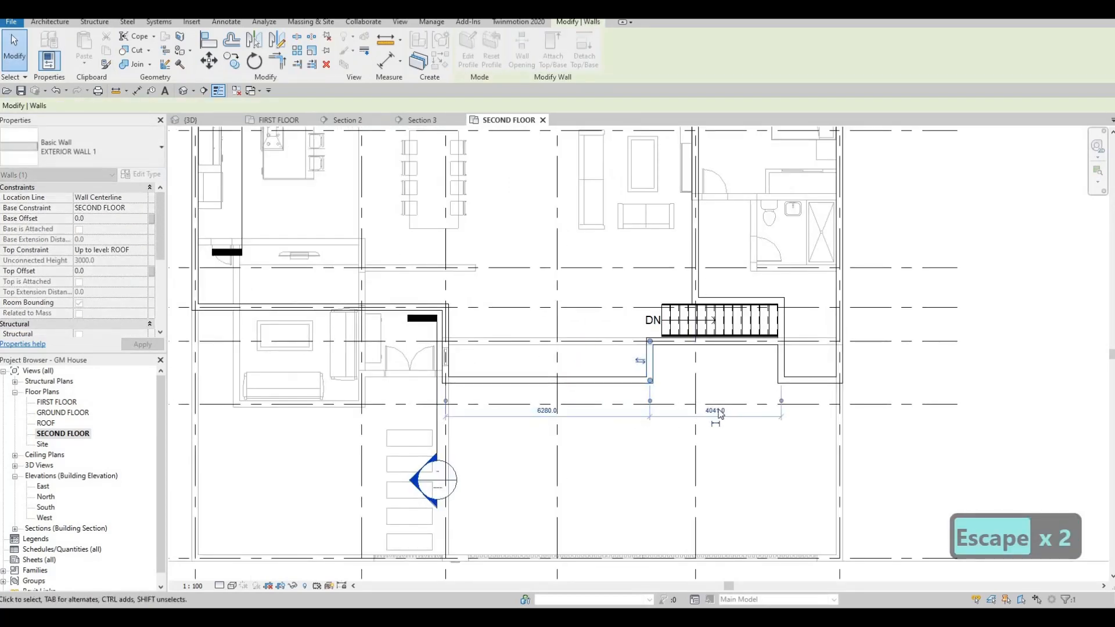
pyautogui.click(716, 411)
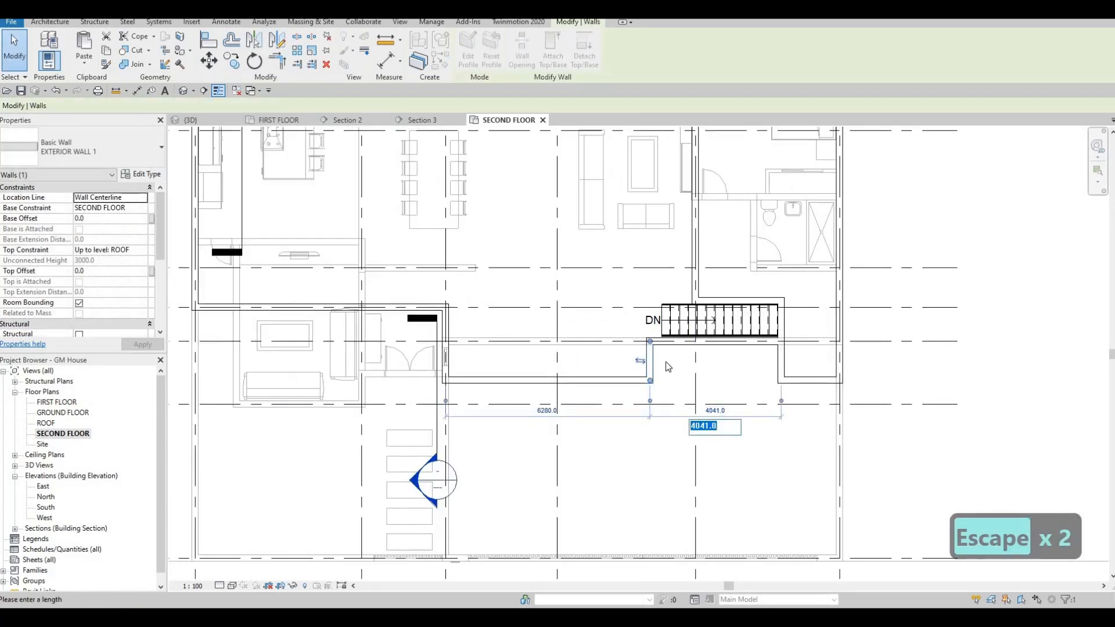
pyautogui.scroll(3, 656, 361)
pyautogui.press('Escape')
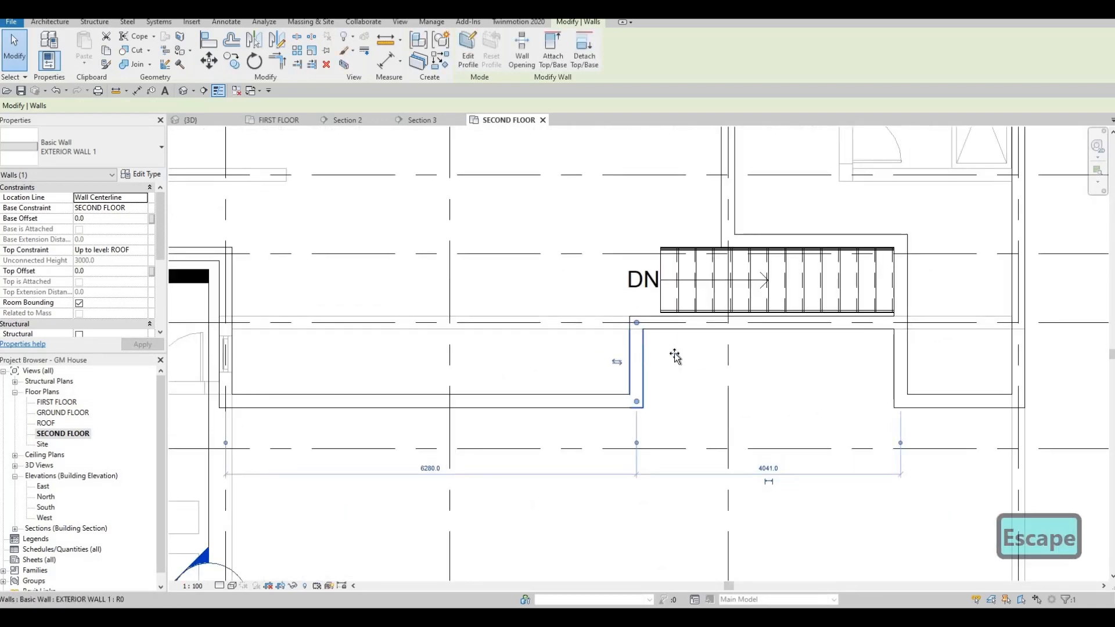
# Bring the jog's short exterior wall closer to the start of the stairs, about 6680 mm from grid 3
pyautogui.moveTo(640, 356); pyautogui.dragTo(663, 358)
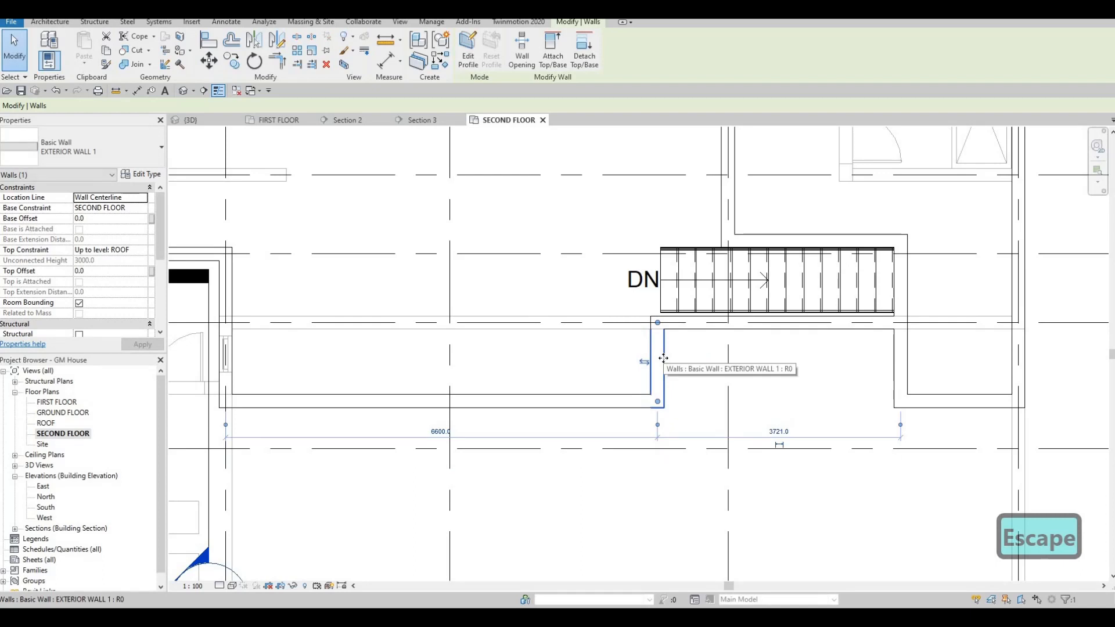
pyautogui.press('Right')
pyautogui.press('Right')
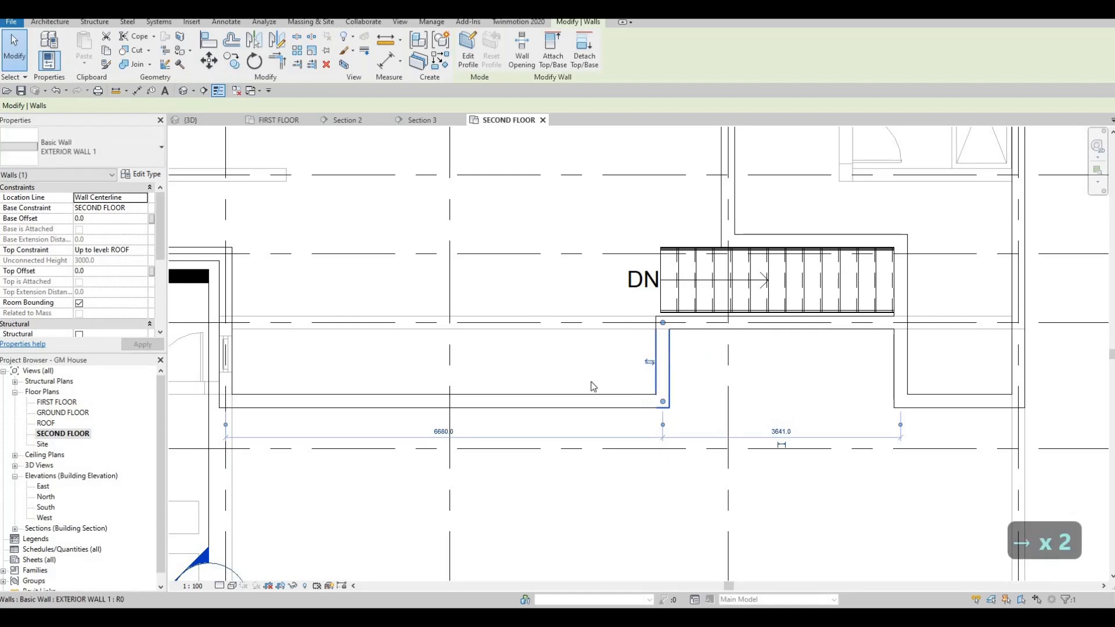
pyautogui.press('Escape')
pyautogui.press('Escape')
# Align the inner face of the jog's short exterior wall with the first riser of the stairs
pyautogui.press('a')
pyautogui.press('l')
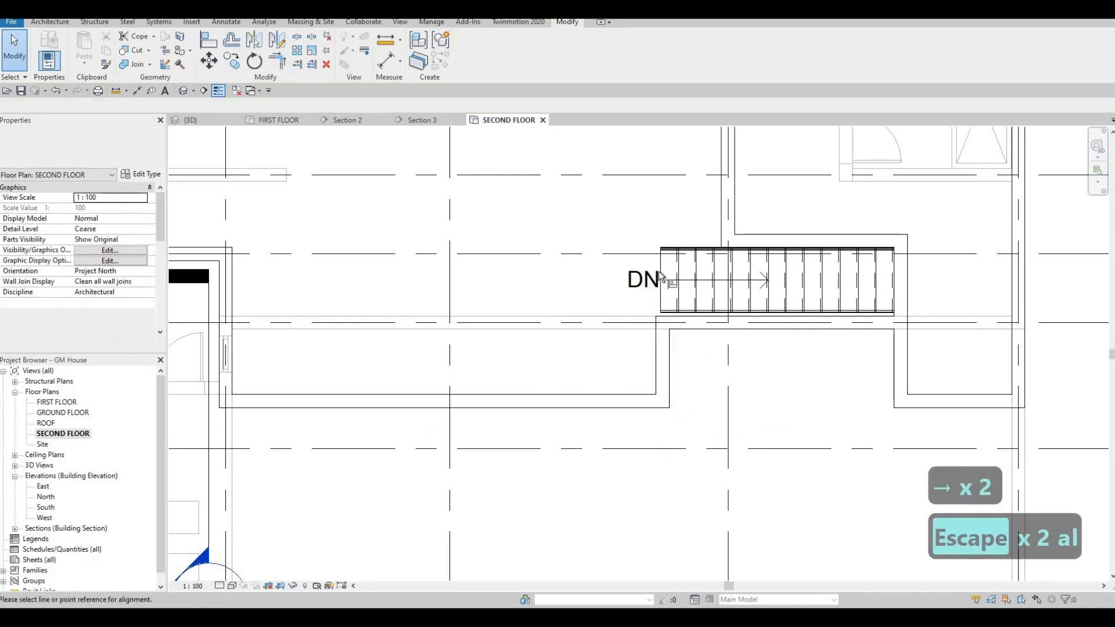
pyautogui.click(660, 277)
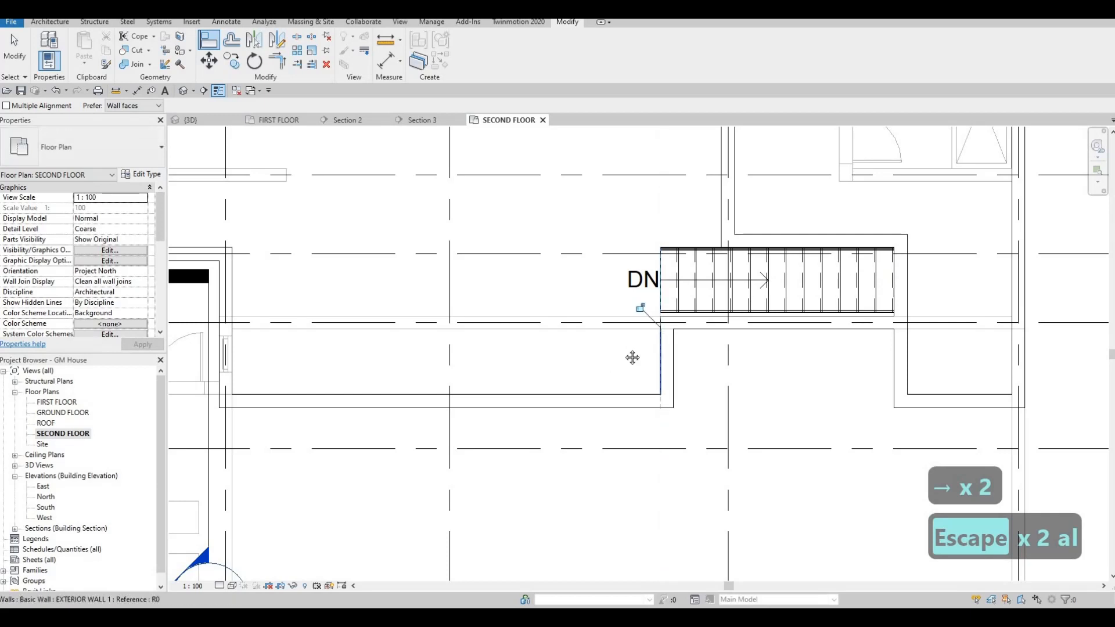
pyautogui.press('Escape')
pyautogui.press('Escape')
pyautogui.scroll(-3, 632, 357)
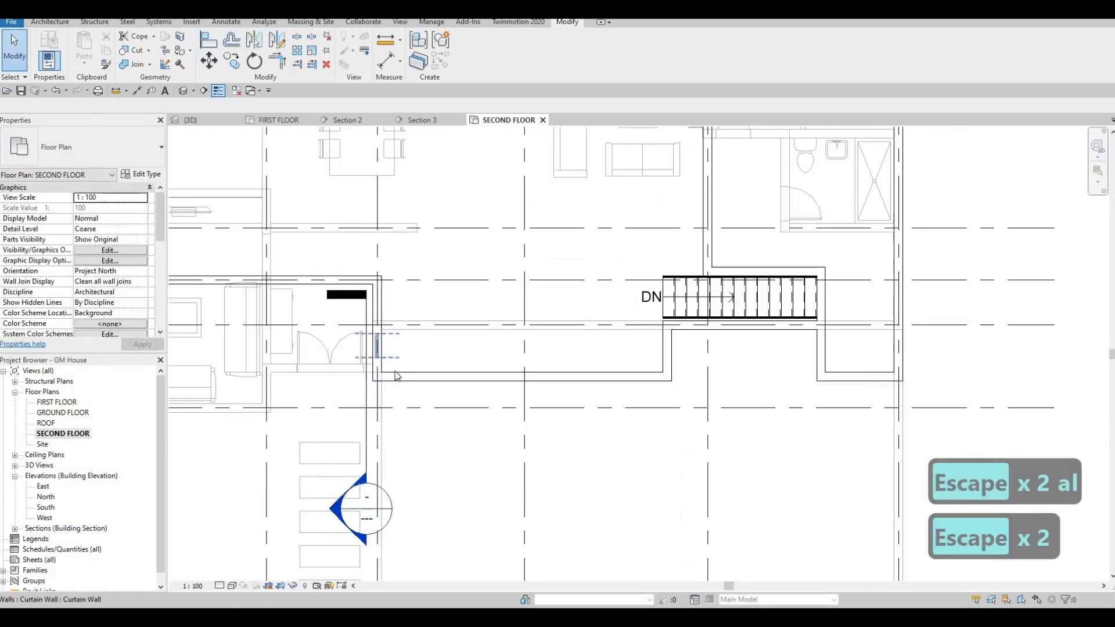
# Draw a matching EXTERIOR WALL 1 about 1100 mm long along grid 4, from the wall above grid H up toward grid G
pyautogui.moveTo(401, 381); pyautogui.dragTo(418, 381, button='middle')
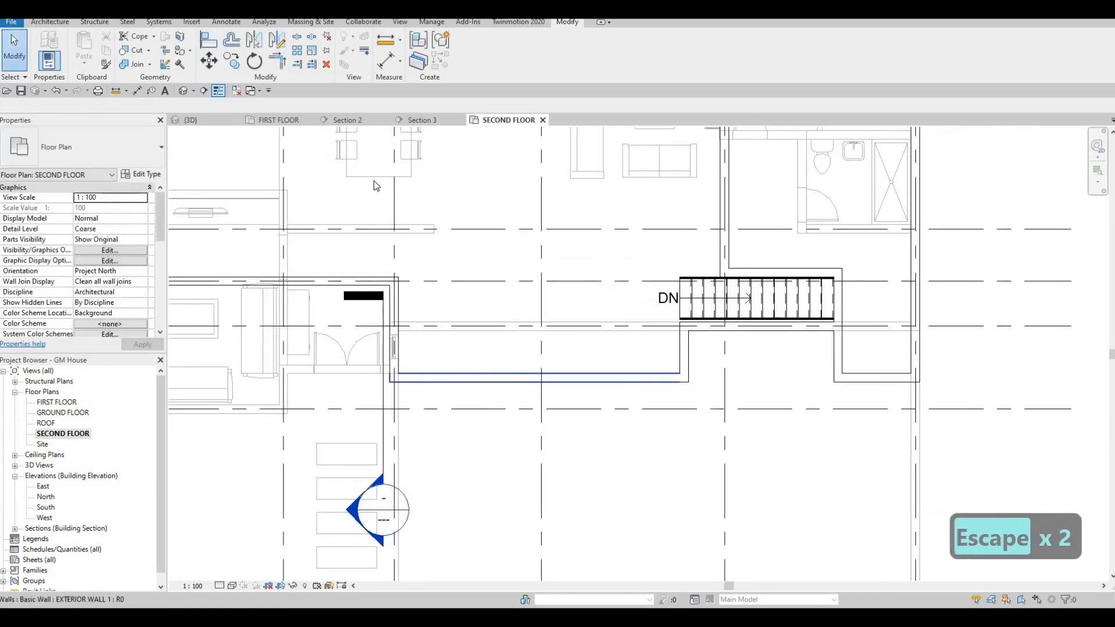
pyautogui.click(500, 381)
pyautogui.press('c')
pyautogui.press('s')
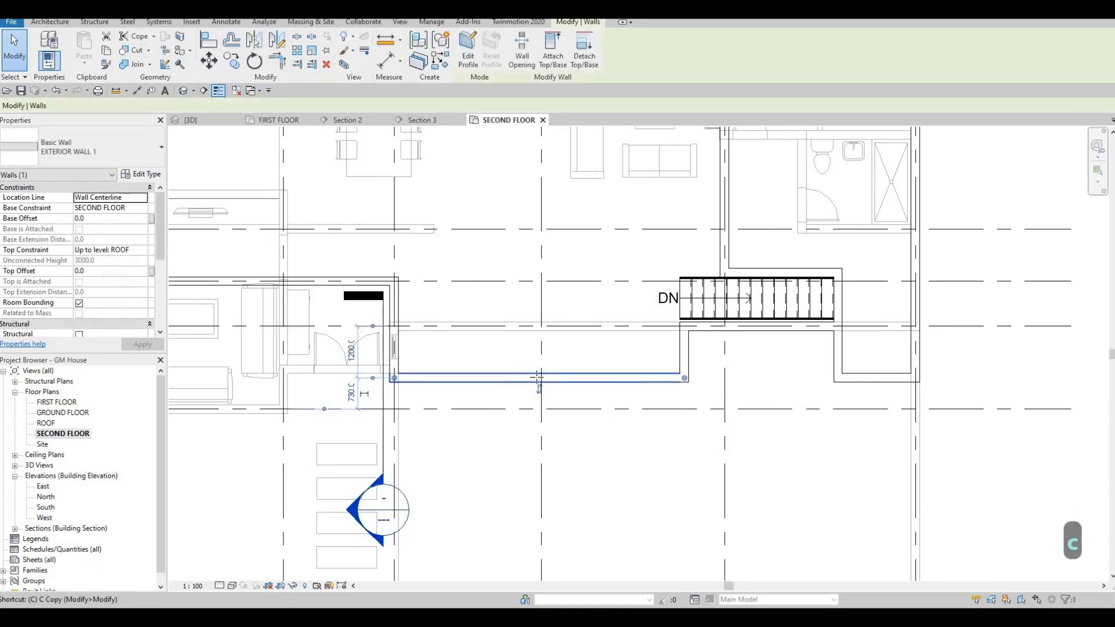
pyautogui.click(539, 377)
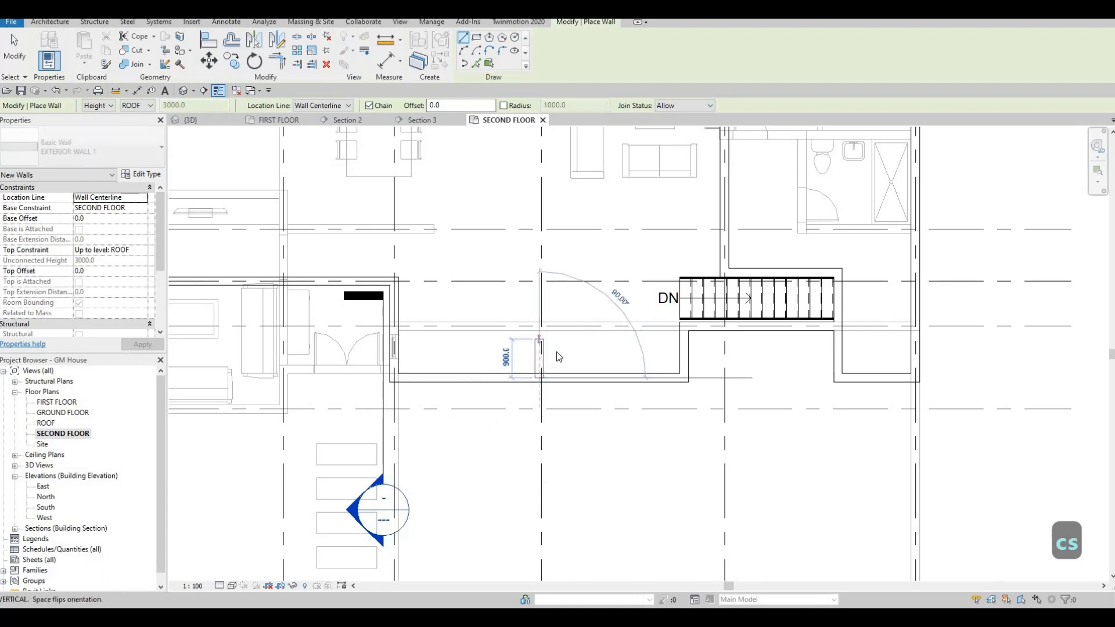
pyautogui.click(538, 333)
pyautogui.press('Escape')
pyautogui.press('Escape')
pyautogui.press('Escape')
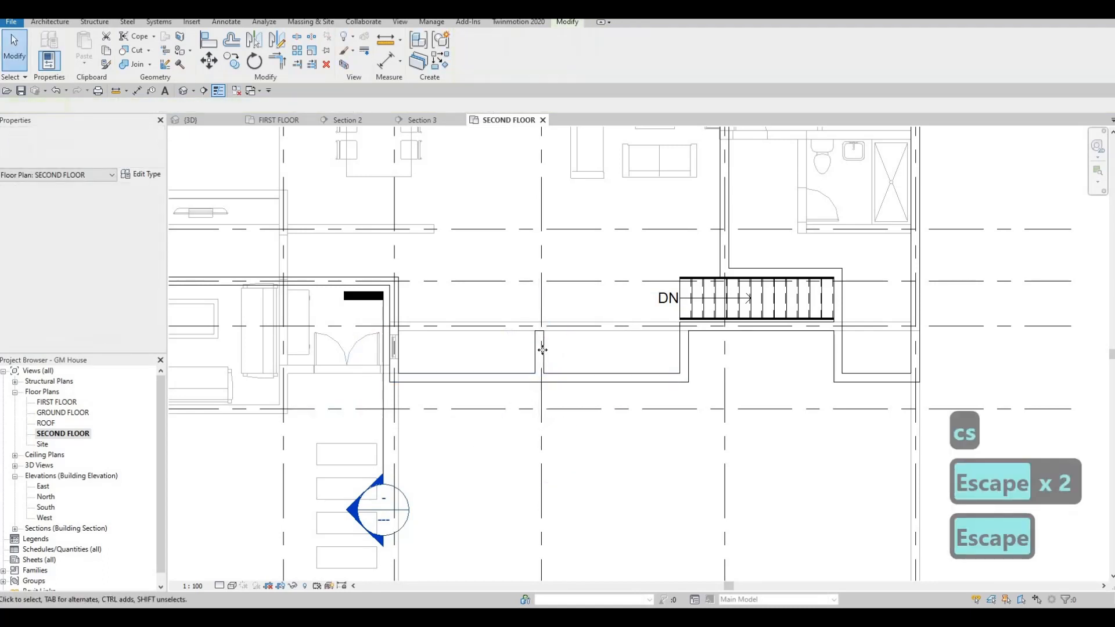
# Set the new short exterior wall's distance from the jog's short wall at the stairs to 4250 mm
pyautogui.click(538, 351)
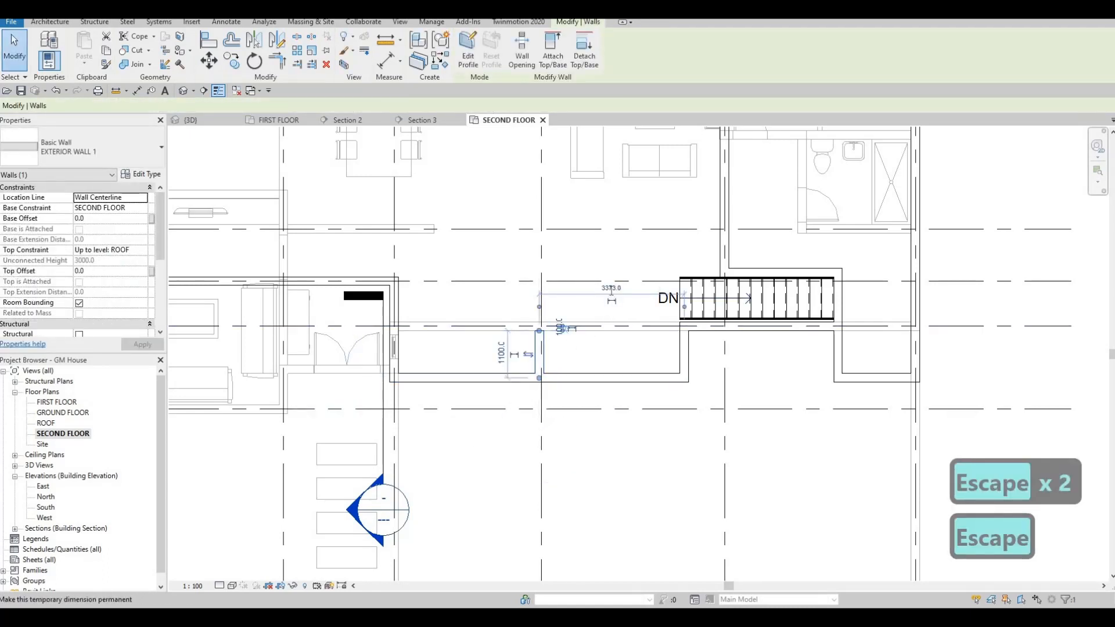
pyautogui.click(611, 289)
pyautogui.write('4250')
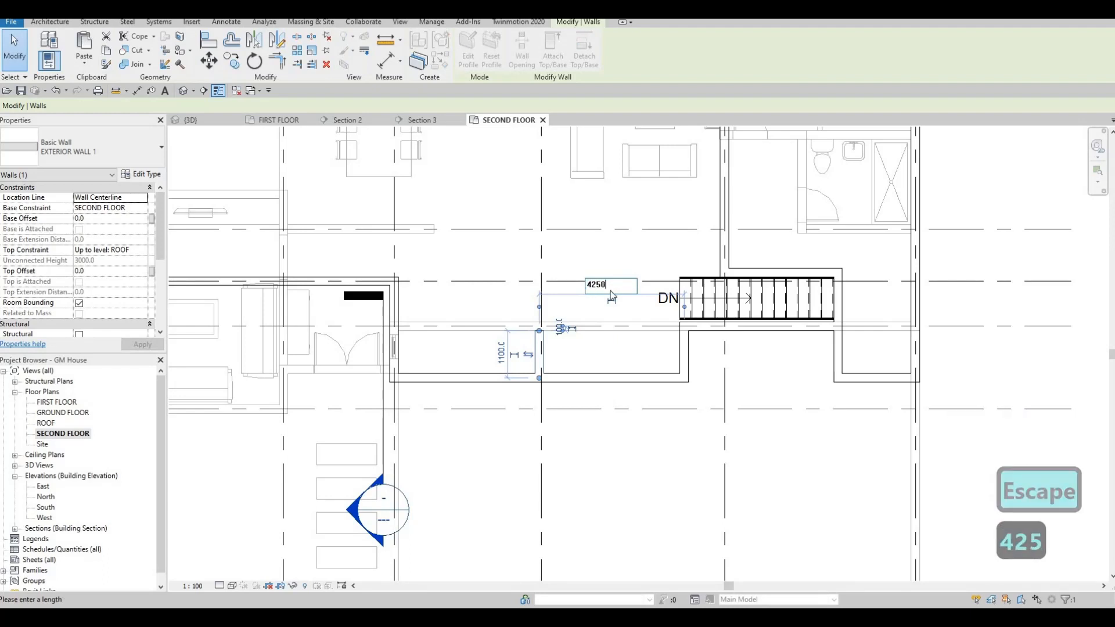
pyautogui.press('Return')
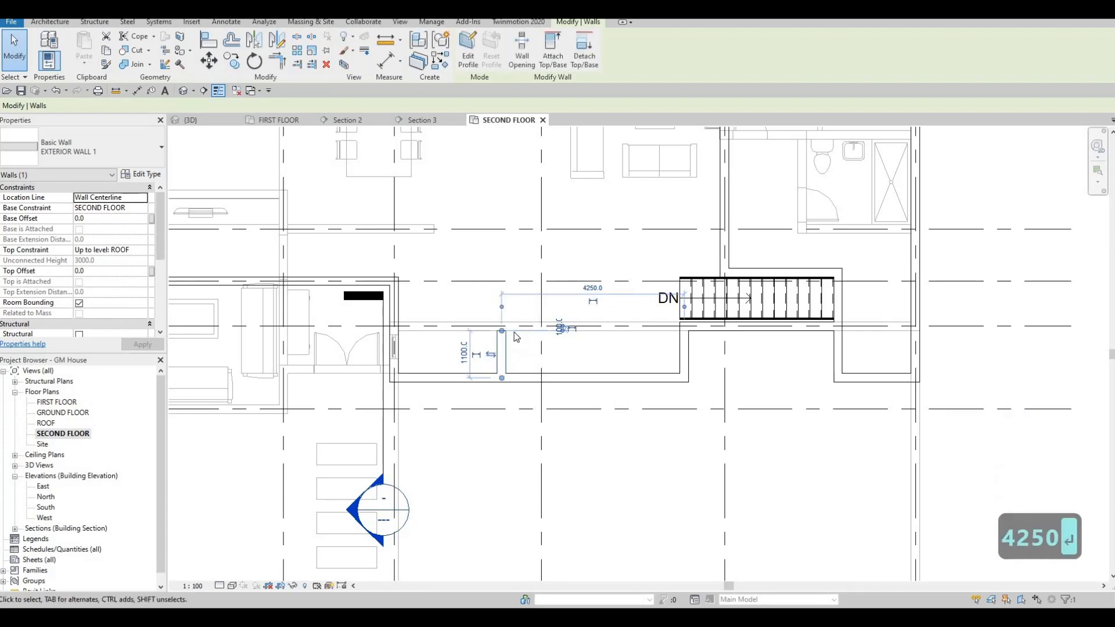
pyautogui.press('Escape')
pyautogui.press('Escape')
pyautogui.press('Escape')
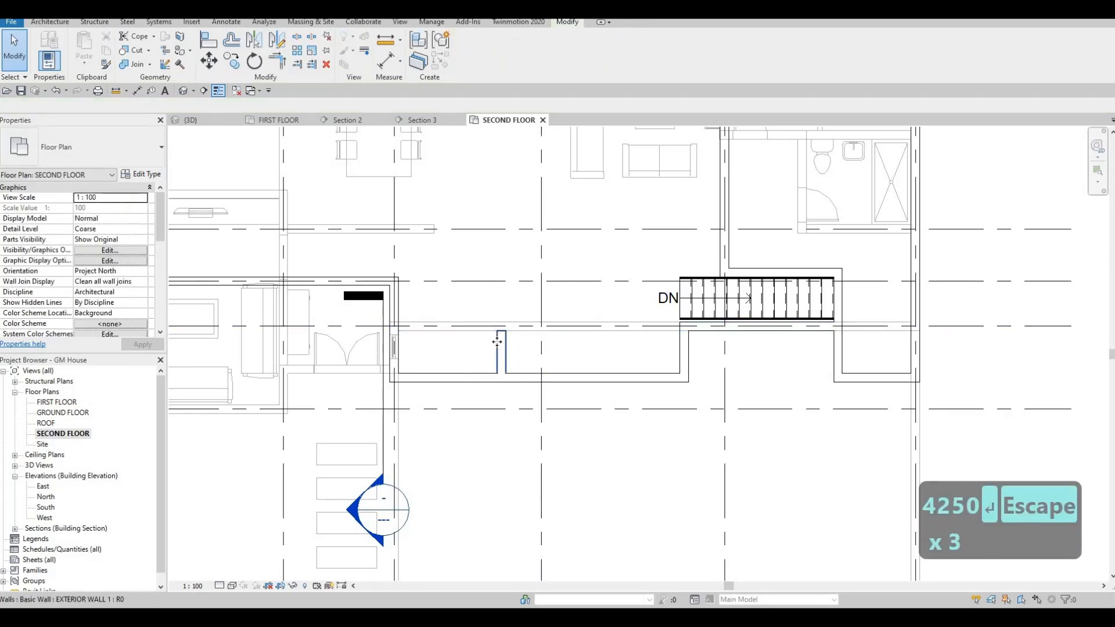
# Draw a matching EXTERIOR WALL 1 along grid G from the top of the new short wall to the grid 3 wall
pyautogui.click(499, 351)
pyautogui.press('c')
pyautogui.press('s')
pyautogui.scroll(2, 498, 328)
pyautogui.click(502, 326)
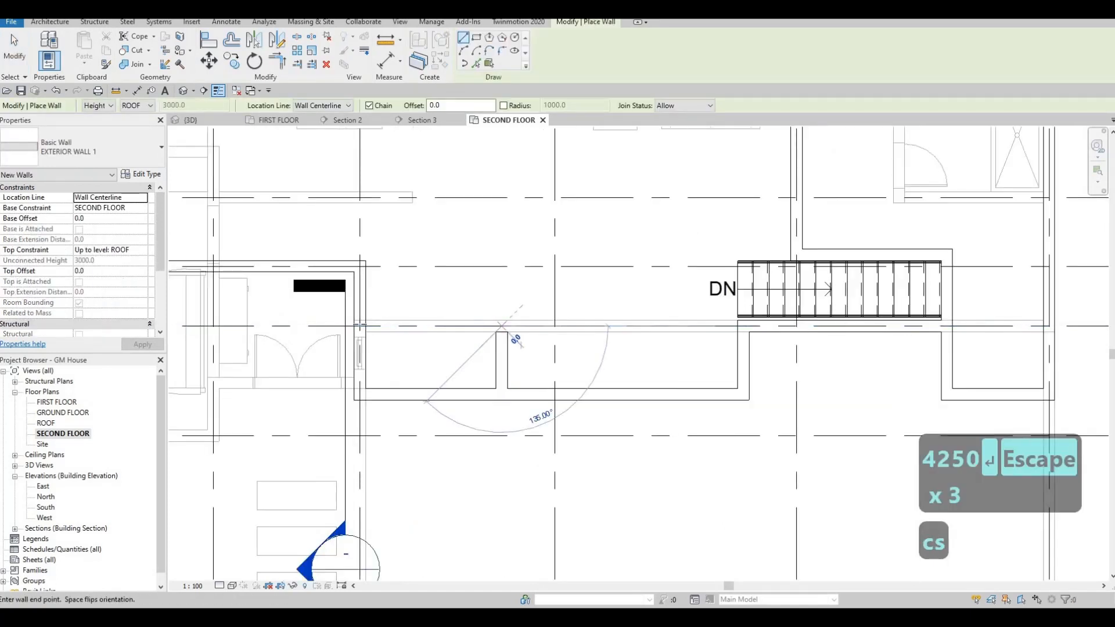
pyautogui.click(360, 326)
pyautogui.press('Escape')
pyautogui.press('Escape')
pyautogui.press('Escape')
pyautogui.press('Escape')
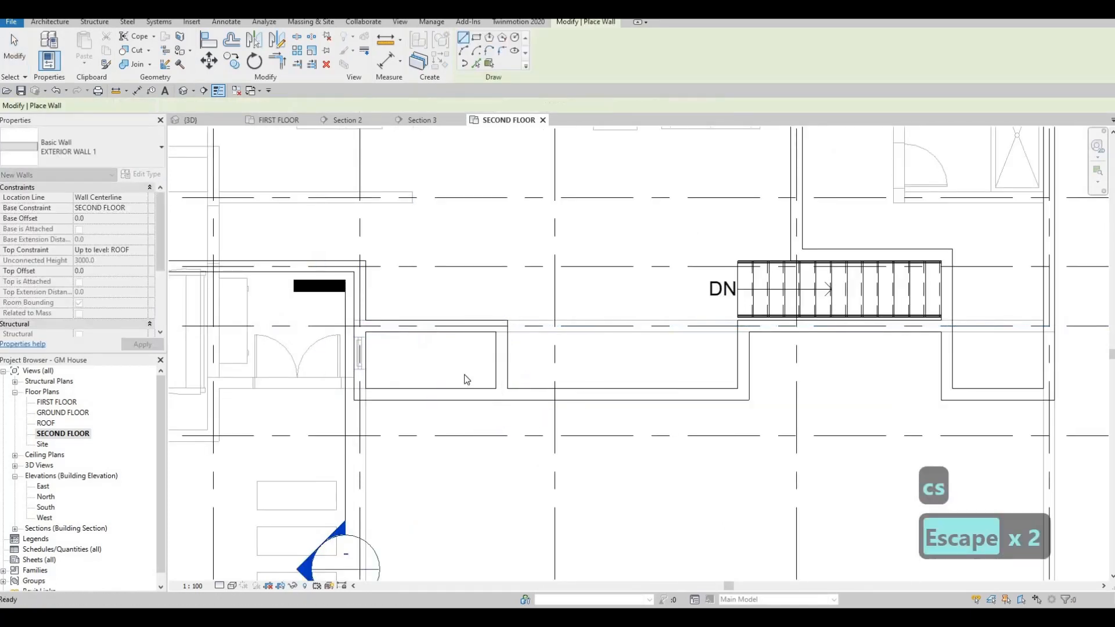
# Trim to corners the new short wall with the wall above grid H, and the grid 3 wall with the grid G wall
pyautogui.press('t')
pyautogui.press('r')
pyautogui.click(503, 371)
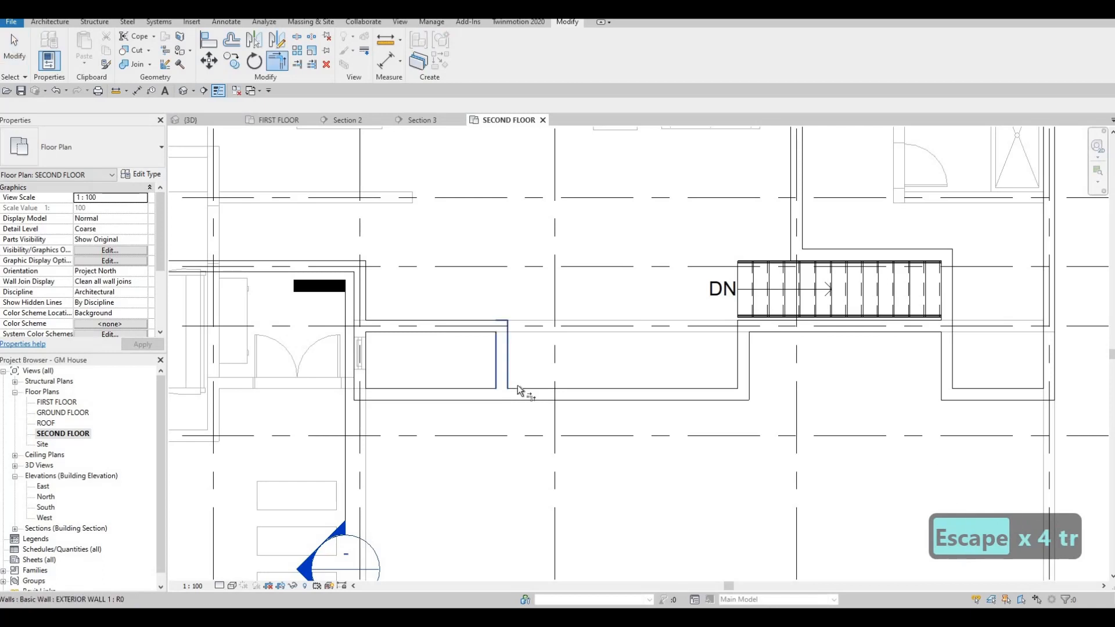
pyautogui.click(515, 394)
pyautogui.click(366, 308)
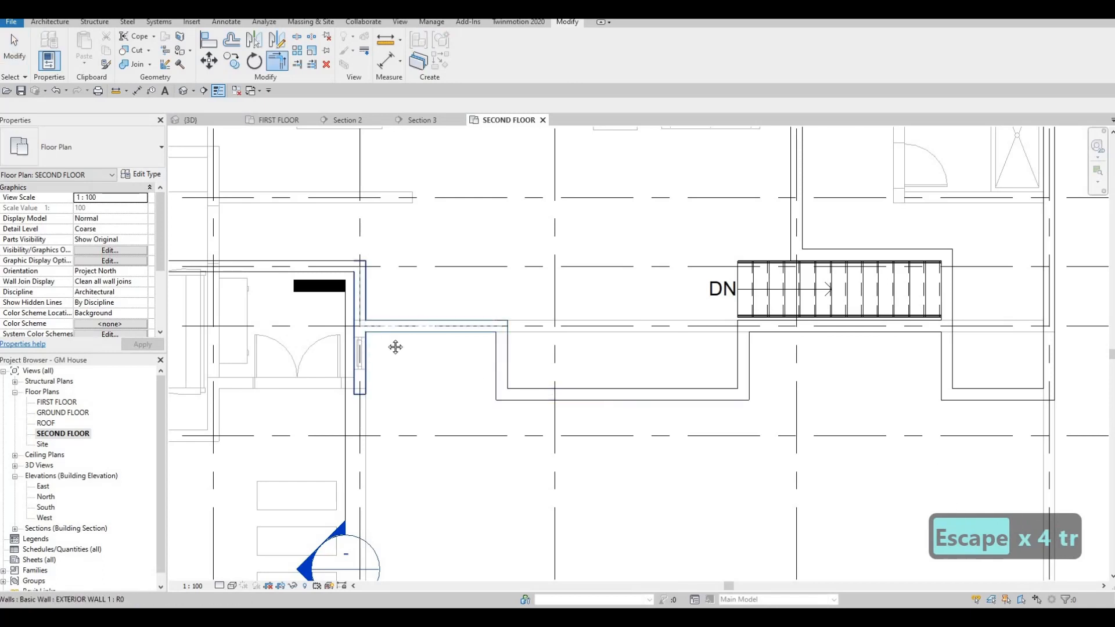
pyautogui.scroll(-1, 458, 363)
pyautogui.press('Escape')
# Review the second-floor exterior wall outline and the open area between the stairs and the grid C wall
pyautogui.moveTo(562, 374); pyautogui.dragTo(915, 370, button='middle')
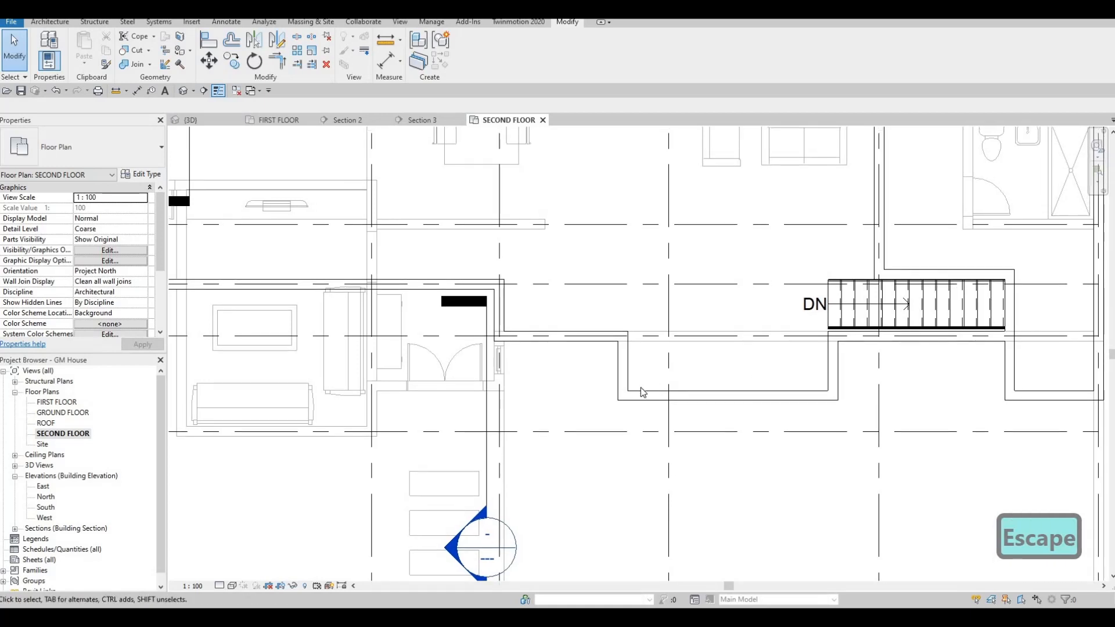
pyautogui.moveTo(640, 388); pyautogui.dragTo(688, 380, button='middle')
pyautogui.scroll(-1, 653, 381)
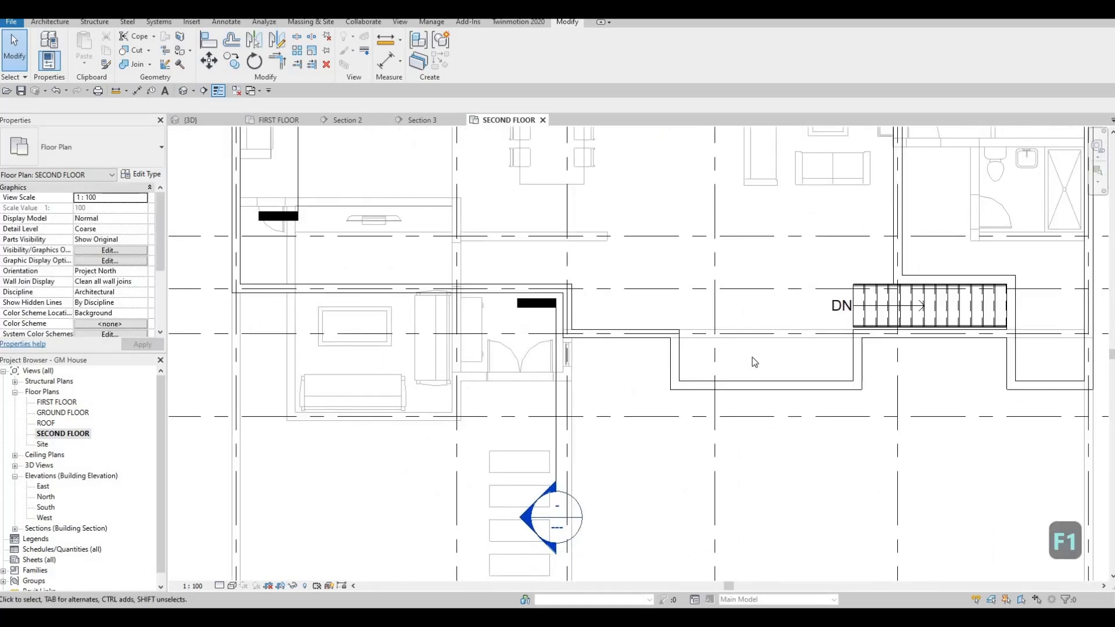
pyautogui.scroll(-1, 746, 374)
pyautogui.scroll(-2, 869, 384)
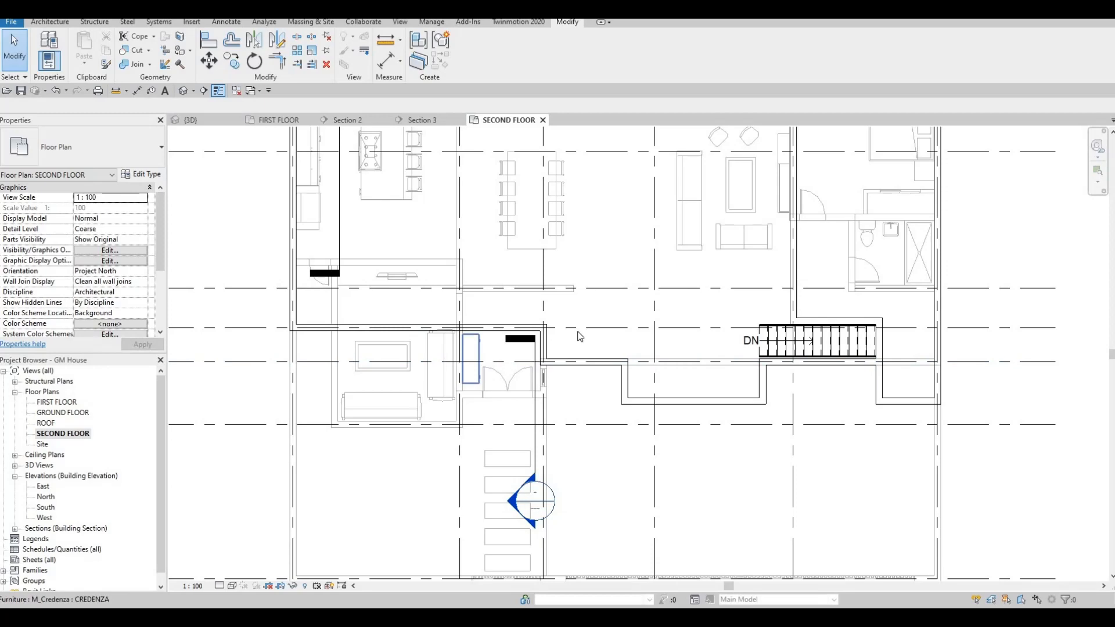
pyautogui.scroll(-2, 613, 386)
pyautogui.scroll(1, 613, 385)
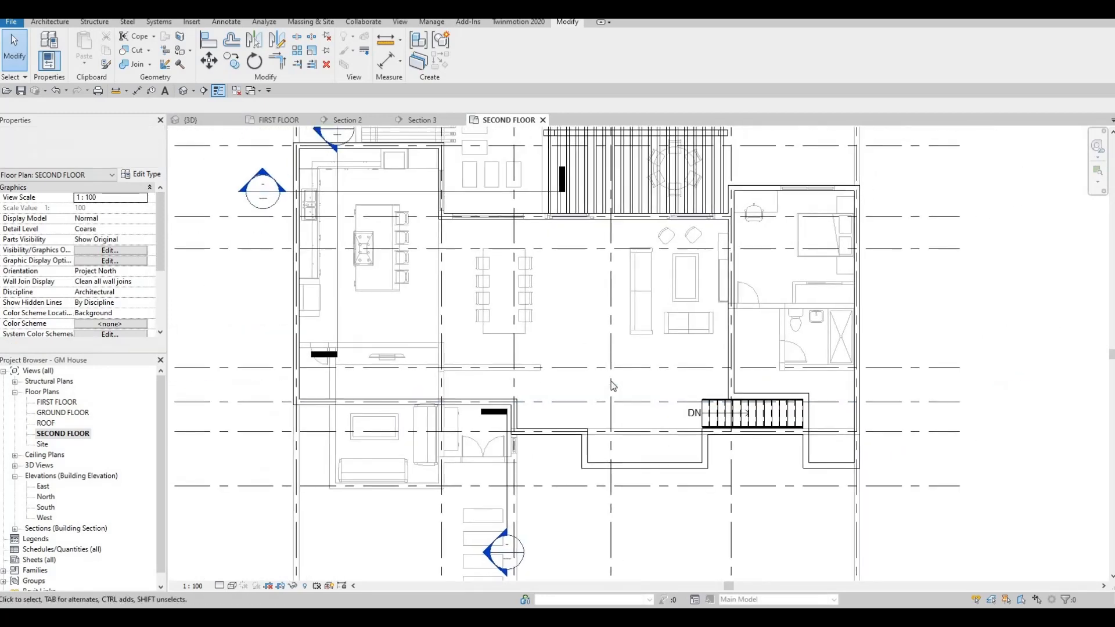
pyautogui.scroll(1, 617, 399)
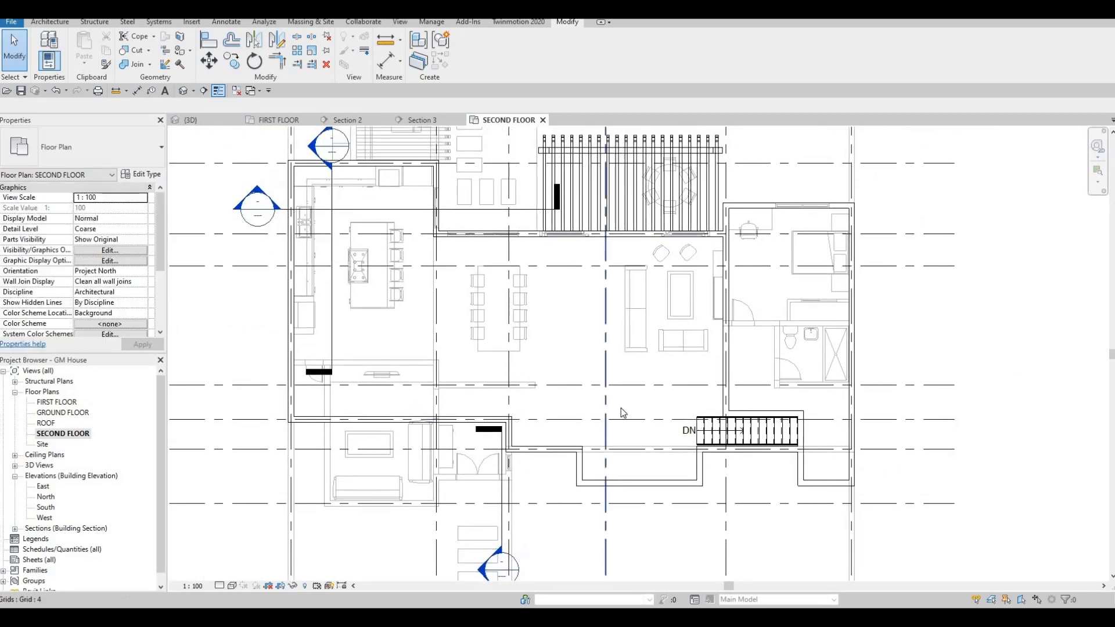
pyautogui.moveTo(751, 427); pyautogui.dragTo(723, 373, button='middle')
pyautogui.scroll(-1, 723, 373)
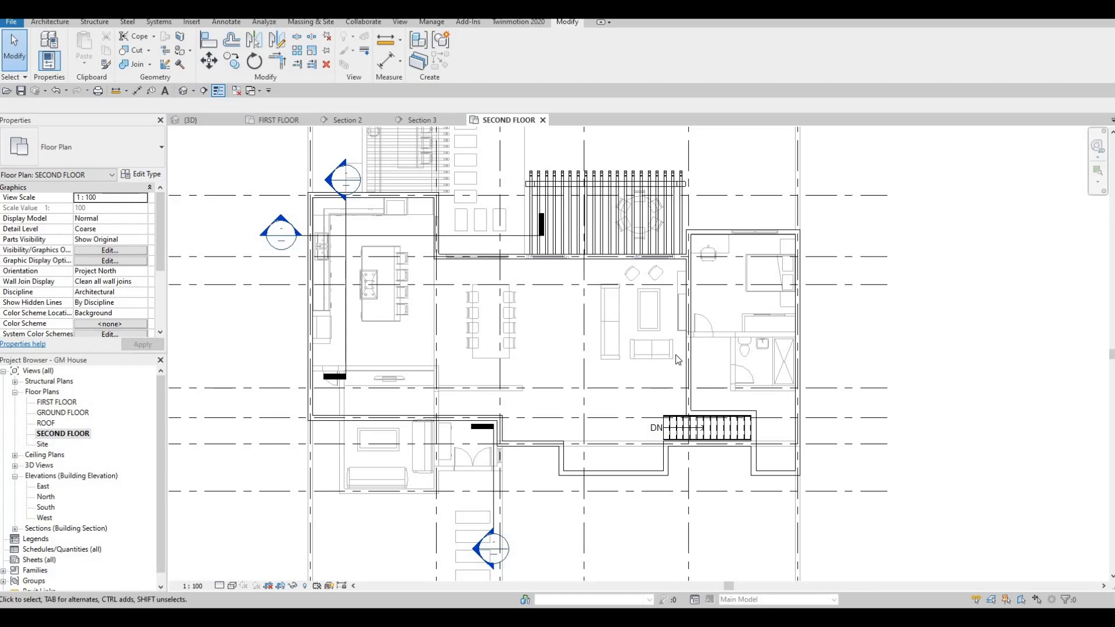
pyautogui.press('F1')
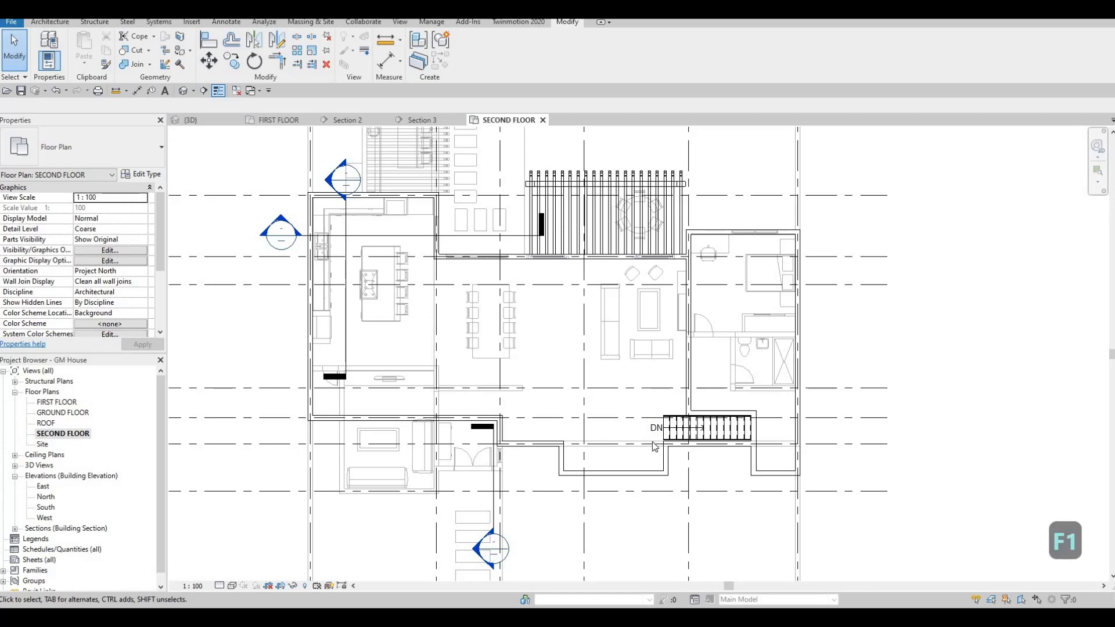
# Draw chained INTERIOR WALL 1 segments, about 6400 mm from the grid 5 wall toward grid 3 and about 4153 mm up to the grid C exterior wall
pyautogui.click(691, 361)
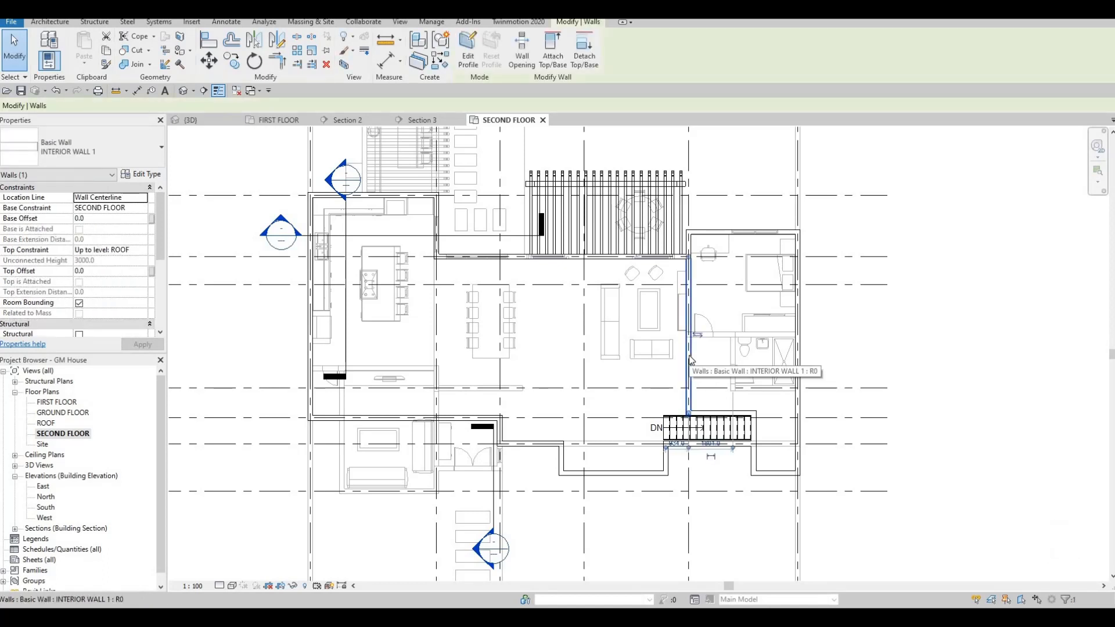
pyautogui.press('c')
pyautogui.press('s')
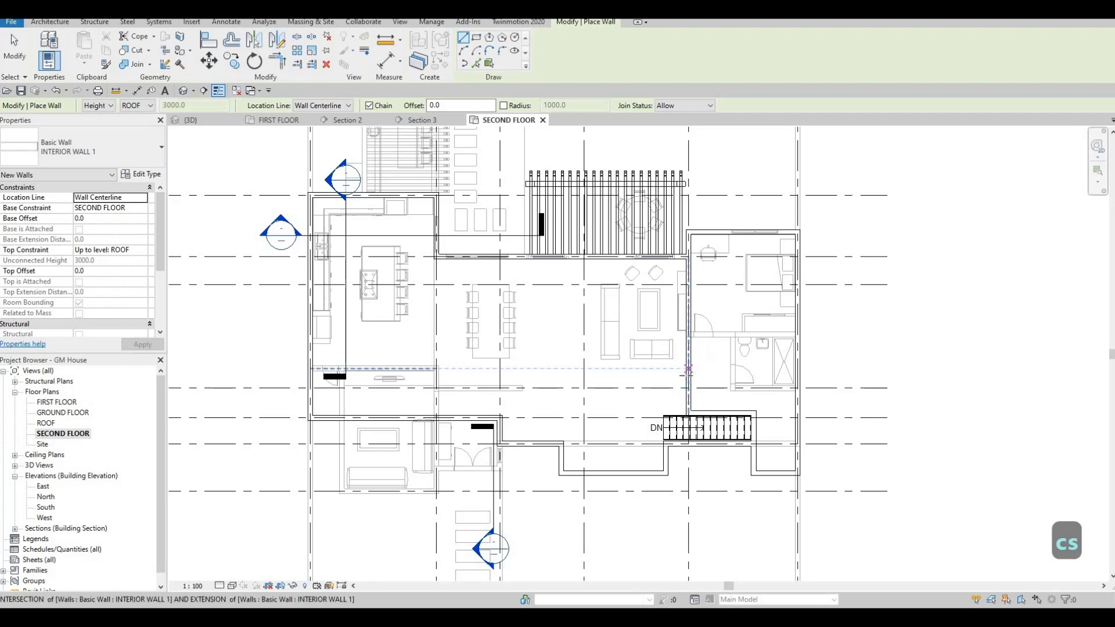
pyautogui.click(688, 368)
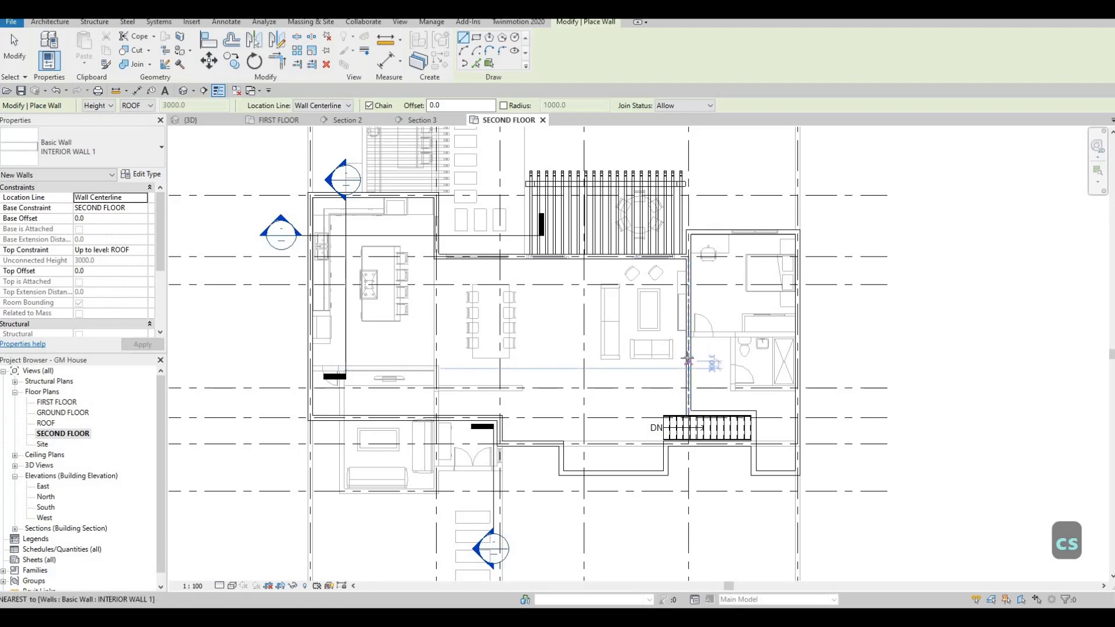
pyautogui.click(689, 359)
pyautogui.click(532, 358)
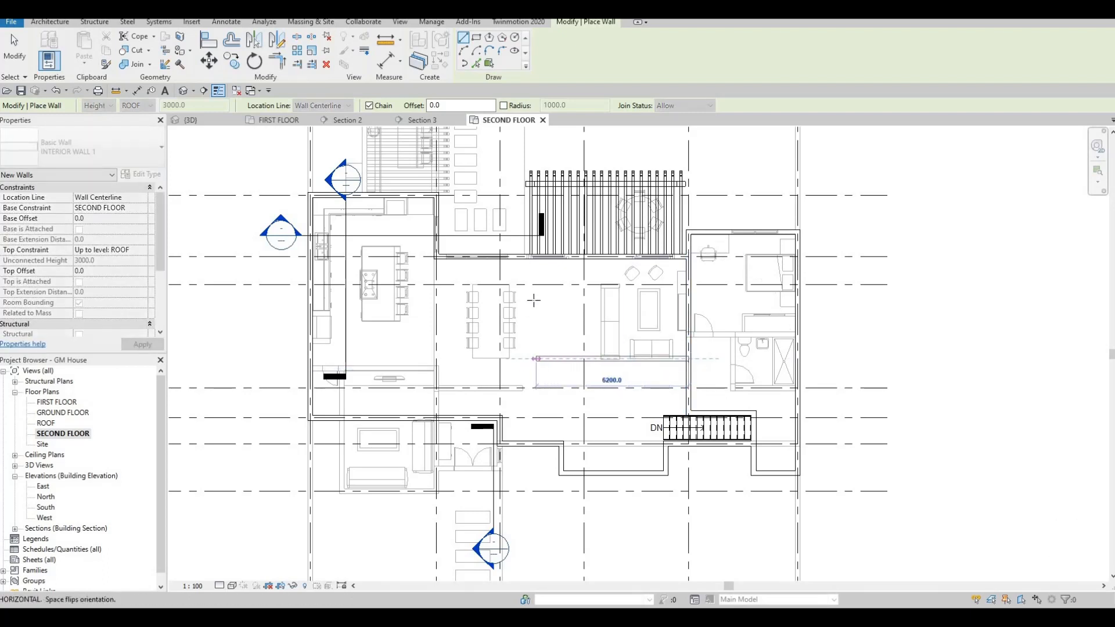
pyautogui.click(530, 259)
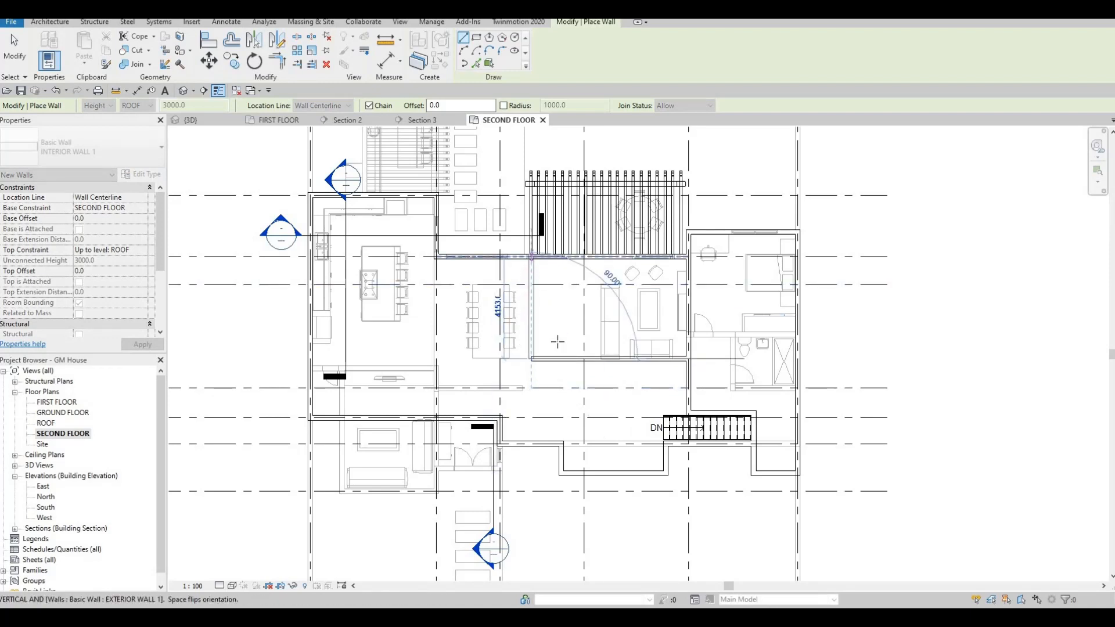
pyautogui.press('Escape')
pyautogui.press('Escape')
pyautogui.press('Escape')
# Set the new horizontal interior wall's distance from the grid C exterior wall to 4700 mm
pyautogui.click(579, 360)
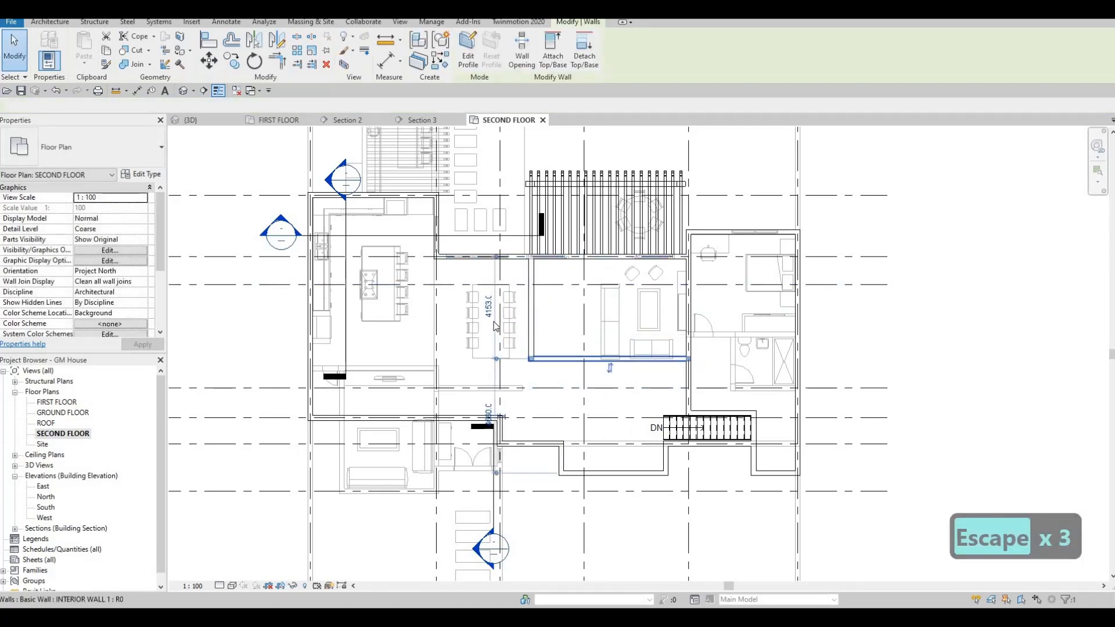
pyautogui.click(498, 337)
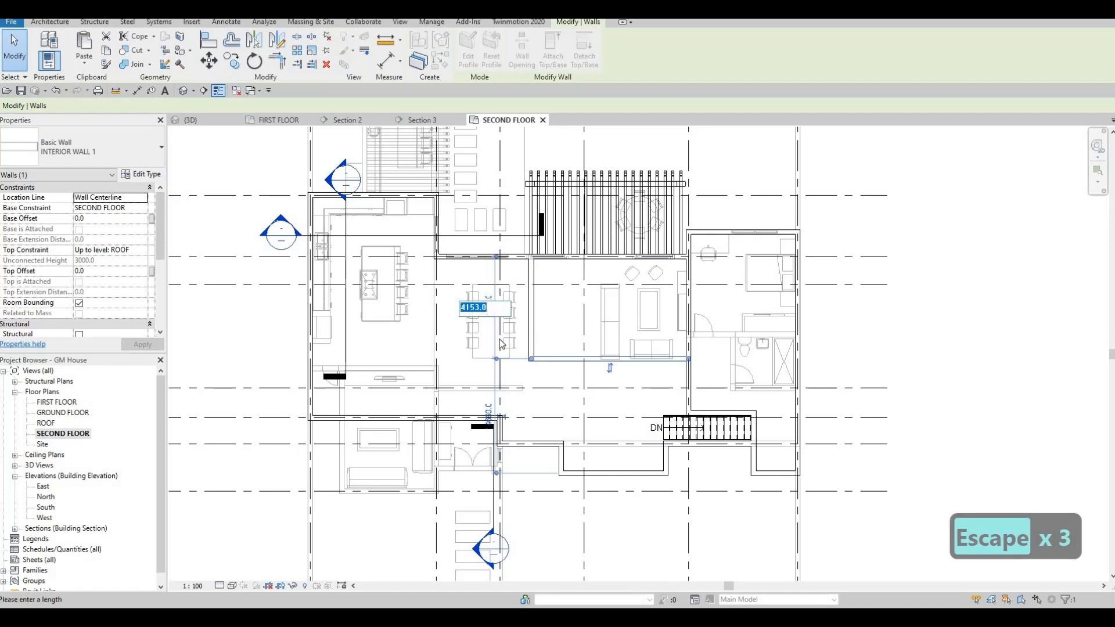
pyautogui.write('4700')
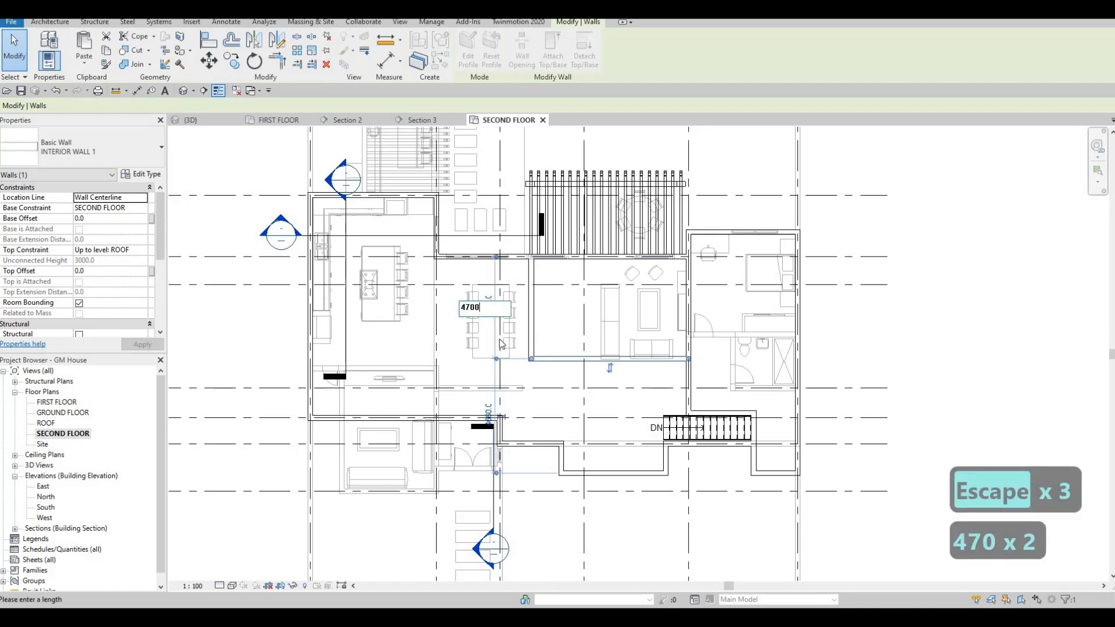
pyautogui.press('Return')
pyautogui.press('Escape')
pyautogui.press('Escape')
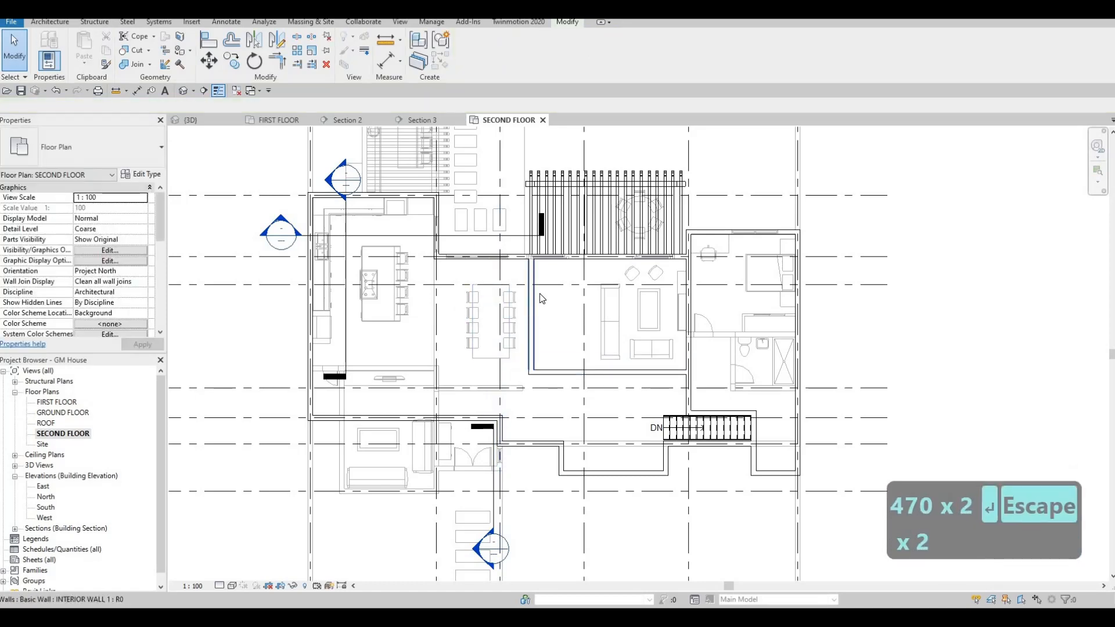
# Reference the new vertical interior wall's temporary dimension to the grid 5 wall and set the distance to 5130 mm
pyautogui.click(537, 296)
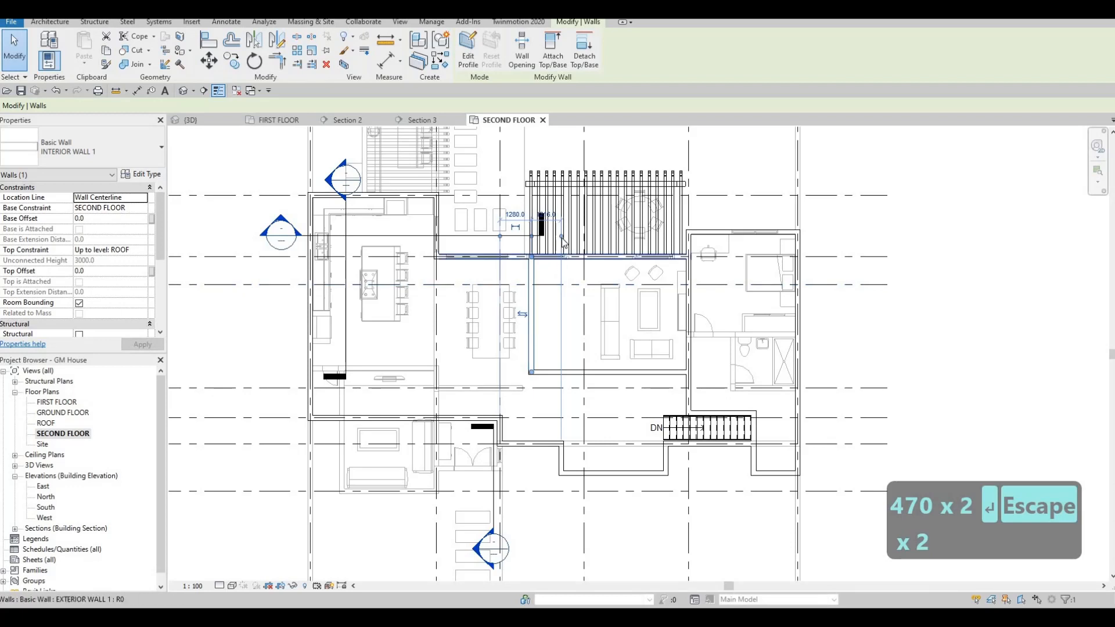
pyautogui.moveTo(692, 251); pyautogui.dragTo(688, 243)
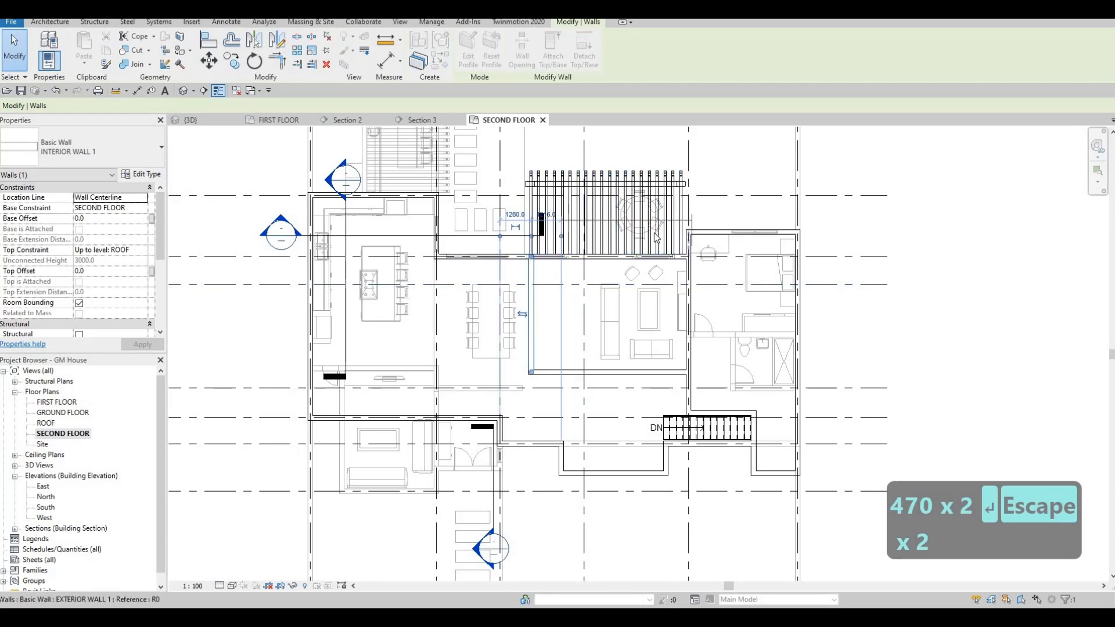
pyautogui.click(612, 214)
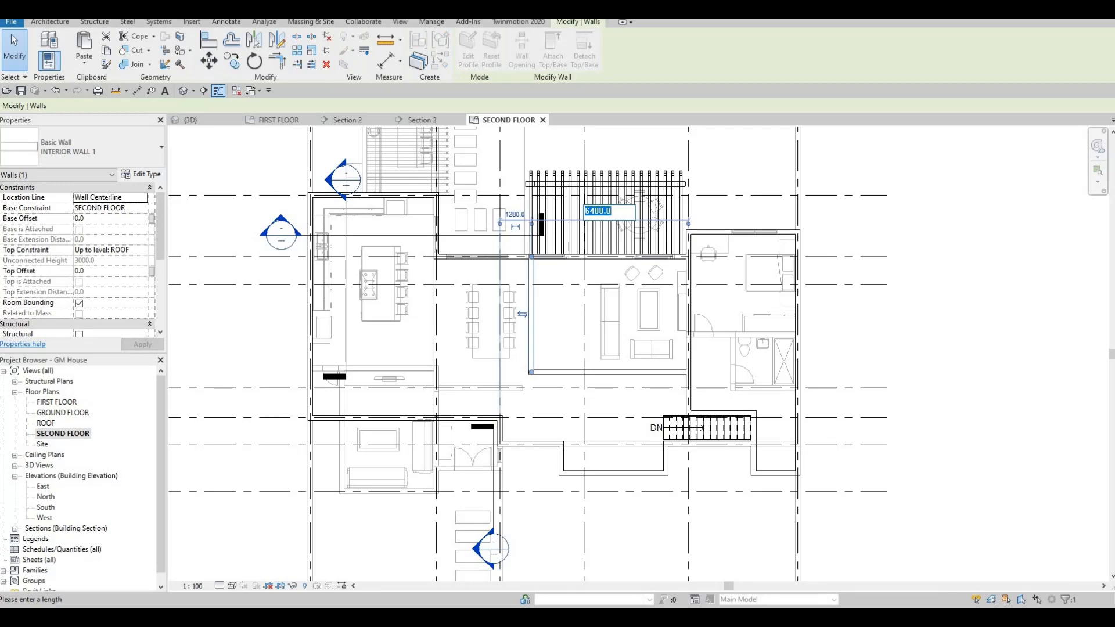
pyautogui.write('5130')
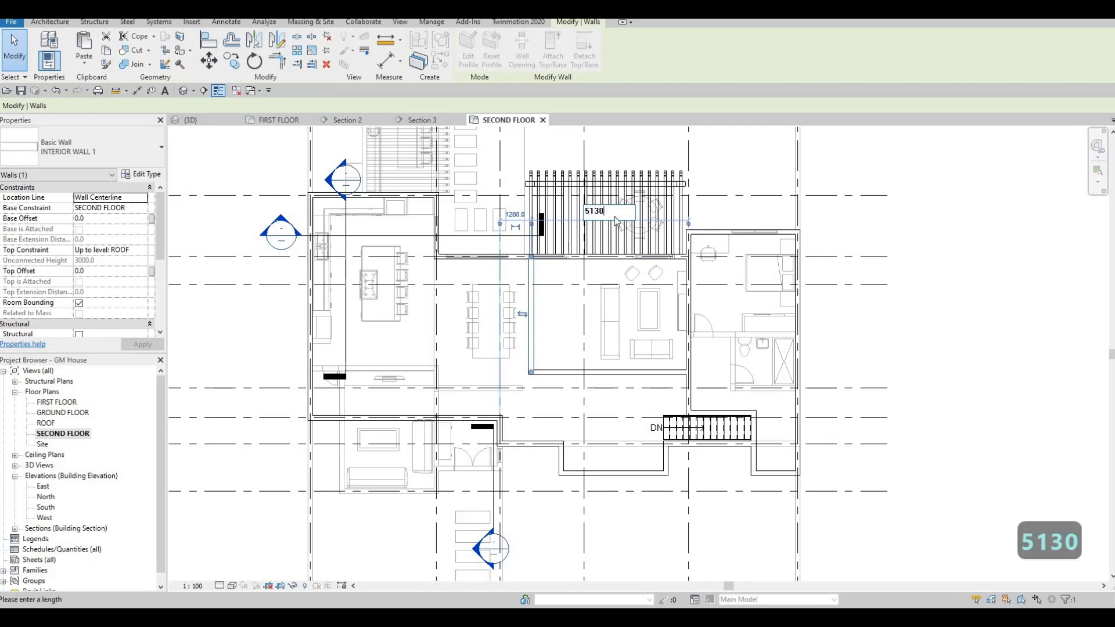
pyautogui.press('Return')
pyautogui.press('Escape')
pyautogui.press('Escape')
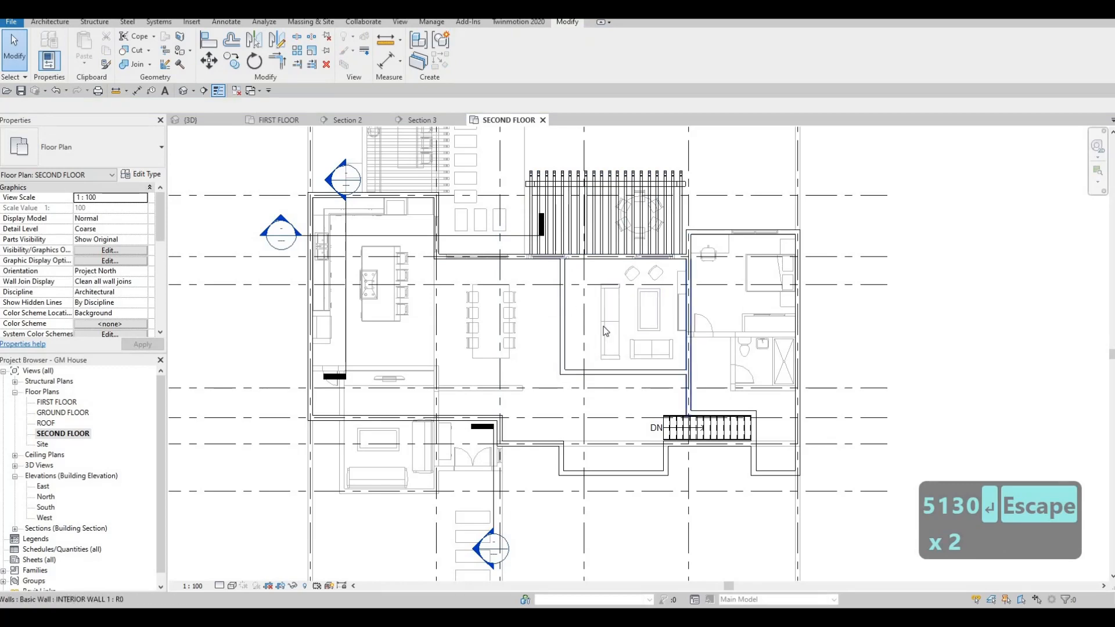
pyautogui.scroll(-2, 634, 273)
pyautogui.scroll(3, 634, 273)
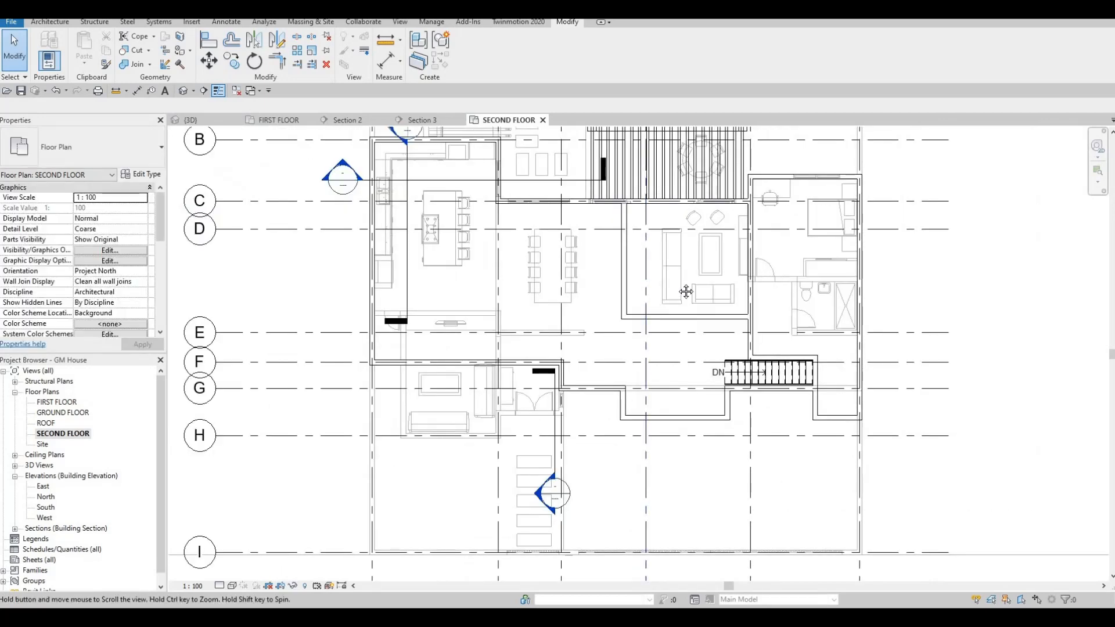
pyautogui.moveTo(501, 368); pyautogui.dragTo(538, 346, button='middle')
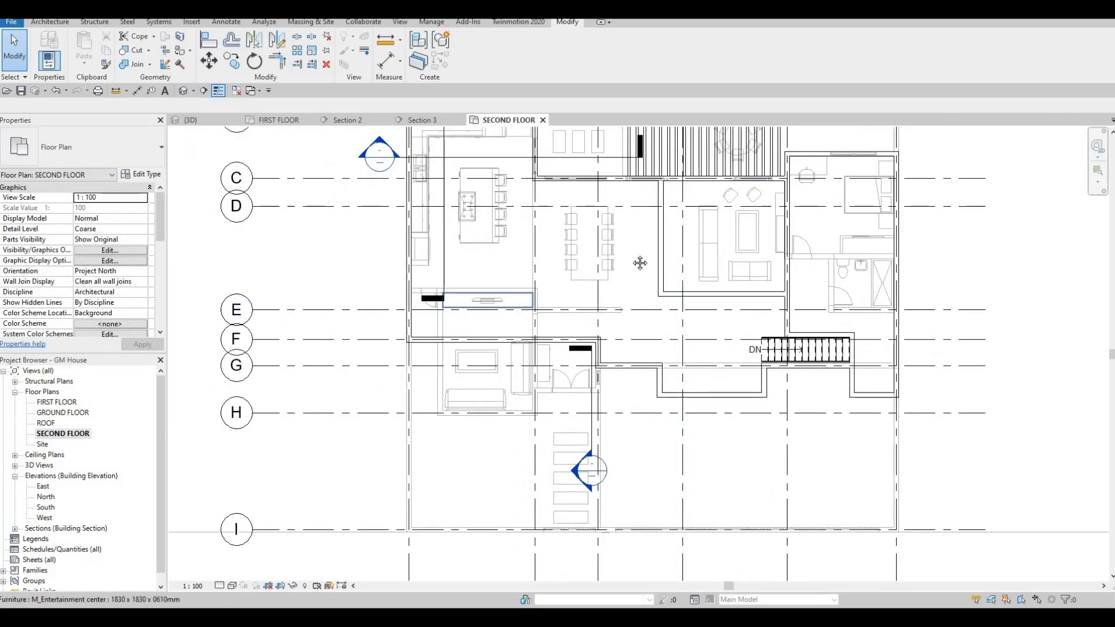
pyautogui.moveTo(643, 271); pyautogui.dragTo(632, 357, button='middle')
pyautogui.press('Escape')
pyautogui.press('Escape')
pyautogui.press('Escape')
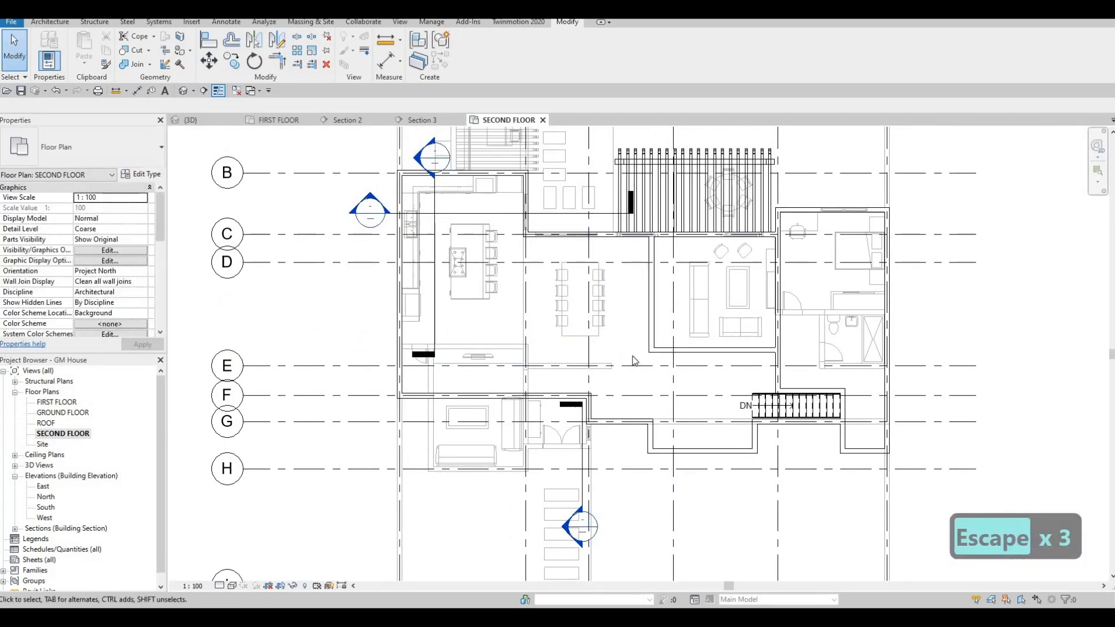
pyautogui.scroll(-1, 721, 343)
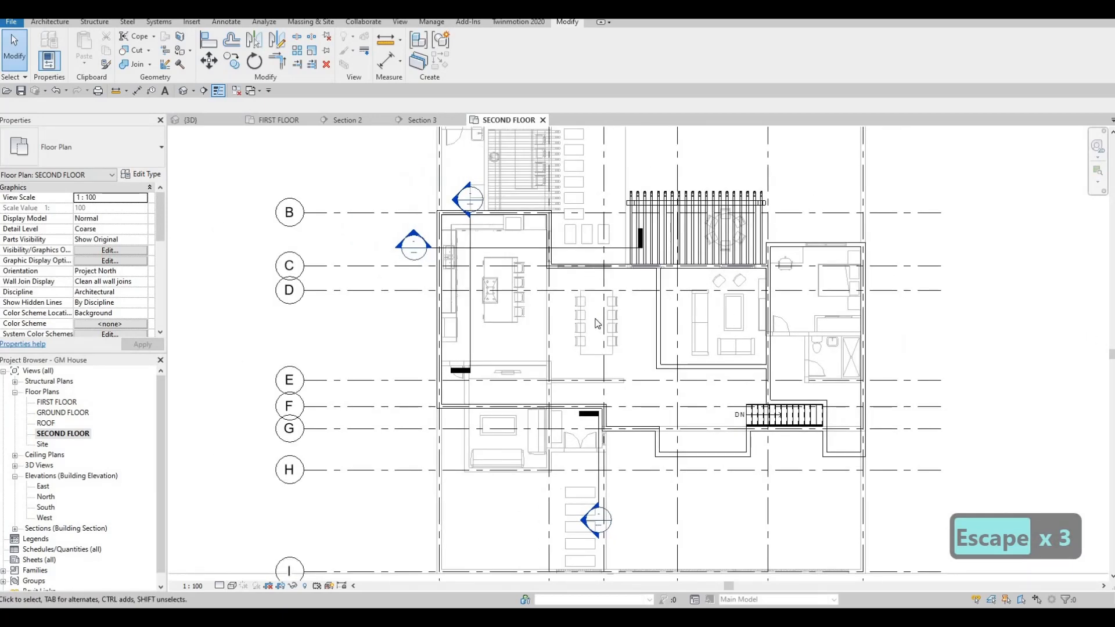
pyautogui.moveTo(612, 322); pyautogui.dragTo(643, 304, button='middle')
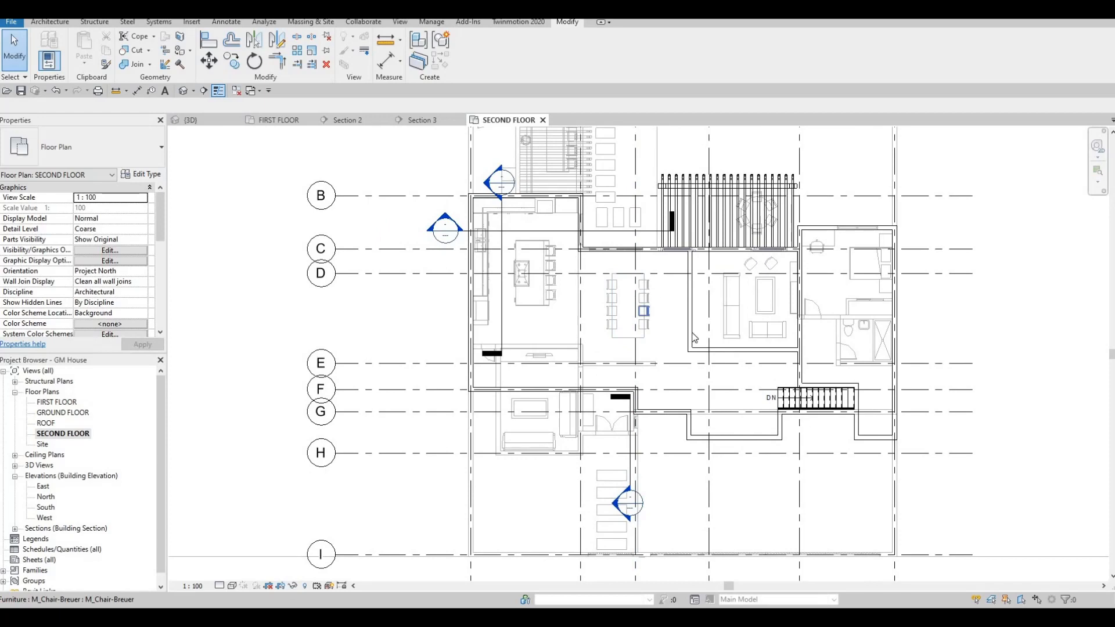
pyautogui.moveTo(694, 337); pyautogui.dragTo(698, 305, button='middle')
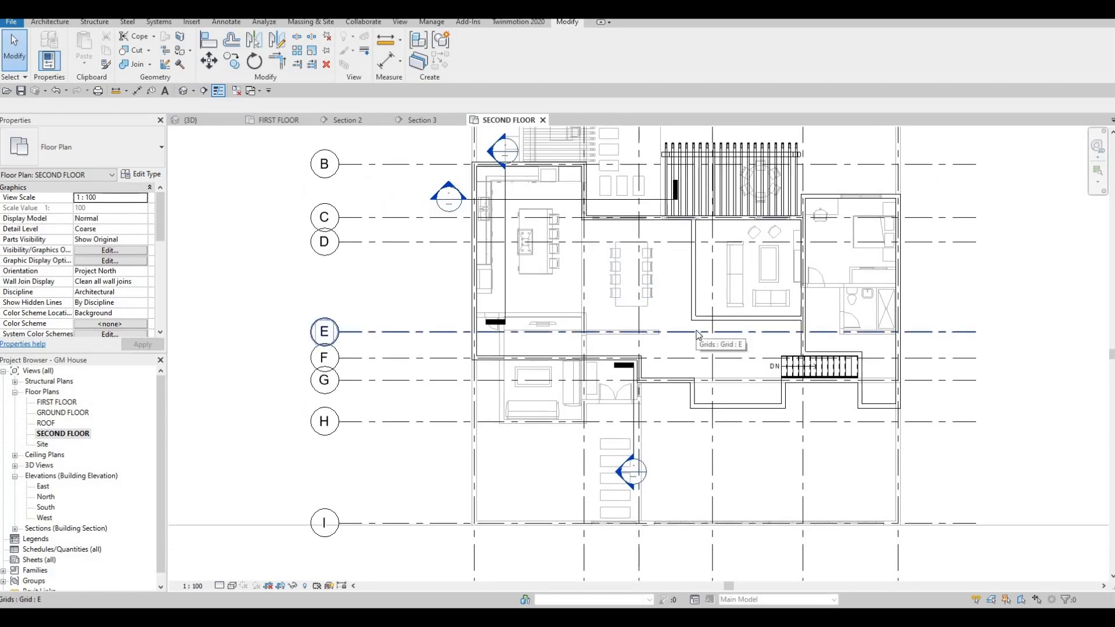
pyautogui.scroll(2, 694, 313)
pyautogui.click(692, 317)
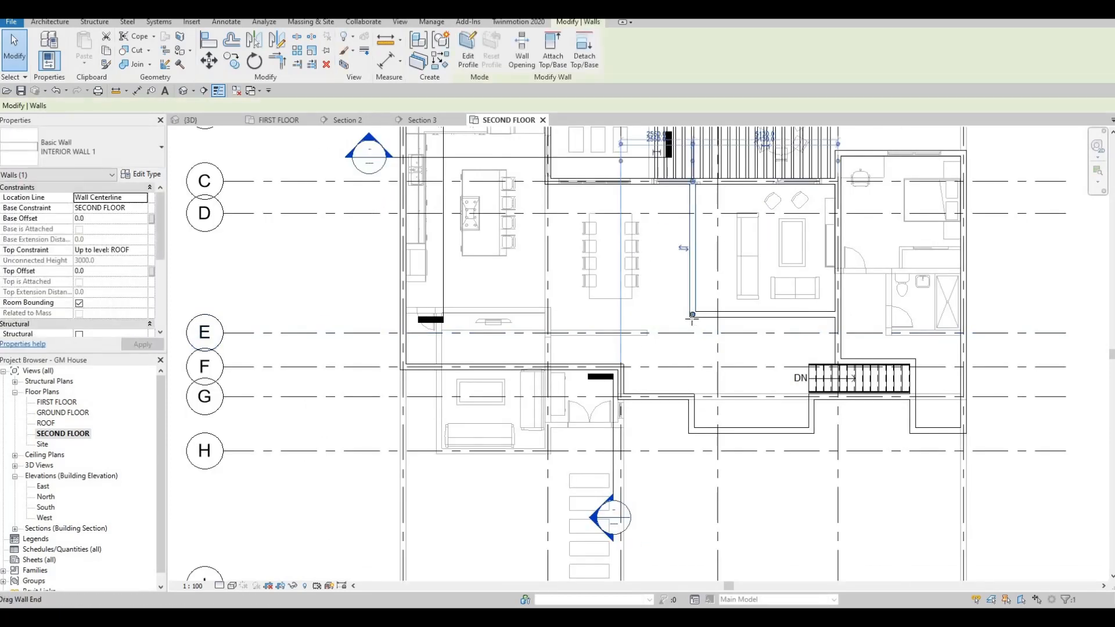
pyautogui.press('r')
pyautogui.press('s')
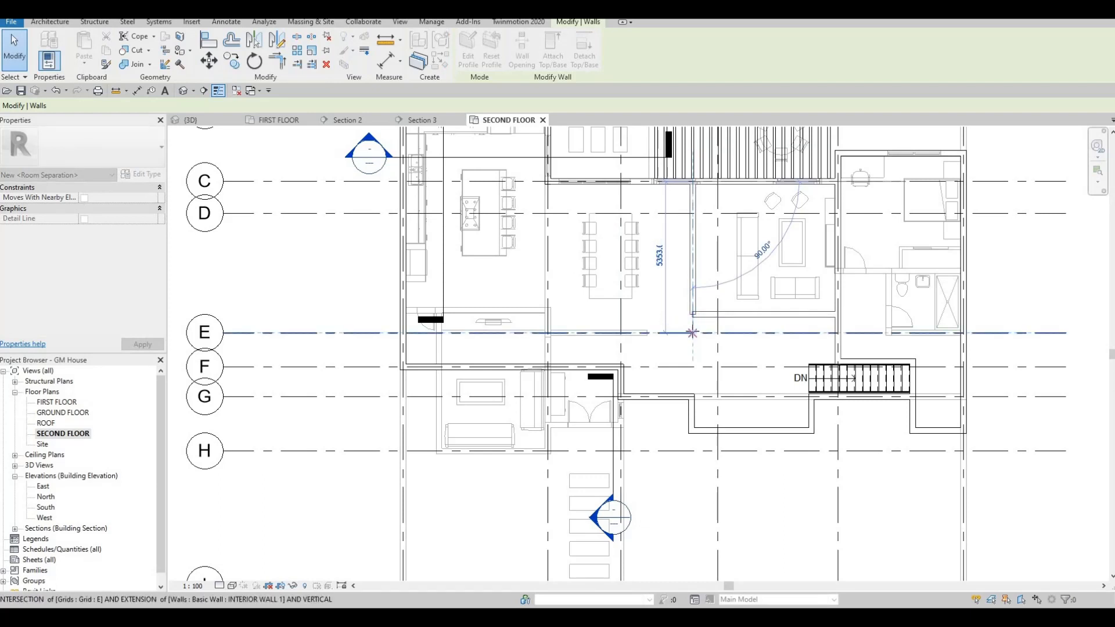
pyautogui.press('Escape')
pyautogui.press('Escape')
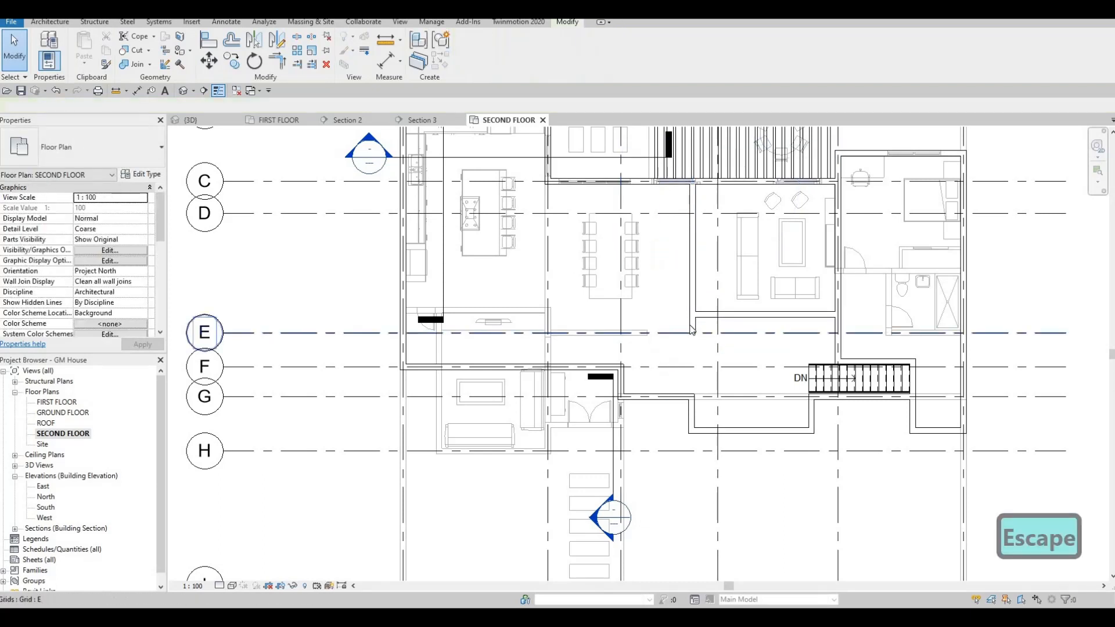
# Draw chained INTERIOR WALL 1 segments from the new room corner down to grid E, 5124 mm across to grid 2 and up to grid C
pyautogui.click(690, 329)
pyautogui.press('c')
pyautogui.press('s')
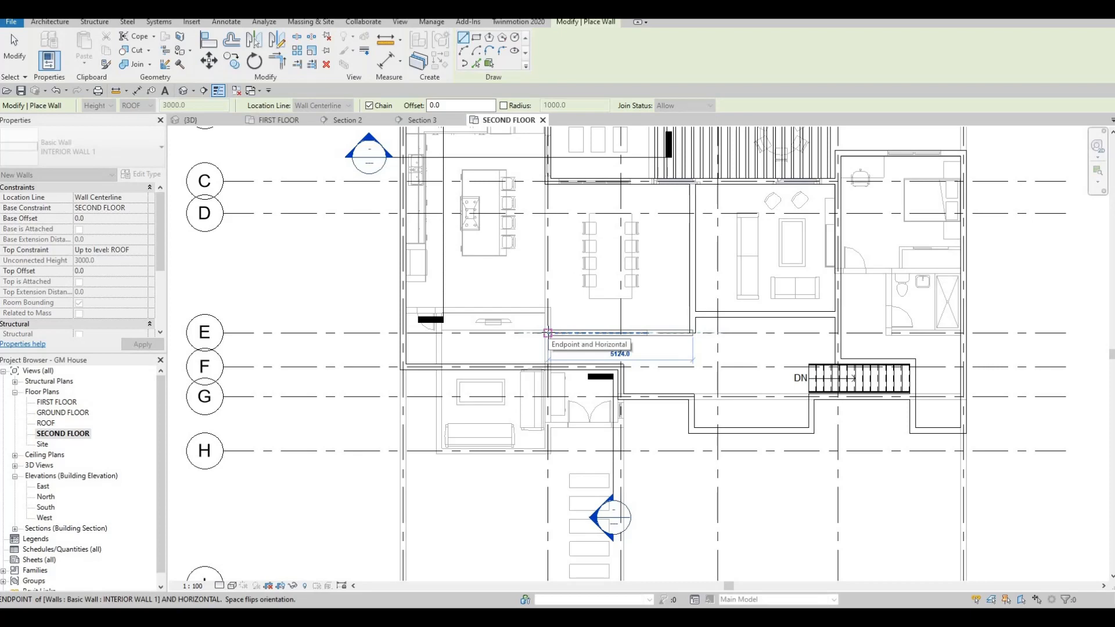
pyautogui.click(547, 333)
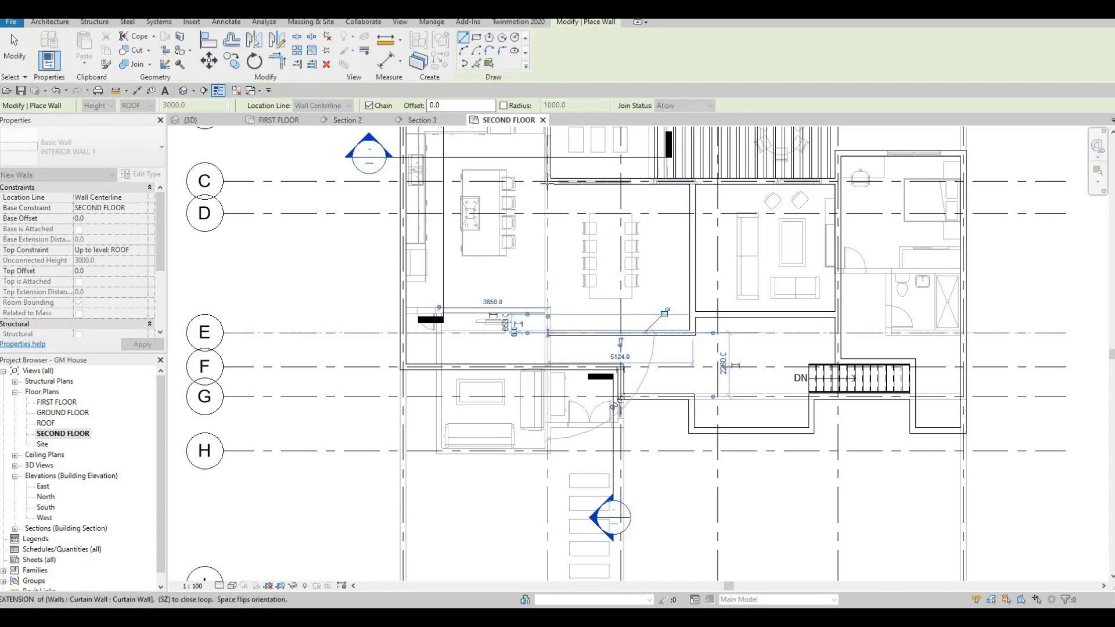
pyautogui.scroll(1, 546, 215)
pyautogui.scroll(1, 547, 181)
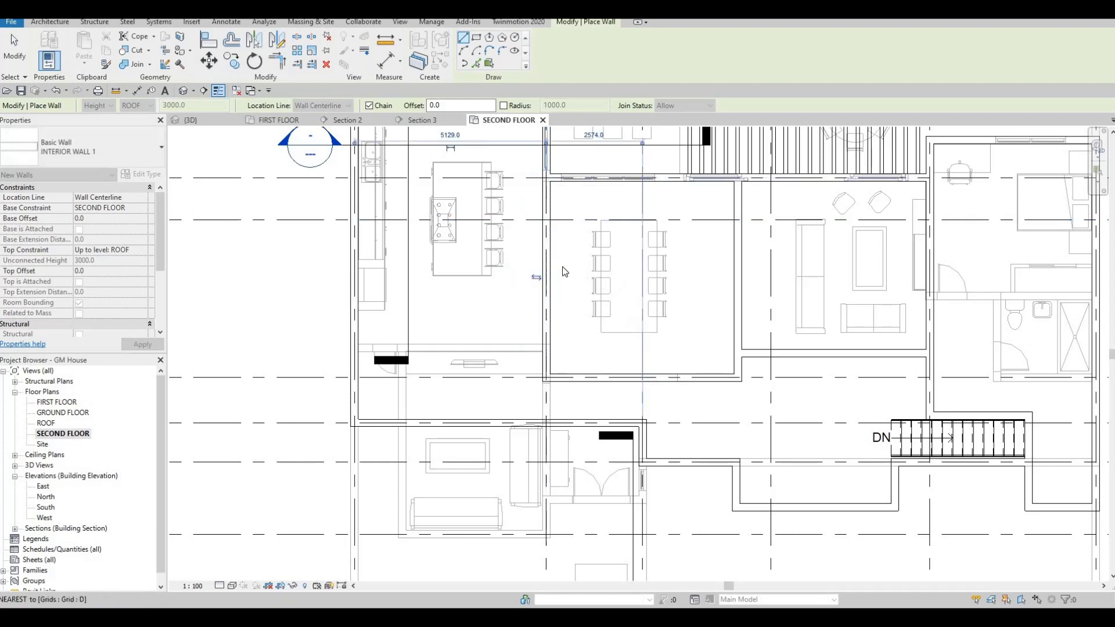
pyautogui.press('Escape')
pyautogui.press('Escape')
pyautogui.scroll(-1, 557, 258)
pyautogui.scroll(-2, 569, 270)
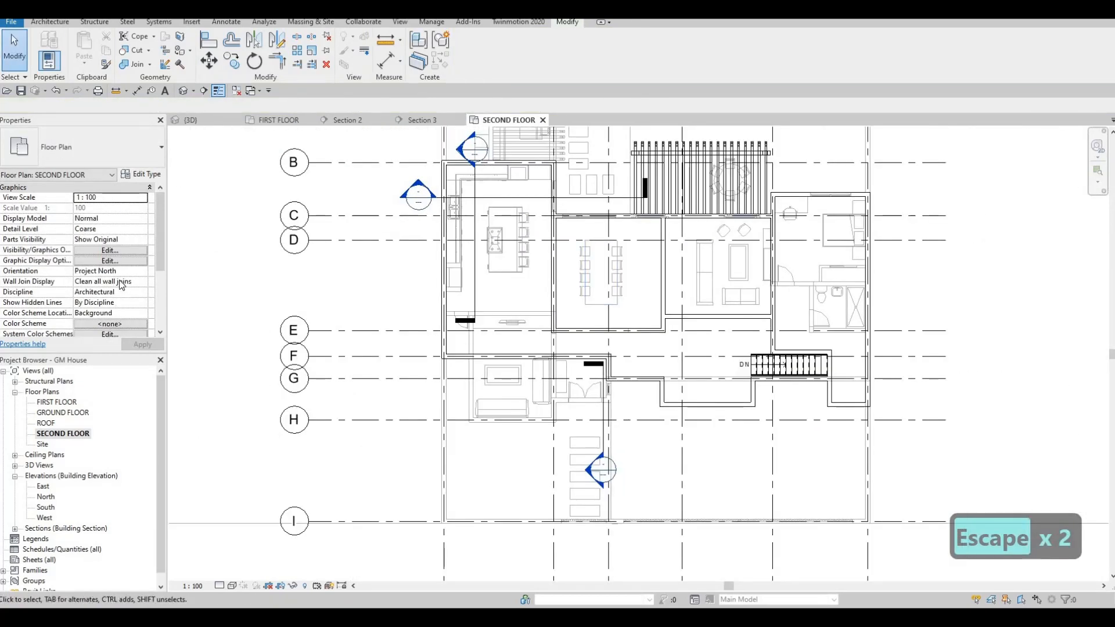
# Set the SECOND FLOOR plan's underlay base level to None and apply it
pyautogui.scroll(-5, 119, 284)
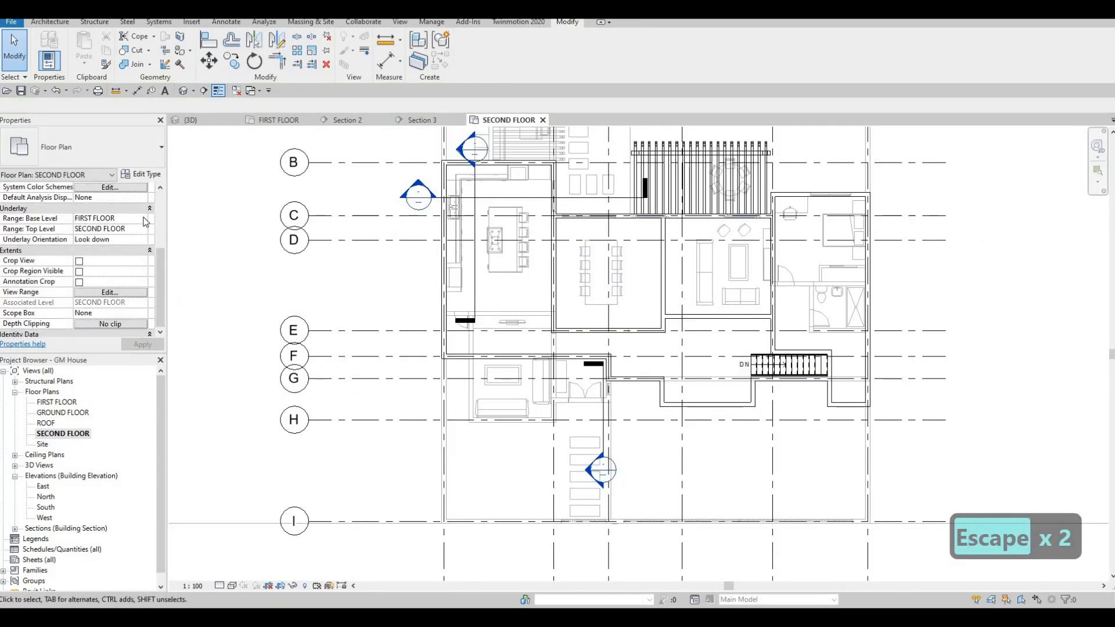
pyautogui.click(129, 220)
pyautogui.click(126, 221)
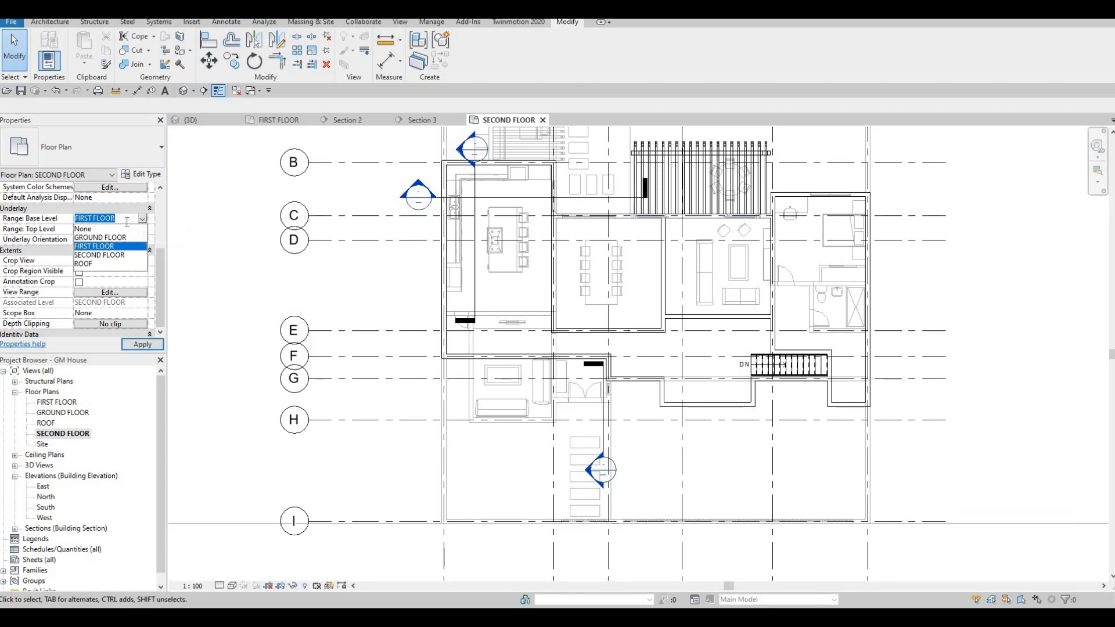
pyautogui.click(87, 228)
pyautogui.click(142, 344)
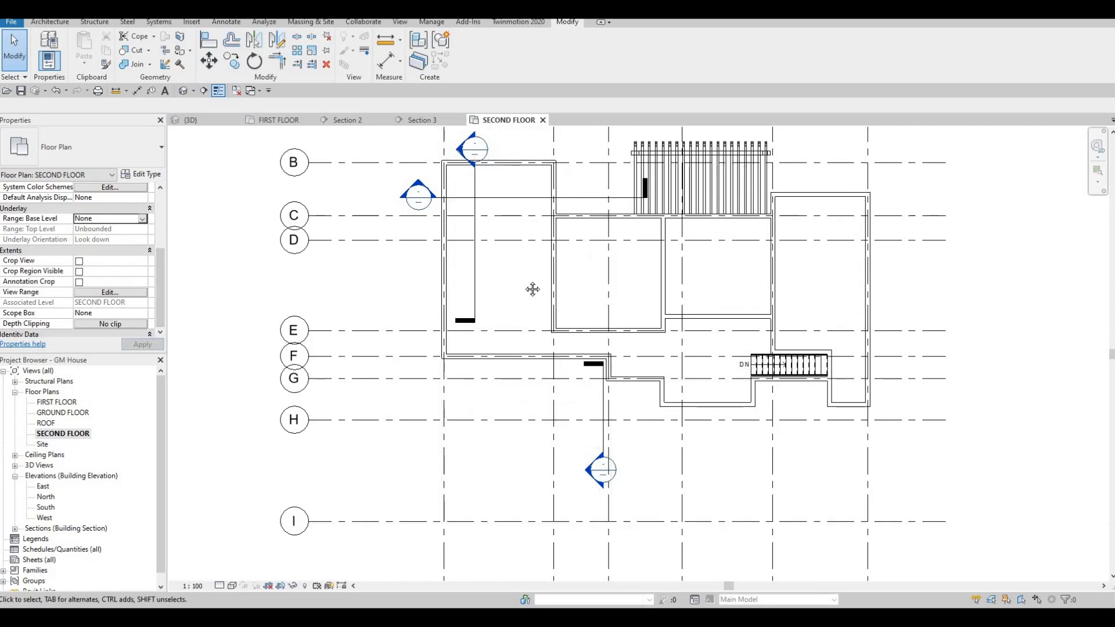
pyautogui.press('Escape')
pyautogui.scroll(-2, 548, 295)
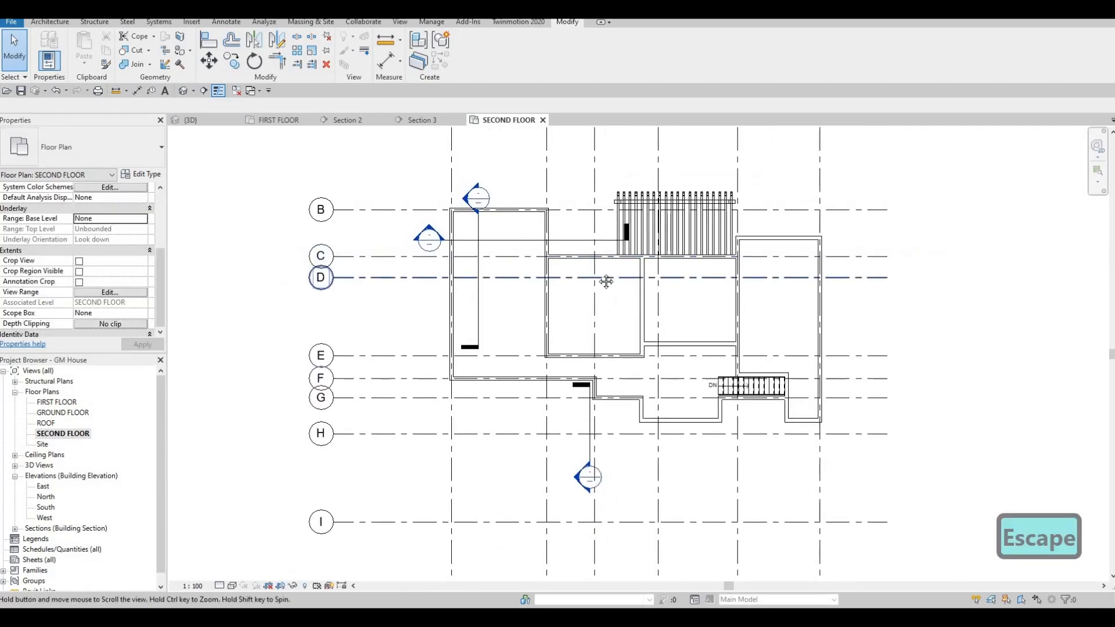
pyautogui.moveTo(683, 265); pyautogui.dragTo(658, 228, button='middle')
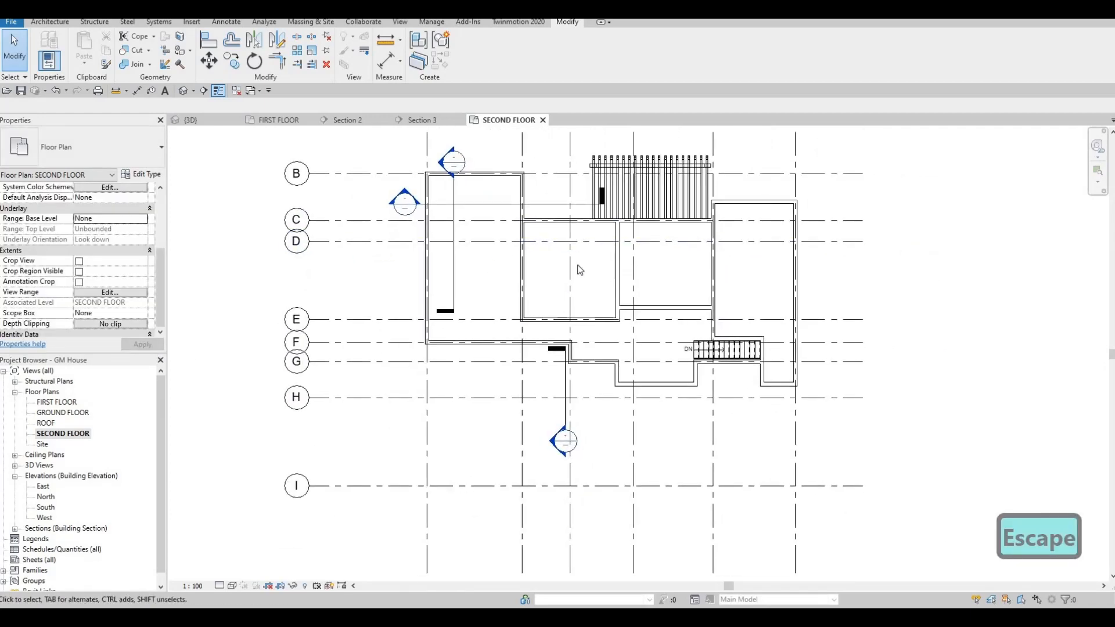
pyautogui.moveTo(670, 273); pyautogui.dragTo(753, 277, button='middle')
pyautogui.press('Escape')
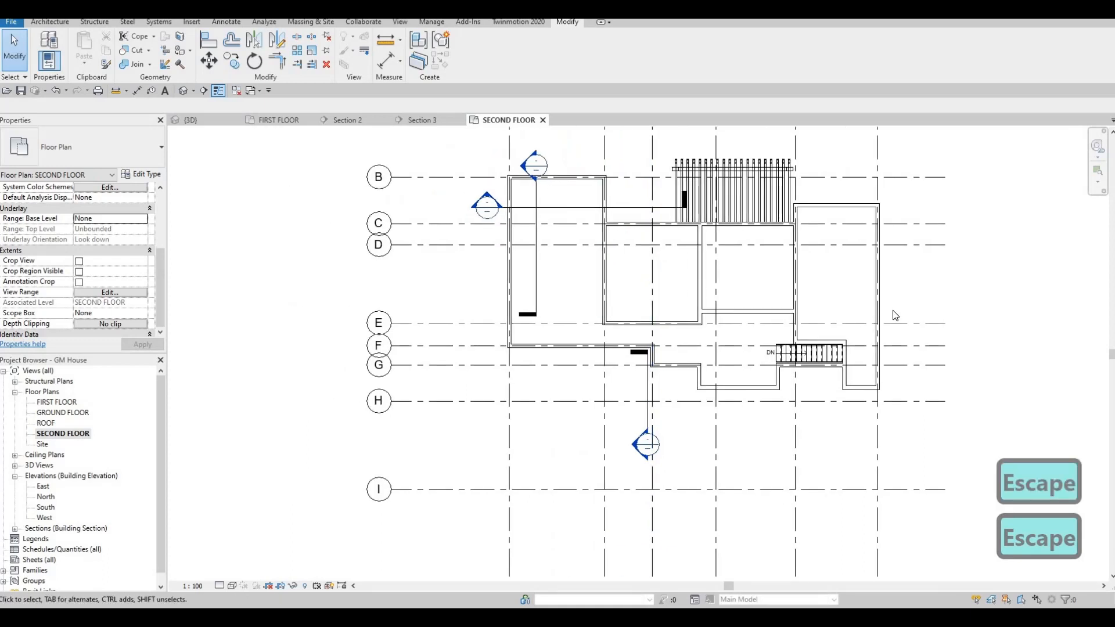
pyautogui.moveTo(627, 285); pyautogui.dragTo(663, 286, button='middle')
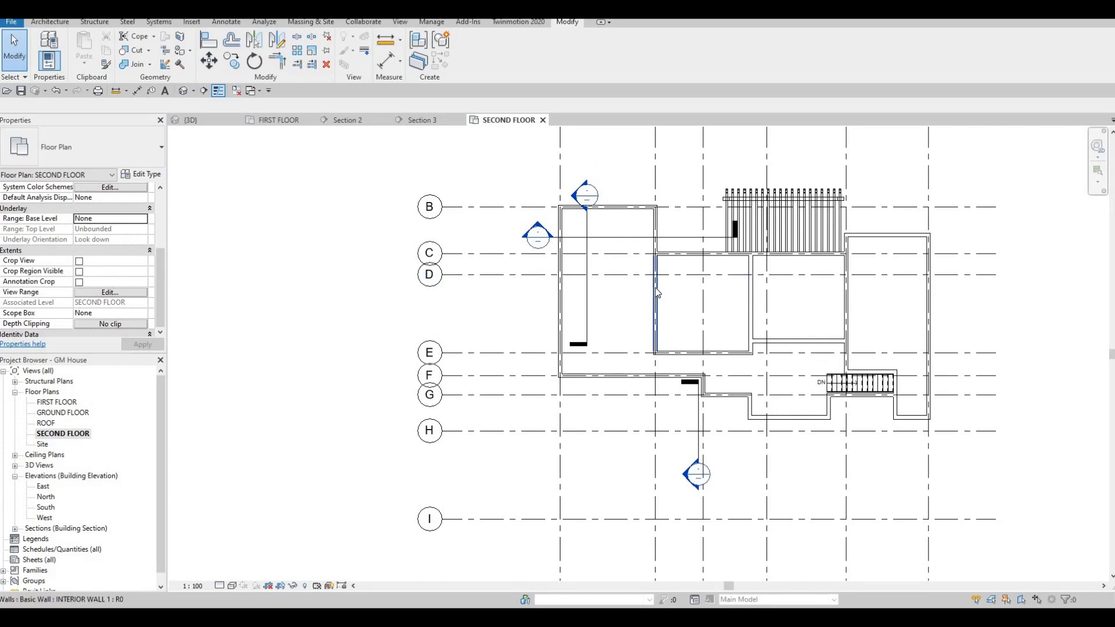
# Draw a horizontal INTERIOR WALL 1, about 5129 mm long, between the grid 2 wall and the grid 1 exterior wall, about 2200 mm below grid C
pyautogui.click(656, 291)
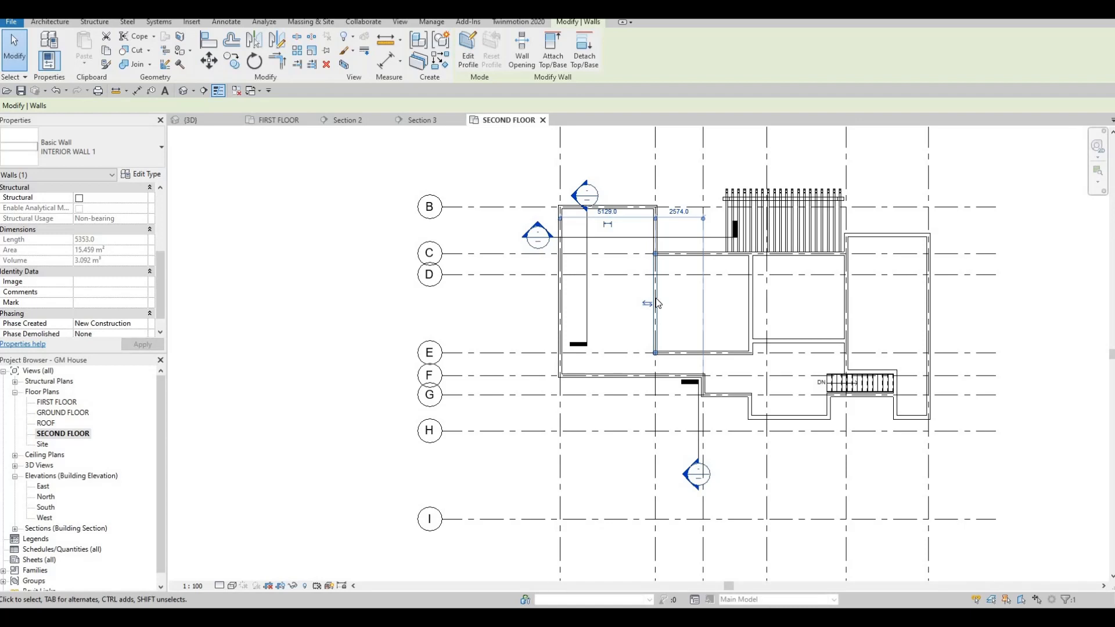
pyautogui.scroll(2, 656, 304)
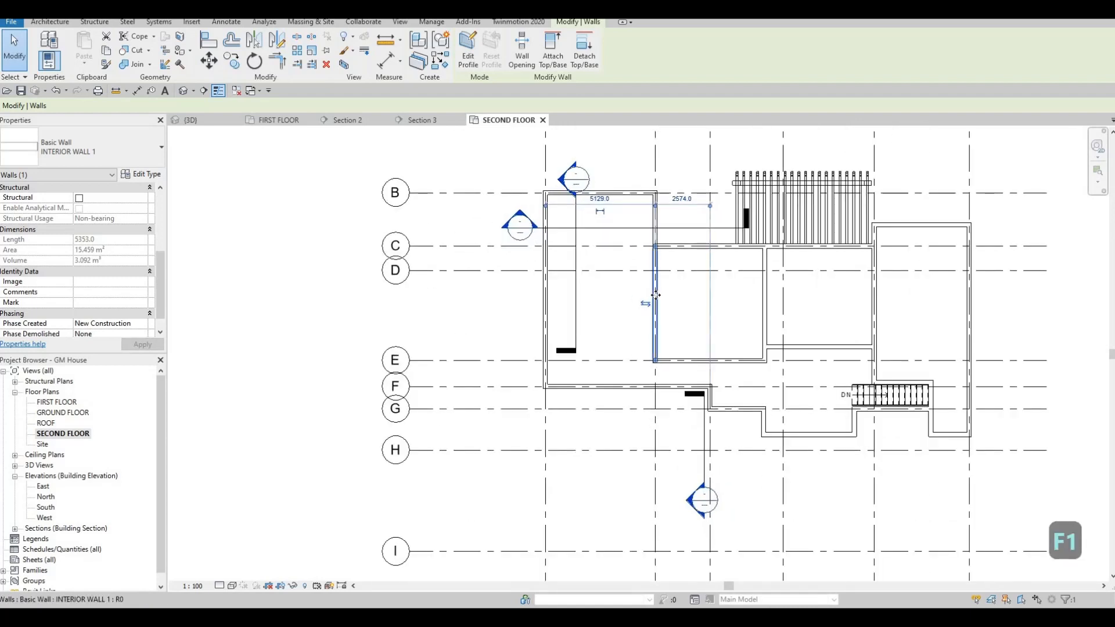
pyautogui.press('c')
pyautogui.press('s')
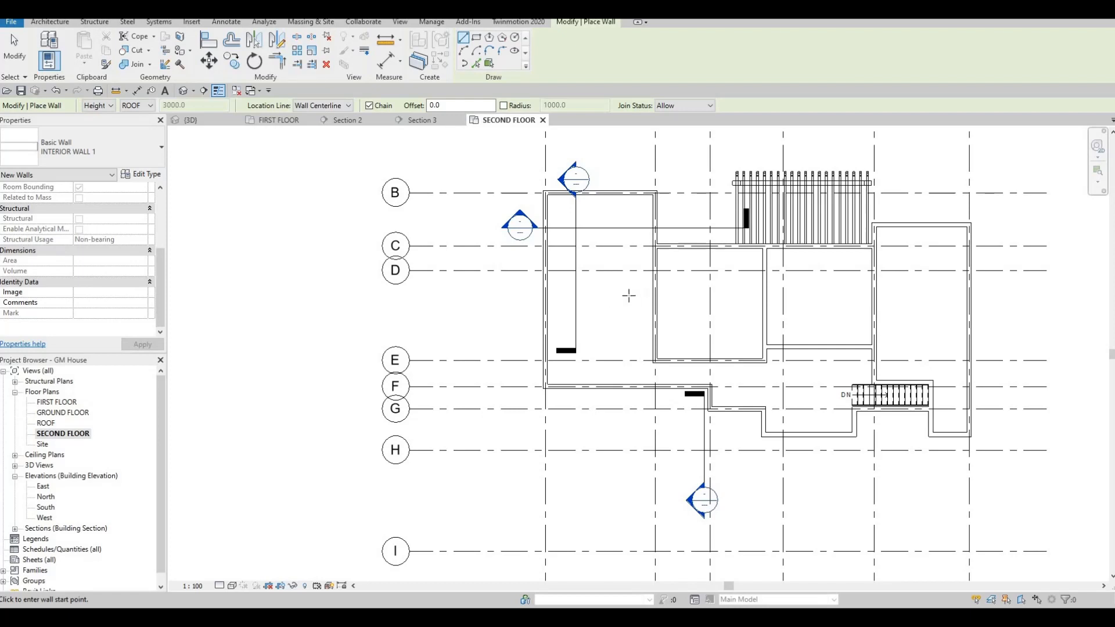
pyautogui.click(656, 293)
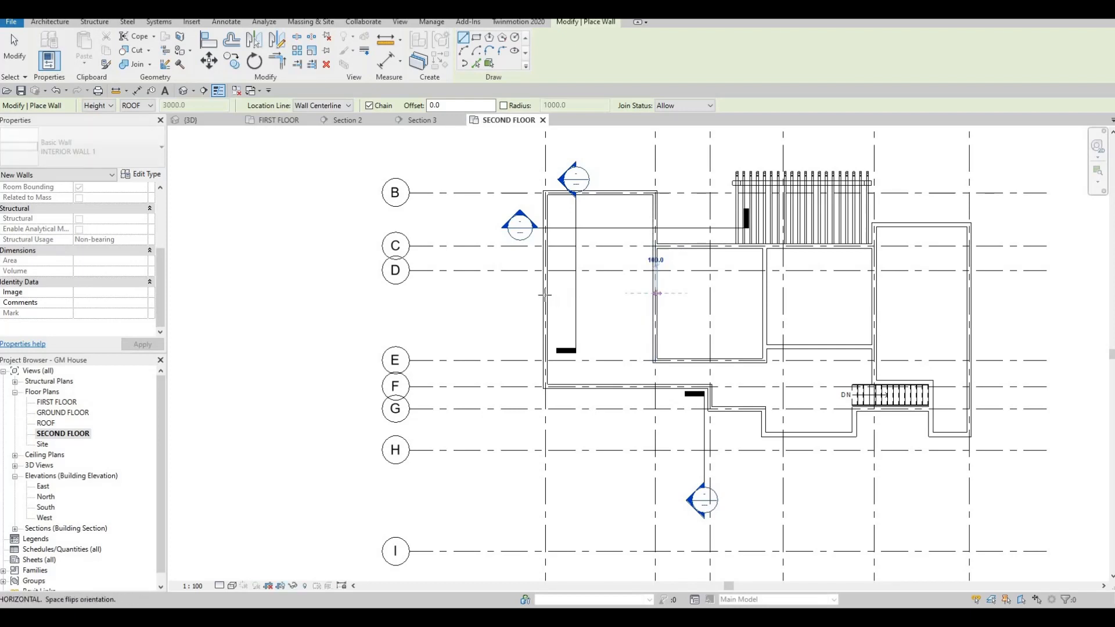
pyautogui.click(546, 294)
pyautogui.press('Escape')
pyautogui.press('Escape')
pyautogui.press('Escape')
pyautogui.scroll(1, 637, 295)
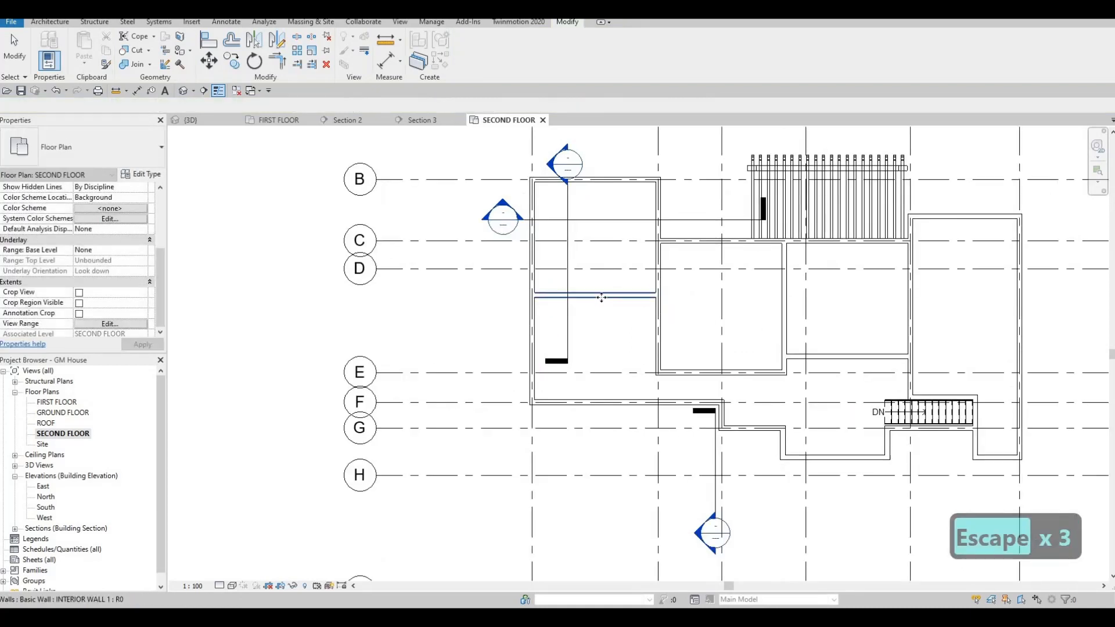
# Reference the new horizontal wall's temporary dimension to grid C and set the distance to 2120 mm
pyautogui.click(601, 297)
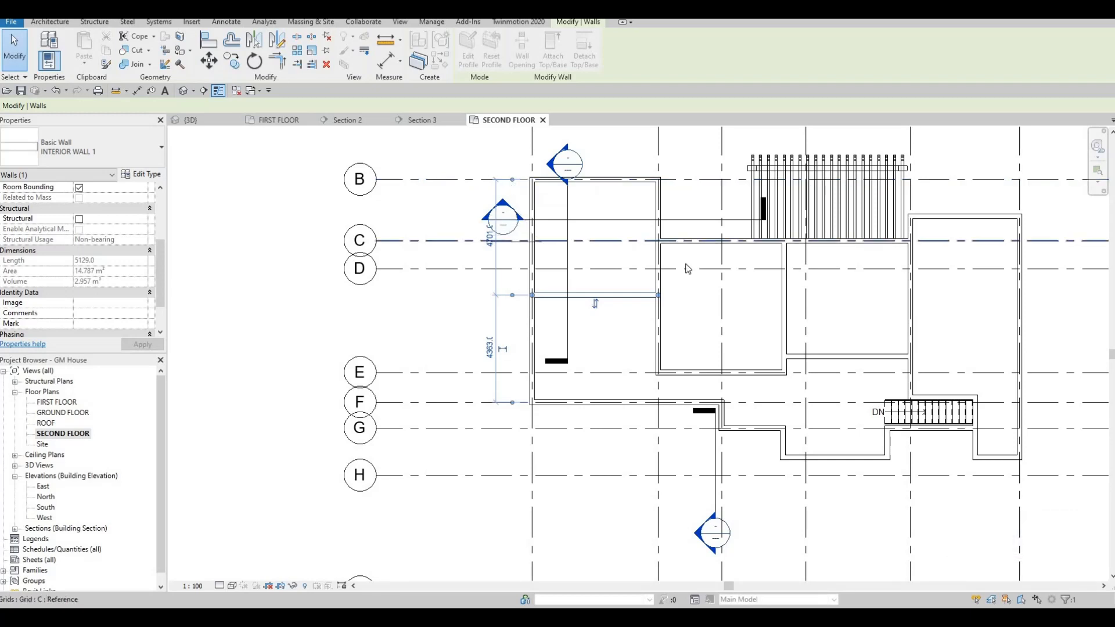
pyautogui.moveTo(518, 242); pyautogui.dragTo(518, 241)
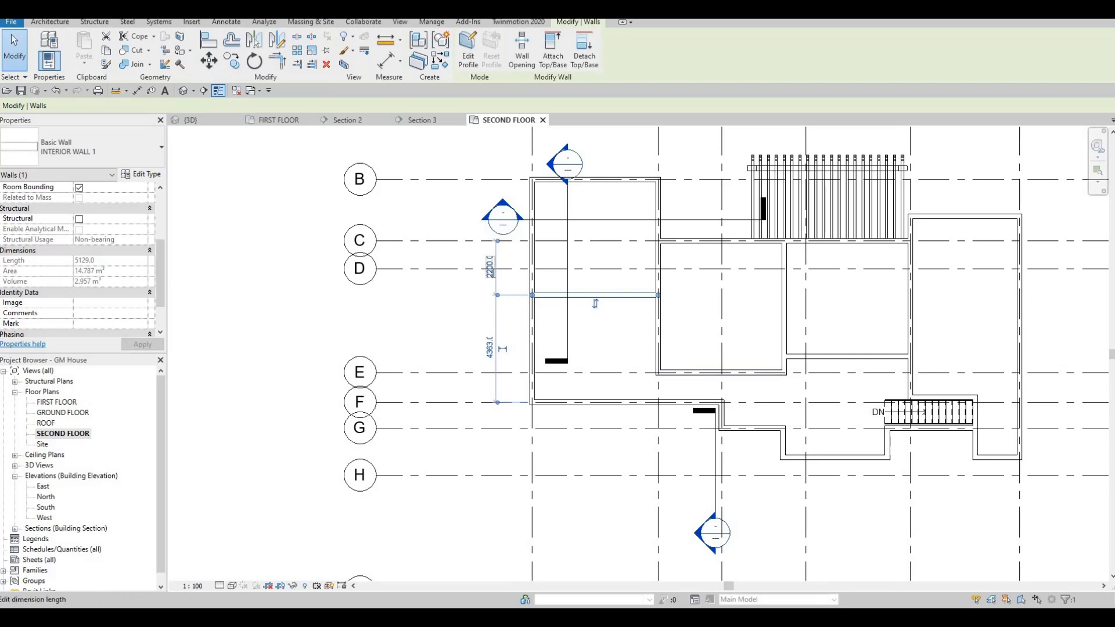
pyautogui.click(490, 268)
pyautogui.write('21')
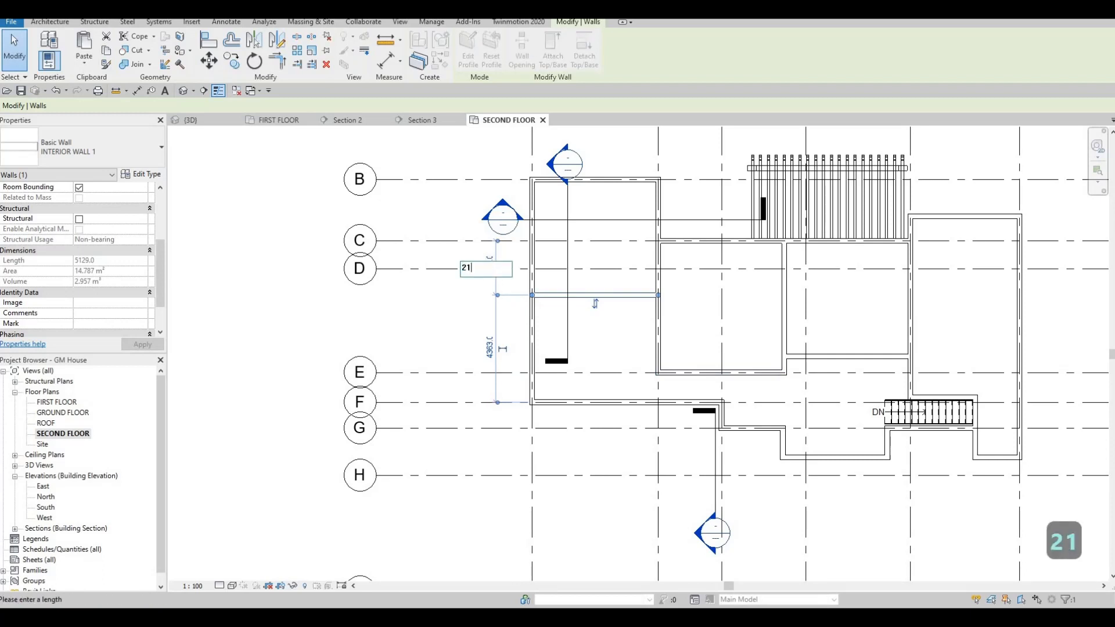
pyautogui.write('20')
pyautogui.press('Return')
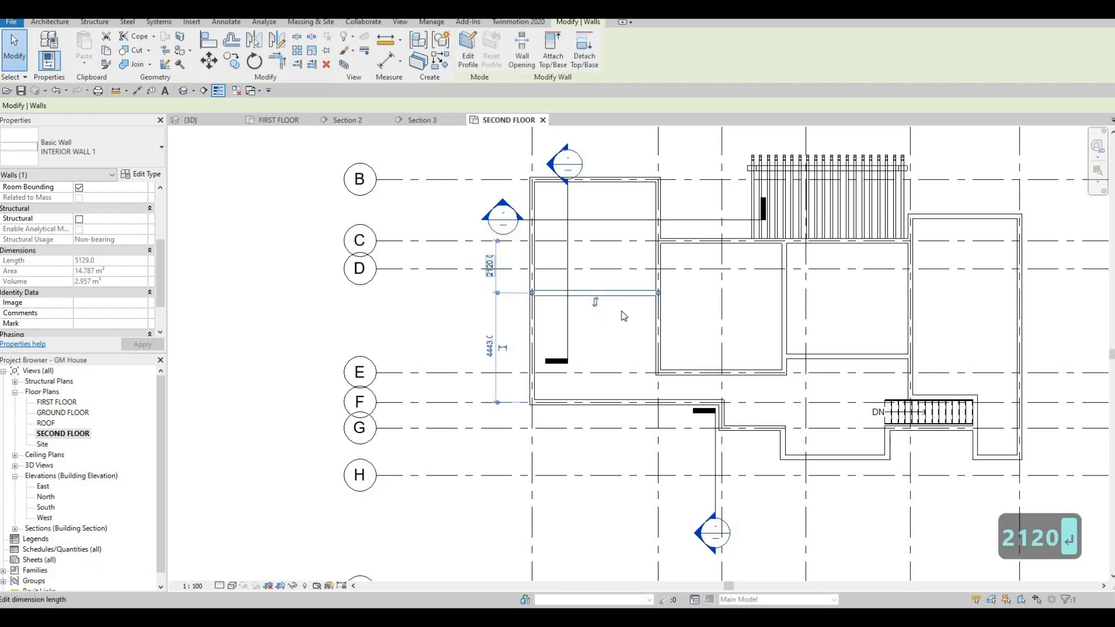
pyautogui.press('Escape')
pyautogui.press('Escape')
pyautogui.press('Escape')
pyautogui.moveTo(626, 299); pyautogui.dragTo(624, 352, button='middle')
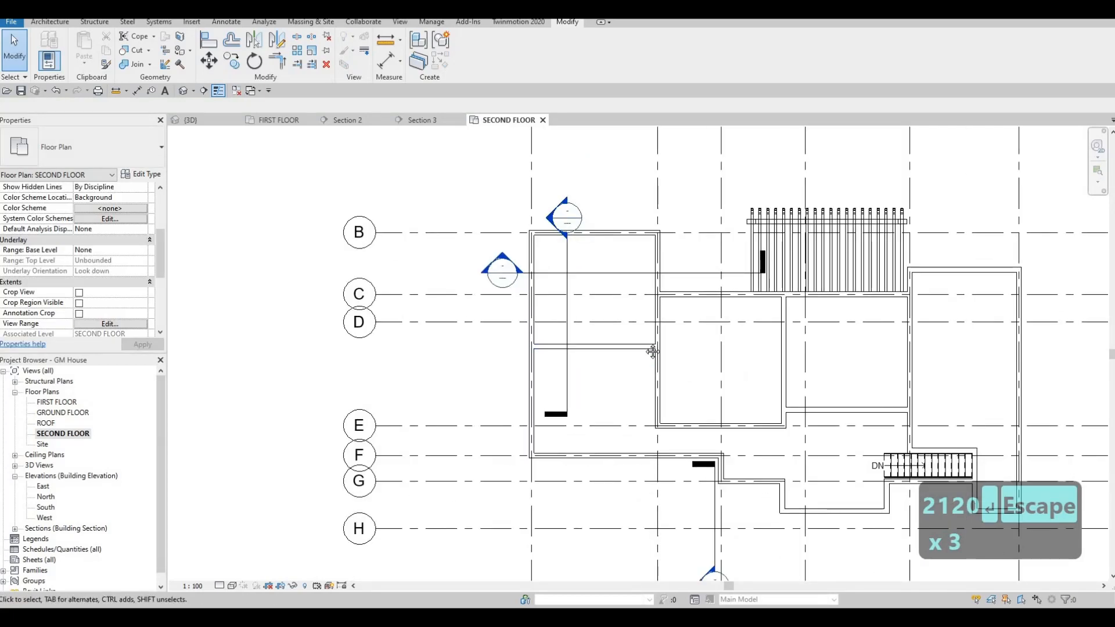
pyautogui.moveTo(642, 409); pyautogui.dragTo(610, 319, button='middle')
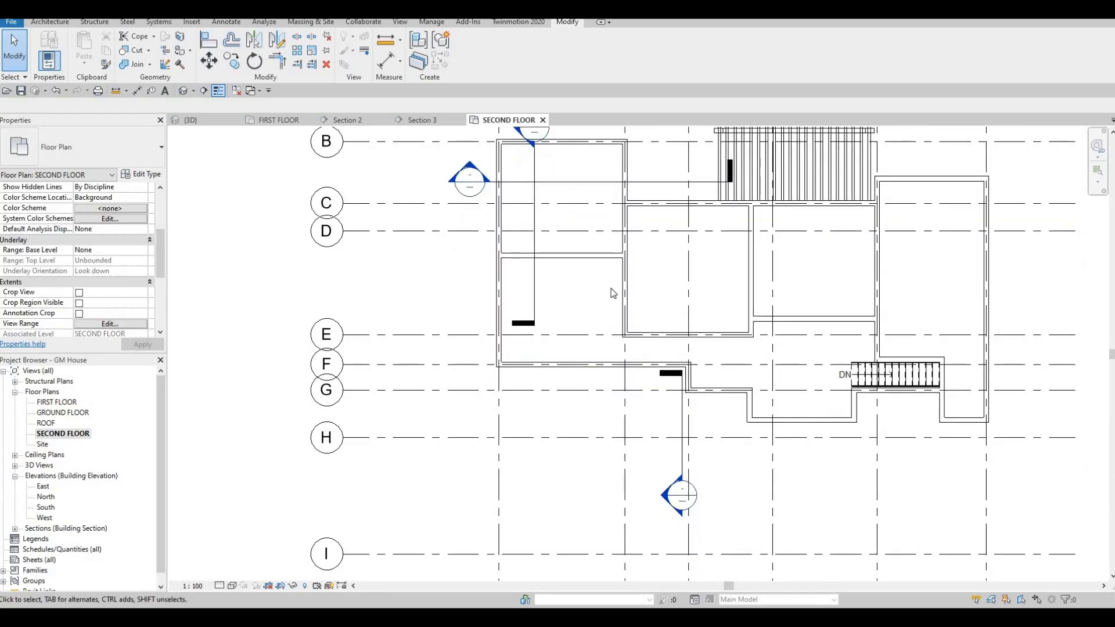
# Draw a vertical INTERIOR WALL 1 from the horizontal partition down to the grid F exterior wall, about 1300 mm from grid 2
pyautogui.press('Escape')
pyautogui.press('Escape')
pyautogui.click(605, 258)
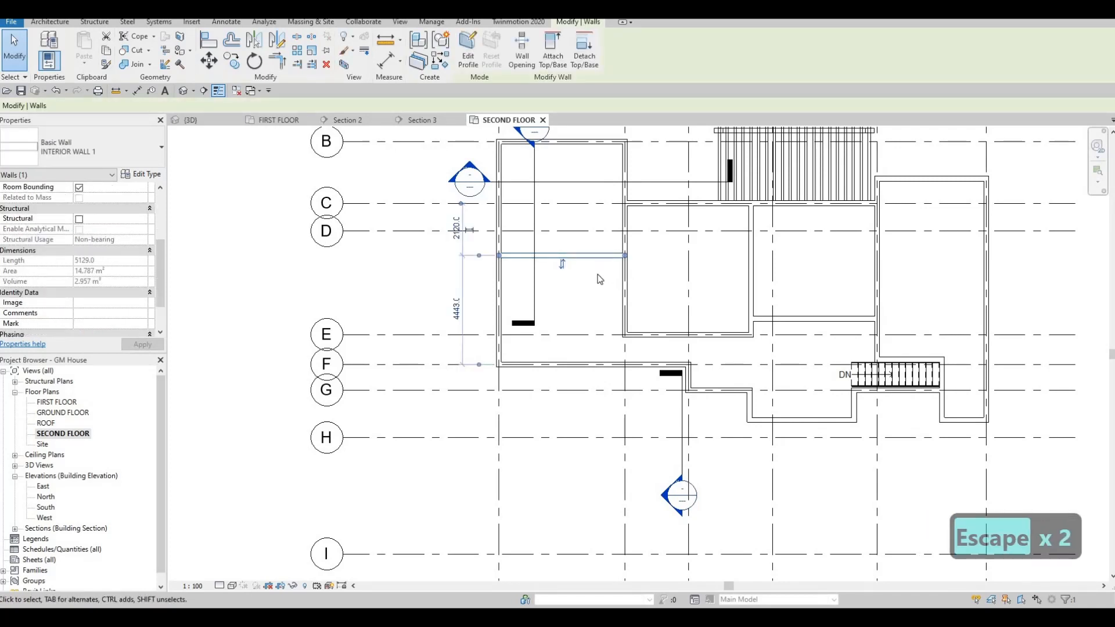
pyautogui.press('c')
pyautogui.press('s')
pyautogui.click(592, 255)
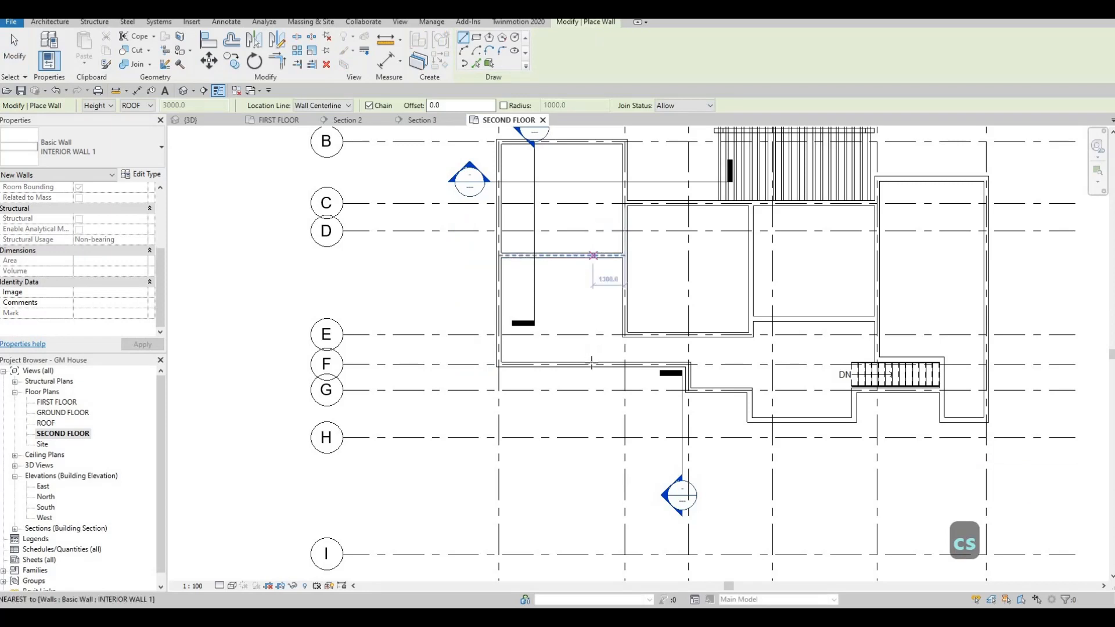
pyautogui.click(592, 364)
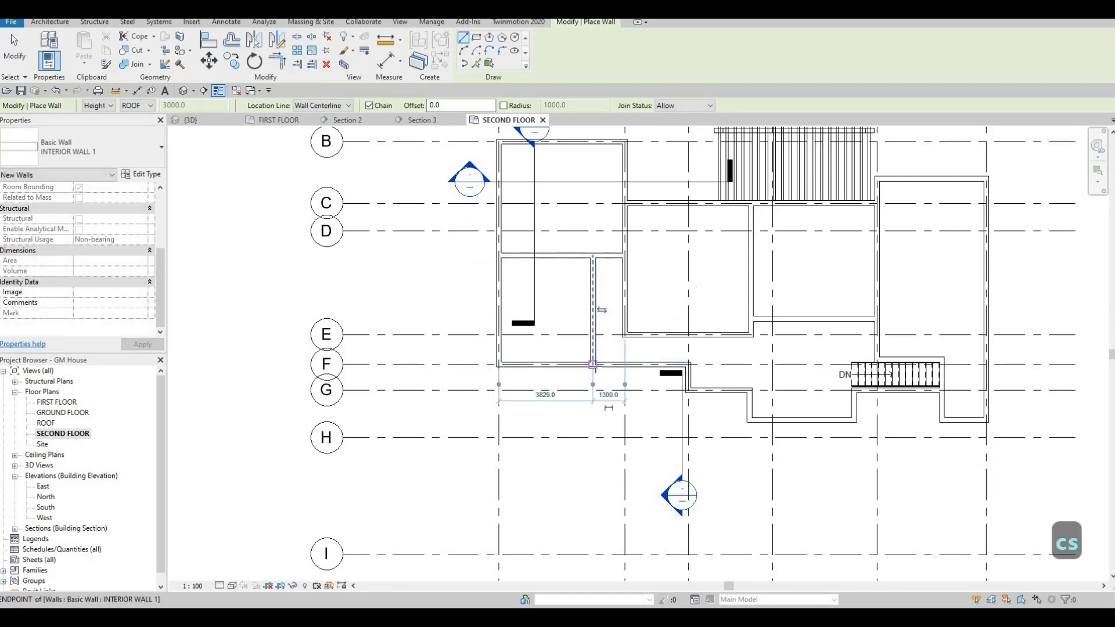
pyautogui.press('Escape')
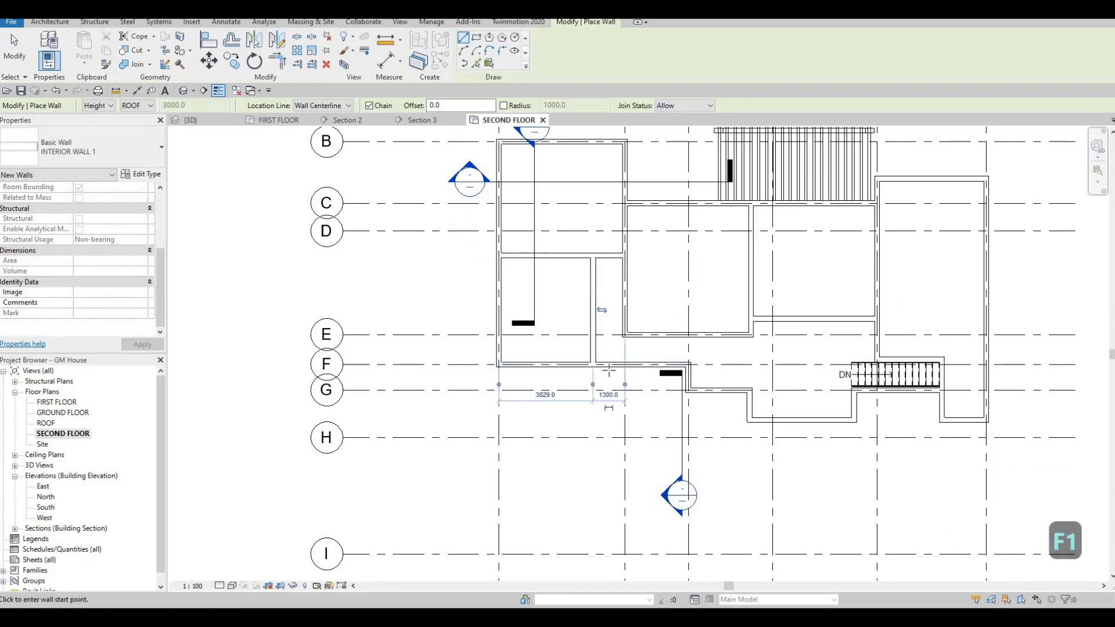
pyautogui.scroll(5, 628, 392)
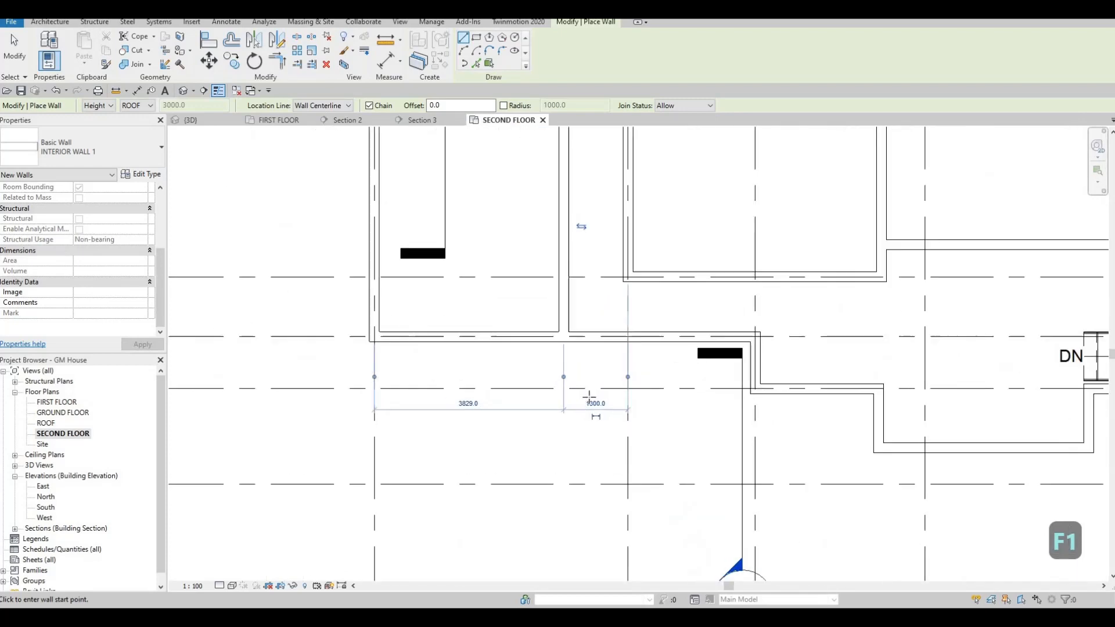
pyautogui.press('Escape')
pyautogui.press('Escape')
pyautogui.scroll(-2, 576, 389)
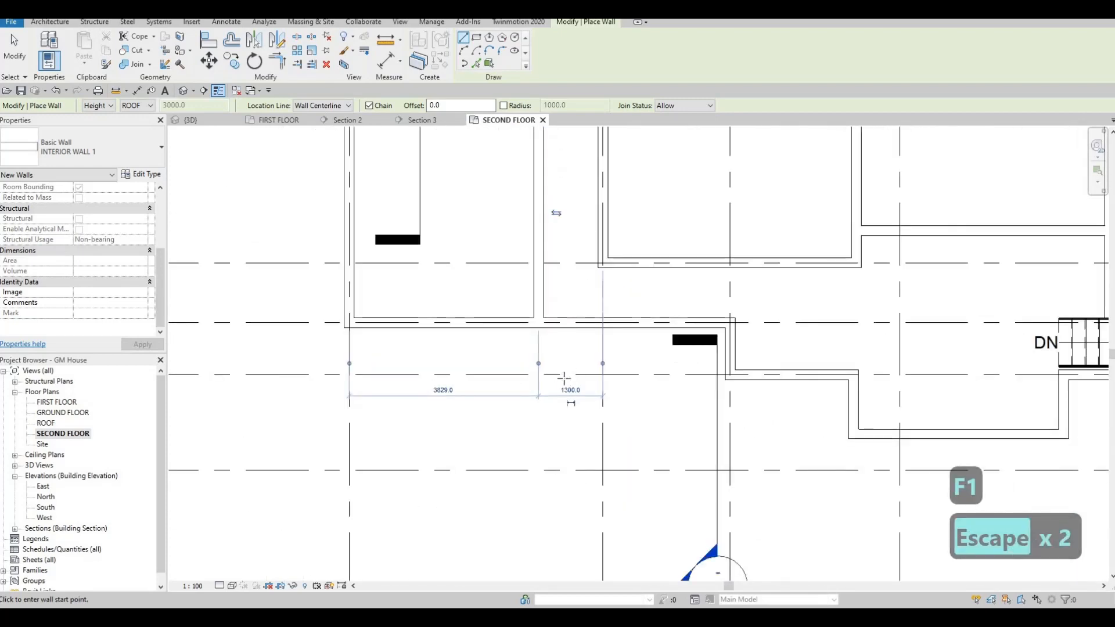
# Set the new vertical partition's distance to grid 2 to 1200 mm
pyautogui.scroll(-1, 552, 299)
pyautogui.scroll(1, 544, 312)
pyautogui.press('Escape')
pyautogui.press('Escape')
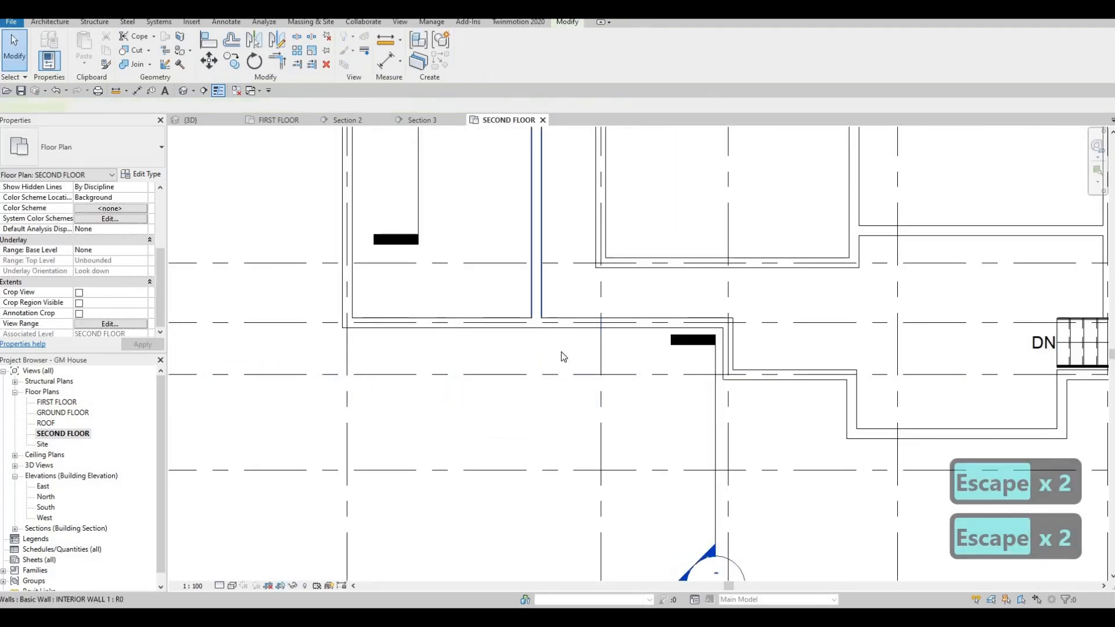
pyautogui.click(540, 307)
pyautogui.click(567, 353)
pyautogui.write('1200')
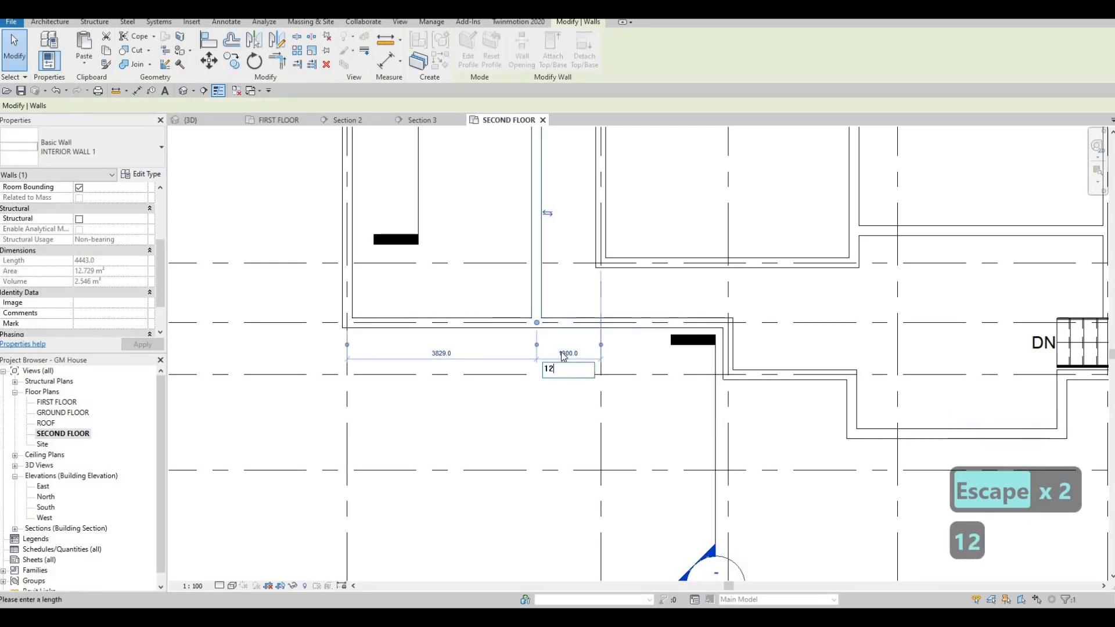
pyautogui.press('Return')
pyautogui.press('Escape')
pyautogui.press('Escape')
pyautogui.scroll(-1, 537, 312)
pyautogui.scroll(-3, 546, 302)
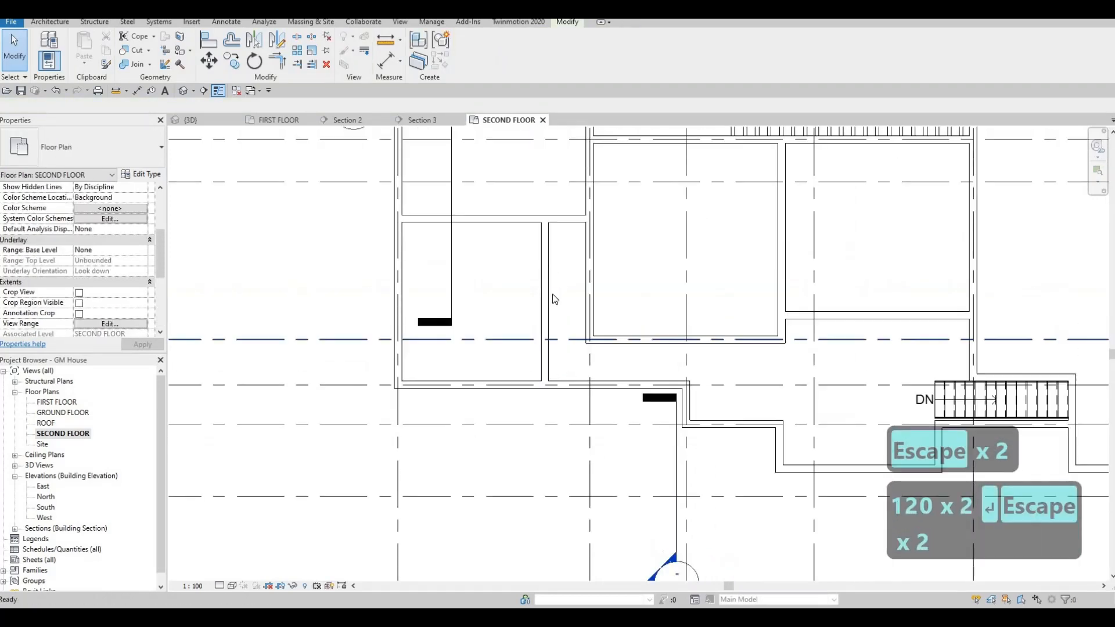
# Set the distance between the vertical partition above grid F and grid 2 to 1400 mm
pyautogui.moveTo(549, 273); pyautogui.dragTo(547, 249, button='middle')
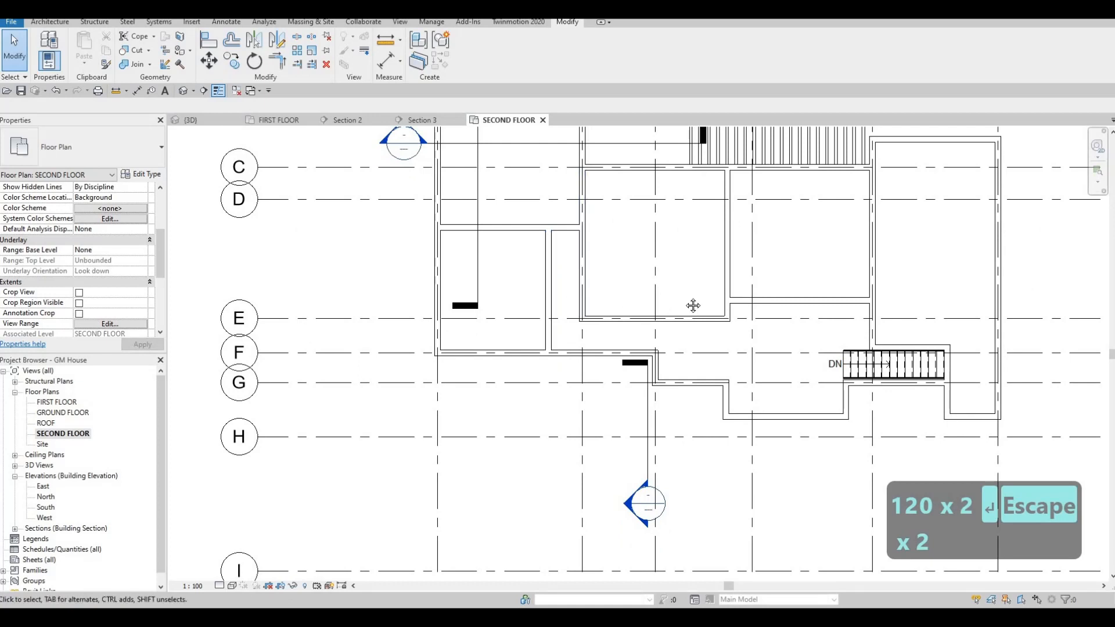
pyautogui.moveTo(692, 305); pyautogui.dragTo(673, 338, button='middle')
pyautogui.scroll(-2, 662, 330)
pyautogui.click(604, 386)
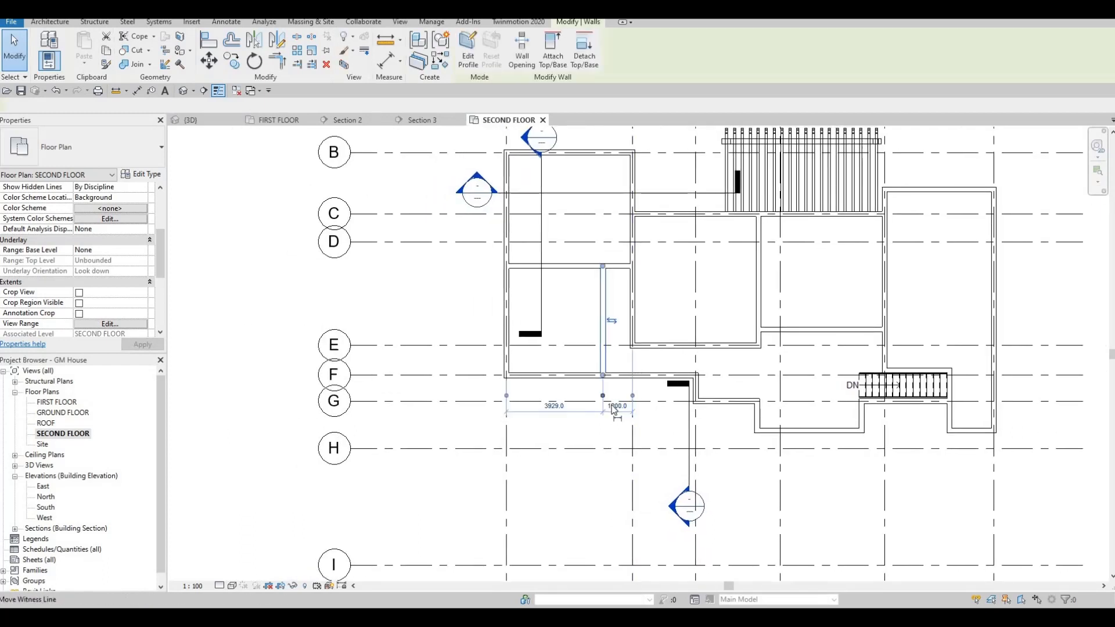
pyautogui.click(614, 406)
pyautogui.write('1400')
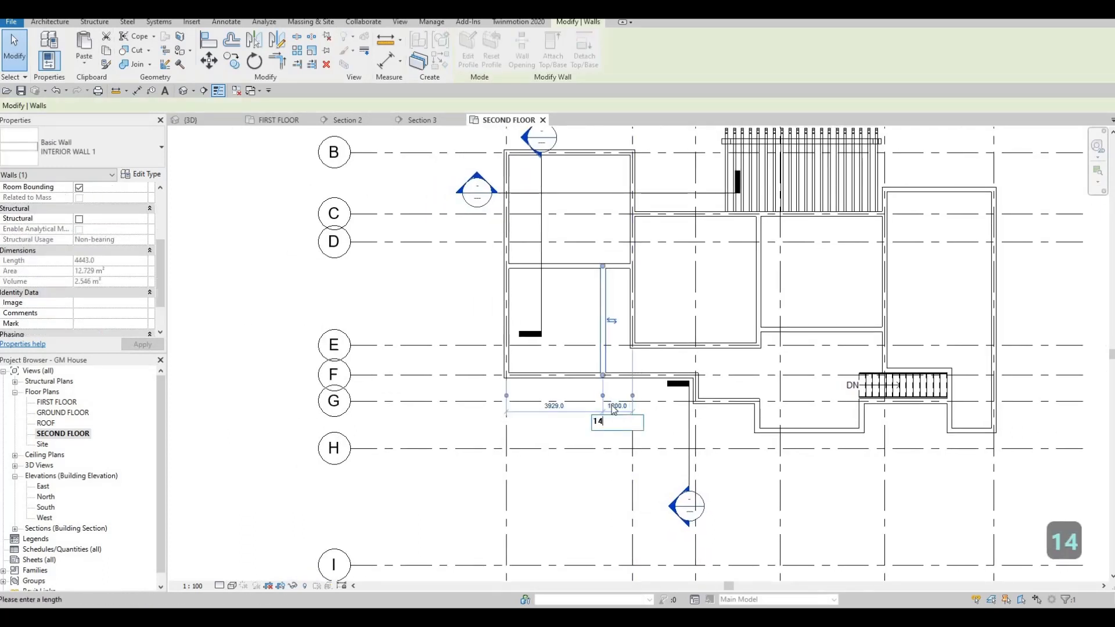
pyautogui.press('Return')
pyautogui.press('Escape')
pyautogui.press('Escape')
pyautogui.press('Escape')
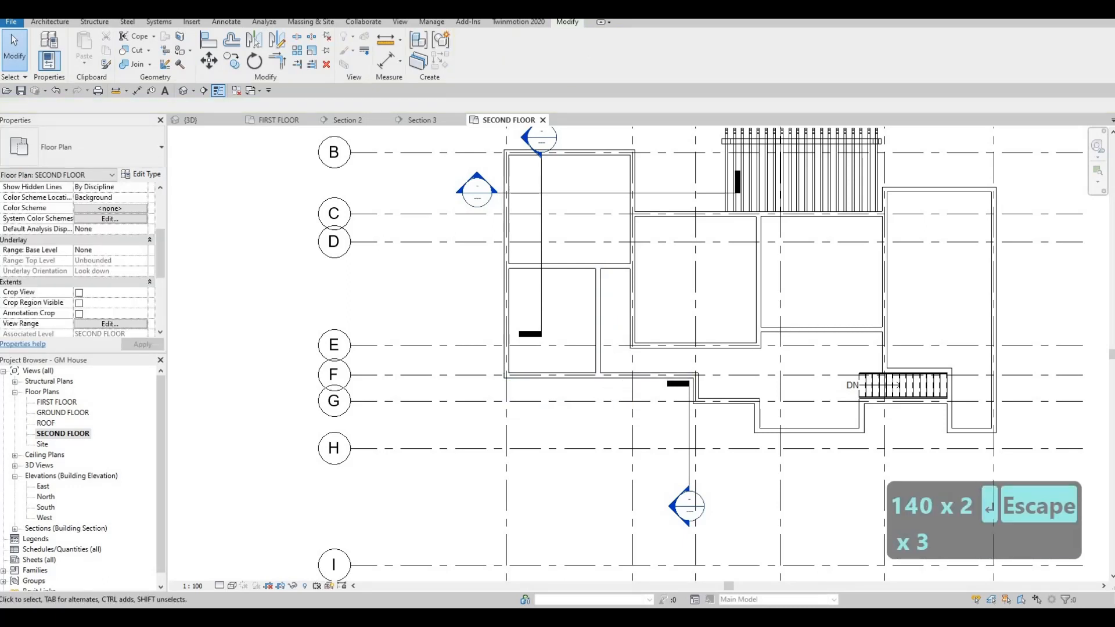
pyautogui.moveTo(614, 396); pyautogui.dragTo(612, 437, button='middle')
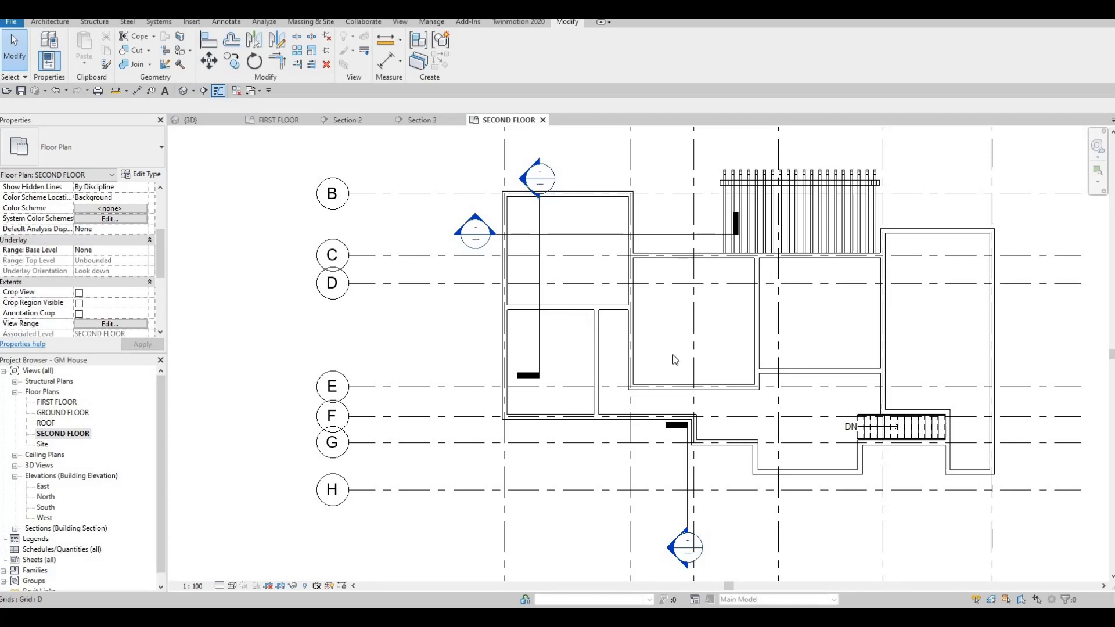
# Draw an L-shaped INTERIOR WALL 1 from the grid 2 wall, about 3600 mm horizontally and about 2033 mm down to the grid E wall
pyautogui.keyDown('ctrl'); pyautogui.scroll(-2, 714, 330); pyautogui.keyUp('ctrl')
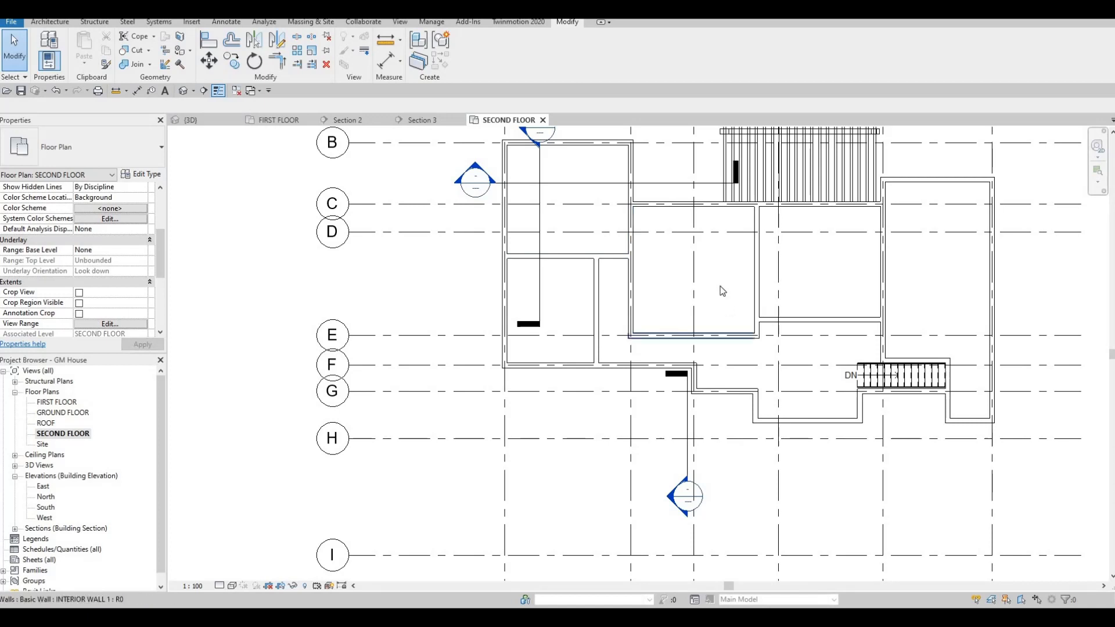
pyautogui.press('Escape')
pyautogui.click(633, 293)
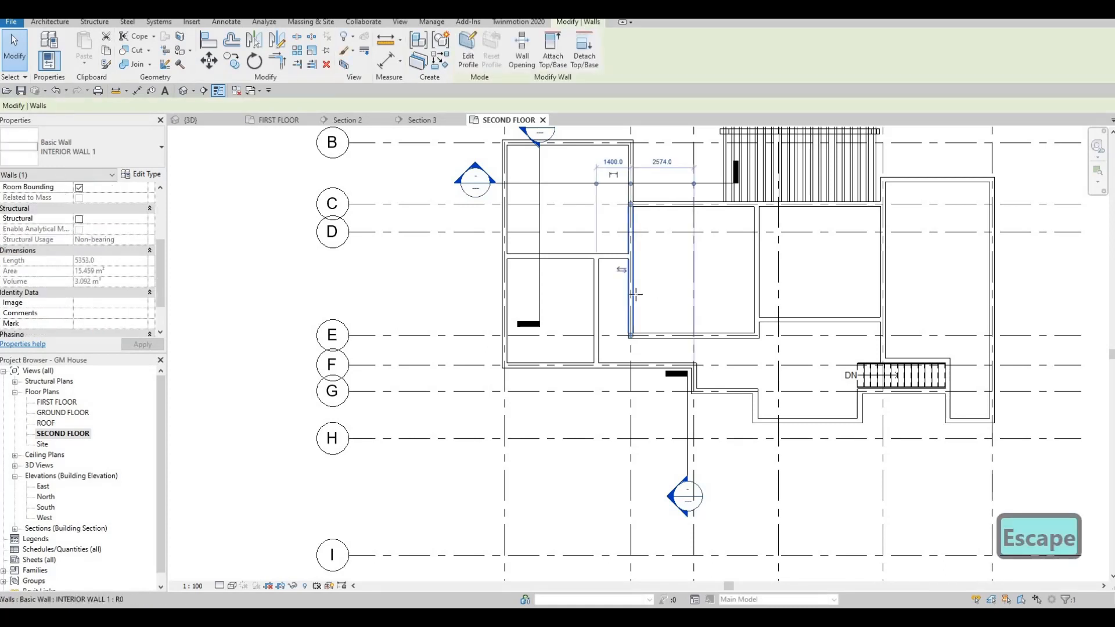
pyautogui.press('c')
pyautogui.press('s')
pyautogui.click(631, 285)
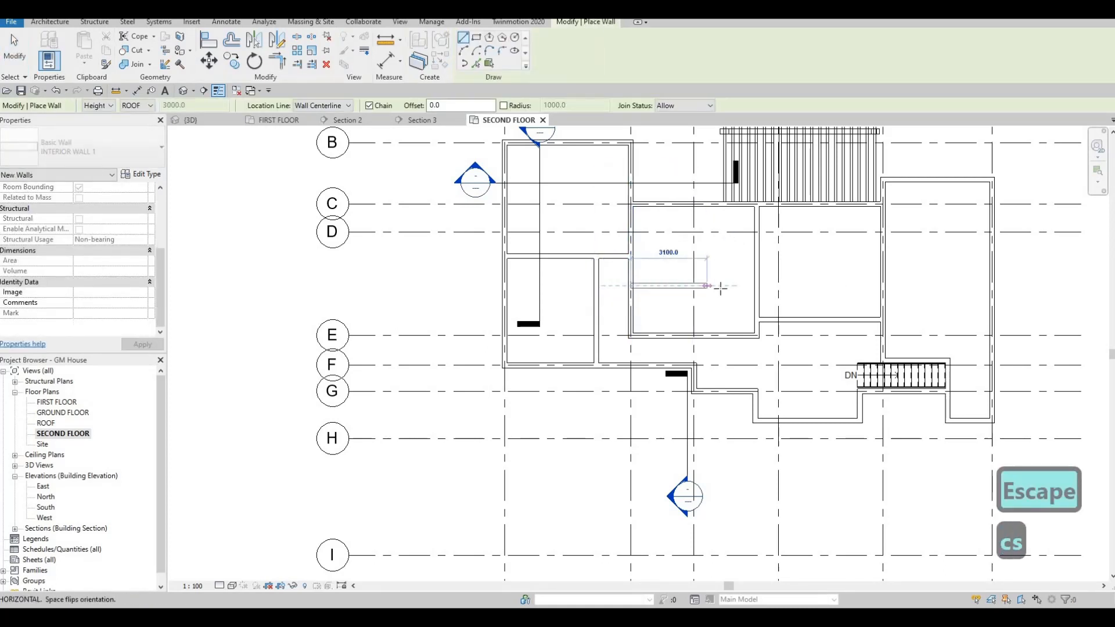
pyautogui.click(719, 285)
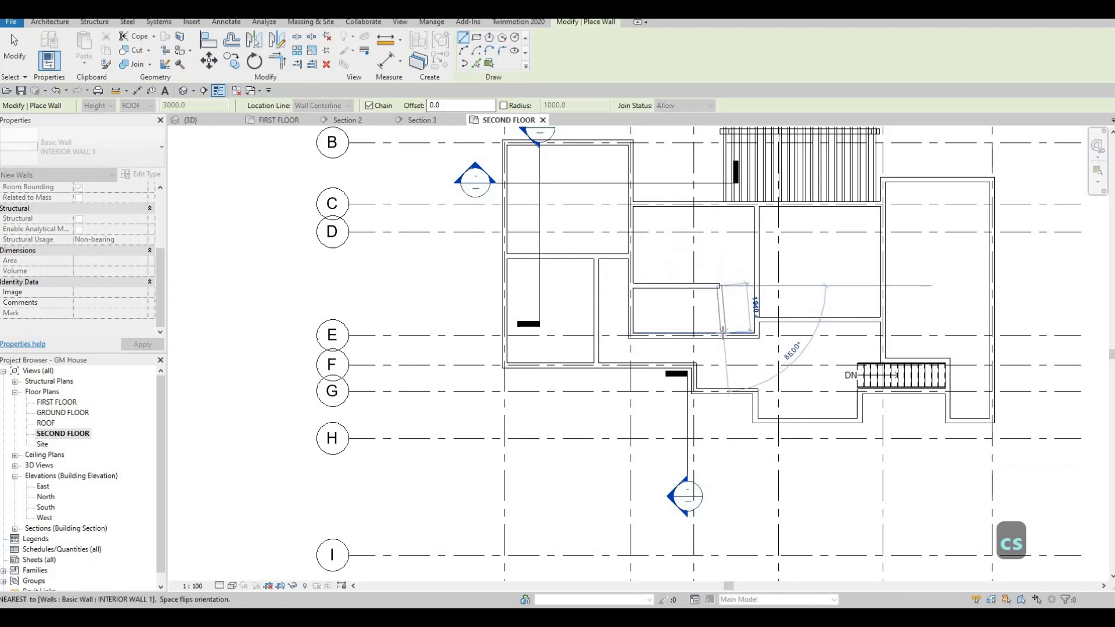
pyautogui.click(719, 335)
pyautogui.press('Escape')
pyautogui.press('Escape')
pyautogui.press('Escape')
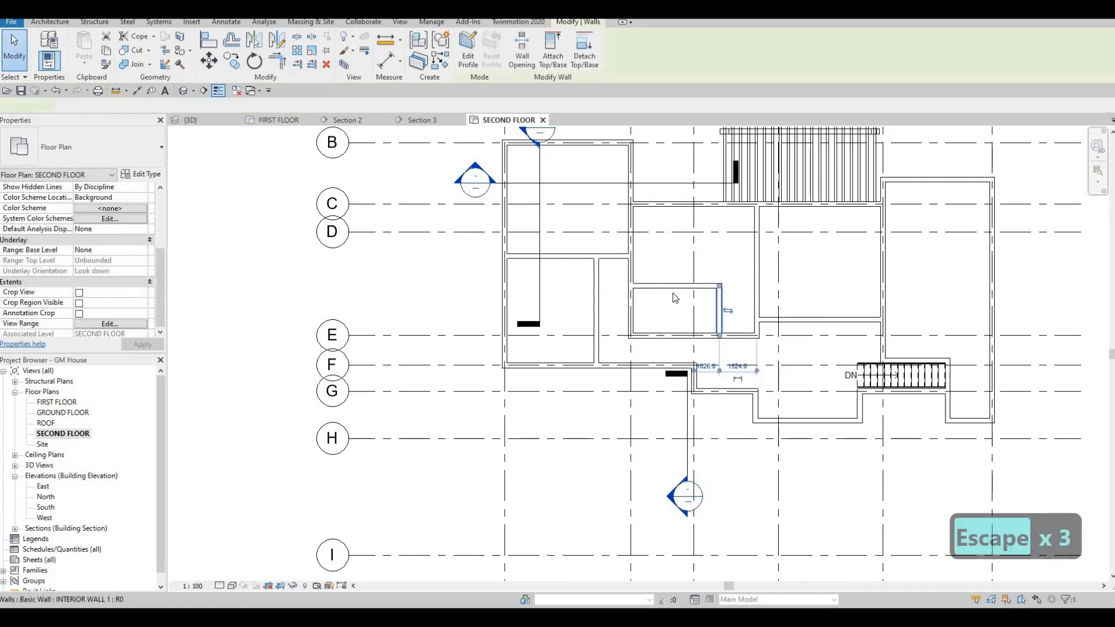
# Set the distance from the L-shaped partition's horizontal wall to the grid E wall to 1600 mm
pyautogui.click(674, 285)
pyautogui.press('Escape')
pyautogui.click(674, 286)
pyautogui.scroll(1, 714, 298)
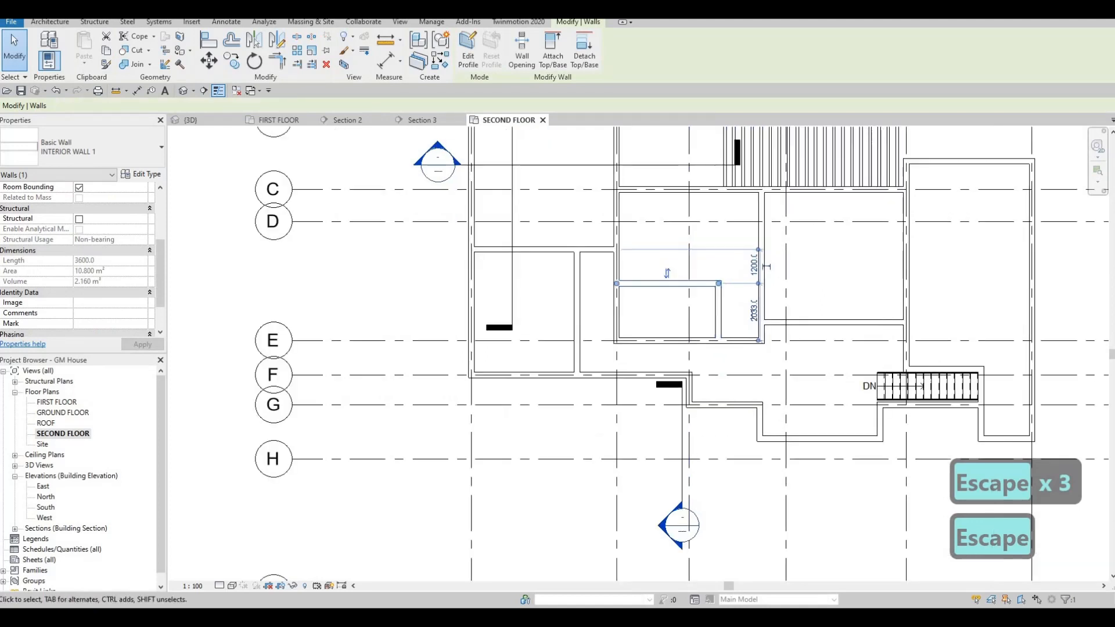
pyautogui.click(753, 311)
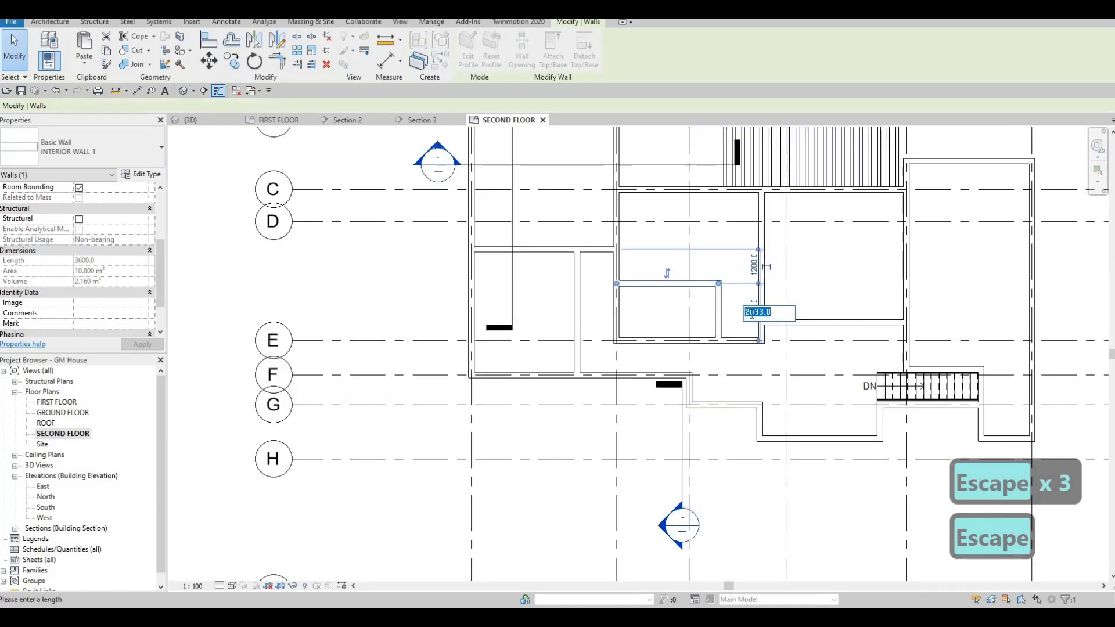
pyautogui.write('1600')
pyautogui.press('Return')
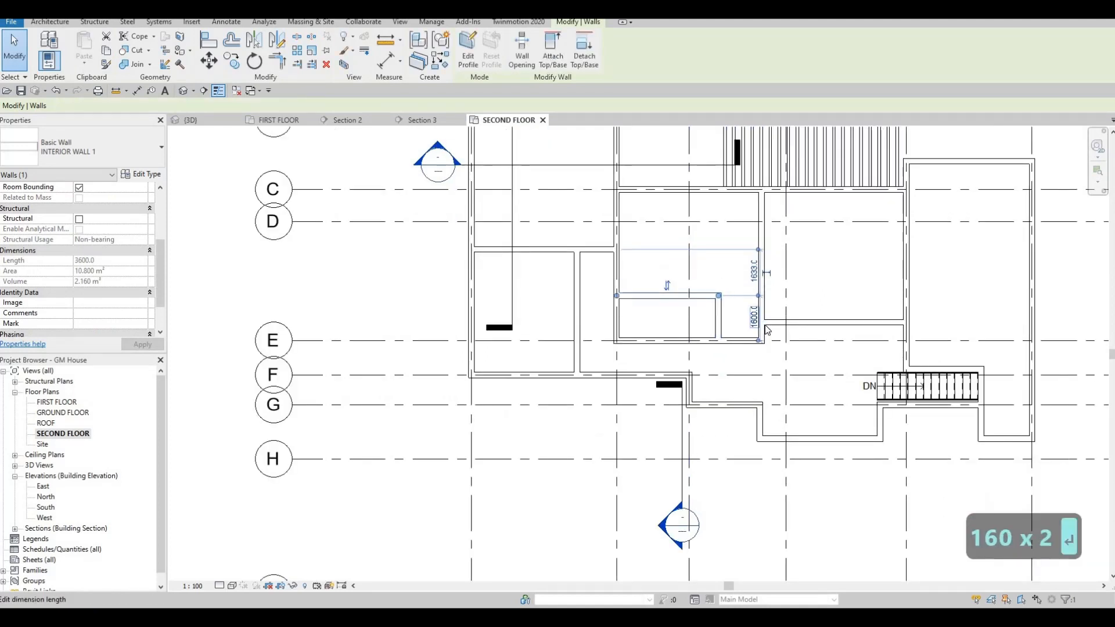
pyautogui.press('Escape')
pyautogui.press('Escape')
pyautogui.click(718, 322)
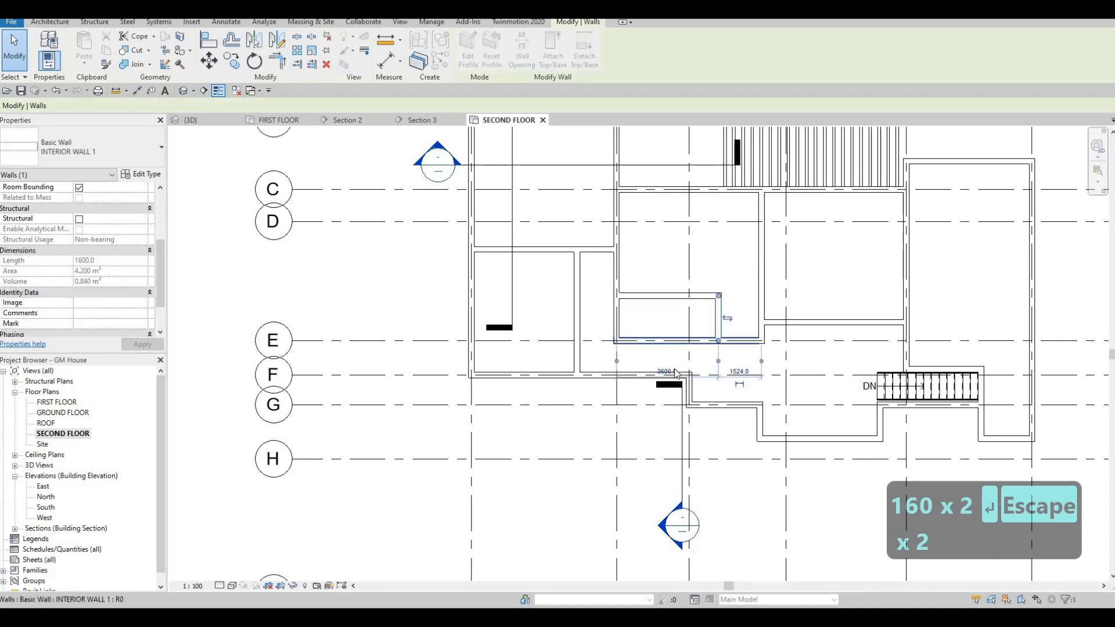
pyautogui.click(667, 371)
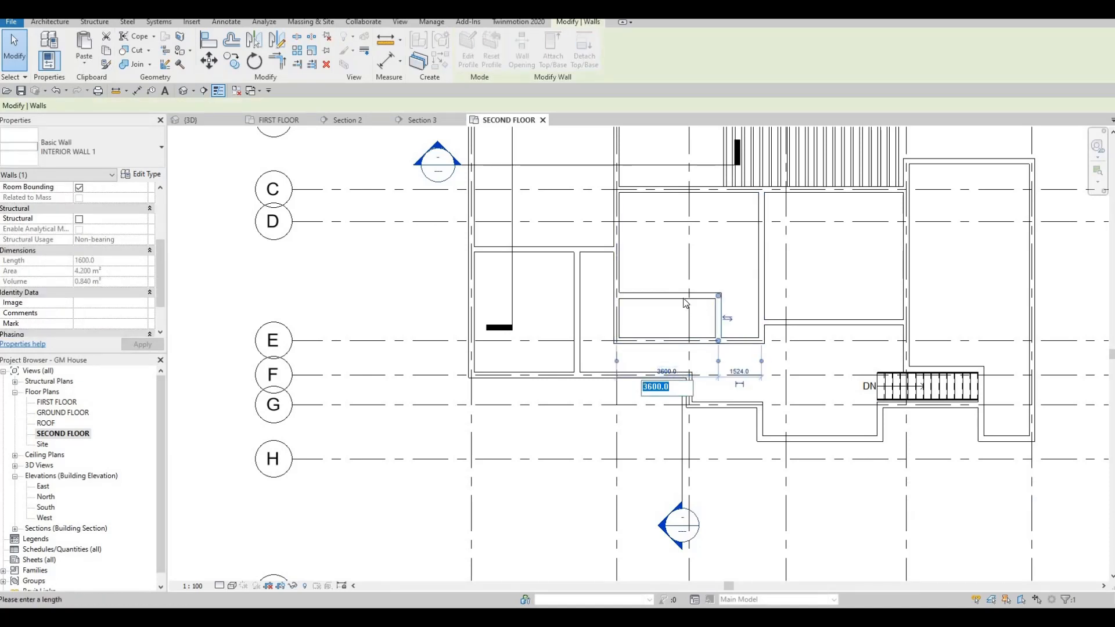
pyautogui.press('Escape')
# Change the L-shaped partition's horizontal wall to a distance of 1800 mm from the grid E wall
pyautogui.click(749, 317)
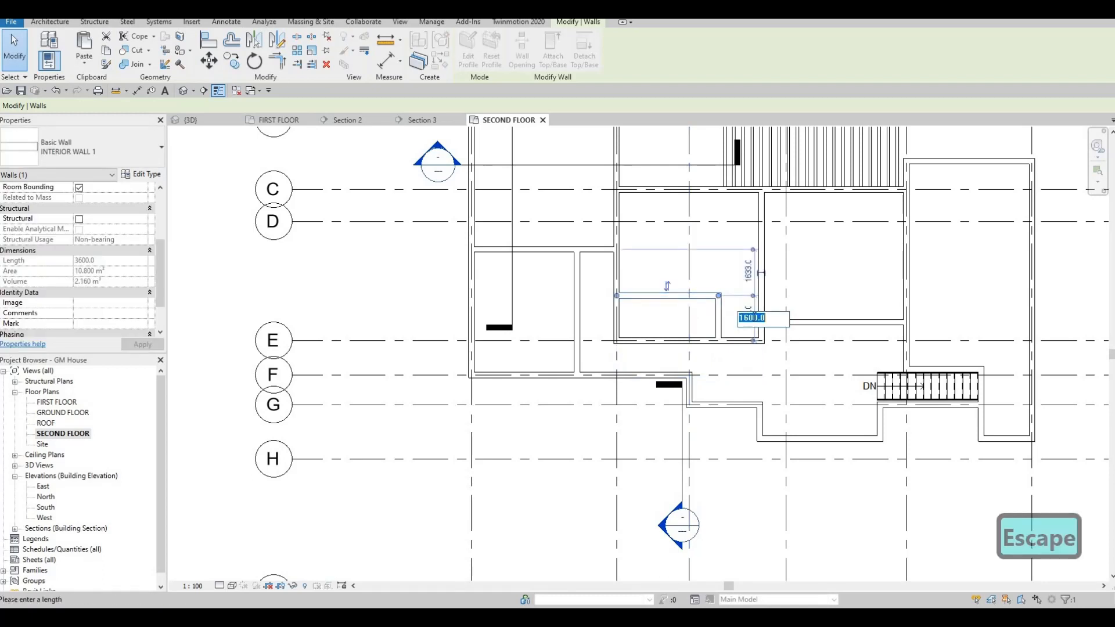
pyautogui.write('1800')
pyautogui.press('Return')
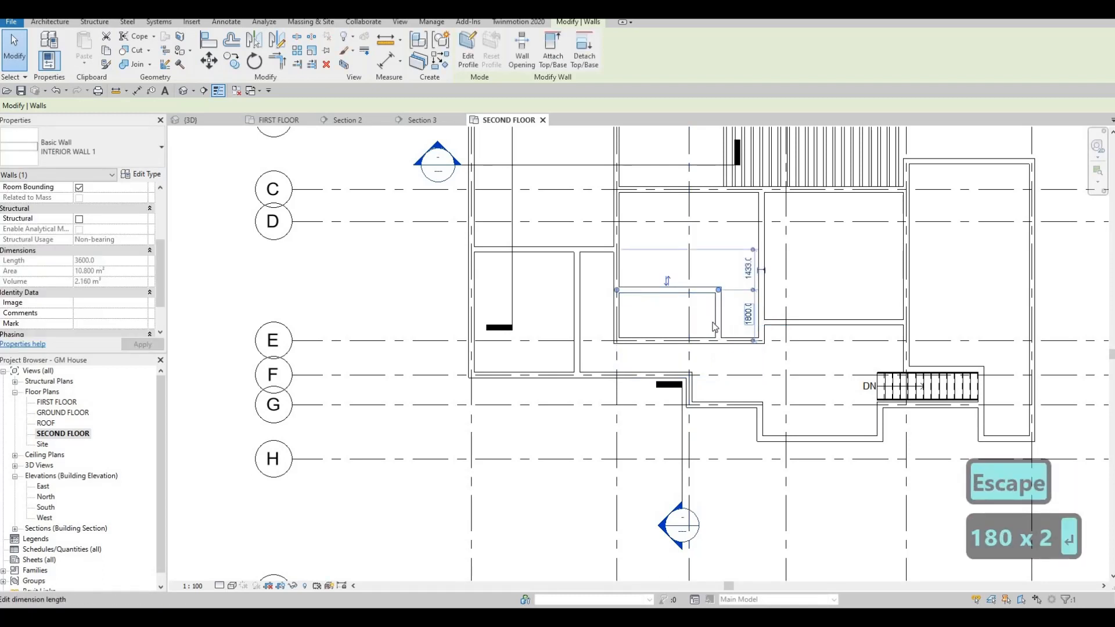
pyautogui.press('Escape')
pyautogui.press('Escape')
# Set the distance from the L-shaped partition's vertical wall to the grid 2 wall to 3000 mm
pyautogui.click(720, 320)
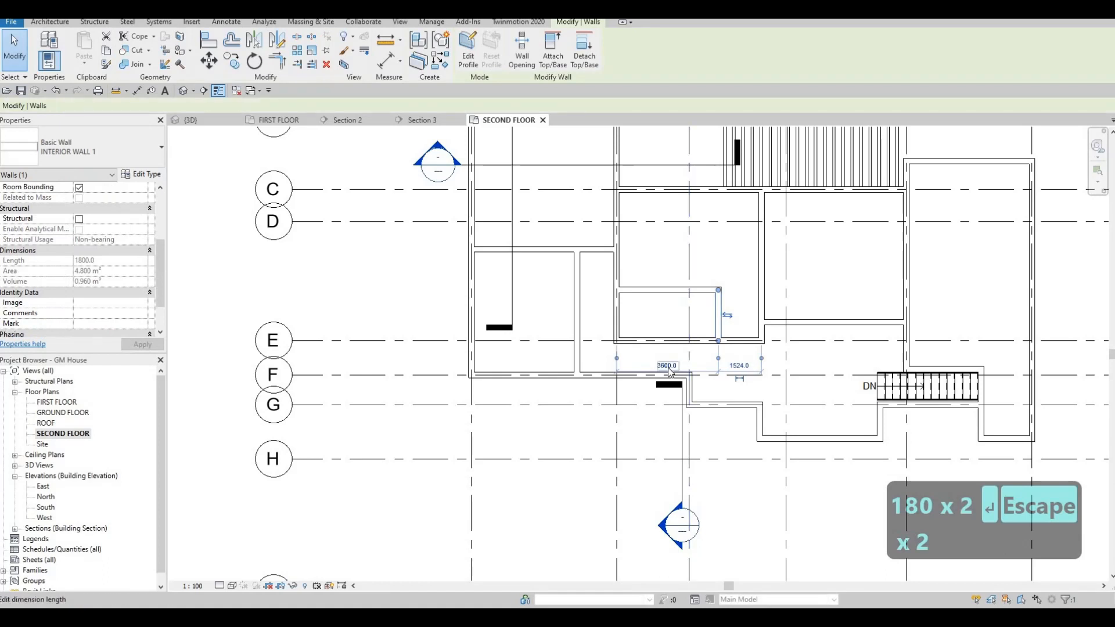
pyautogui.click(666, 366)
pyautogui.write('300')
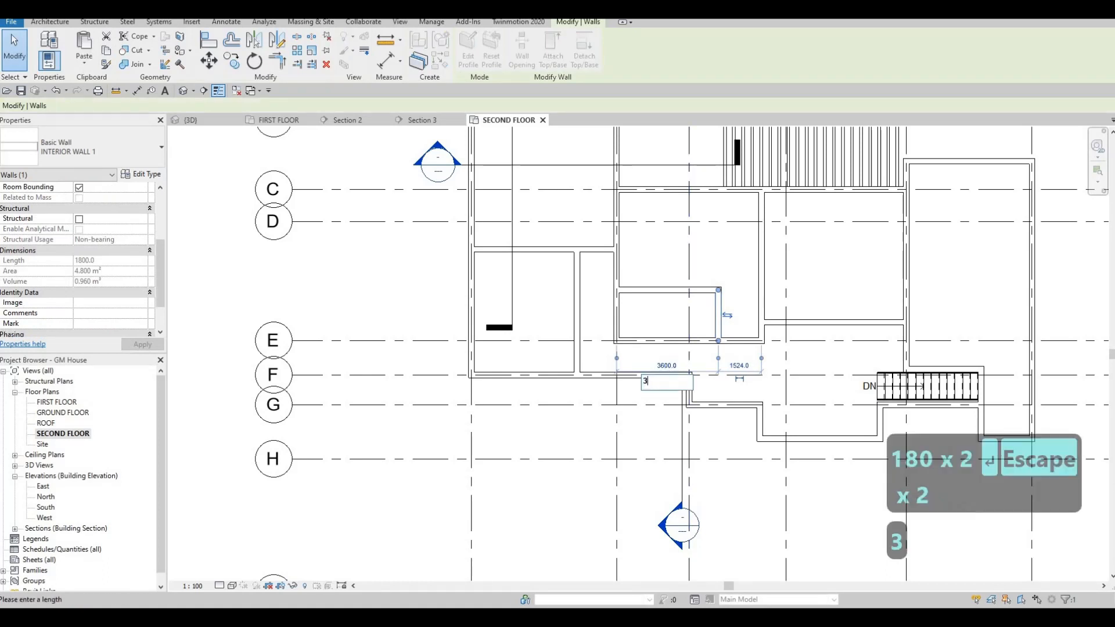
pyautogui.press('Return')
pyautogui.press('Escape')
pyautogui.press('Escape')
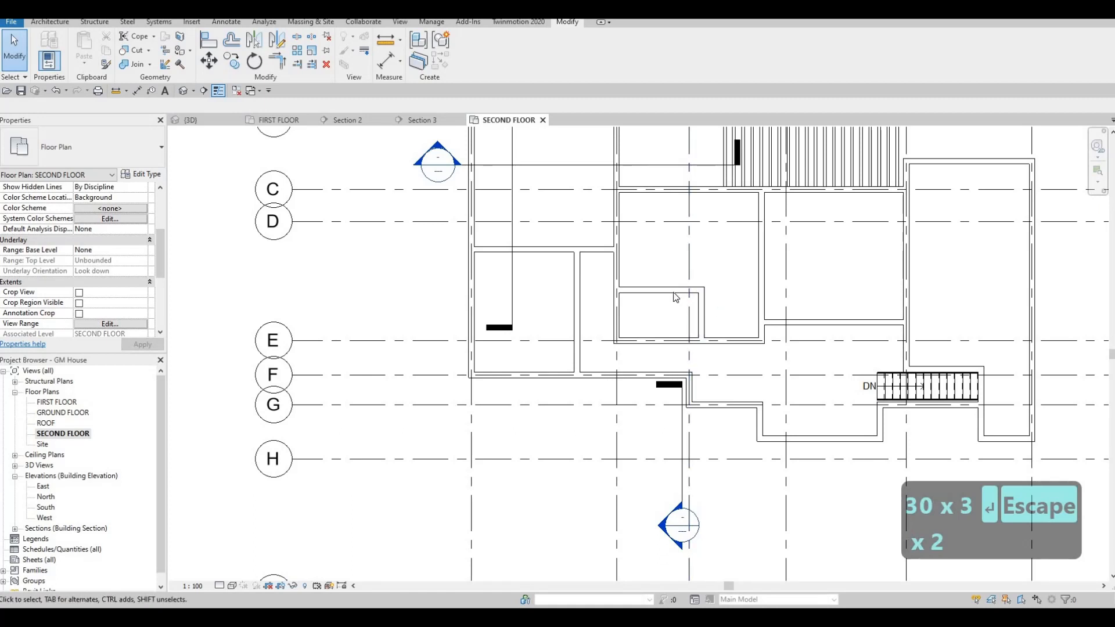
pyautogui.scroll(3, 680, 297)
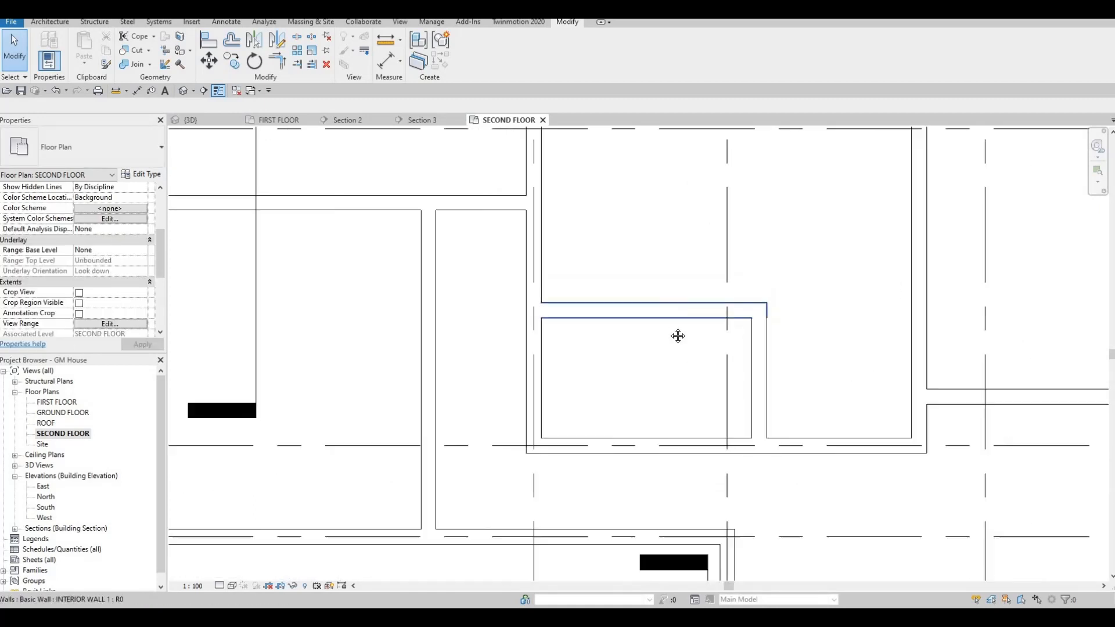
pyautogui.scroll(-3, 682, 337)
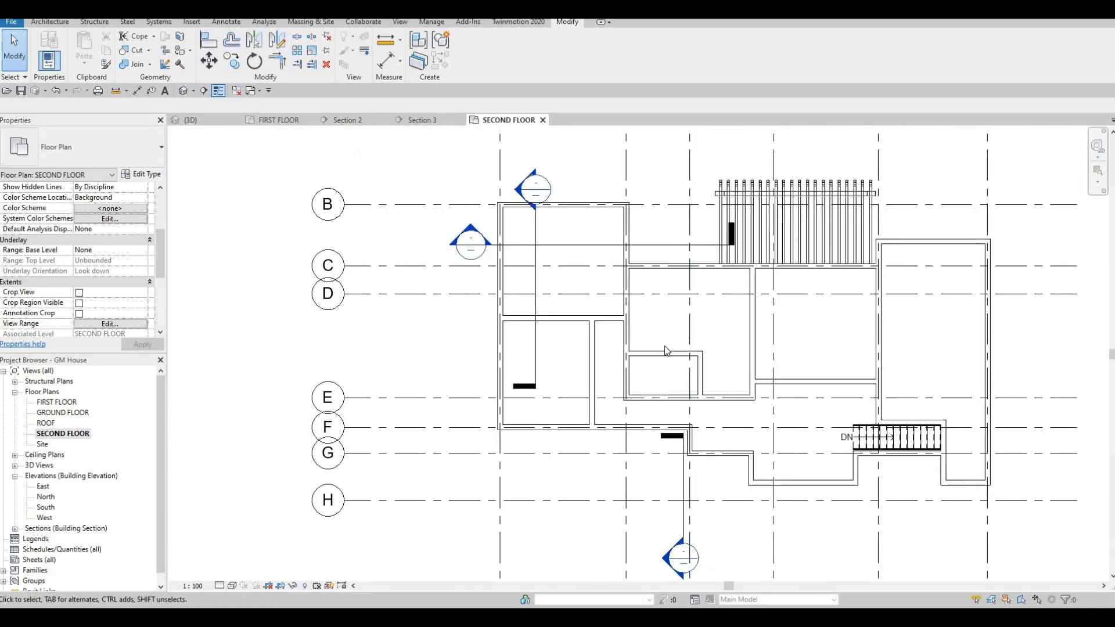
pyautogui.scroll(2, 674, 332)
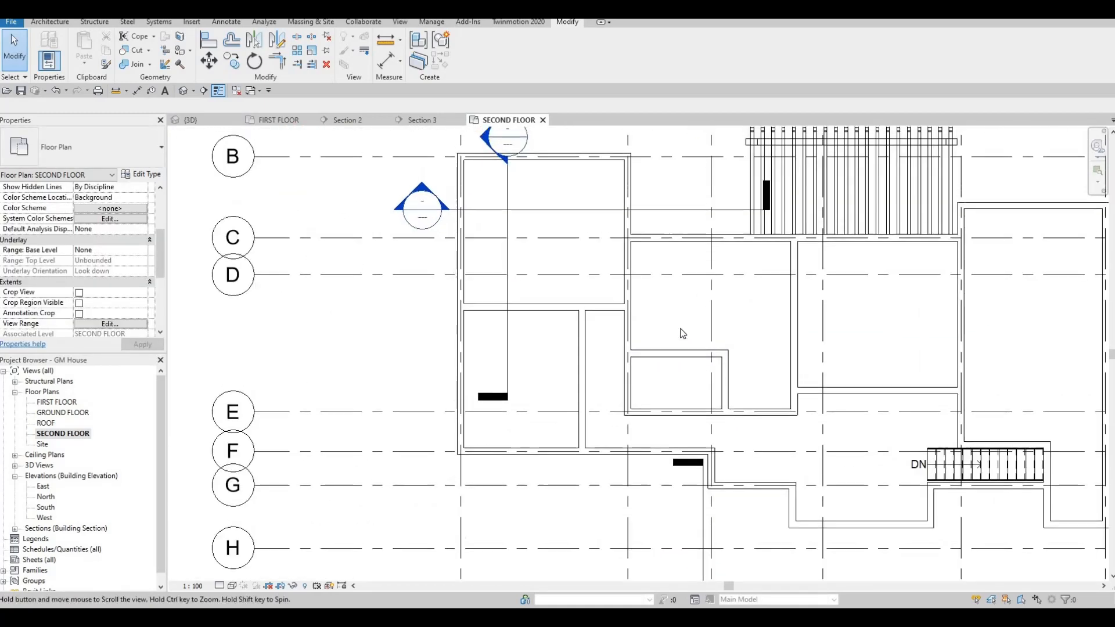
pyautogui.scroll(-2, 708, 339)
pyautogui.scroll(1, 801, 337)
pyautogui.scroll(-1, 862, 266)
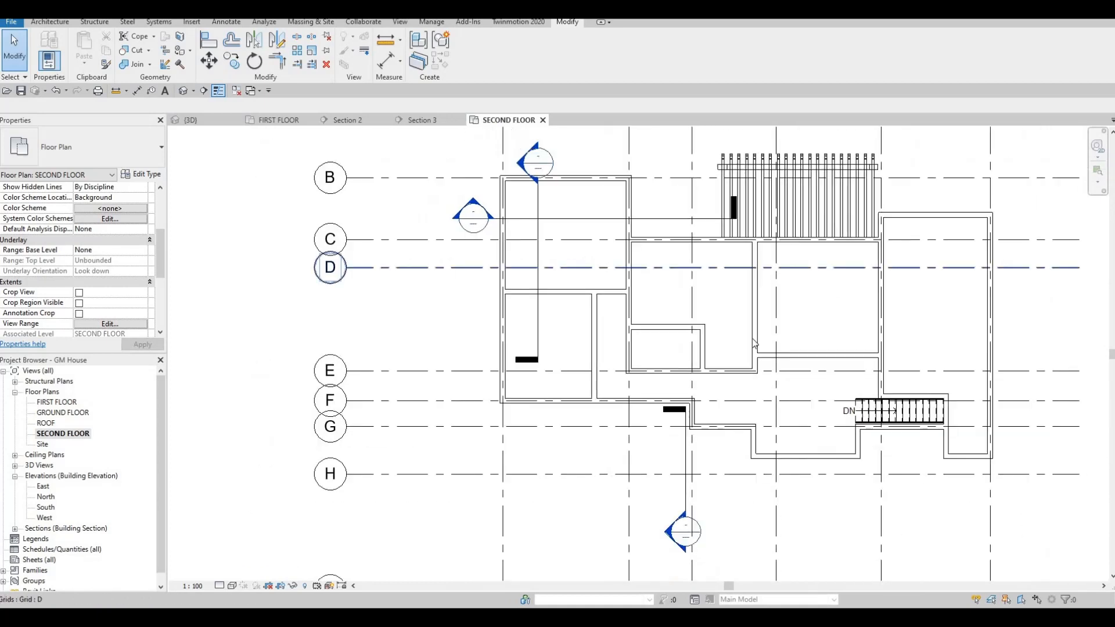
# Draw two crossing Thin Lines detail lines between the opposite inner corners of the room directly below the pergola
pyautogui.click(226, 21)
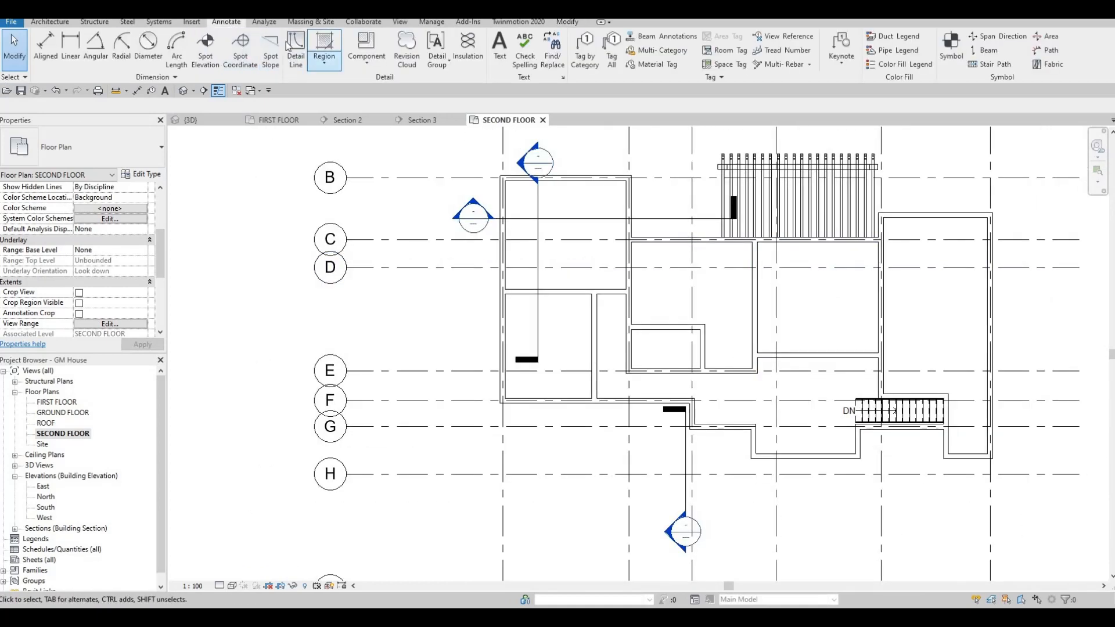
pyautogui.click(299, 52)
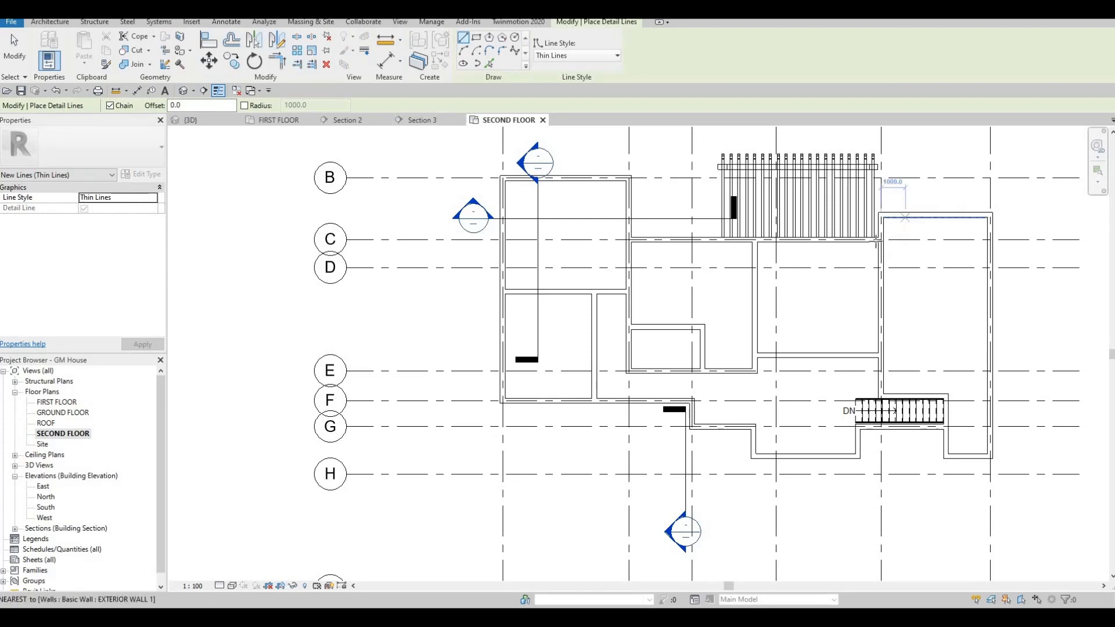
pyautogui.scroll(2, 873, 241)
pyautogui.click(670, 433)
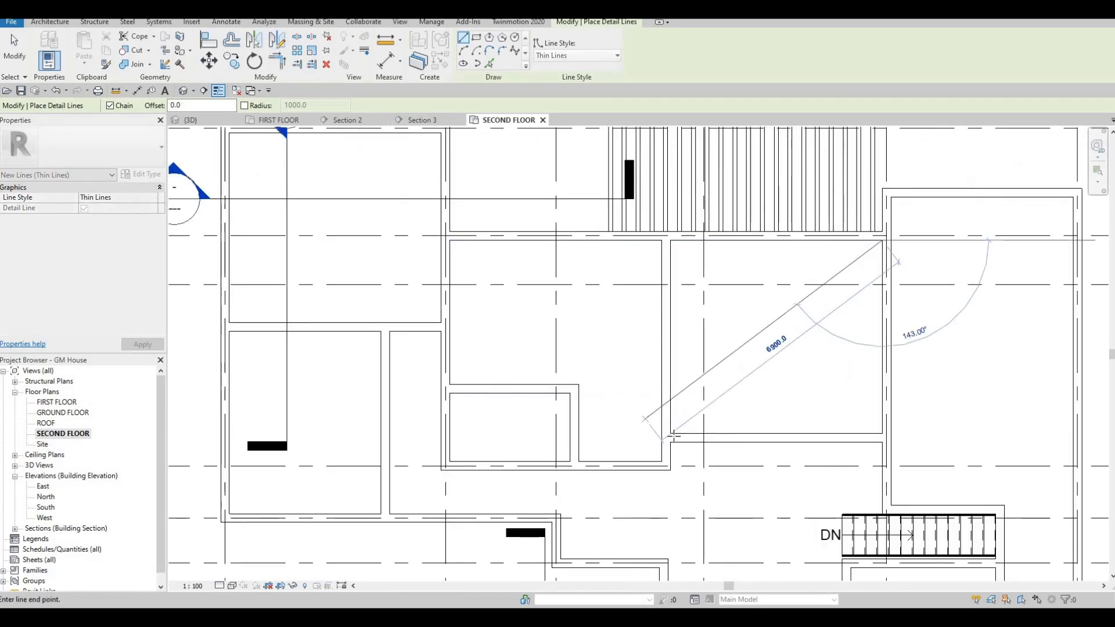
pyautogui.click(882, 241)
pyautogui.press('Escape')
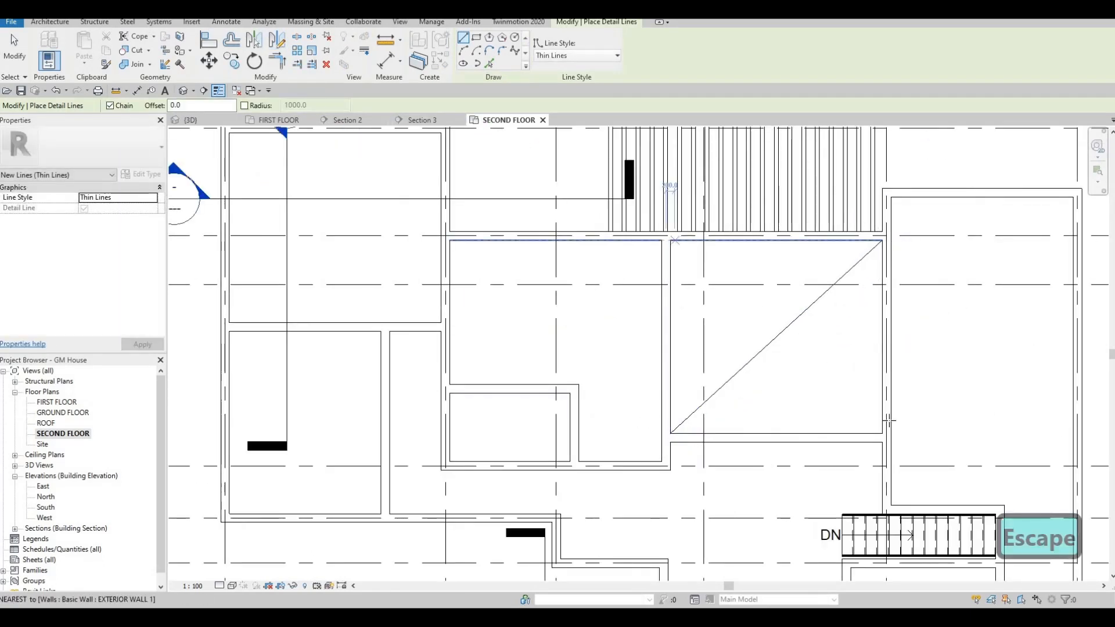
pyautogui.click(672, 240)
pyautogui.click(882, 432)
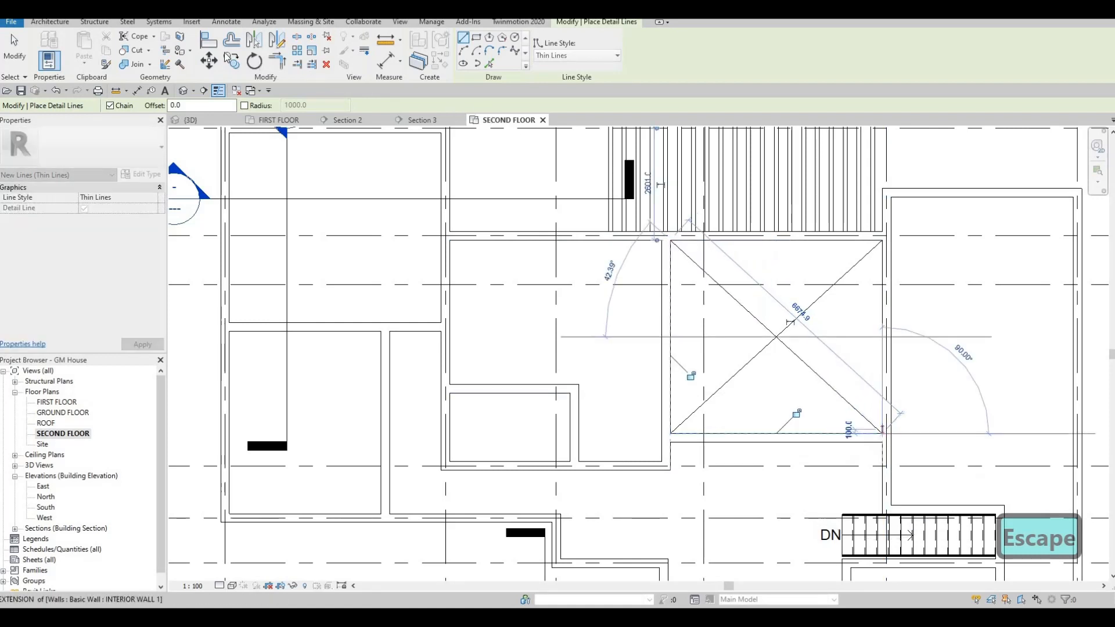
pyautogui.press('Escape')
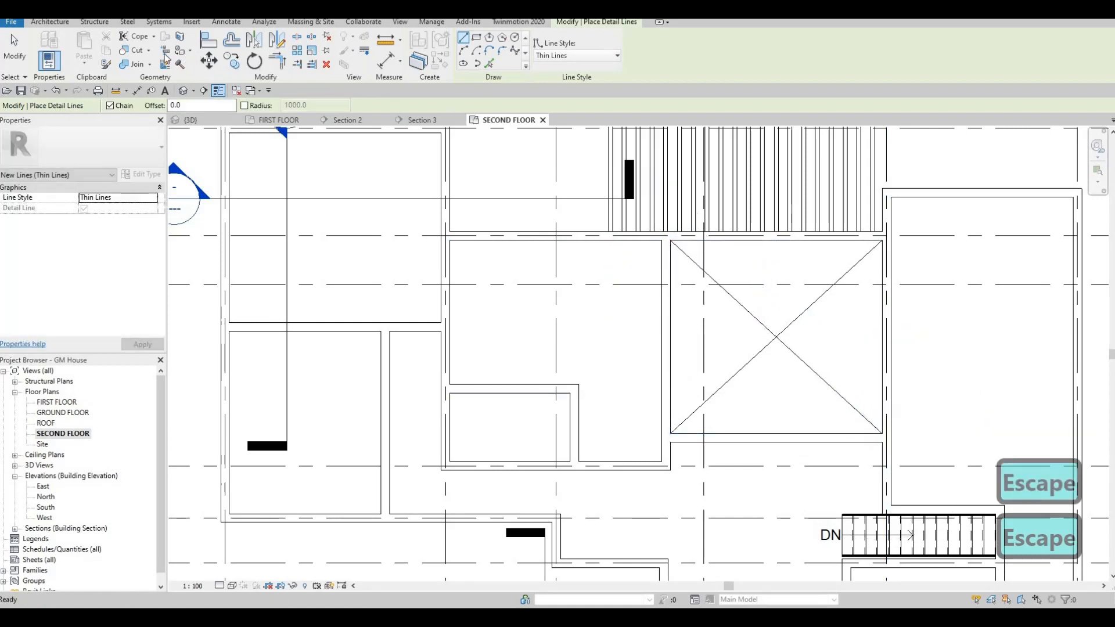
# Place the text note OPEN BELOW in the lower part of the crossed room using the 2.5mm Arial text type
pyautogui.click(166, 91)
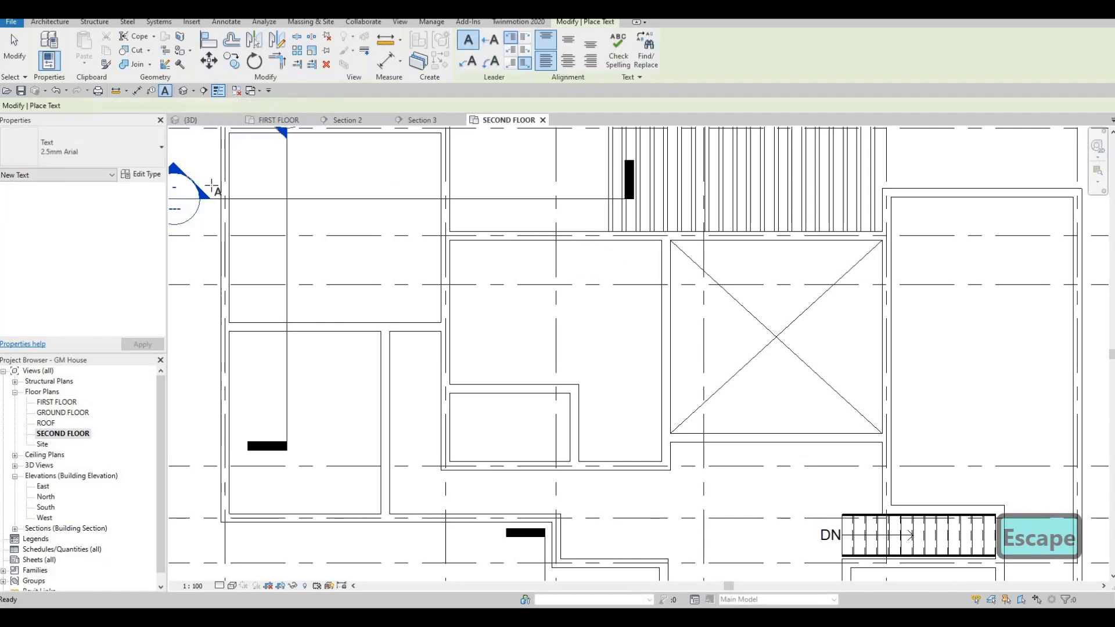
pyautogui.click(758, 389)
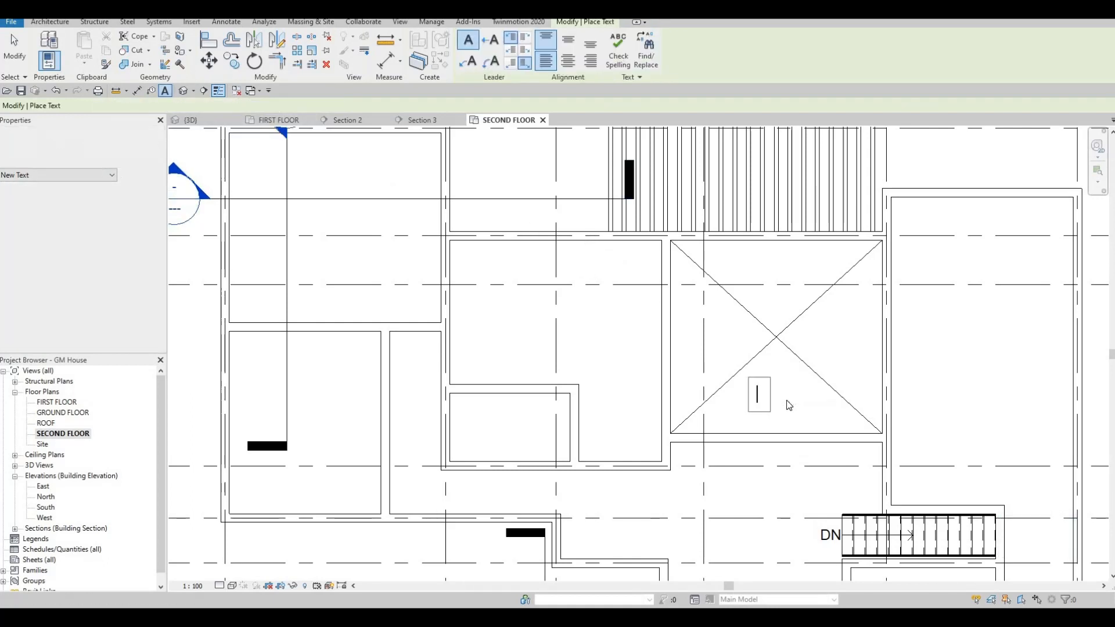
pyautogui.write('OPEN')
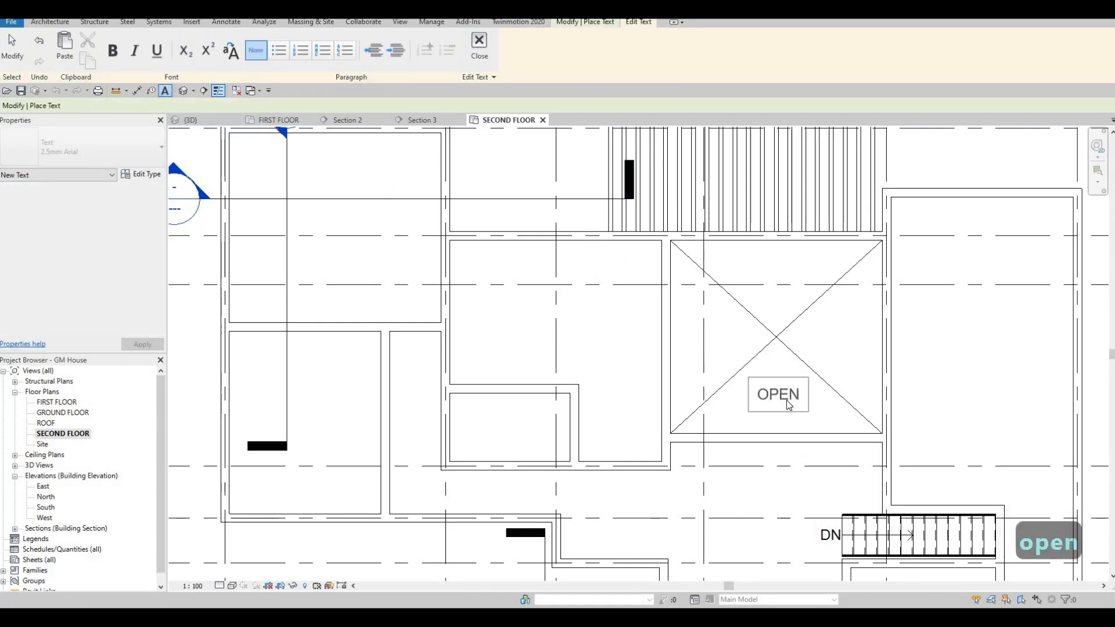
pyautogui.write('ED')
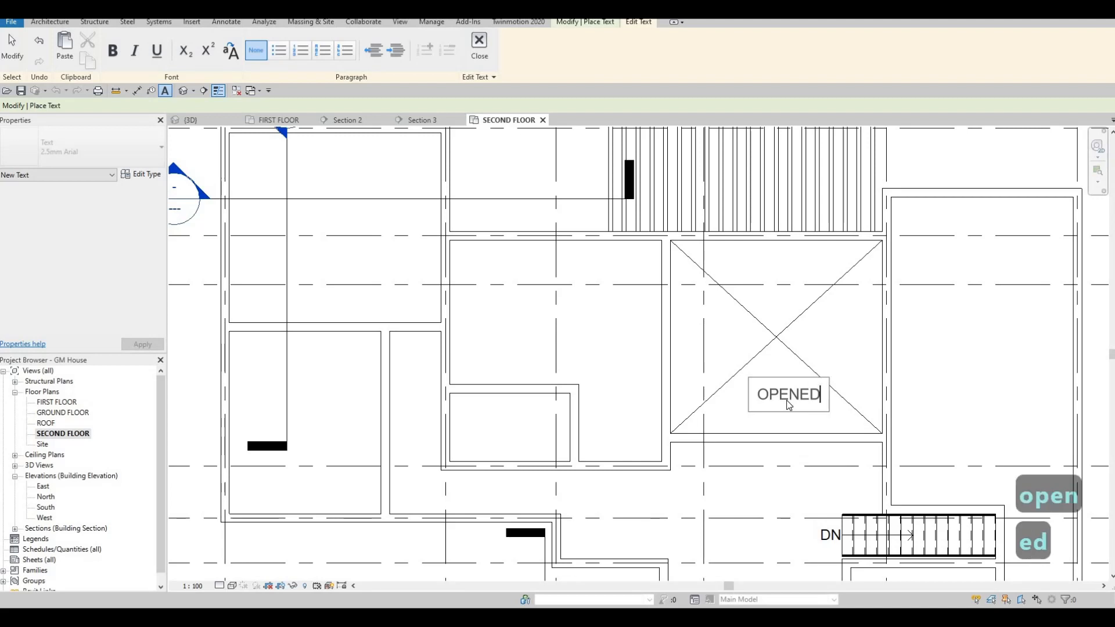
pyautogui.press('BackSpace')
pyautogui.press('BackSpace')
pyautogui.write('BELOW')
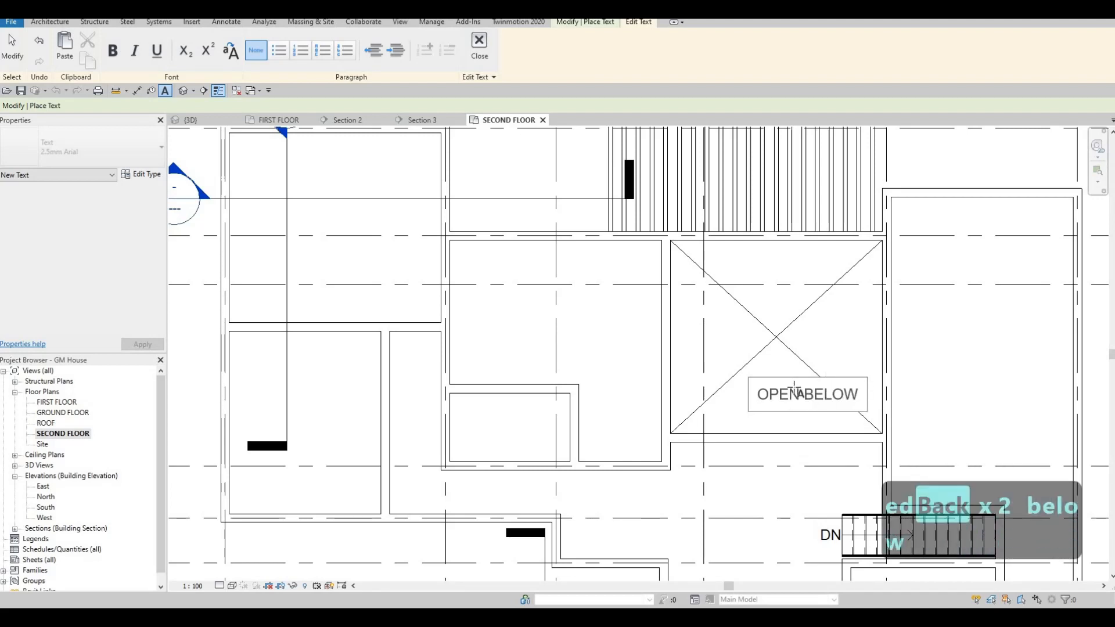
pyautogui.press('Escape')
pyautogui.press('Escape')
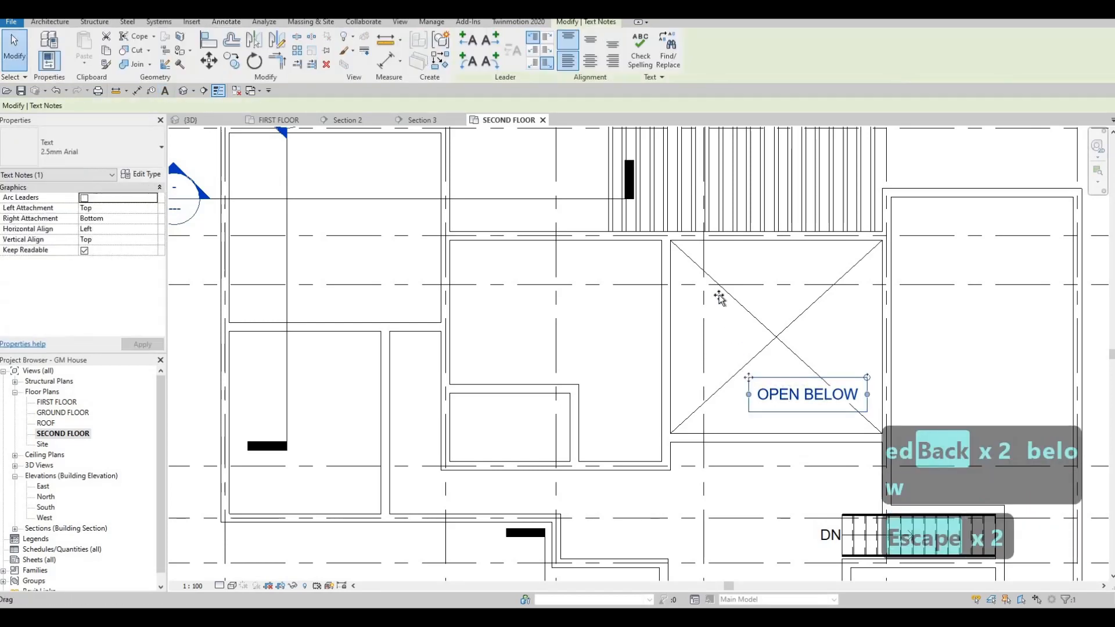
# Move the OPEN BELOW note so it sits centred just below the intersection of the crossed lines
pyautogui.keyDown('ctrl'); pyautogui.moveTo(826, 383); pyautogui.dragTo(789, 363); pyautogui.keyUp('ctrl')
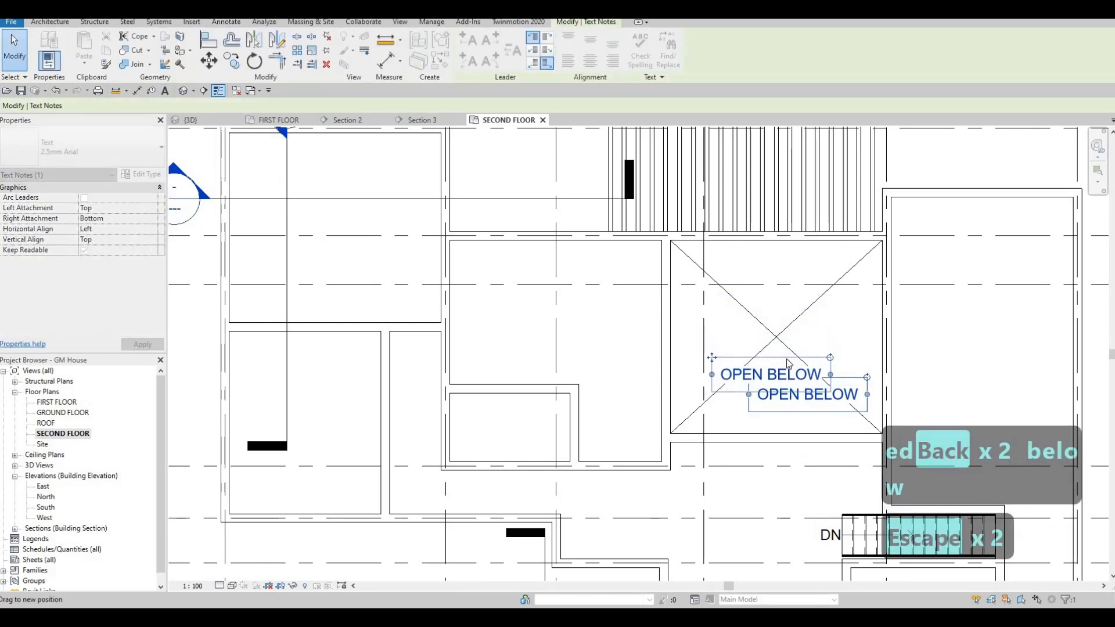
pyautogui.press('Escape')
pyautogui.press('Escape')
pyautogui.scroll(-5, 796, 406)
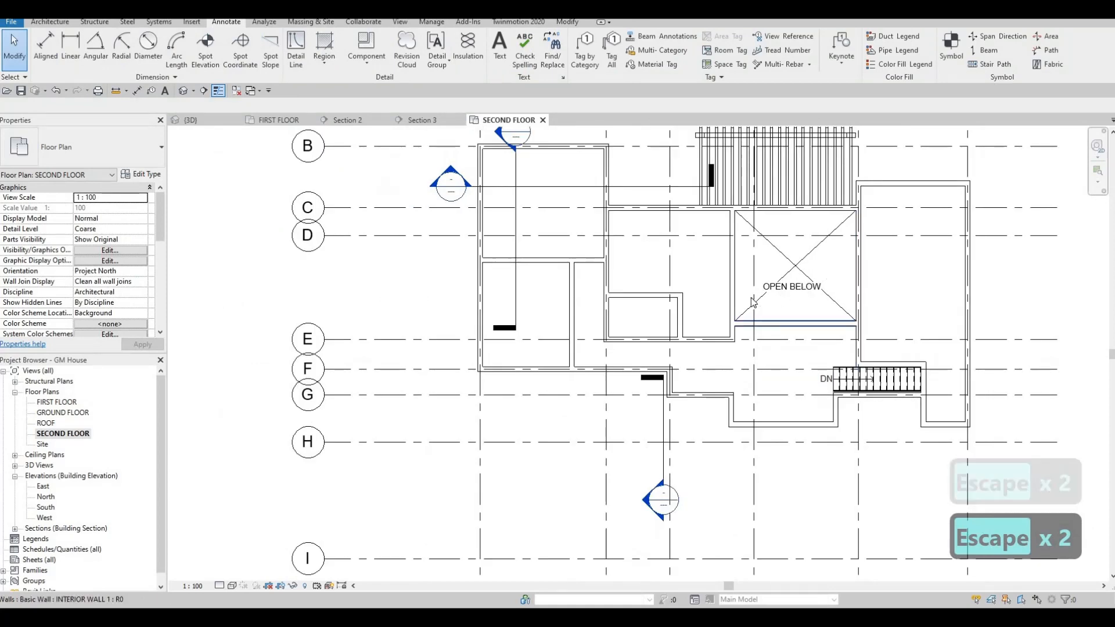
# Draw an INTERIOR WALL 1 wall from the exterior wall in line with the OPEN BELOW room's lower wall, ending about 1340 mm before the opposite wall
pyautogui.moveTo(820, 271); pyautogui.dragTo(746, 297, button='middle')
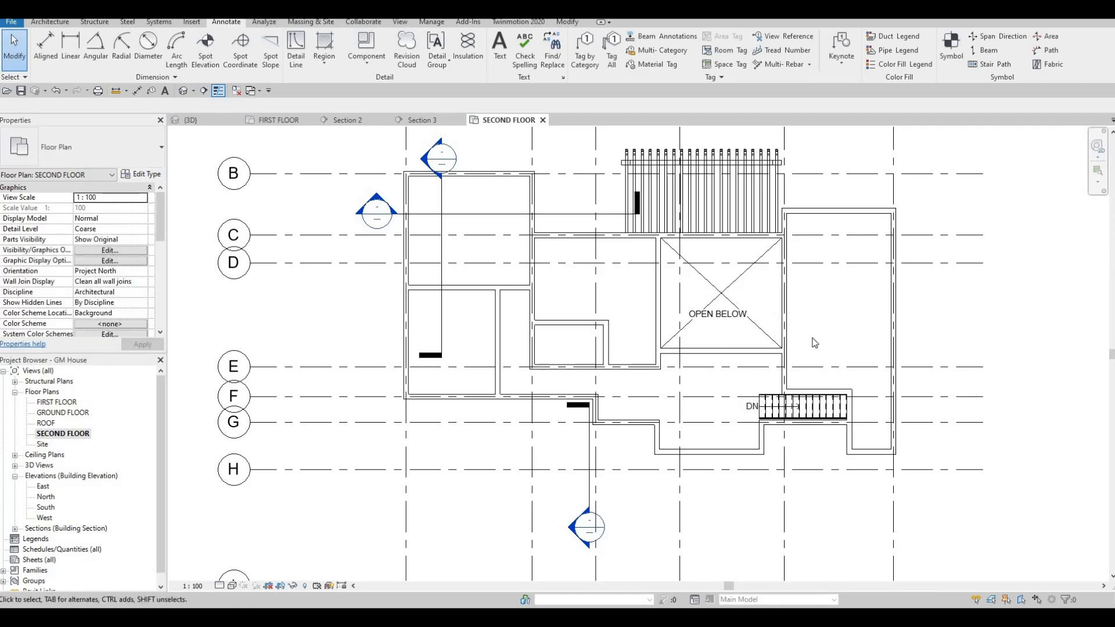
pyautogui.moveTo(864, 355); pyautogui.dragTo(836, 356, button='middle')
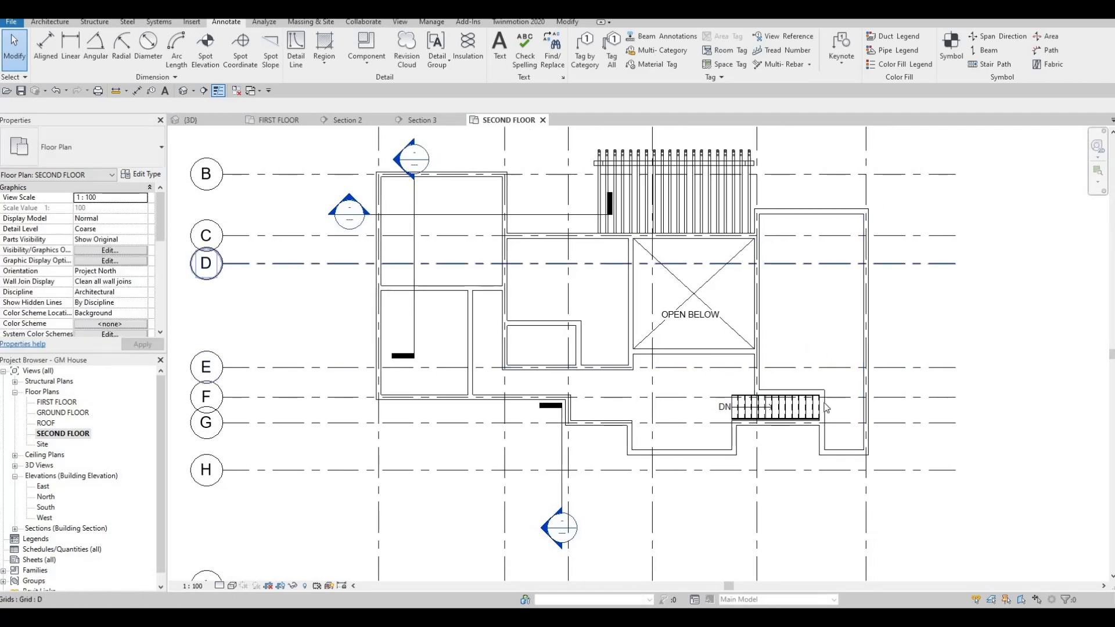
pyautogui.click(794, 392)
pyautogui.press('Escape')
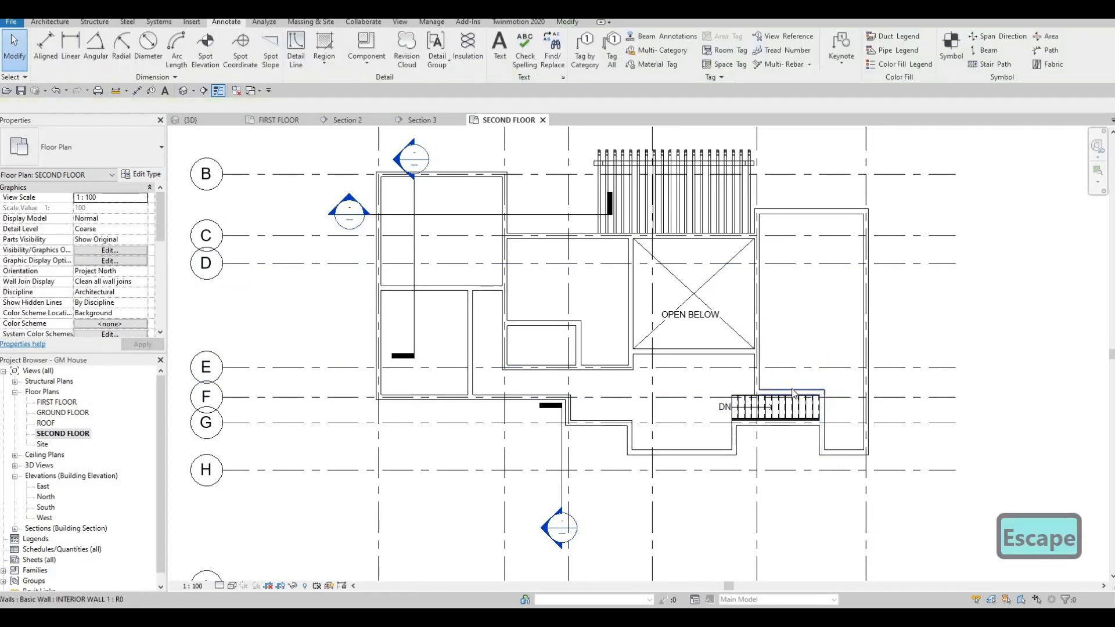
pyautogui.click(794, 392)
pyautogui.press('c')
pyautogui.press('s')
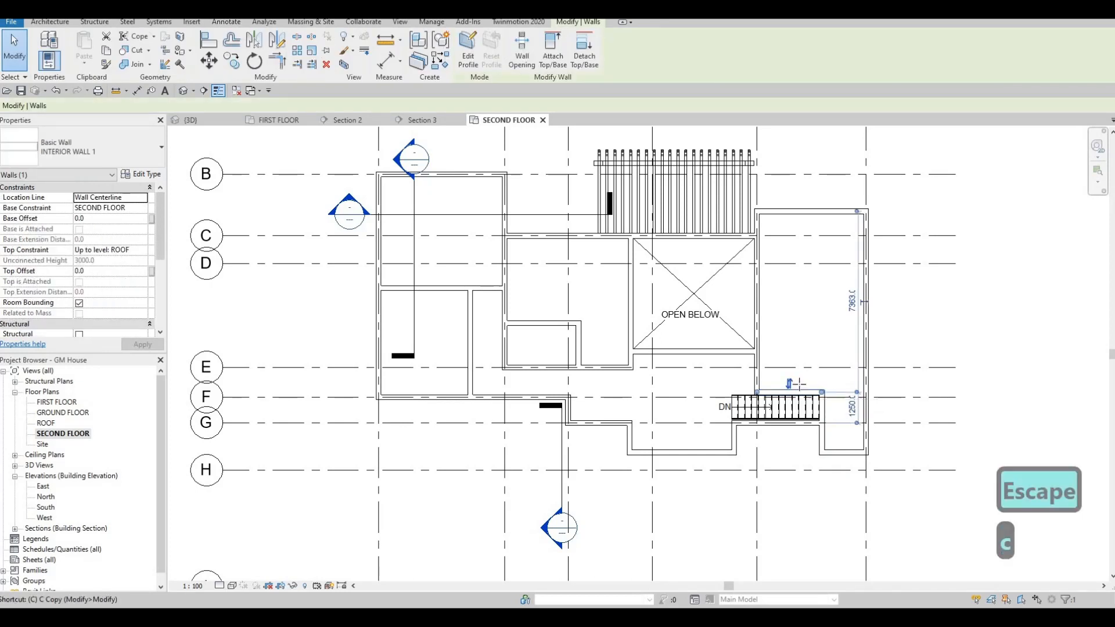
pyautogui.scroll(1, 796, 387)
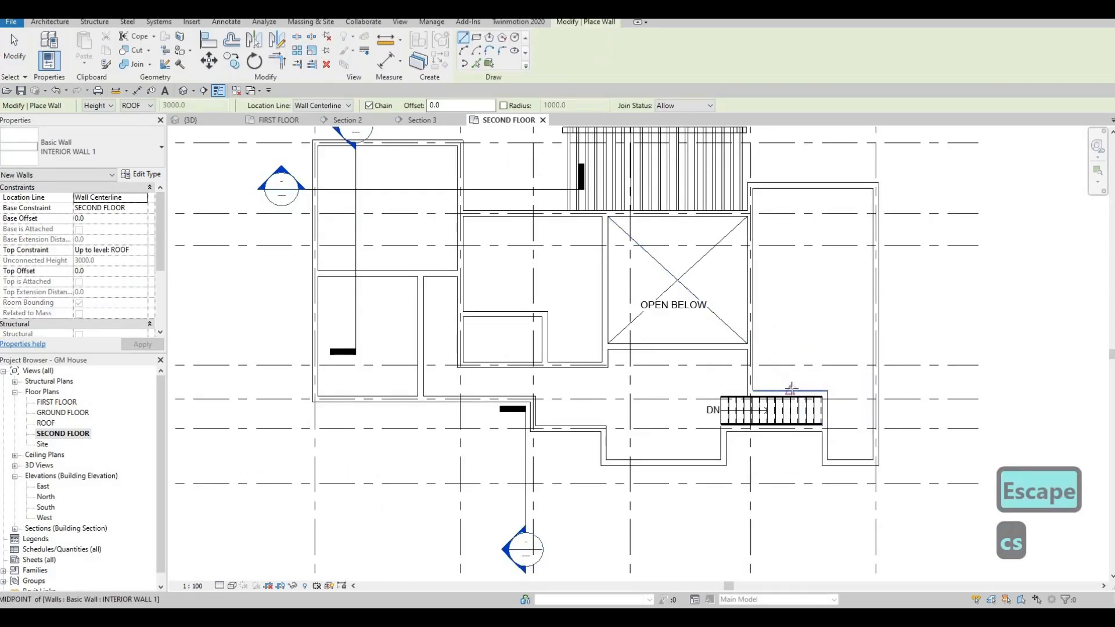
pyautogui.click(790, 389)
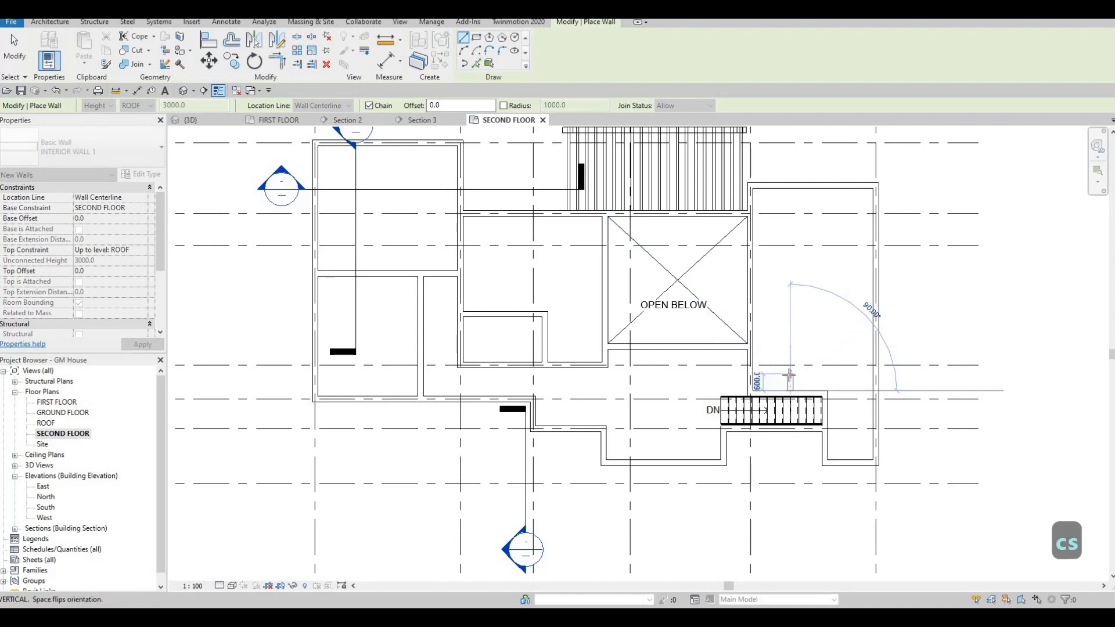
pyautogui.press('Escape')
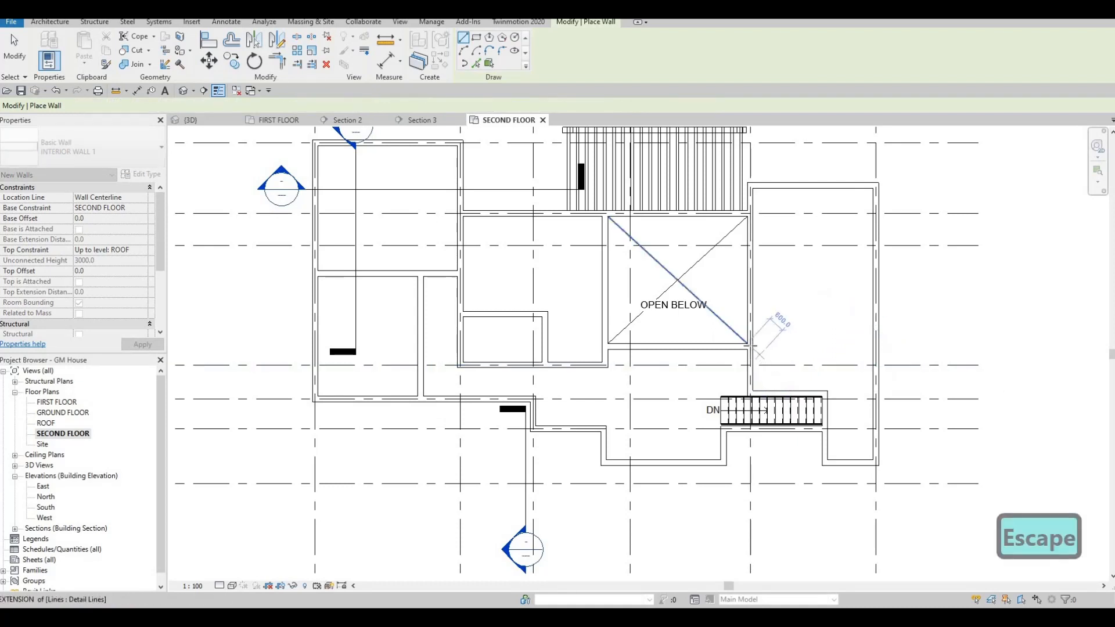
pyautogui.click(750, 347)
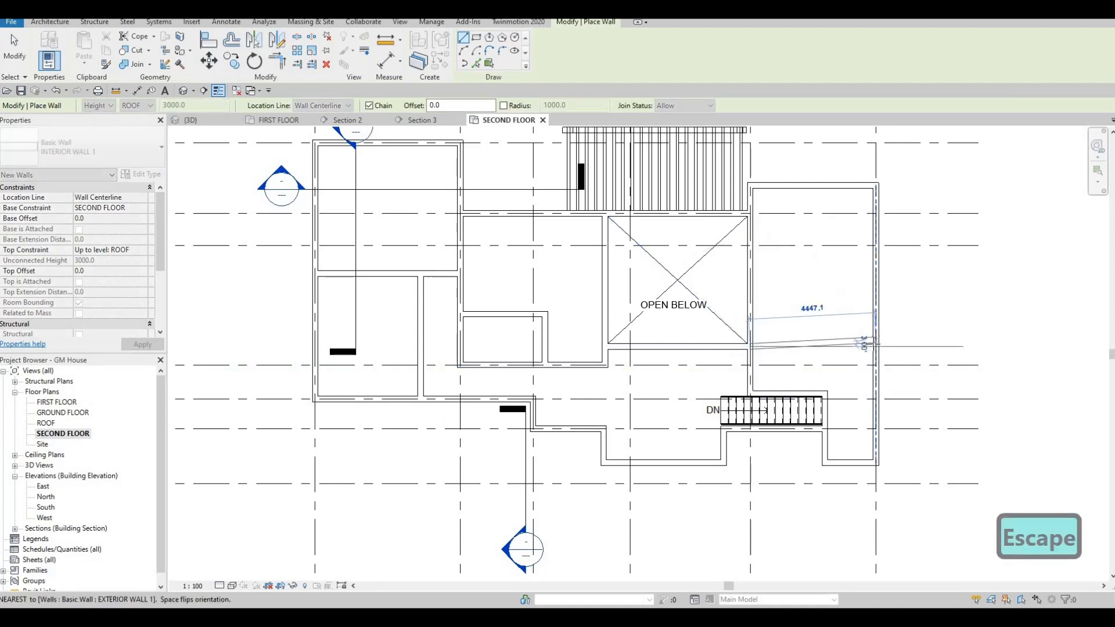
pyautogui.click(841, 346)
pyautogui.press('Escape')
pyautogui.press('Escape')
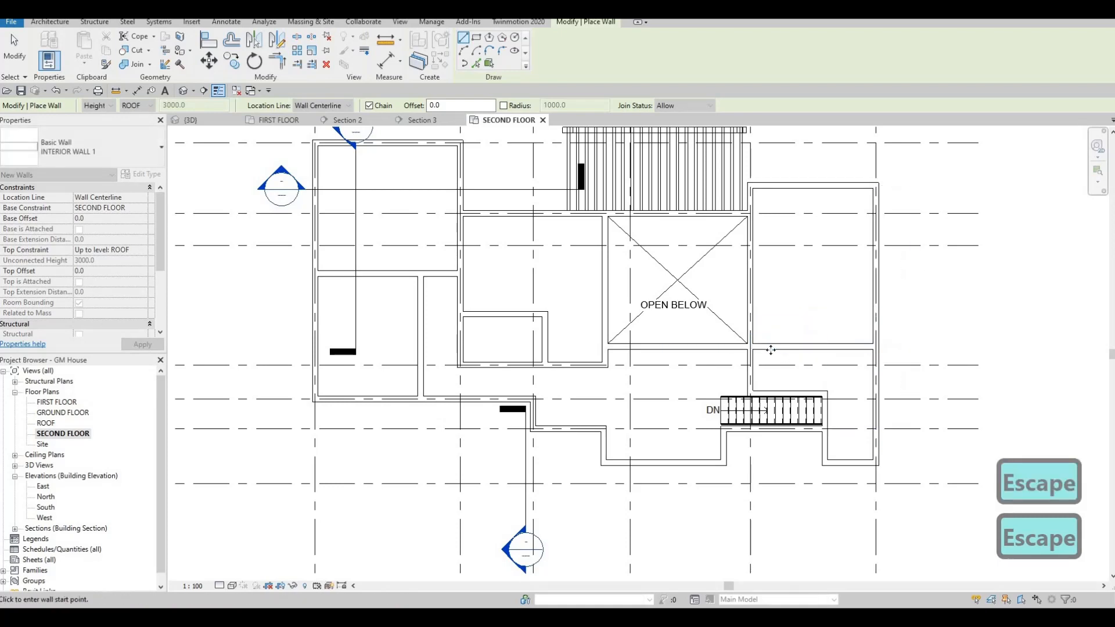
pyautogui.press('r')
pyautogui.press('s')
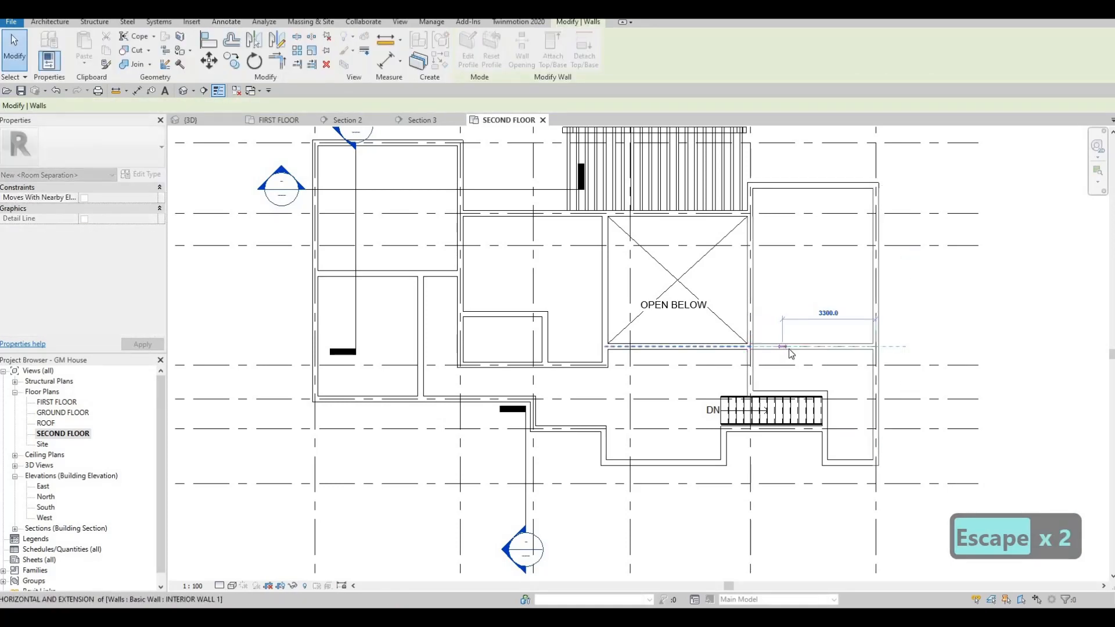
pyautogui.press('c')
pyautogui.press('s')
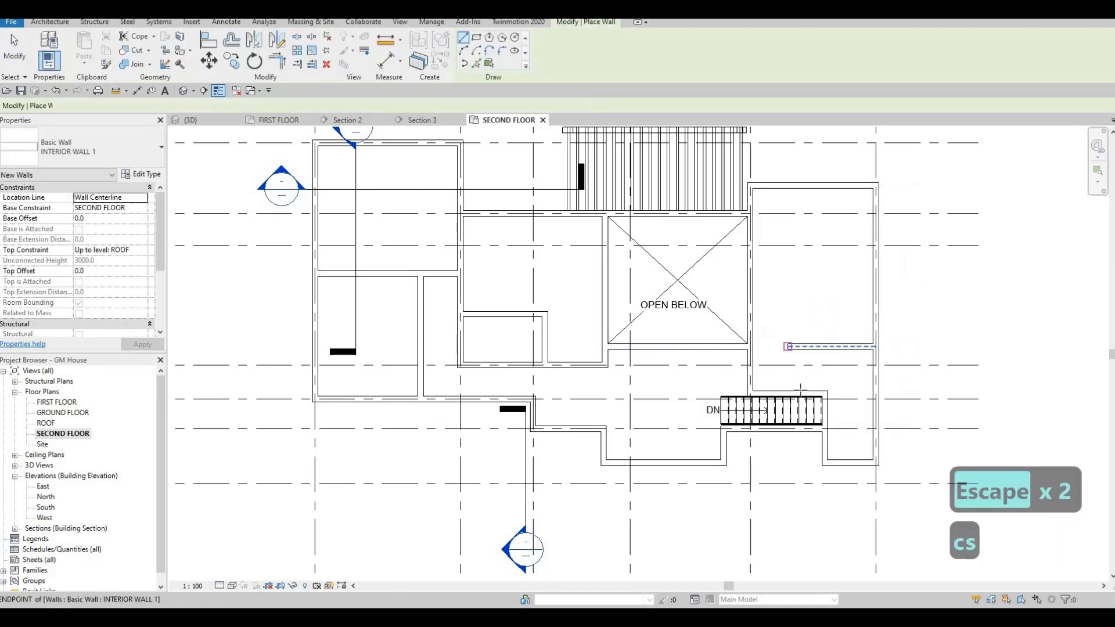
pyautogui.click(798, 365)
pyautogui.press('Escape')
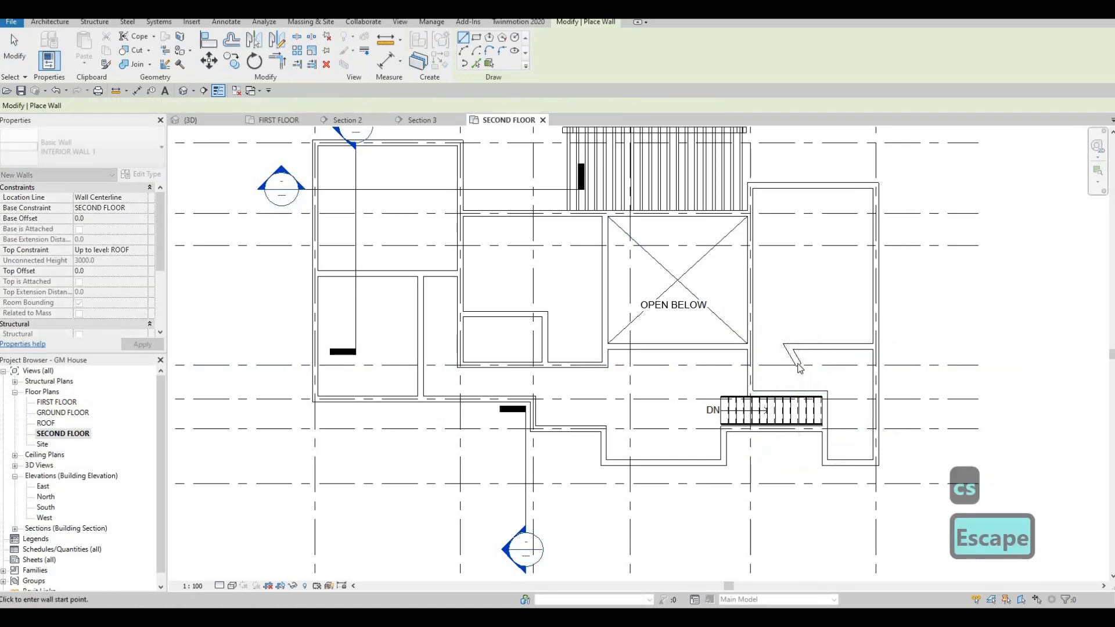
pyautogui.hotkey('ctrl', 'z')
pyautogui.press('Escape')
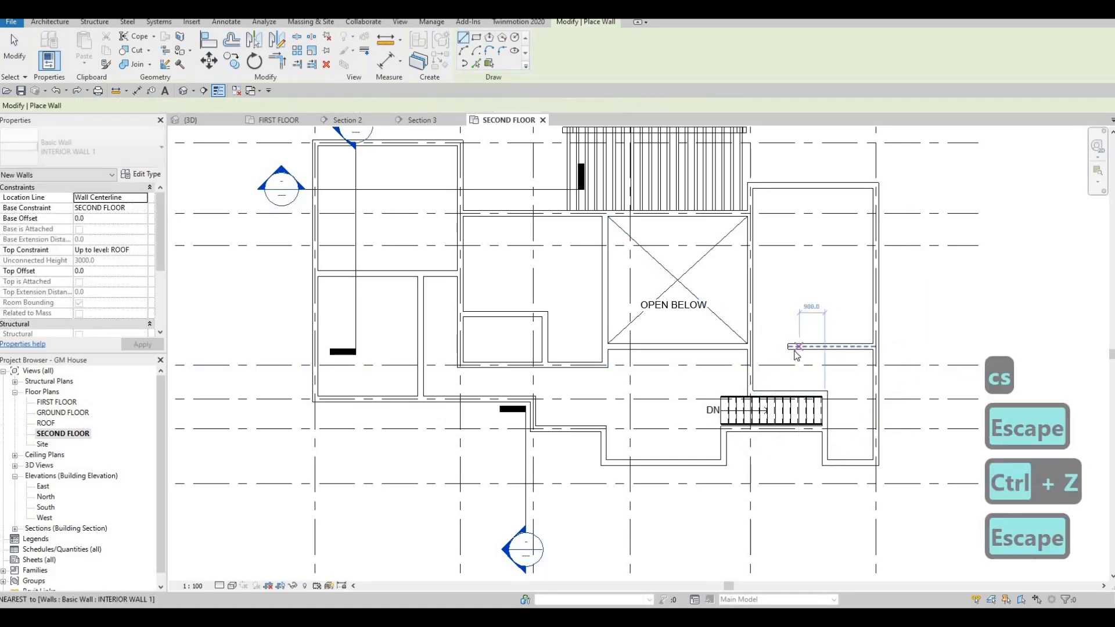
pyautogui.press('Escape')
pyautogui.press('Escape')
pyautogui.press('Escape')
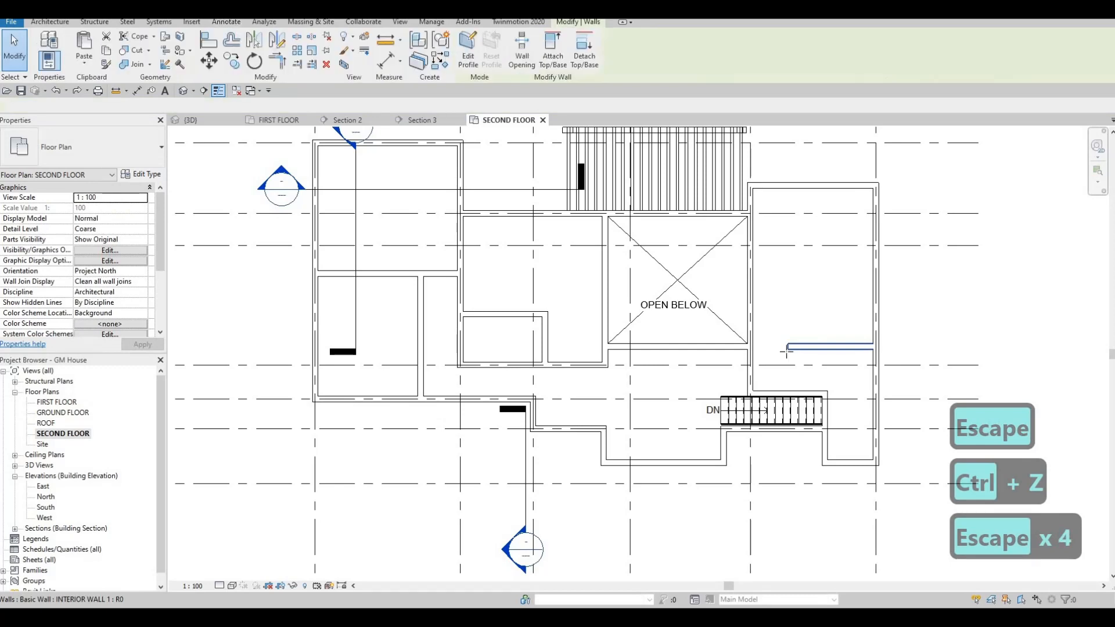
# Draw a vertical INTERIOR WALL 1 wall from the new wall's free end down to the wall above the stairs
pyautogui.press('c')
pyautogui.press('s')
pyautogui.click(787, 388)
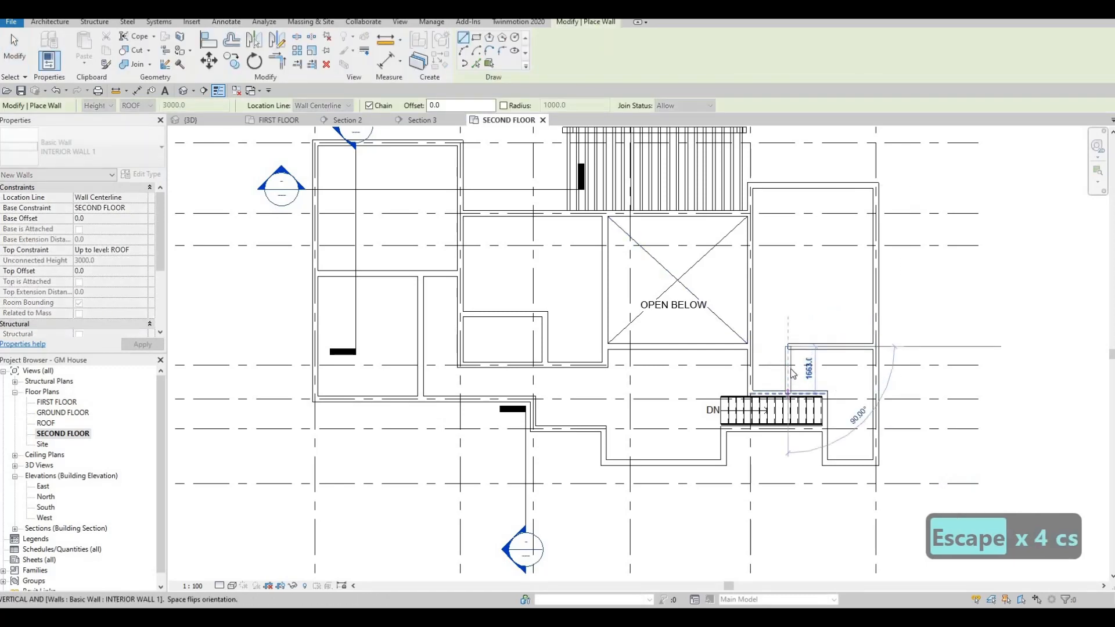
pyautogui.press('Escape')
pyautogui.press('Escape')
# Set the distance from the short vertical wall above the stairs to the wall beside the OPEN BELOW room to 1400 mm
pyautogui.click(785, 384)
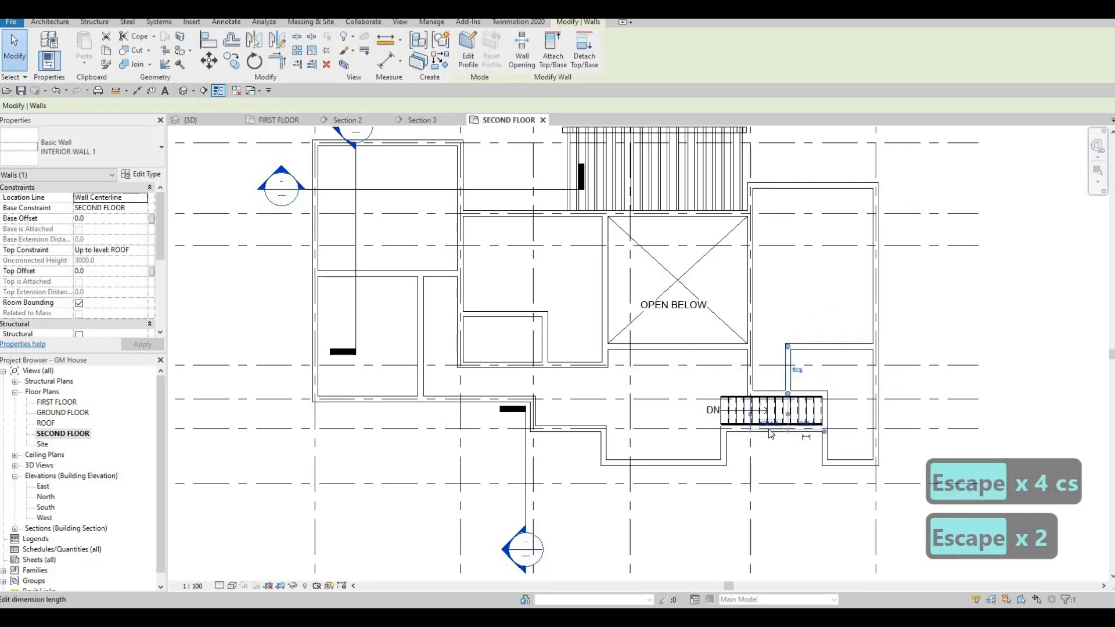
pyautogui.scroll(3, 775, 423)
pyautogui.click(764, 430)
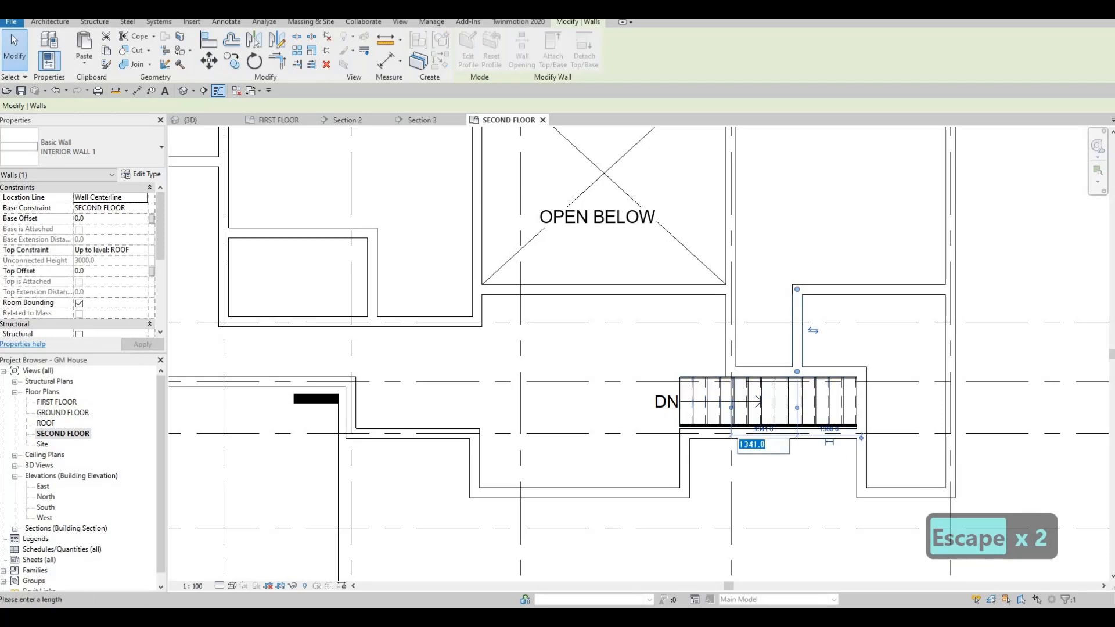
pyautogui.write('1400')
pyautogui.press('Return')
pyautogui.press('Escape')
pyautogui.press('Escape')
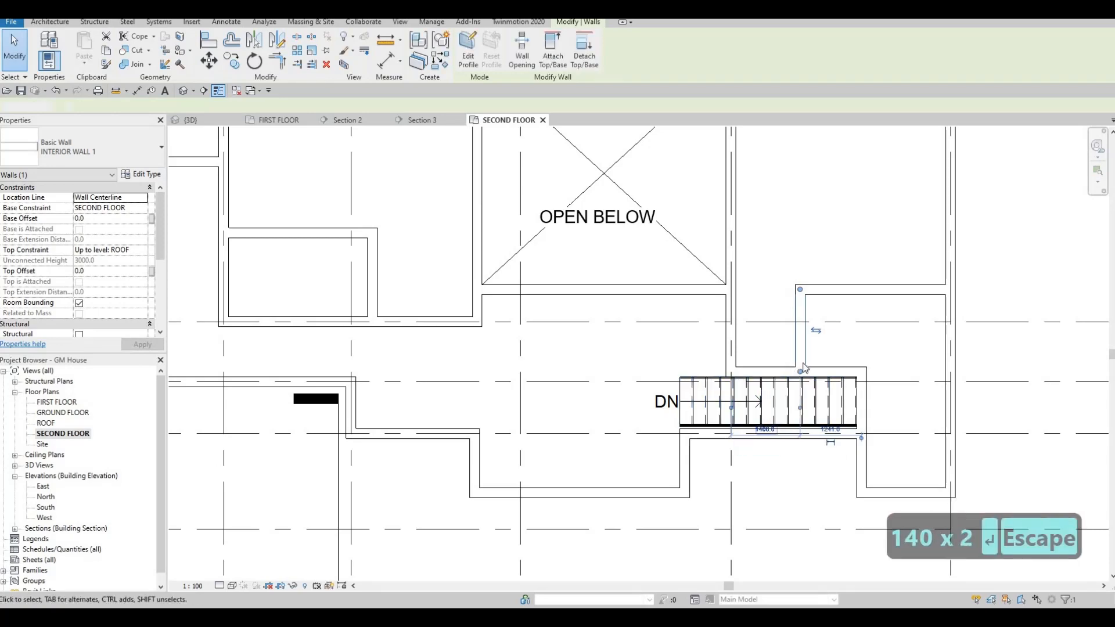
pyautogui.moveTo(780, 370); pyautogui.dragTo(756, 381, button='middle')
pyautogui.scroll(-3, 756, 380)
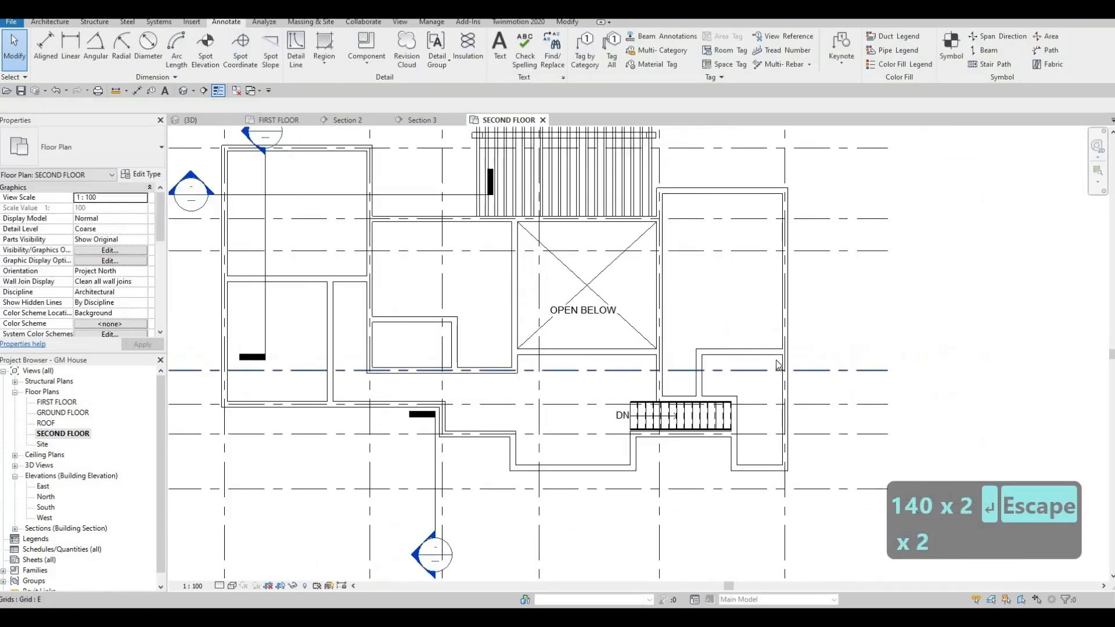
pyautogui.moveTo(787, 341); pyautogui.dragTo(793, 362, button='middle')
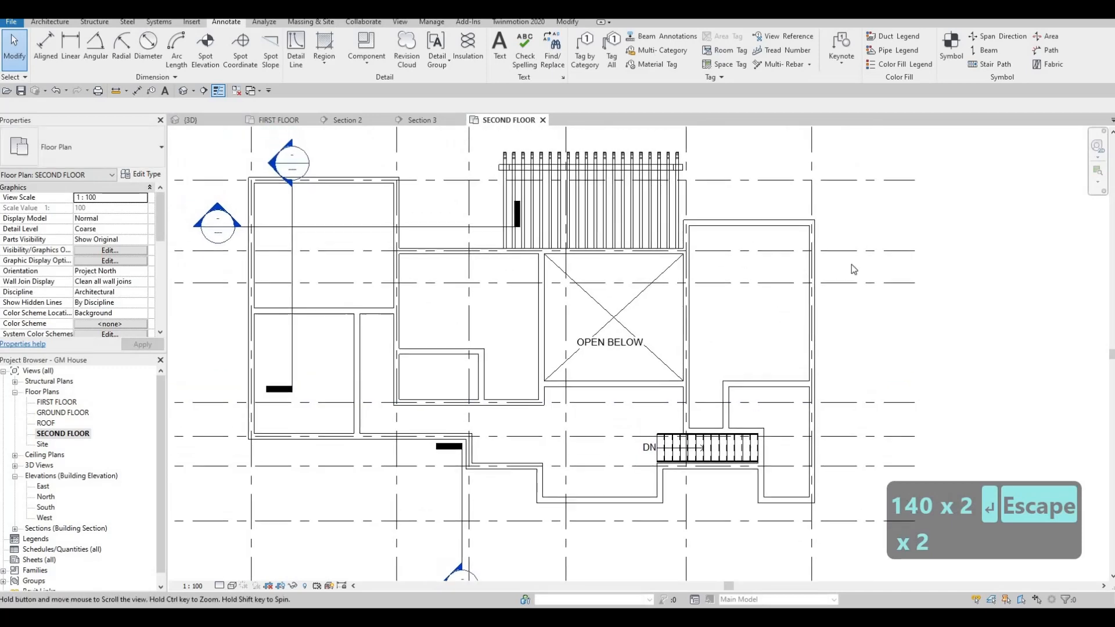
pyautogui.moveTo(802, 266); pyautogui.dragTo(792, 299, button='middle')
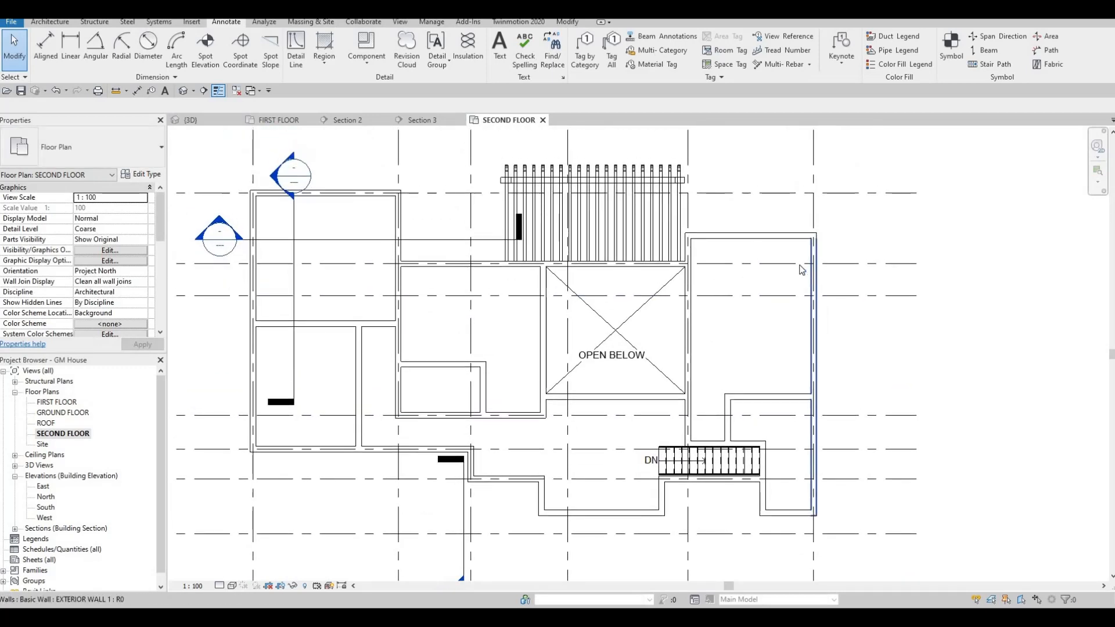
pyautogui.scroll(-2, 778, 310)
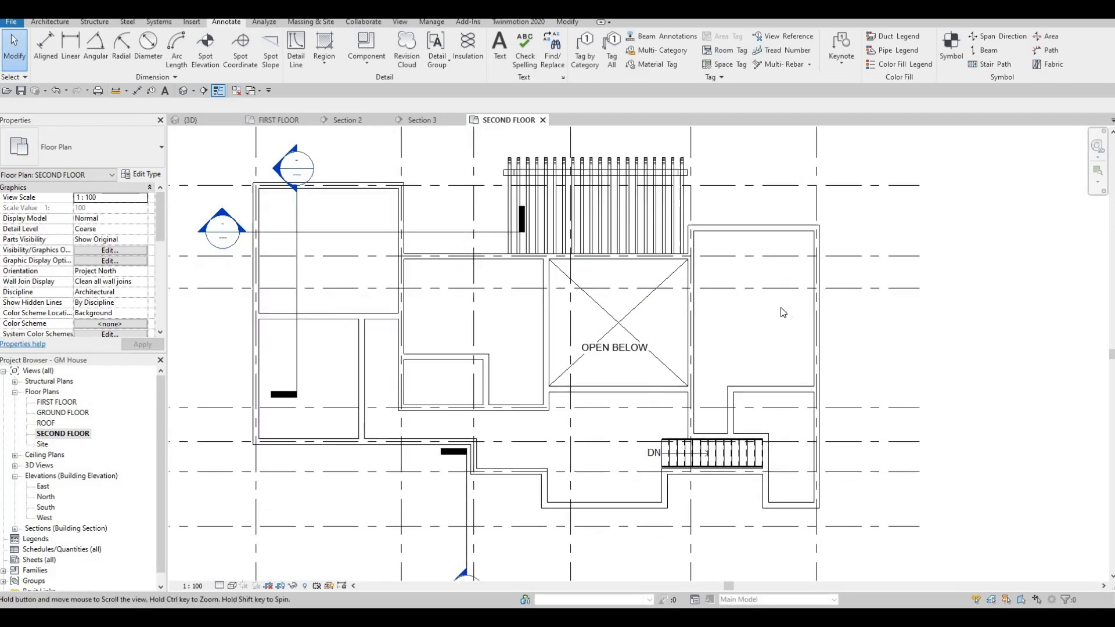
pyautogui.moveTo(808, 278); pyautogui.dragTo(808, 289, button='middle')
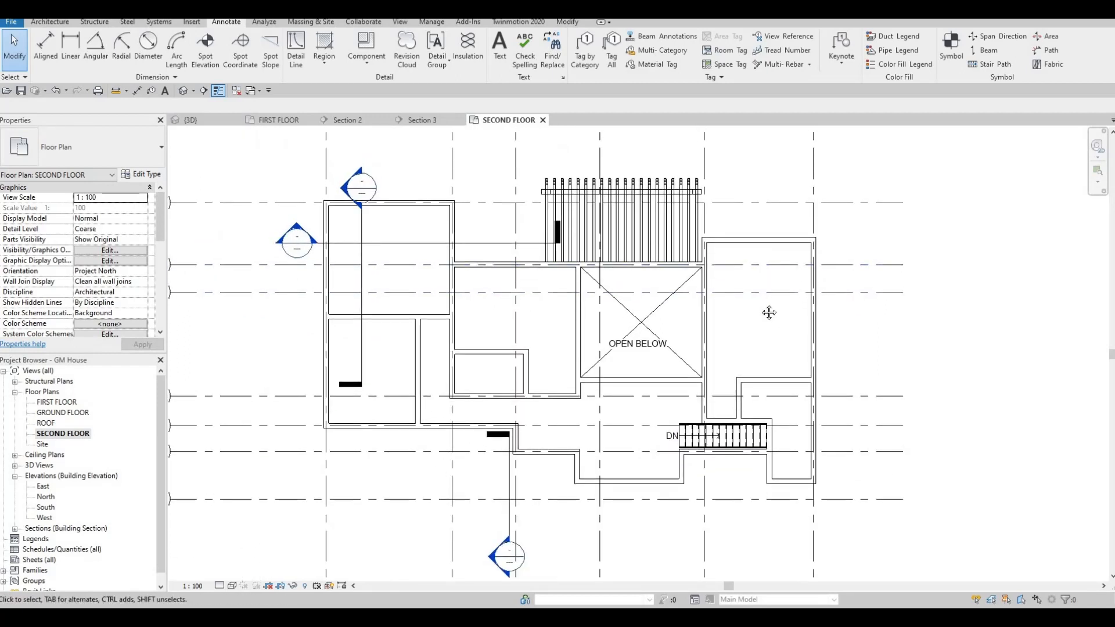
pyautogui.moveTo(772, 274); pyautogui.dragTo(780, 243, button='middle')
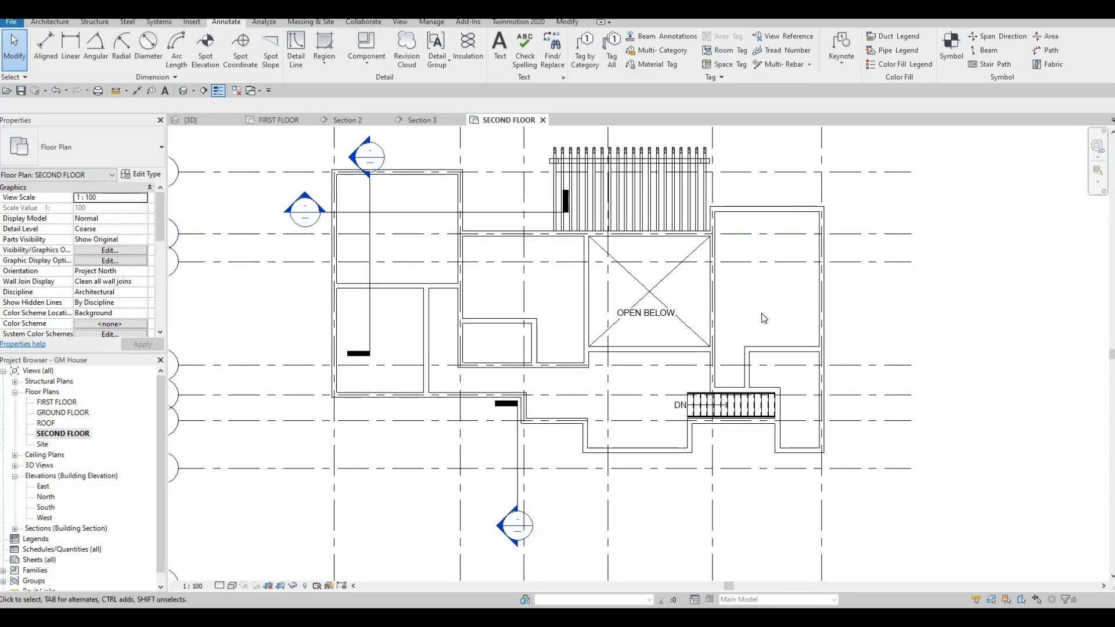
pyautogui.moveTo(783, 206); pyautogui.dragTo(787, 237, button='middle')
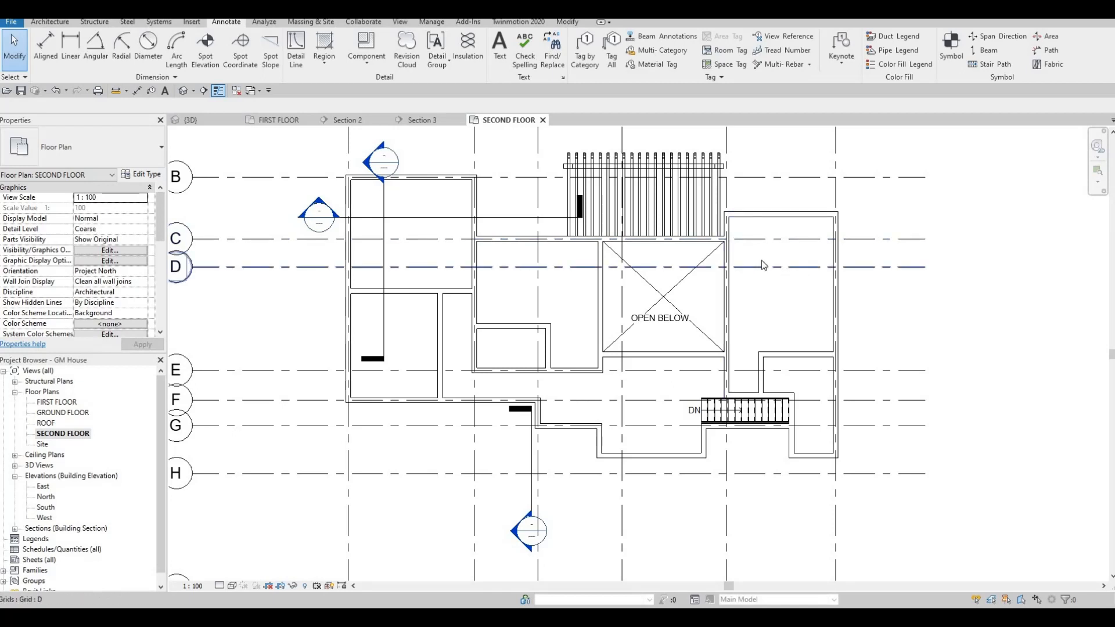
pyautogui.scroll(-2, 787, 247)
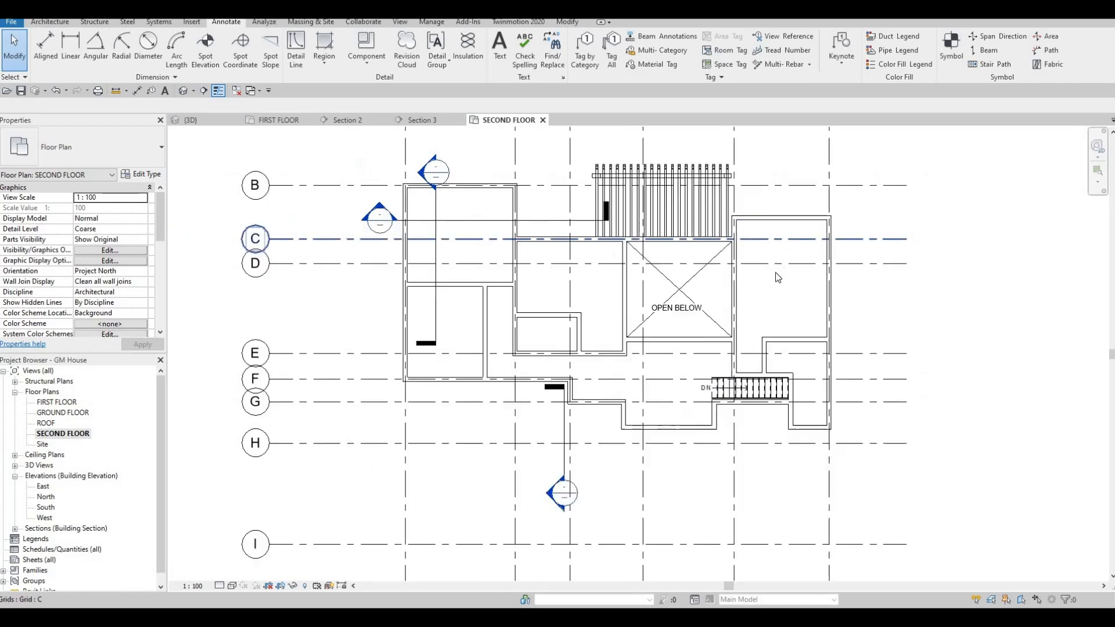
pyautogui.scroll(3, 734, 283)
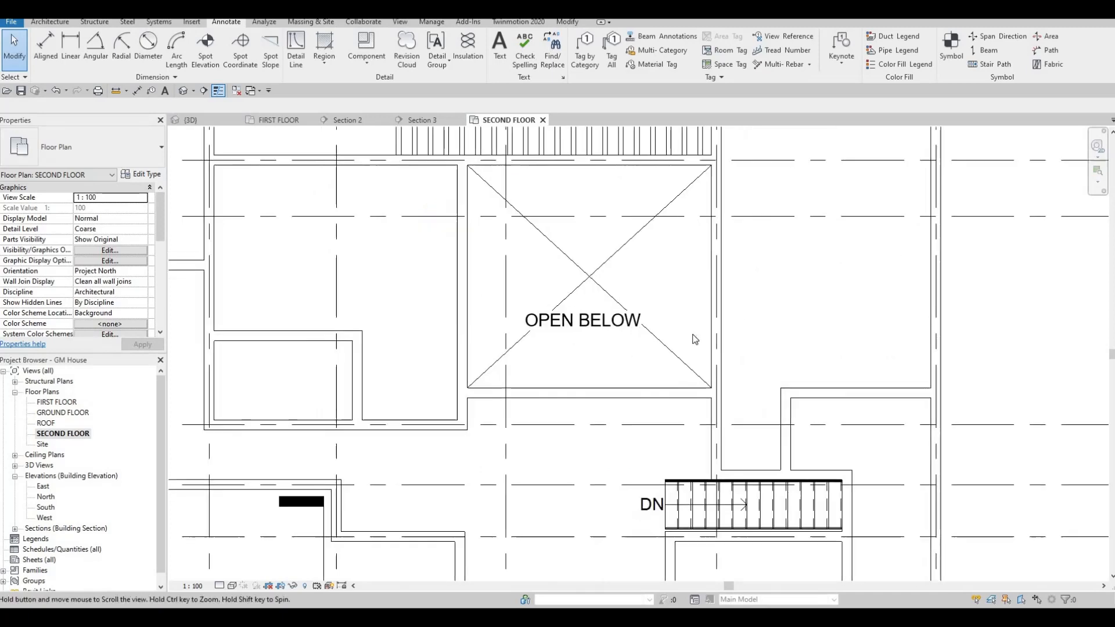
pyautogui.scroll(-2, 795, 353)
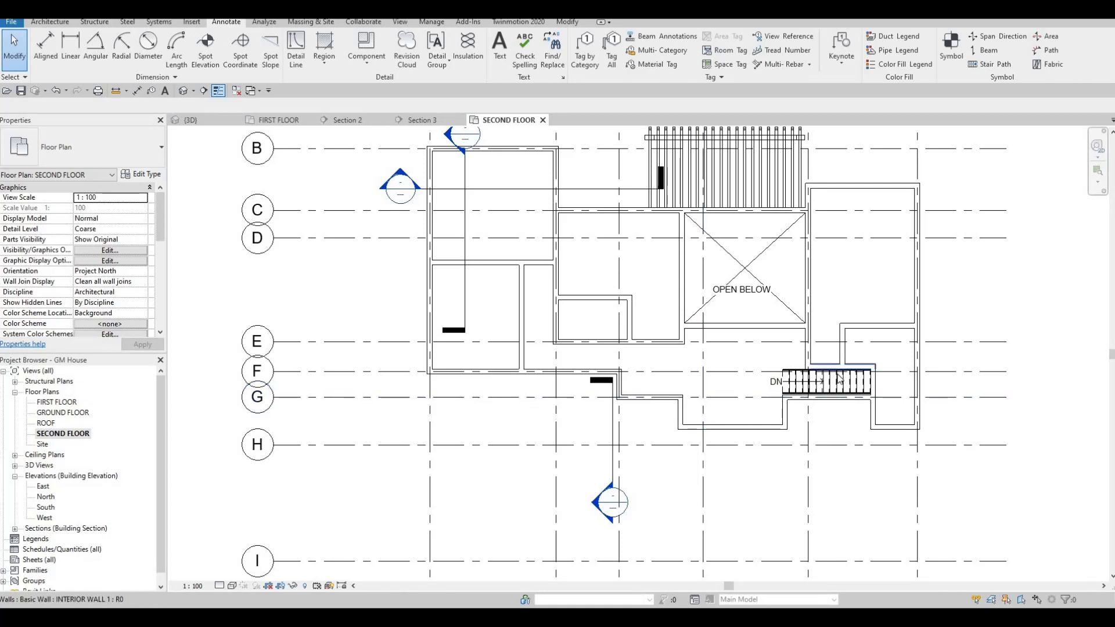
pyautogui.scroll(-2, 746, 385)
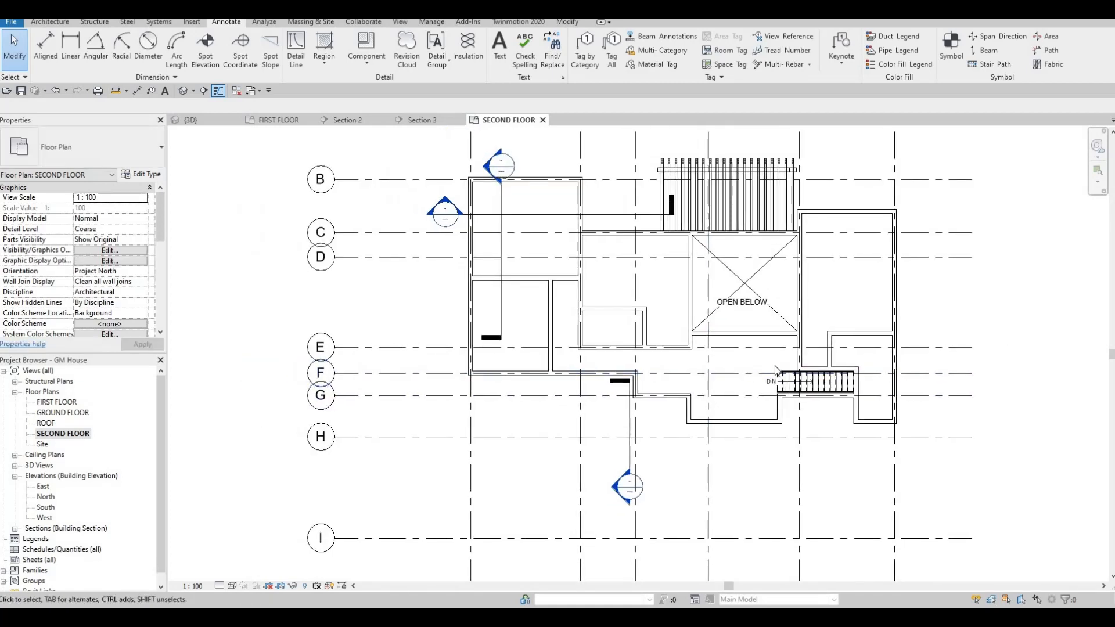
pyautogui.moveTo(800, 390); pyautogui.dragTo(775, 386, button='middle')
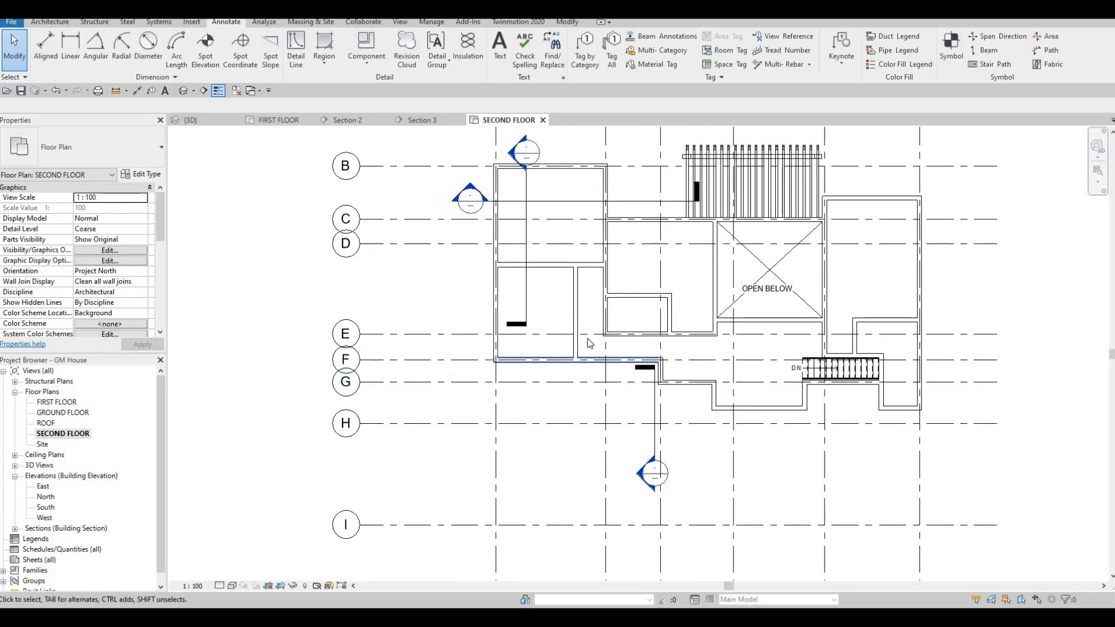
pyautogui.moveTo(651, 293); pyautogui.dragTo(666, 350, button='middle')
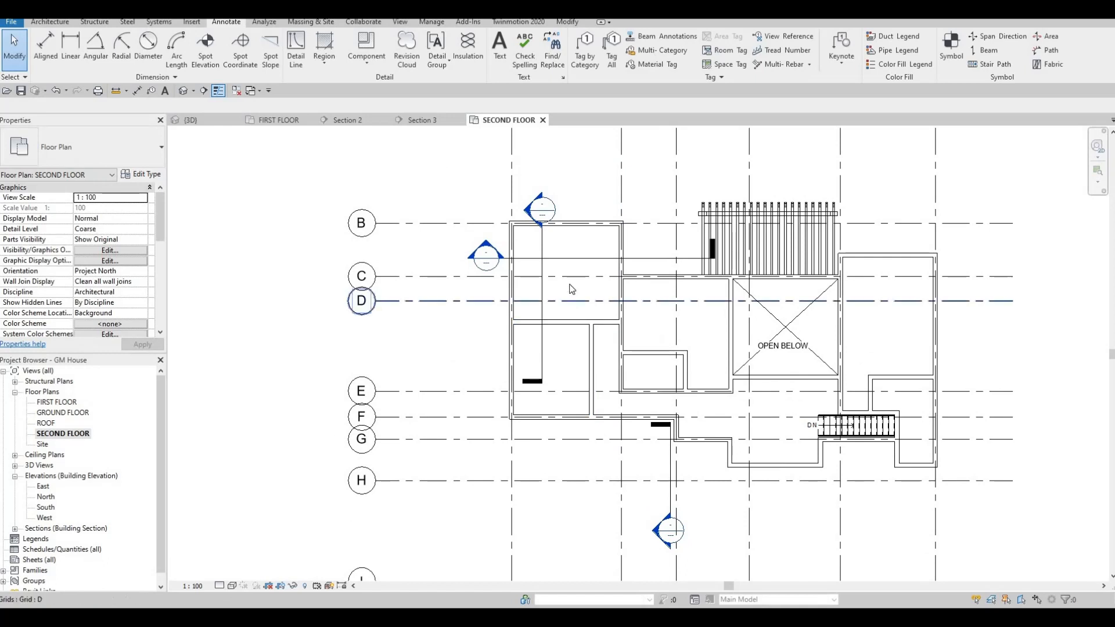
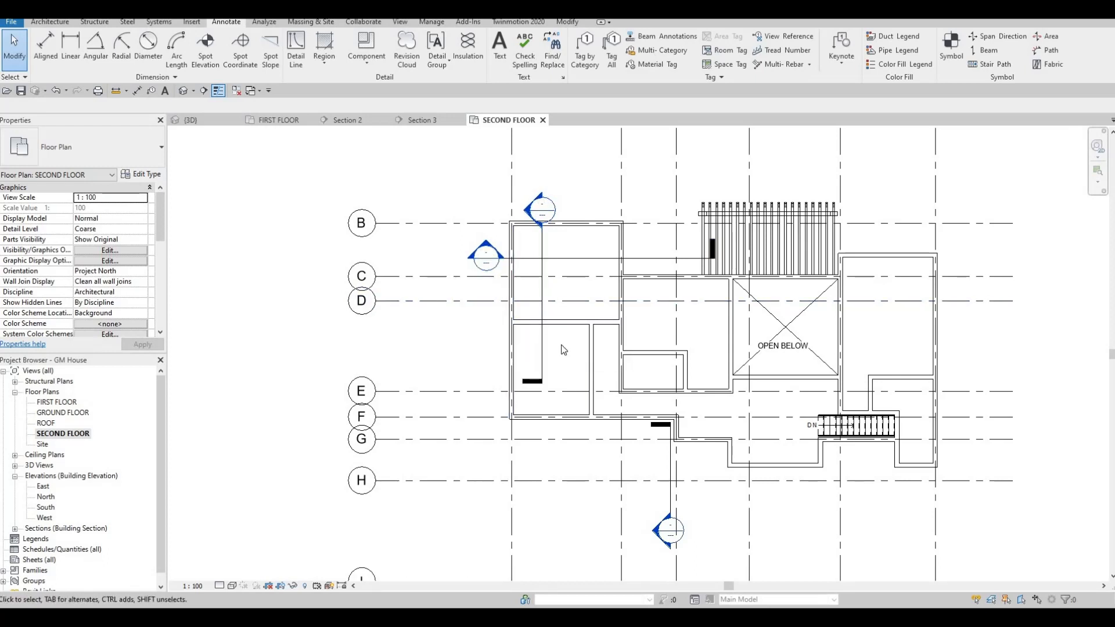
pyautogui.moveTo(562, 343); pyautogui.dragTo(528, 316, button='middle')
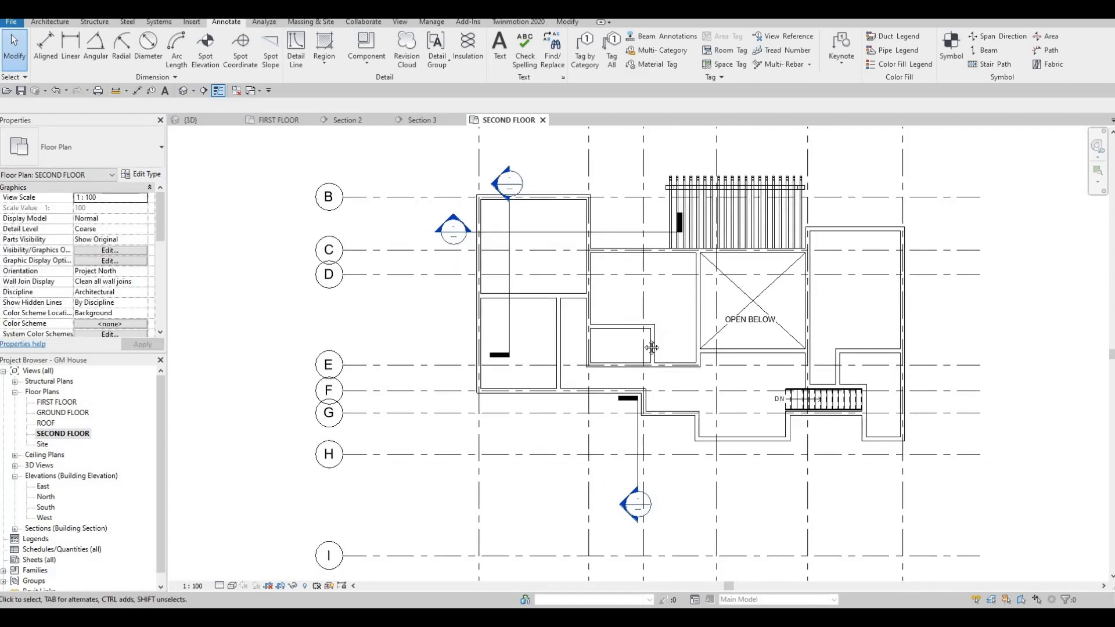
pyautogui.moveTo(663, 321); pyautogui.dragTo(640, 343, button='middle')
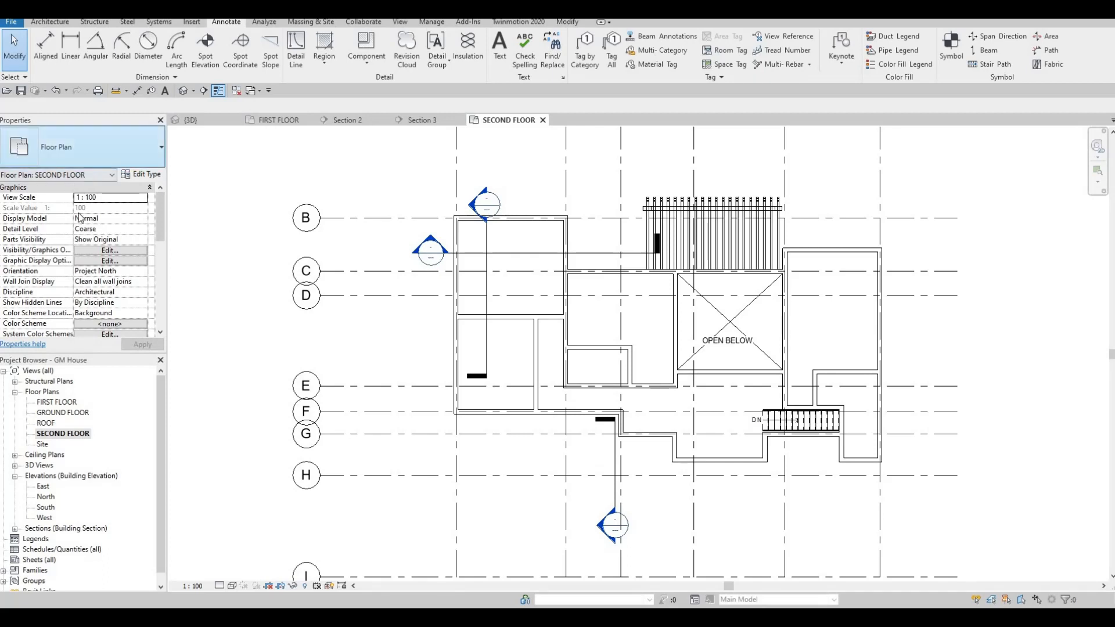
# Set the underlay base level of the SECOND FLOOR plan view to FIRST FLOOR
pyautogui.scroll(-6, 94, 262)
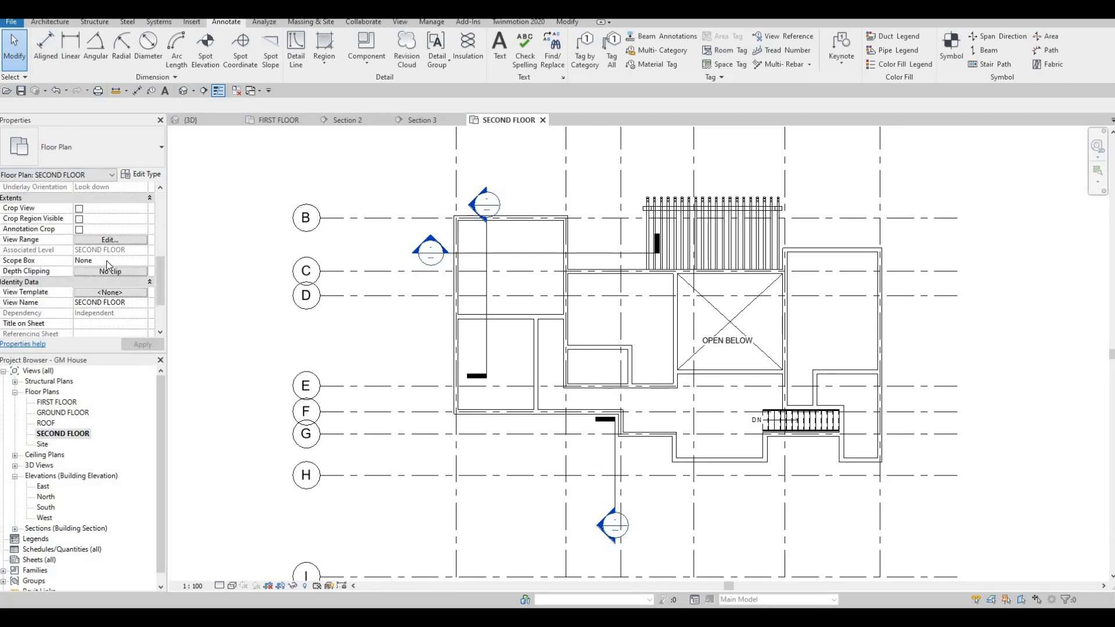
pyautogui.scroll(-1, 106, 260)
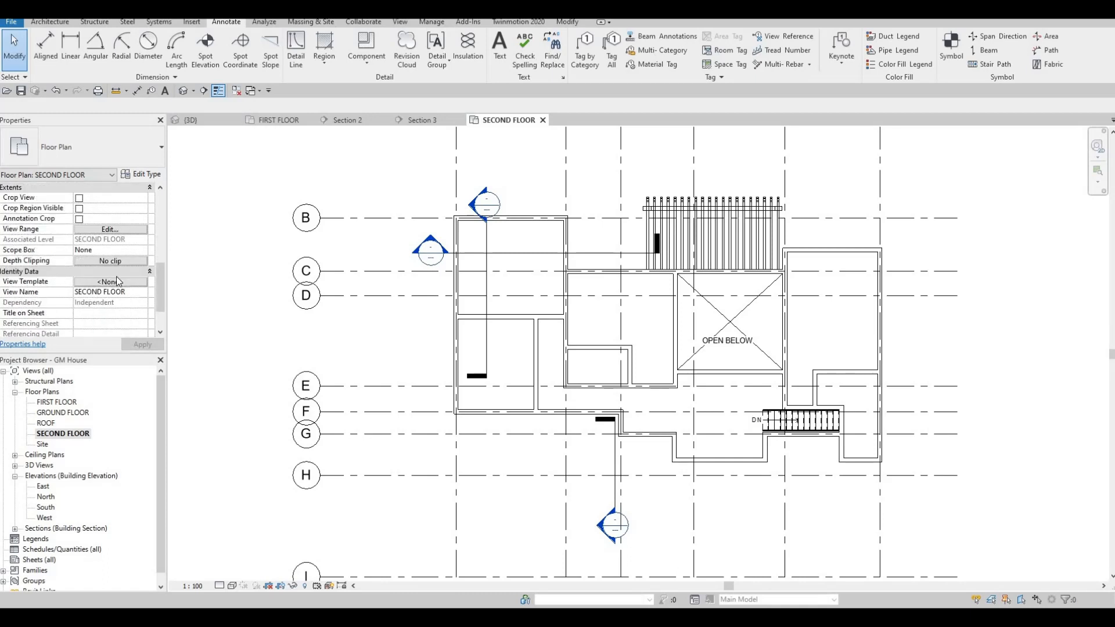
pyautogui.scroll(4, 116, 278)
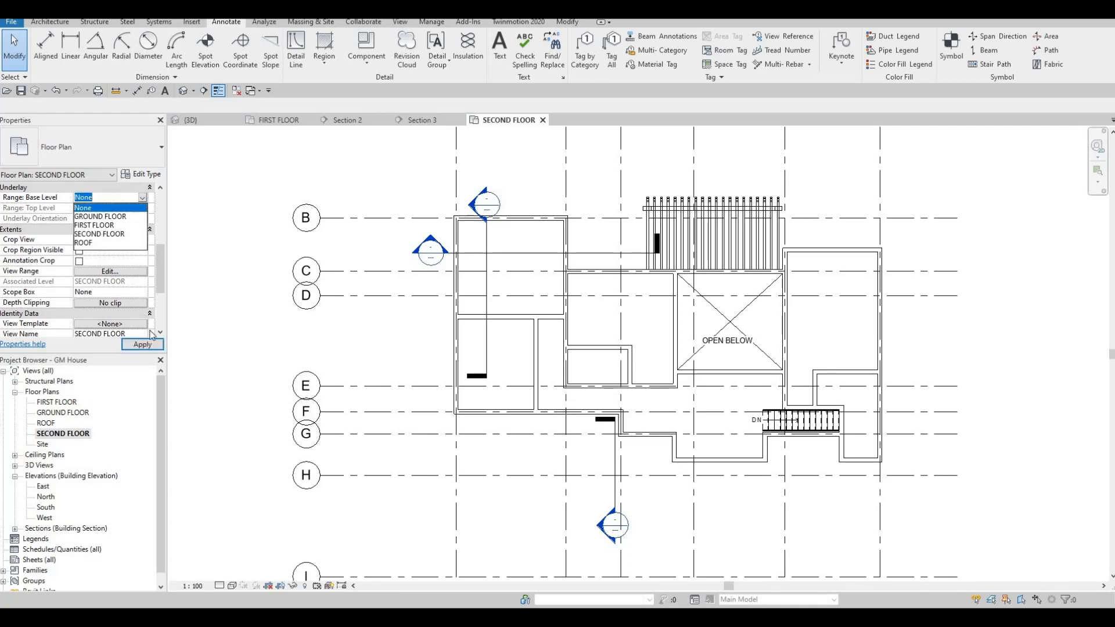
pyautogui.press('Down')
pyautogui.press('Down')
pyautogui.press('Return')
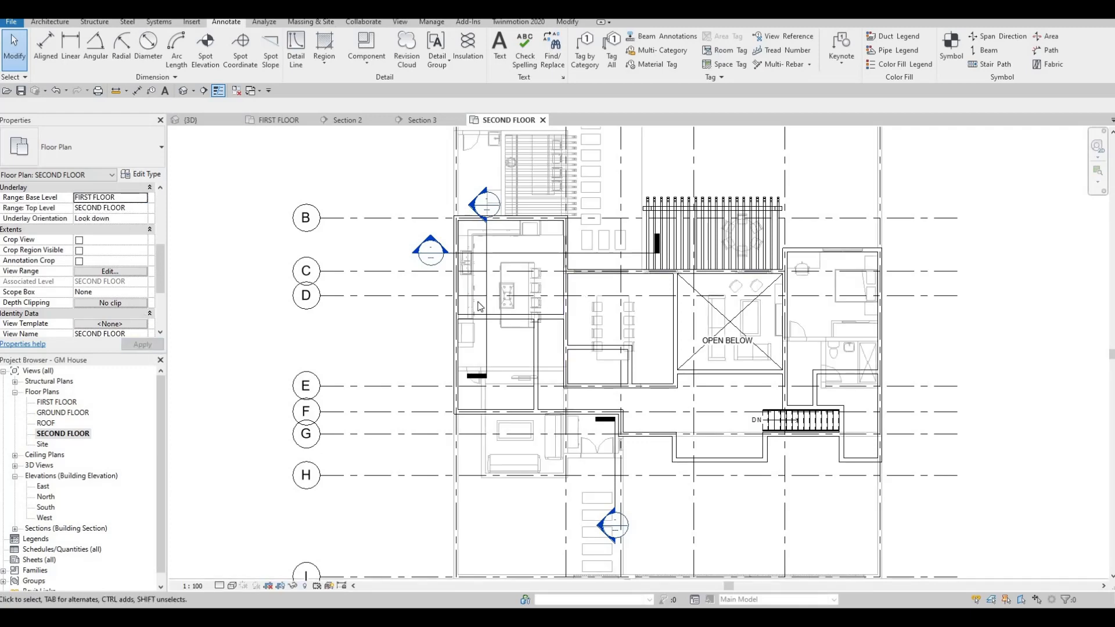
# Place a 750 x 2000mm single-panel wood door, matching the bedroom door below, in the wall beside the DN end of the stair
pyautogui.moveTo(487, 301); pyautogui.dragTo(378, 299, button='middle')
pyautogui.press('Escape')
pyautogui.press('Escape')
pyautogui.press('Escape')
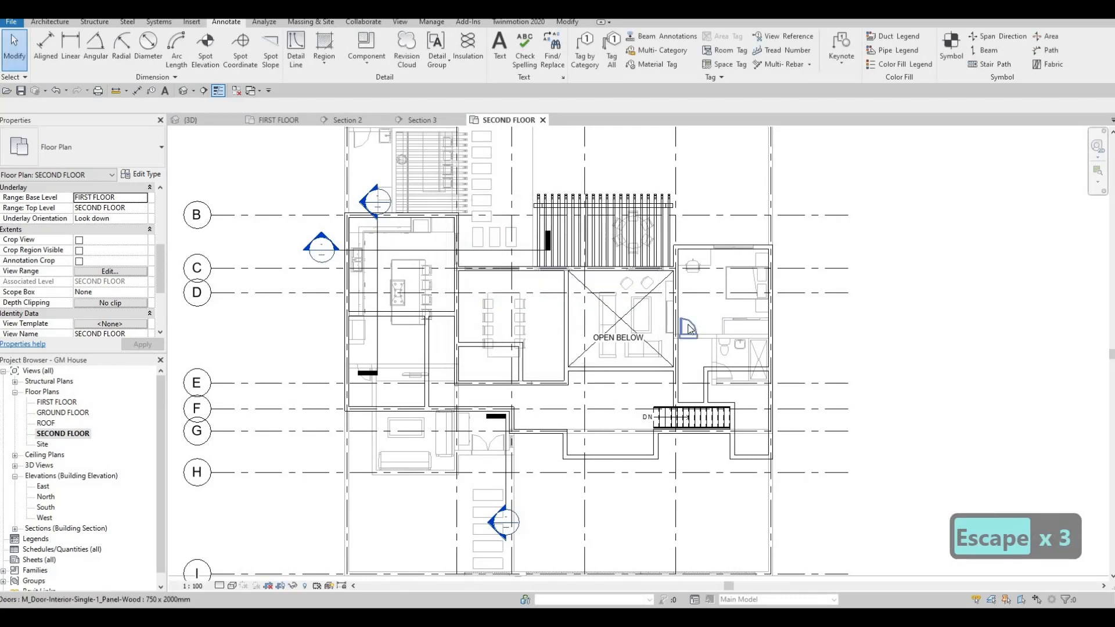
pyautogui.click(688, 327)
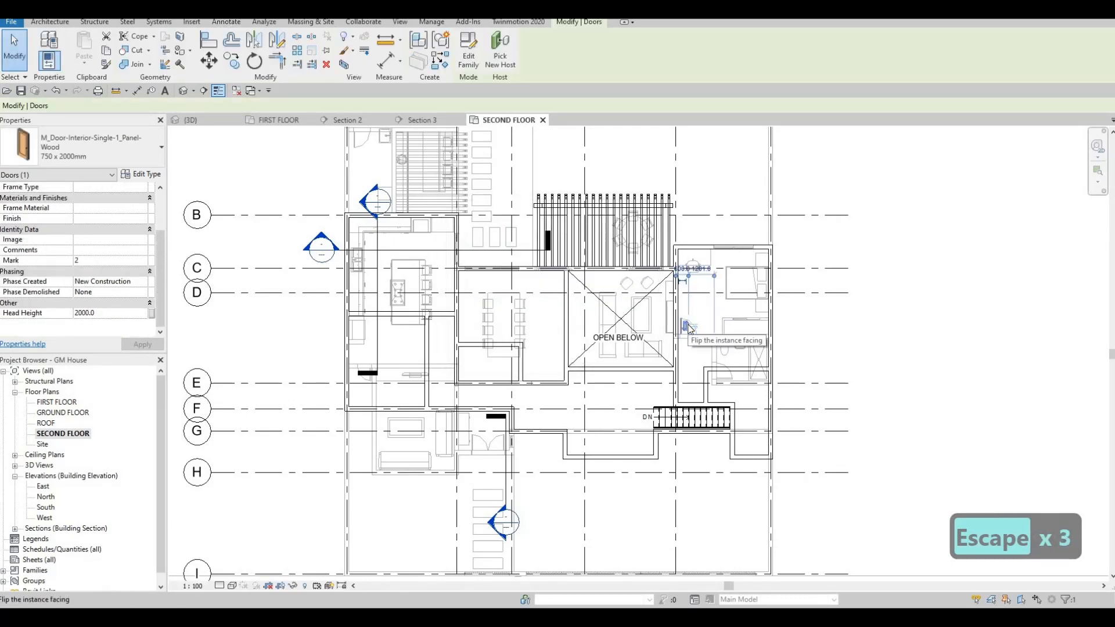
pyautogui.press('c')
pyautogui.press('s')
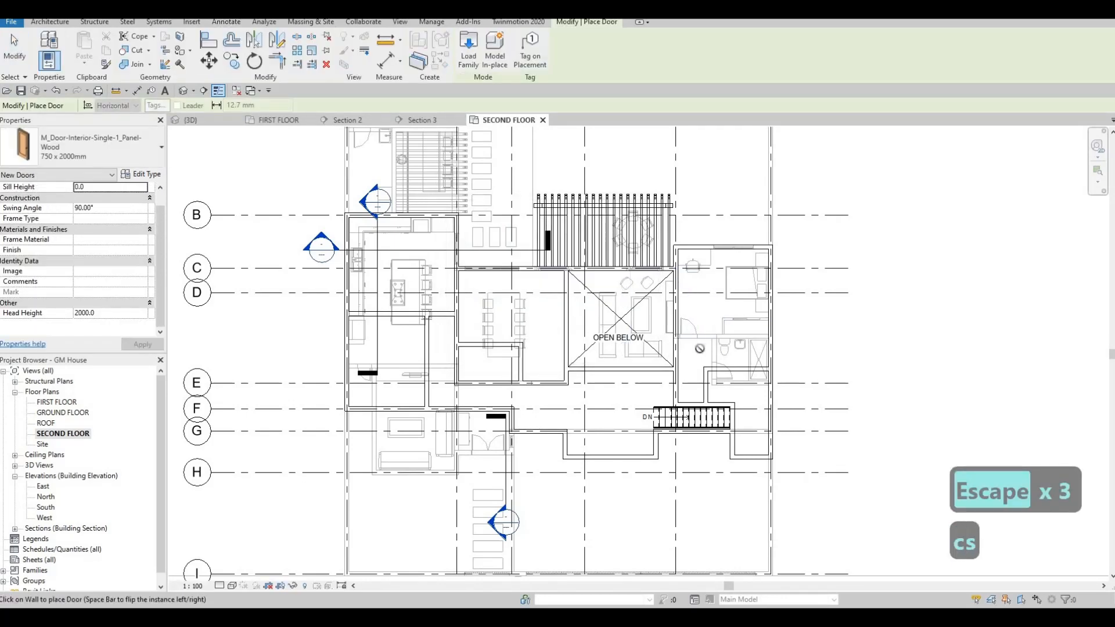
pyautogui.scroll(3, 680, 342)
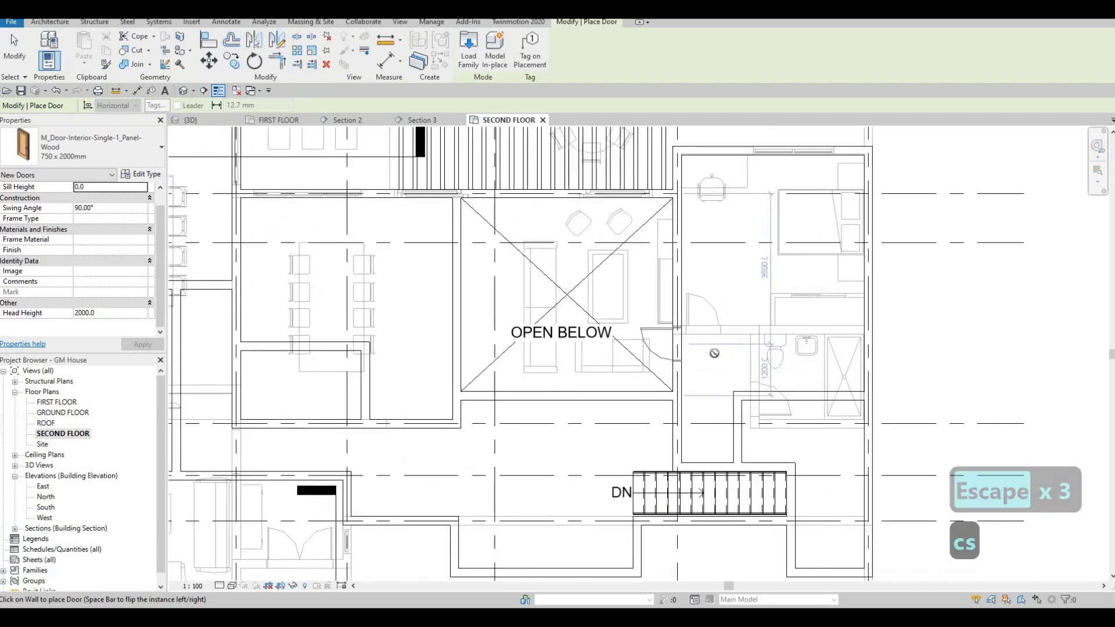
pyautogui.click(676, 431)
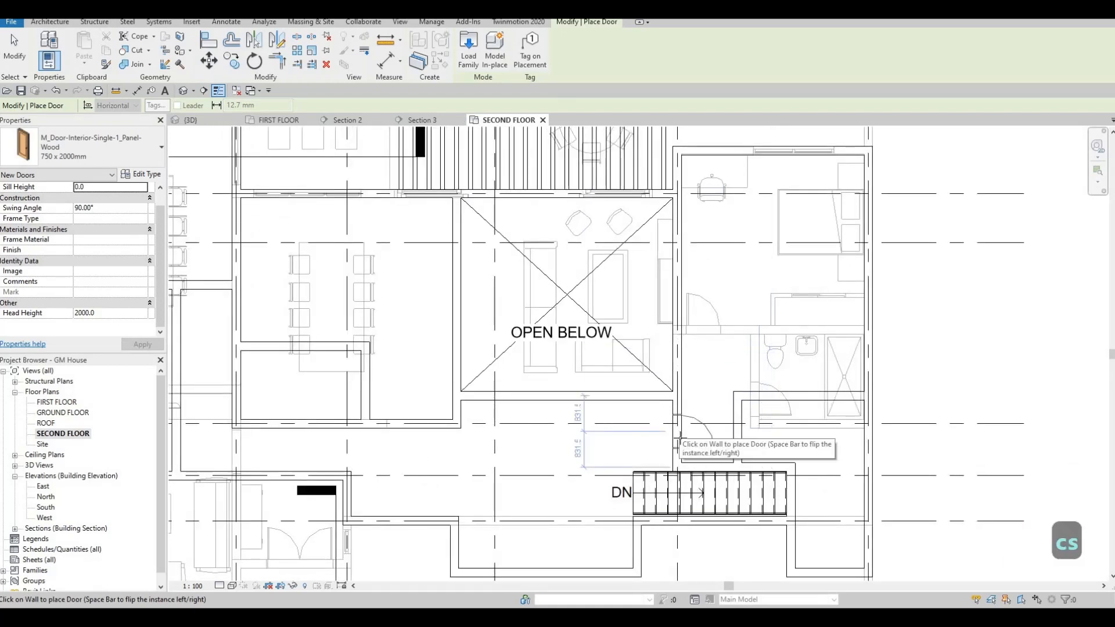
pyautogui.press('Escape')
pyautogui.press('Escape')
pyautogui.press('Escape')
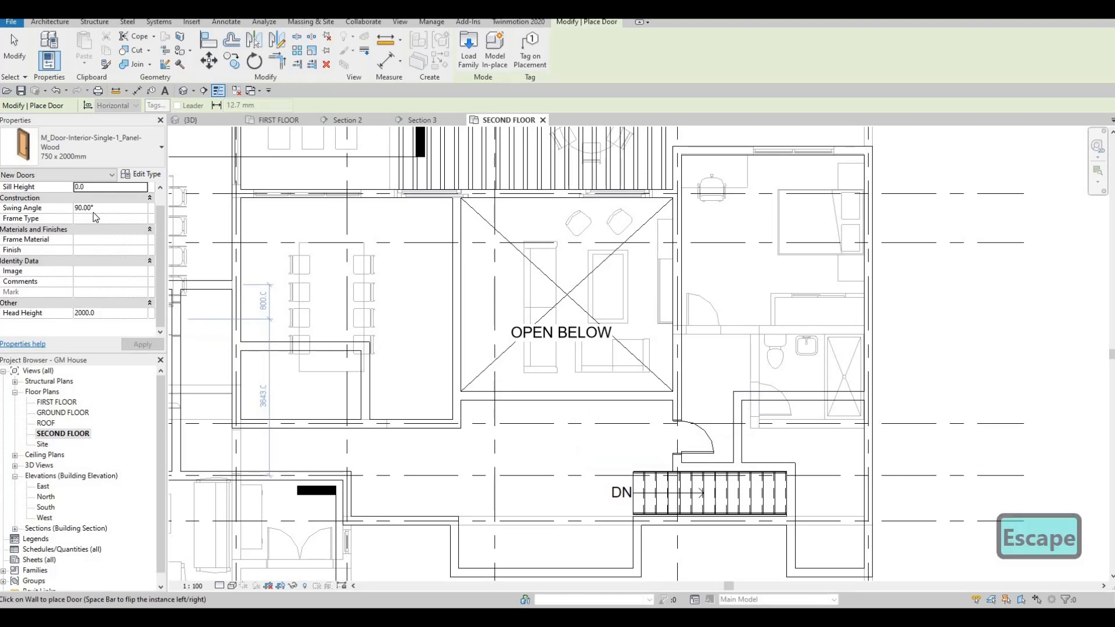
# Turn off the second floor plan's underlay by setting its base level to None
pyautogui.scroll(1, 94, 217)
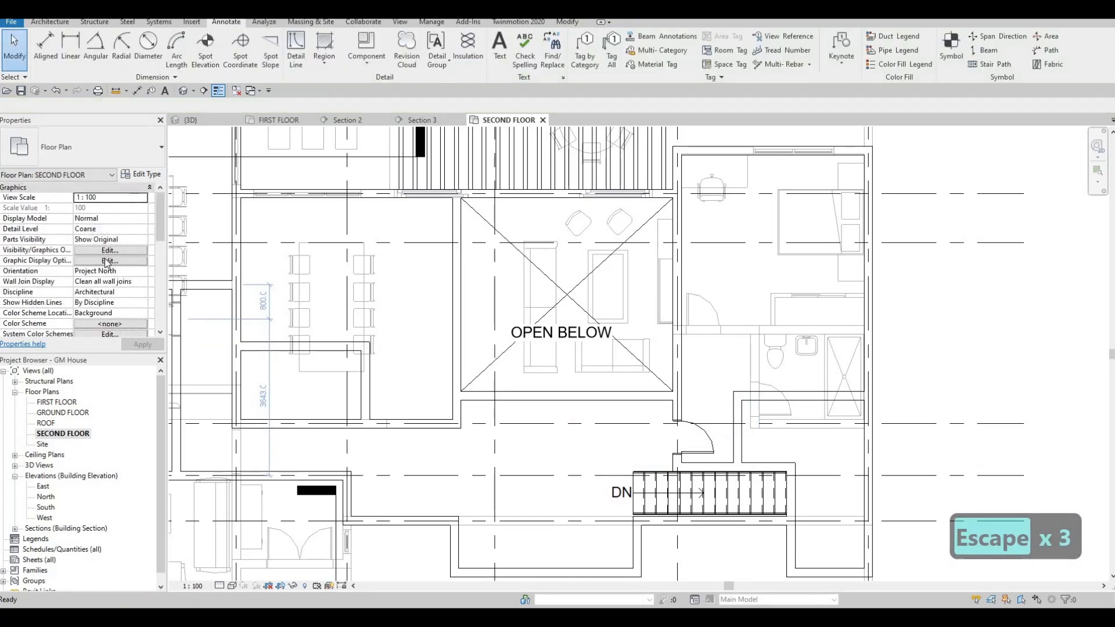
pyautogui.scroll(-3, 144, 286)
pyautogui.click(104, 281)
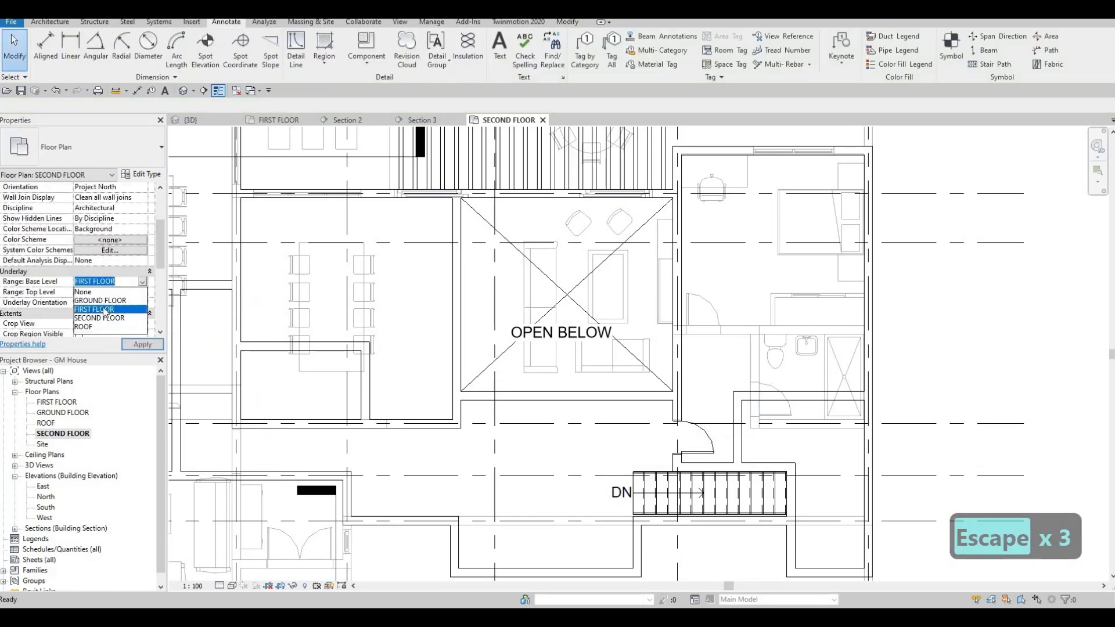
pyautogui.click(83, 291)
pyautogui.click(143, 344)
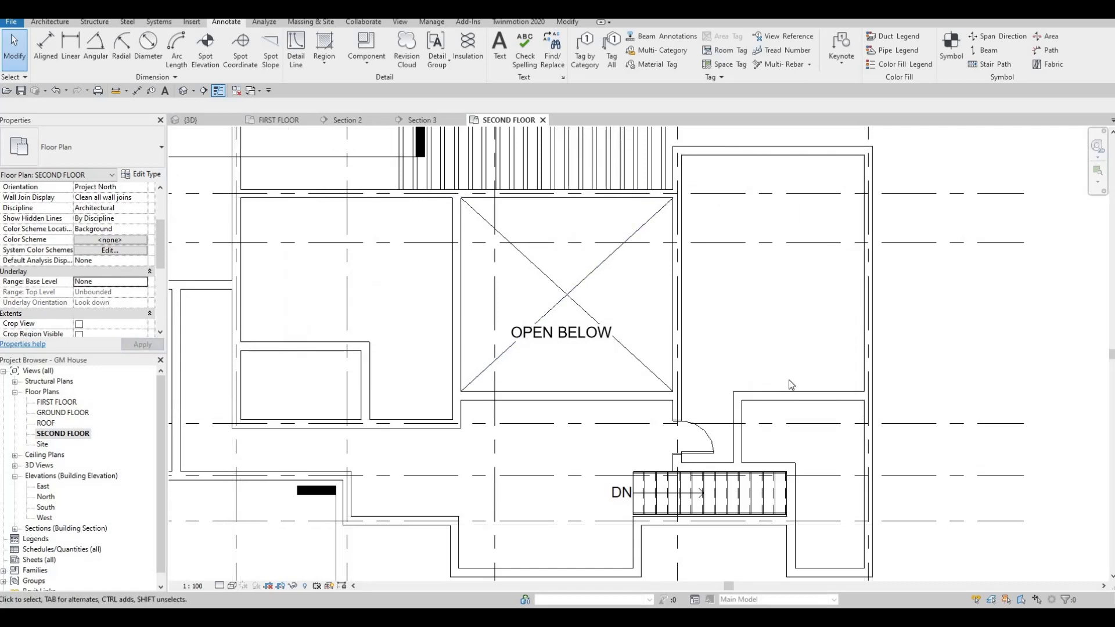
# Nudge the new door beside the stair slightly down along its wall
pyautogui.press('Escape')
pyautogui.scroll(-1, 787, 409)
pyautogui.press('Escape')
pyautogui.click(788, 409)
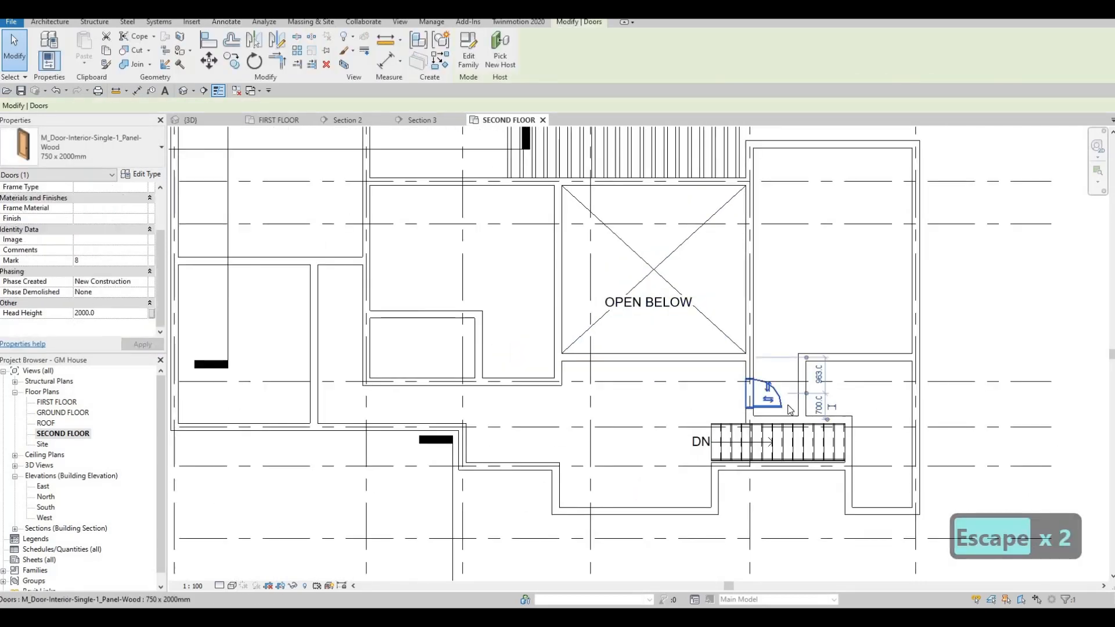
pyautogui.press('Down')
pyautogui.press('Down')
pyautogui.press('Down')
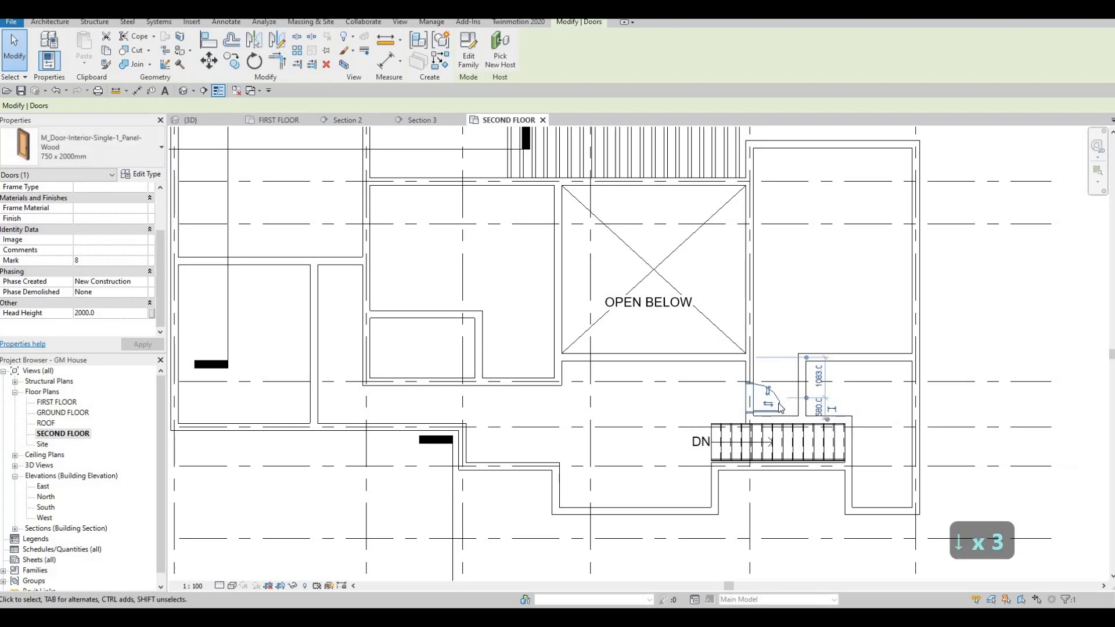
pyautogui.press('Up')
pyautogui.press('Escape')
pyautogui.press('Escape')
# Add a matching 750 x 2000mm door in the horizontal wall of the small room behind the stair, swinging into that room
pyautogui.click(779, 405)
pyautogui.press('c')
pyautogui.press('s')
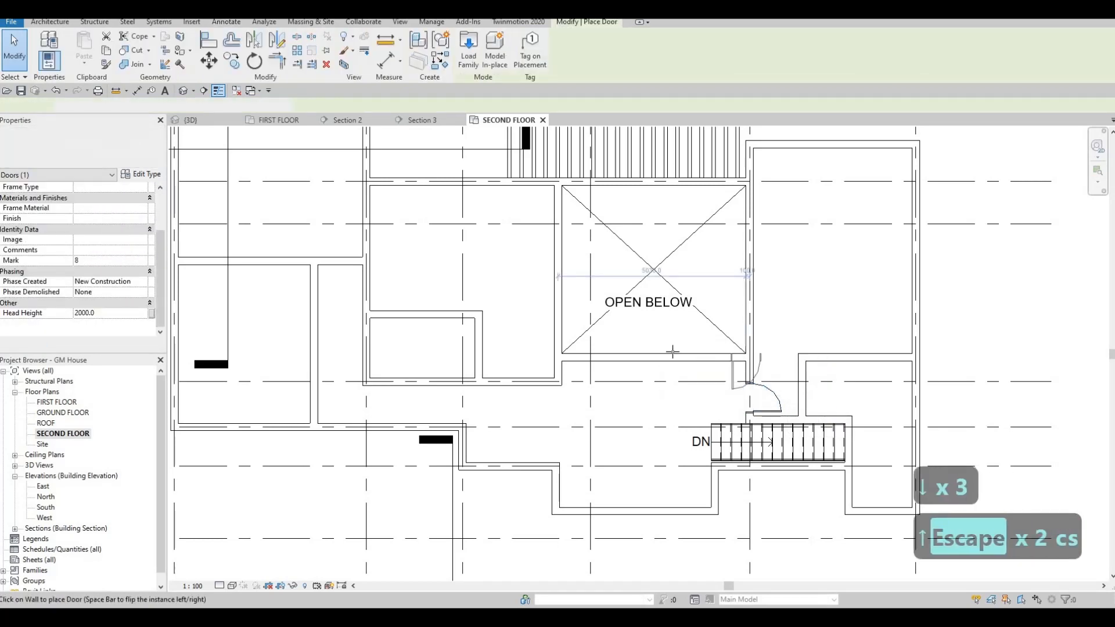
pyautogui.scroll(-1, 737, 352)
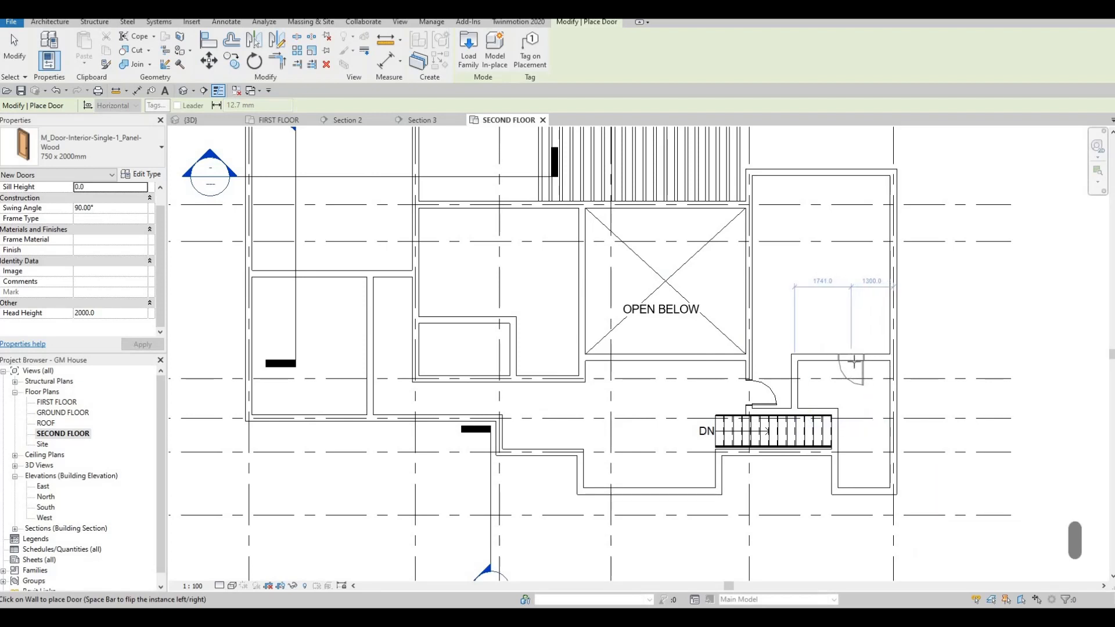
pyautogui.scroll(-2, 819, 334)
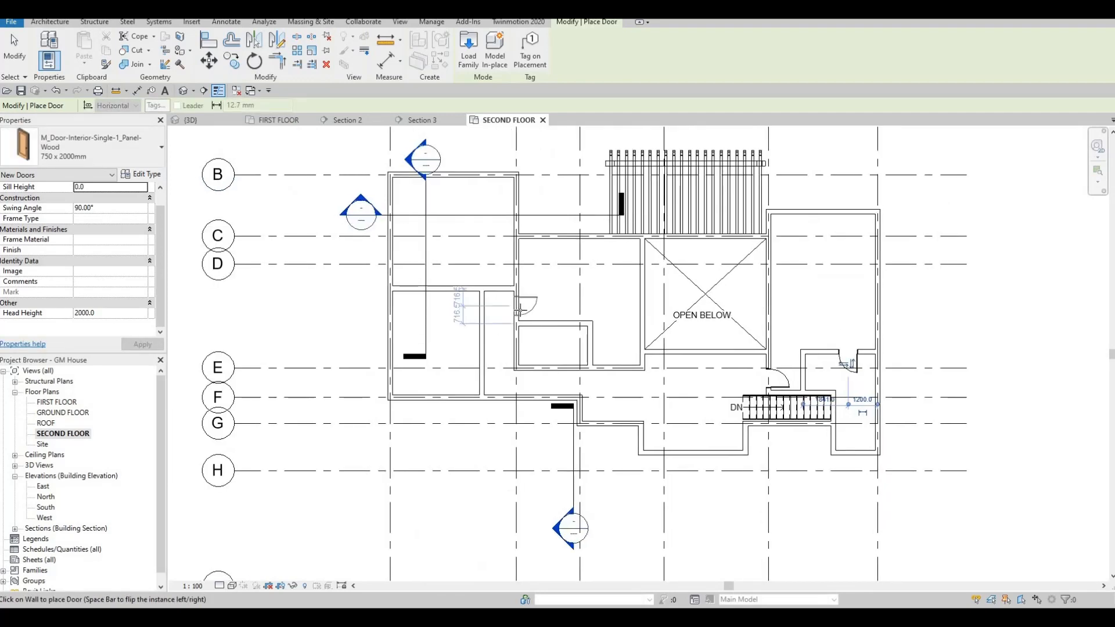
# Place two doors in the wall west of the middle bedroom, each 600 mm from the short partition and on opposite sides of it
pyautogui.scroll(2, 519, 313)
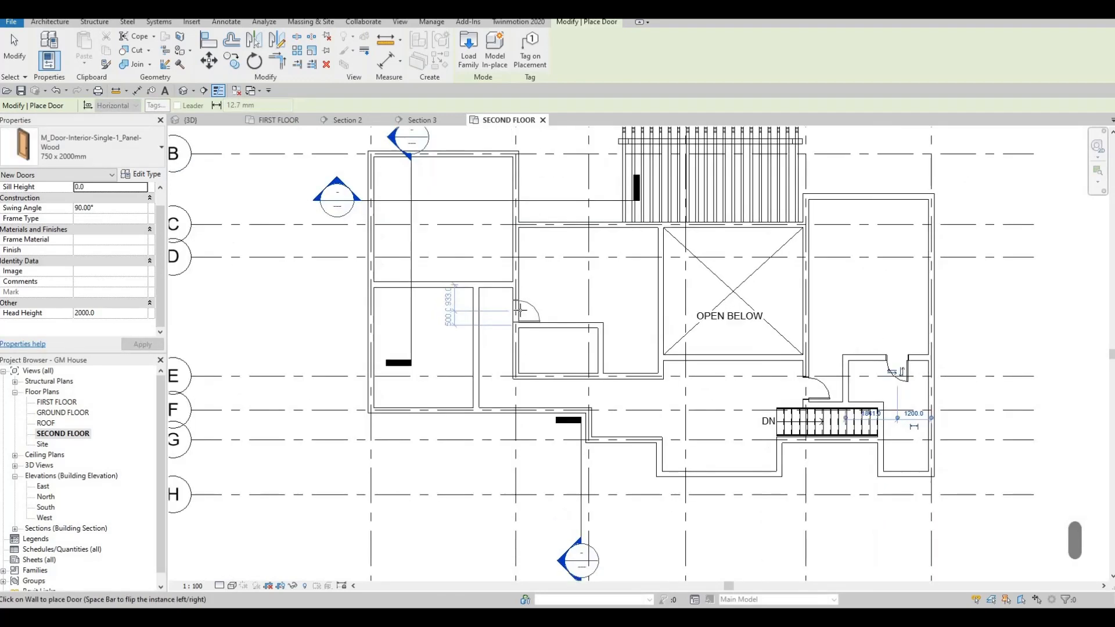
pyautogui.click(520, 307)
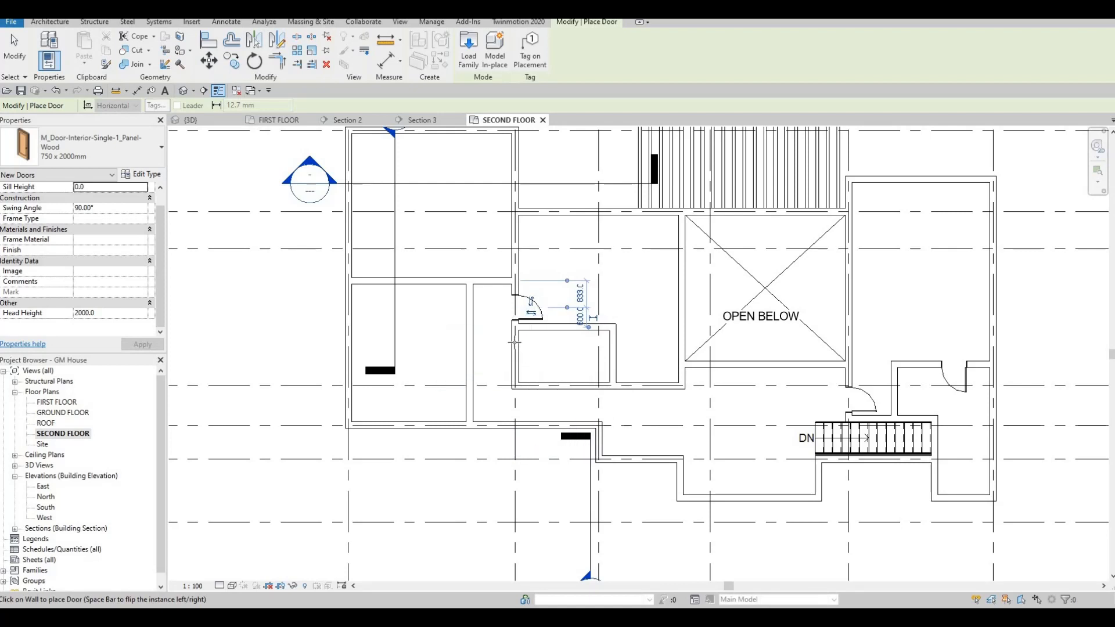
pyautogui.press('space')
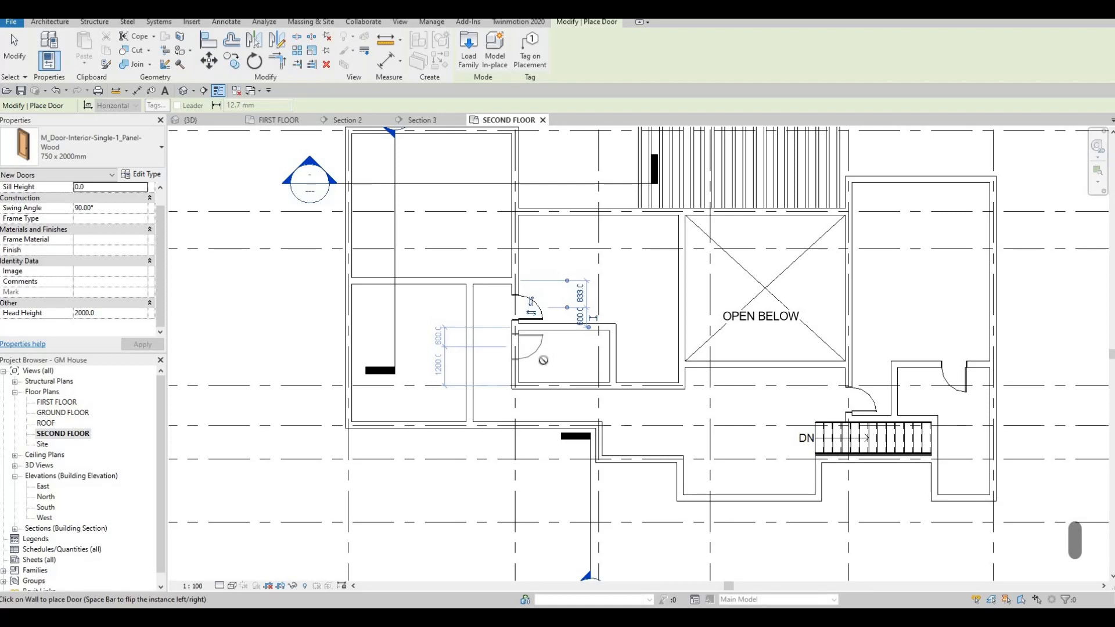
pyautogui.click(543, 360)
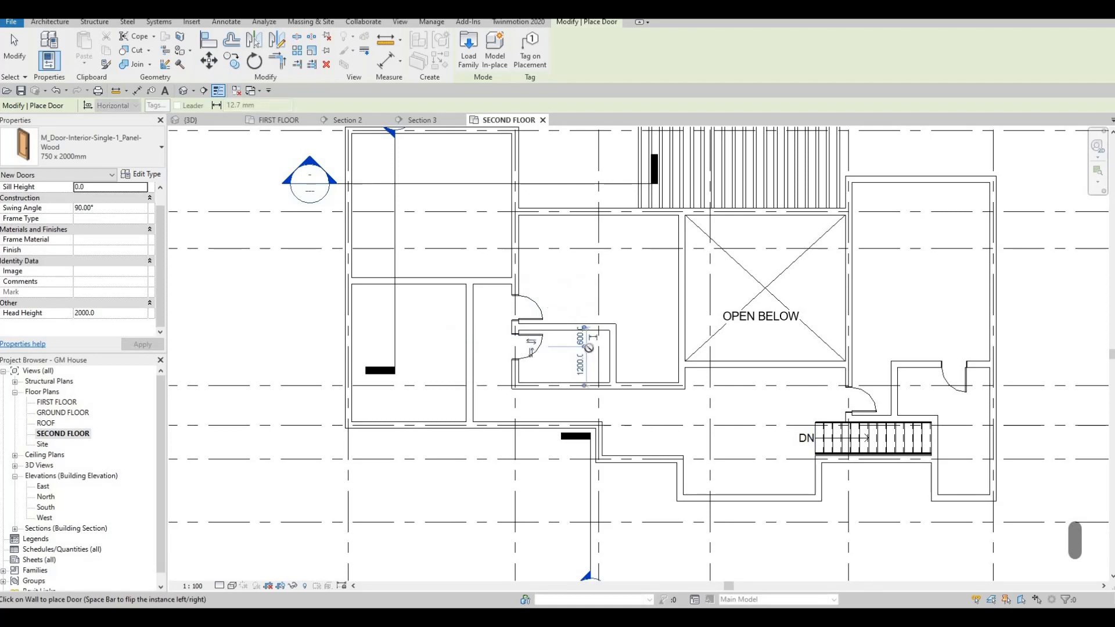
# Place doors for the two west rooms: one in the horizontal partition 600 mm from the corridor's east wall, one at the vertical partition's south end
pyautogui.moveTo(462, 353); pyautogui.dragTo(518, 342, button='middle')
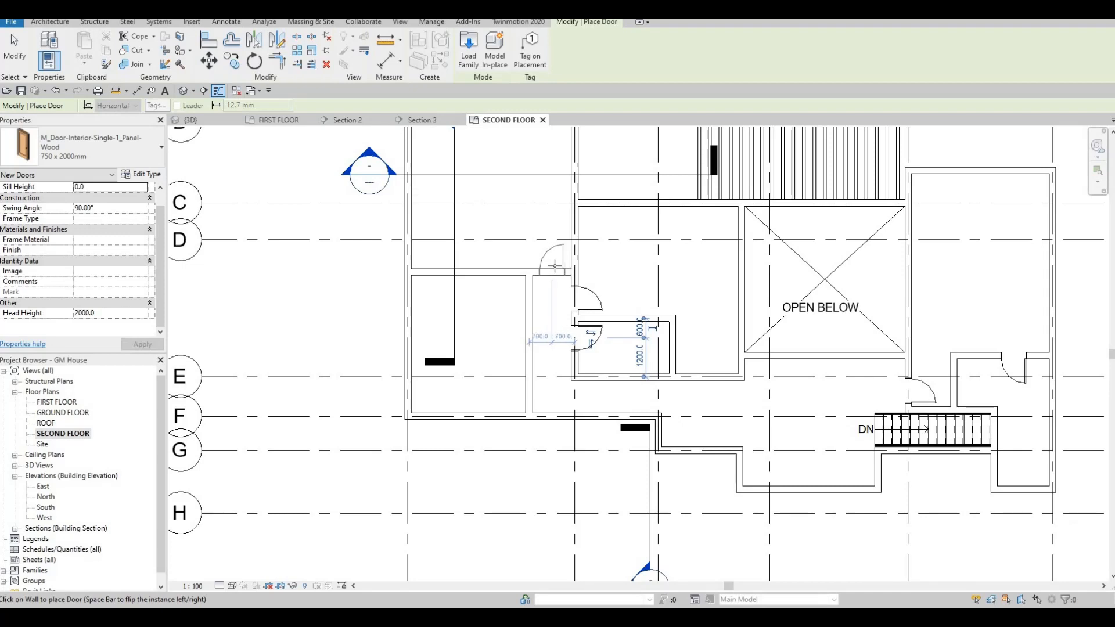
pyautogui.scroll(2, 556, 261)
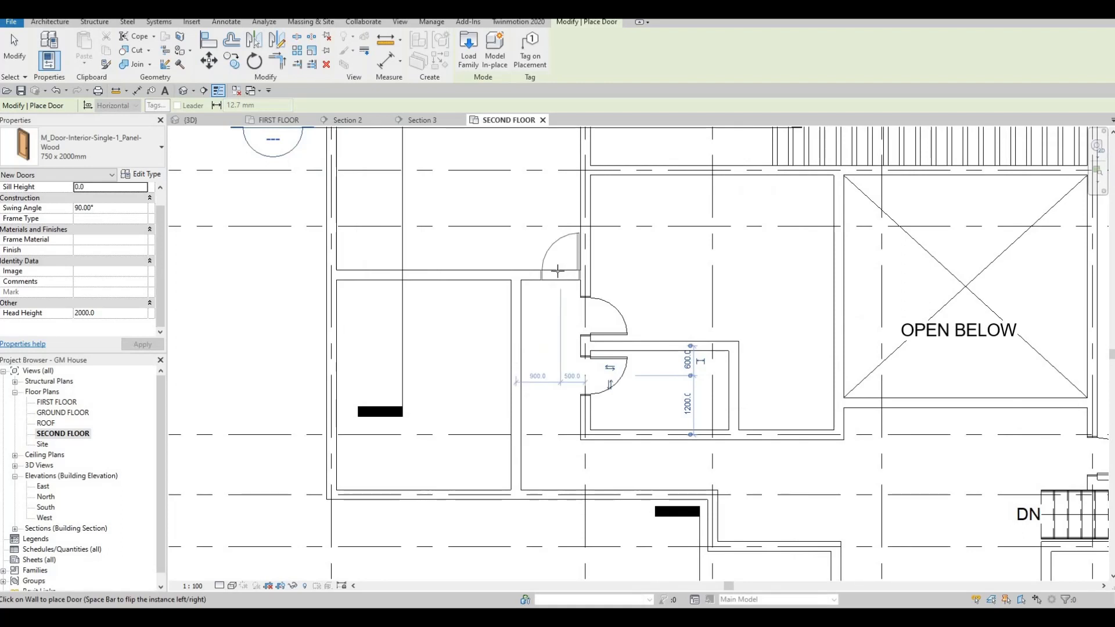
pyautogui.scroll(-1, 491, 328)
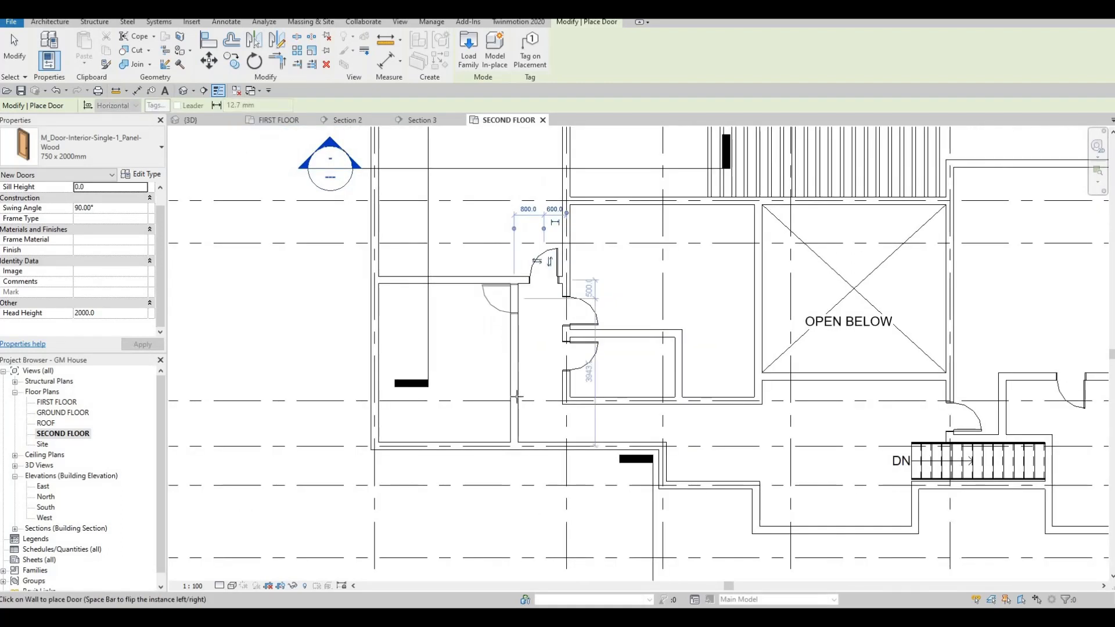
pyautogui.press('space')
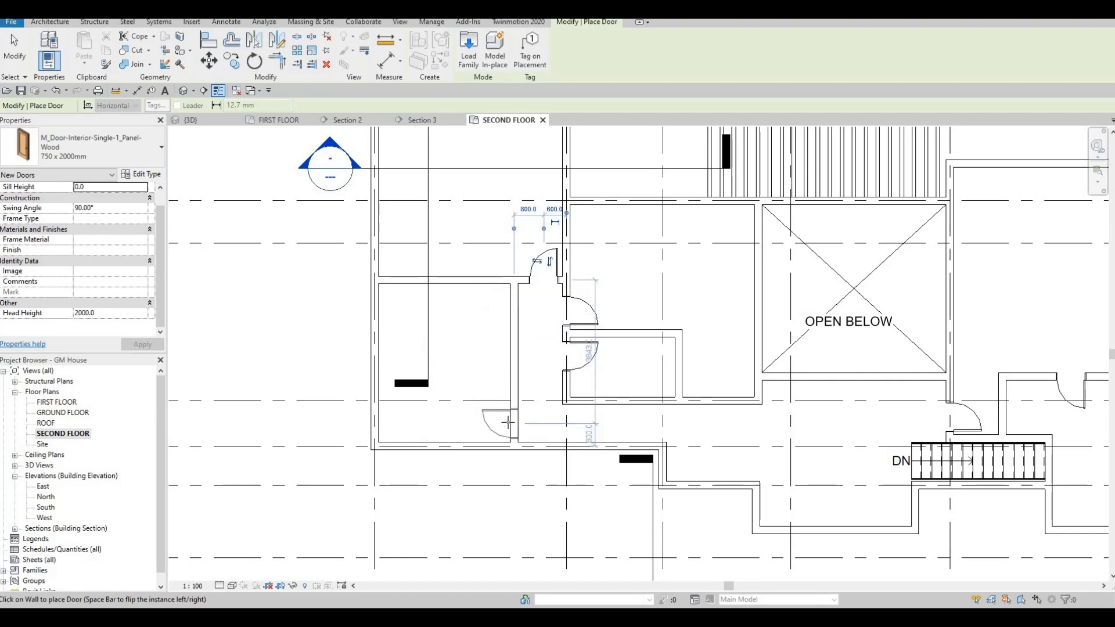
pyautogui.click(524, 394)
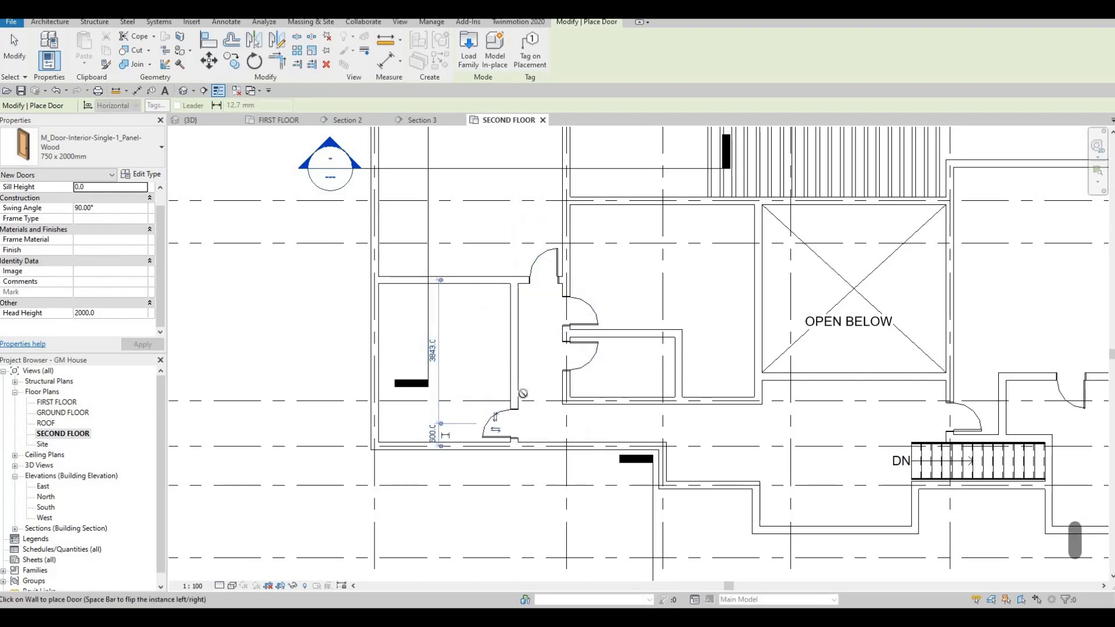
pyautogui.press('Escape')
pyautogui.press('Escape')
pyautogui.press('Escape')
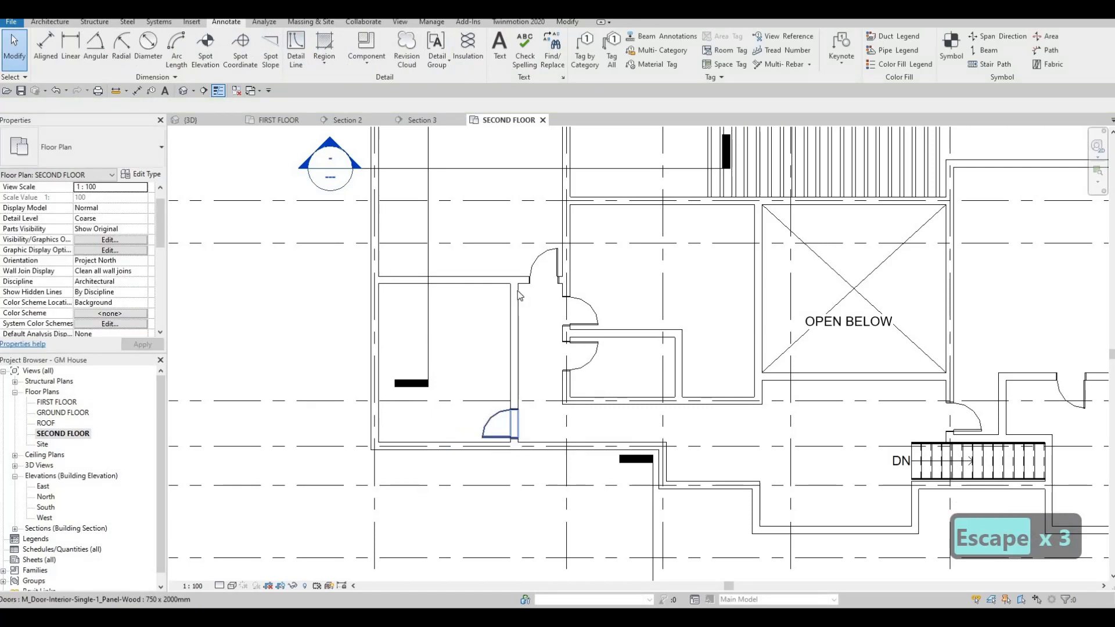
pyautogui.scroll(-3, 410, 332)
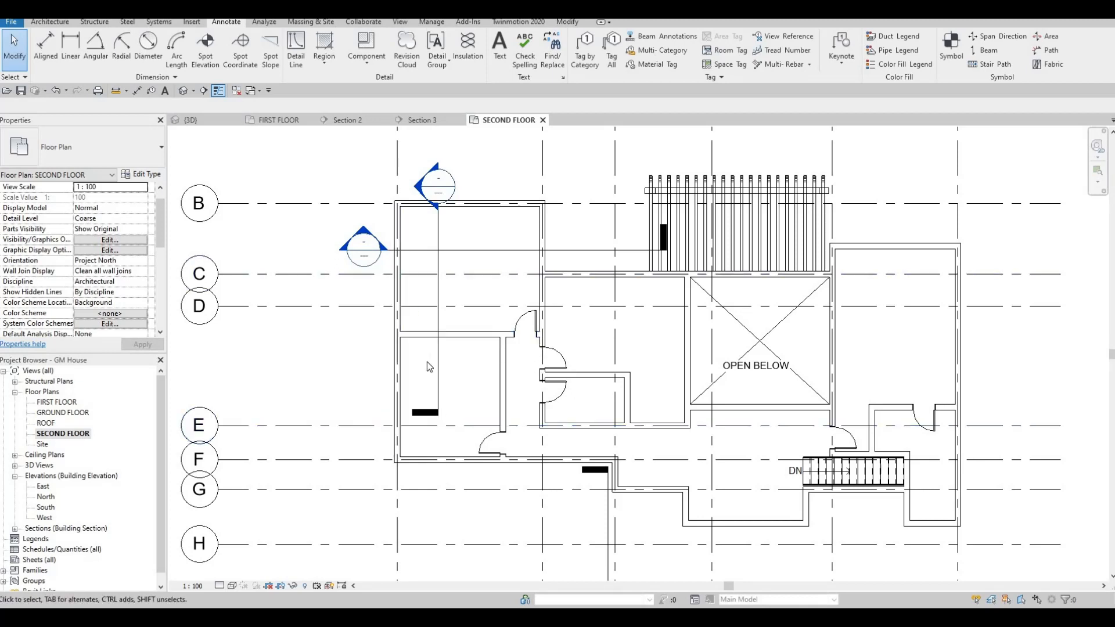
pyautogui.click(399, 336)
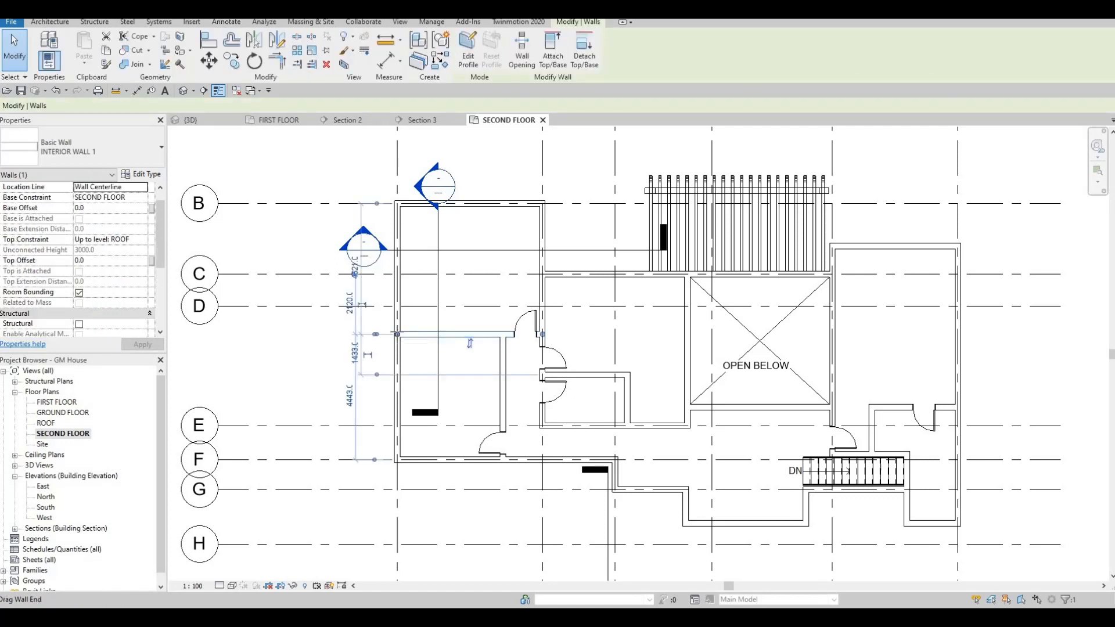
pyautogui.press('r')
pyautogui.press('s')
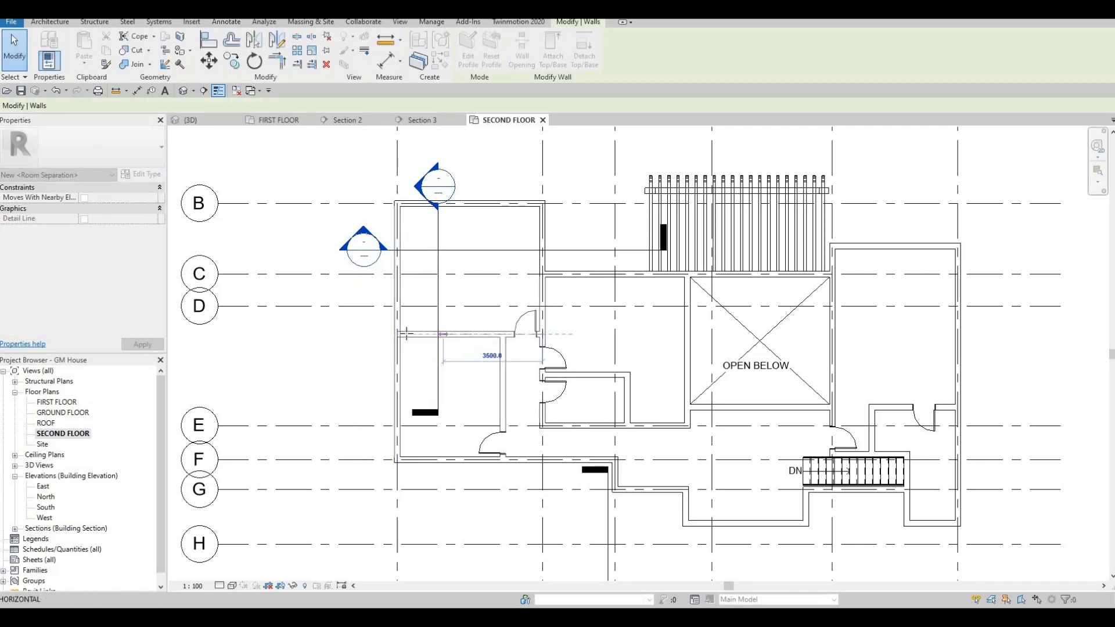
pyautogui.press('Escape')
pyautogui.press('Escape')
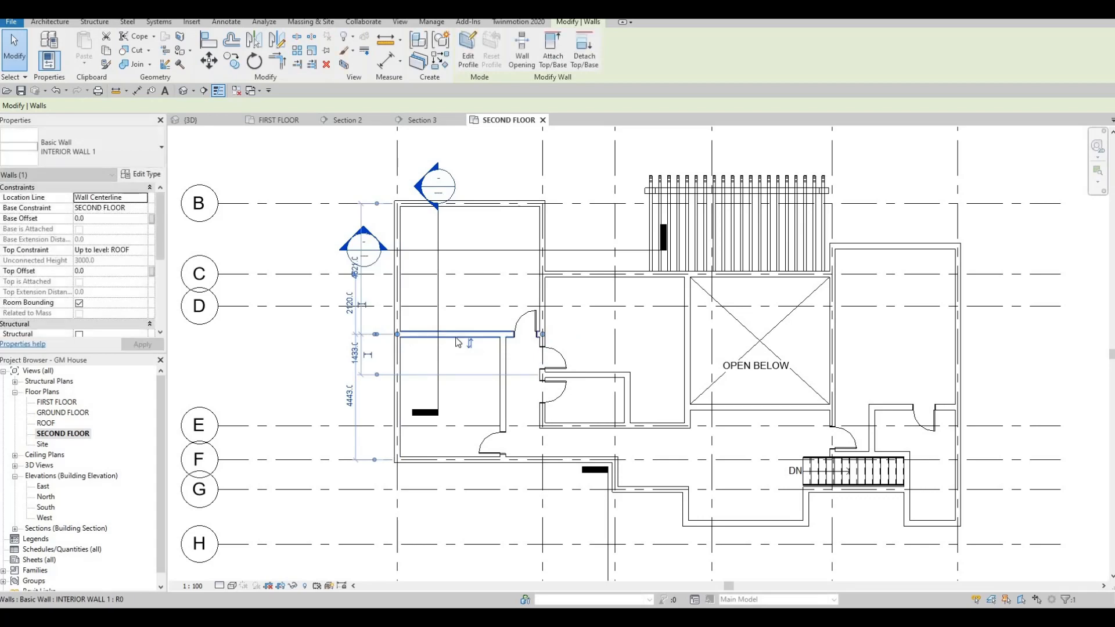
# Draw an L-shaped INTERIOR WALL 1 from the horizontal partition about 3120 mm north, turning west to the exterior wall
pyautogui.click(498, 355)
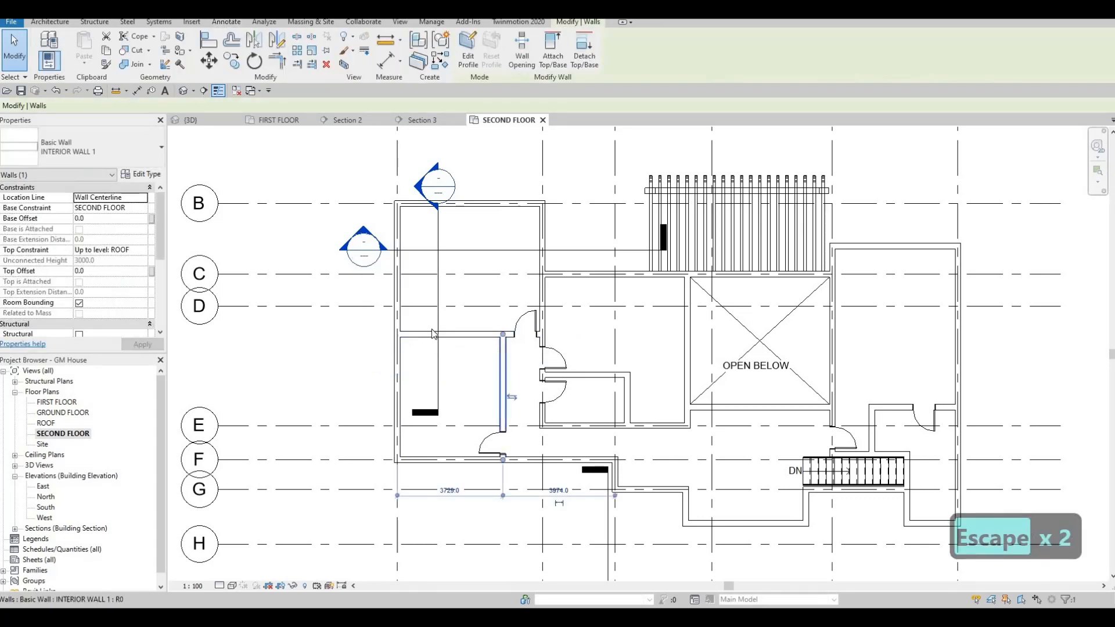
pyautogui.press('c')
pyautogui.press('s')
pyautogui.scroll(1, 428, 332)
pyautogui.click(455, 335)
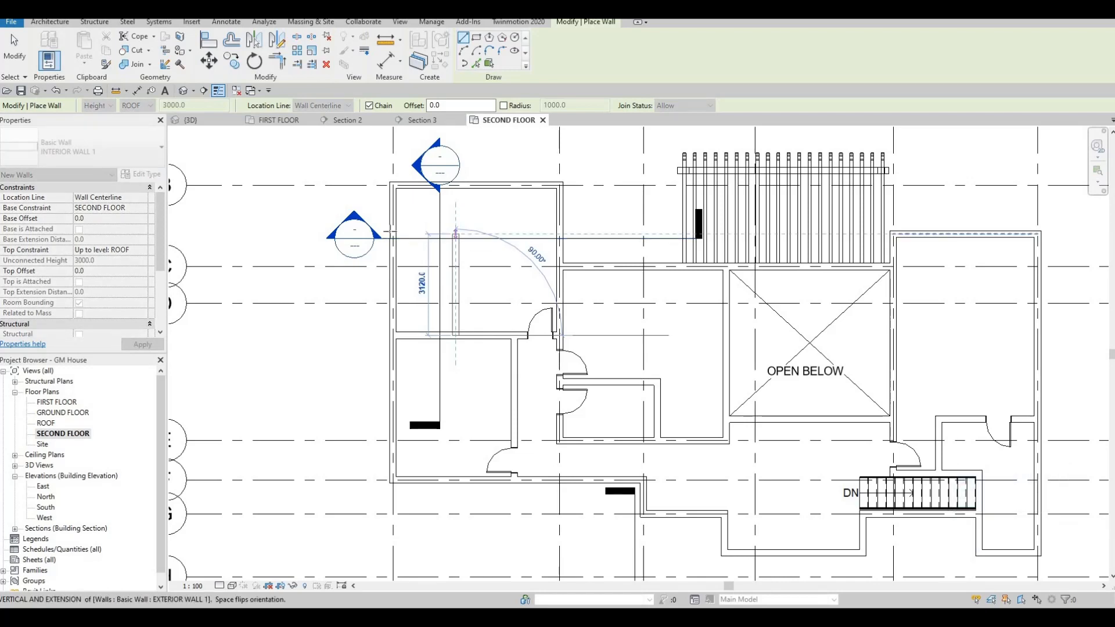
pyautogui.click(455, 234)
pyautogui.click(395, 235)
pyautogui.press('Escape')
pyautogui.press('Escape')
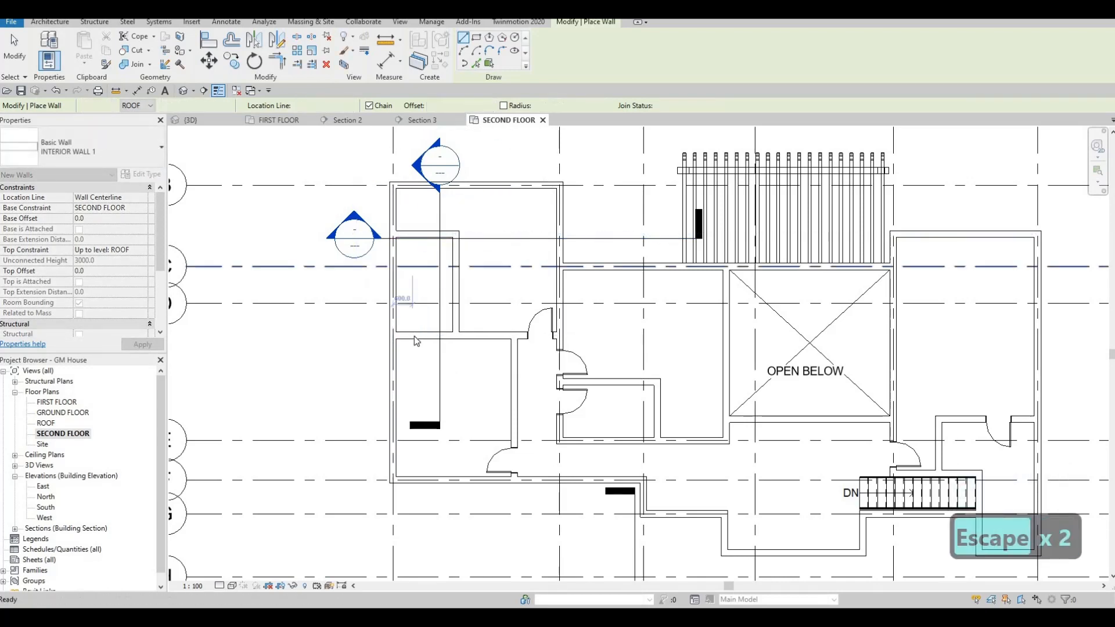
pyautogui.press('Escape')
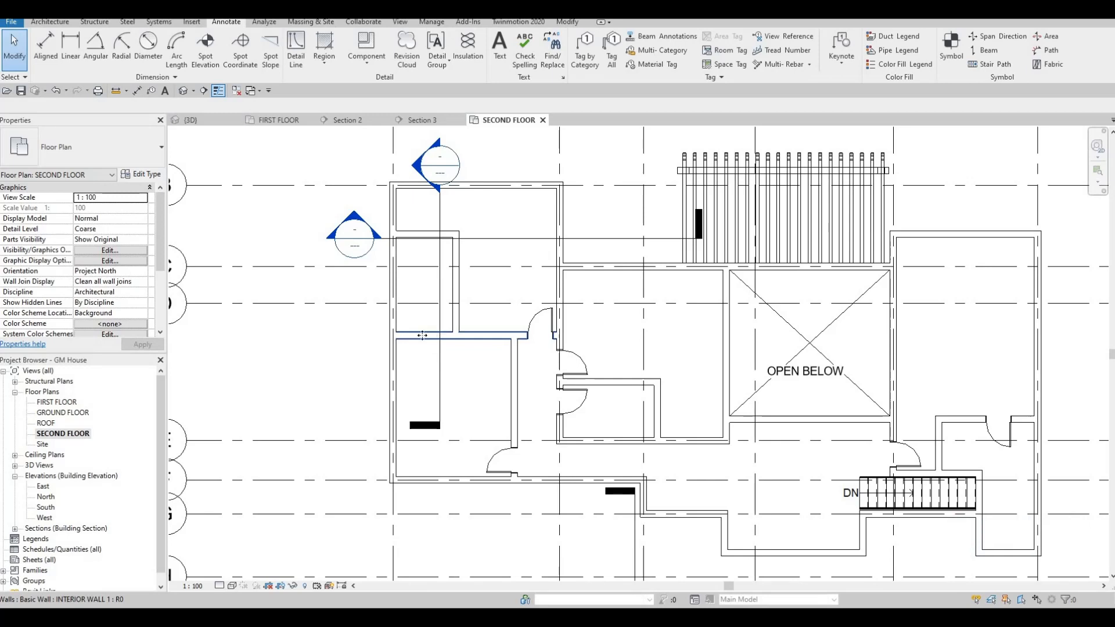
# Shorten the horizontal partition's west end to meet the new vertical wall
pyautogui.click(415, 335)
pyautogui.press('r')
pyautogui.press('s')
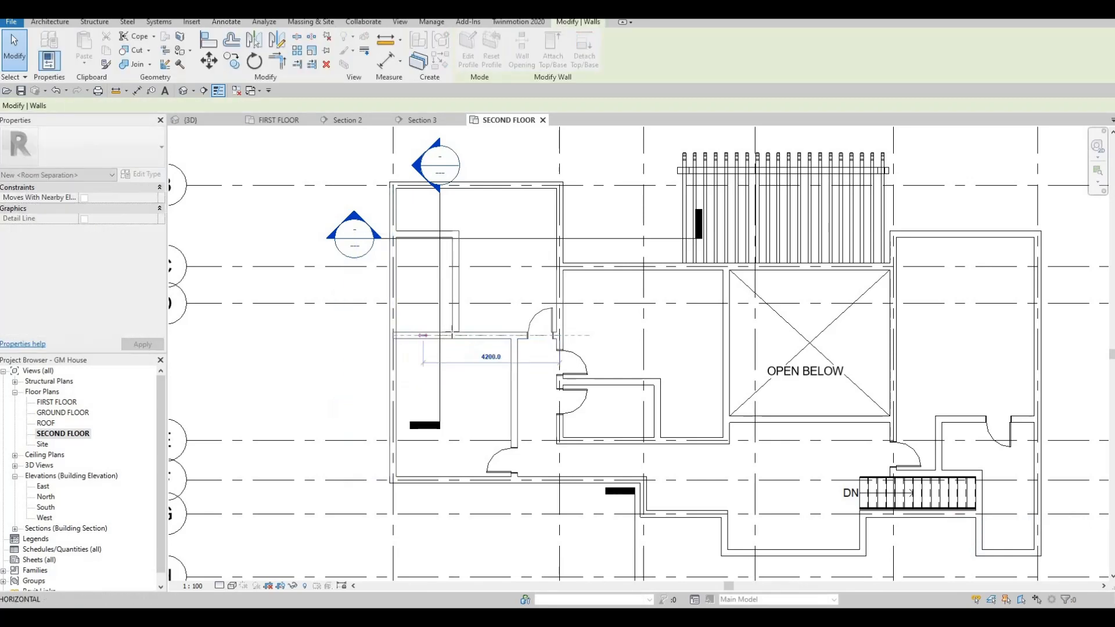
pyautogui.click(456, 234)
pyautogui.click(456, 335)
pyautogui.press('Escape')
pyautogui.press('Escape')
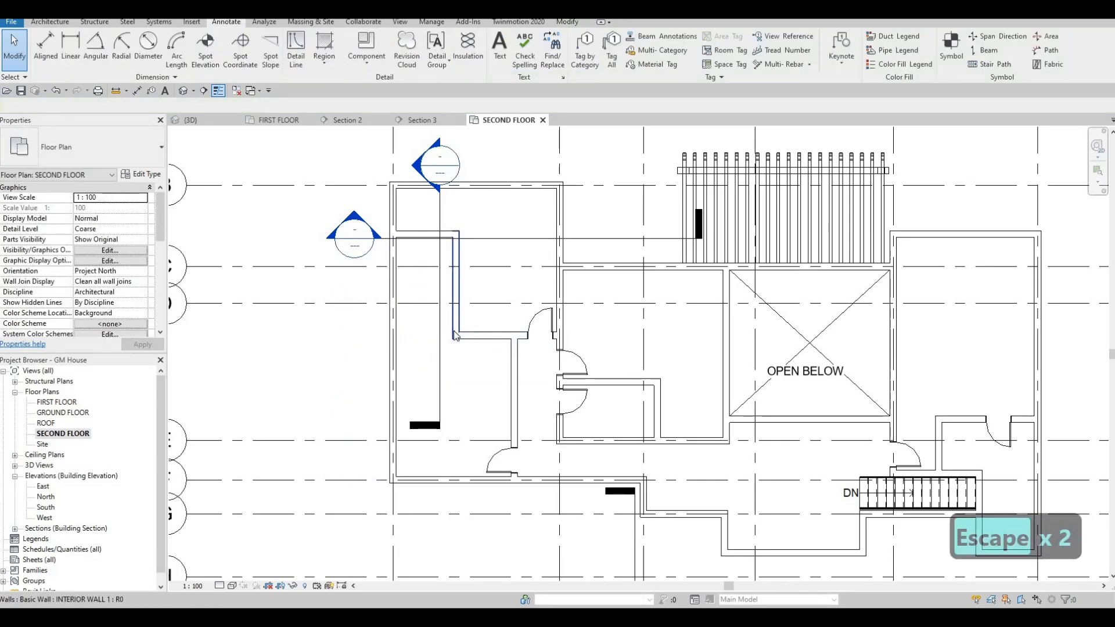
# Extend the west vertical INTERIOR WALL 1 south past the horizontal partition, turning west about 1929 mm to the exterior wall
pyautogui.click(455, 335)
pyautogui.press('c')
pyautogui.press('s')
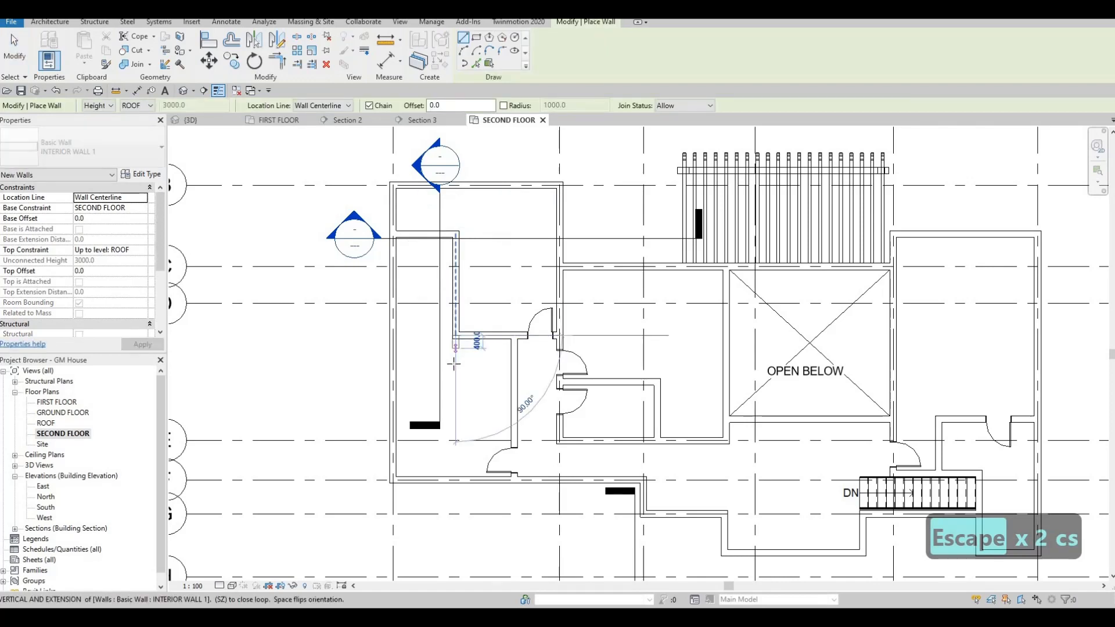
pyautogui.click(455, 364)
pyautogui.click(396, 364)
pyautogui.click(397, 238)
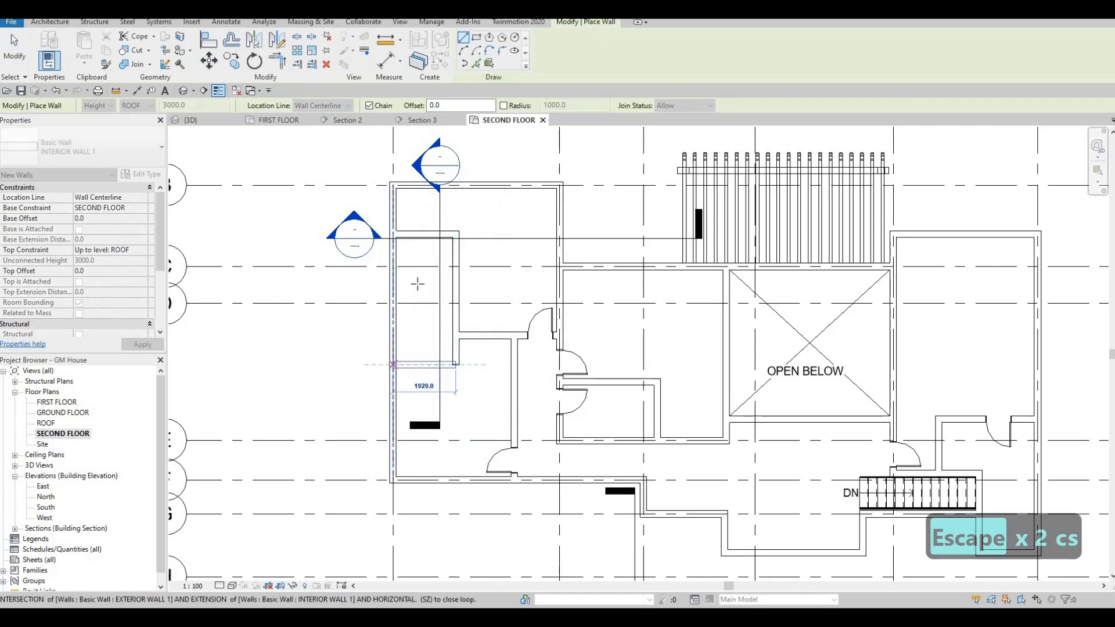
pyautogui.press('Escape')
pyautogui.press('Escape')
# Nudge the north wall and the south wall of the narrow west room four increments south each
pyautogui.click(427, 239)
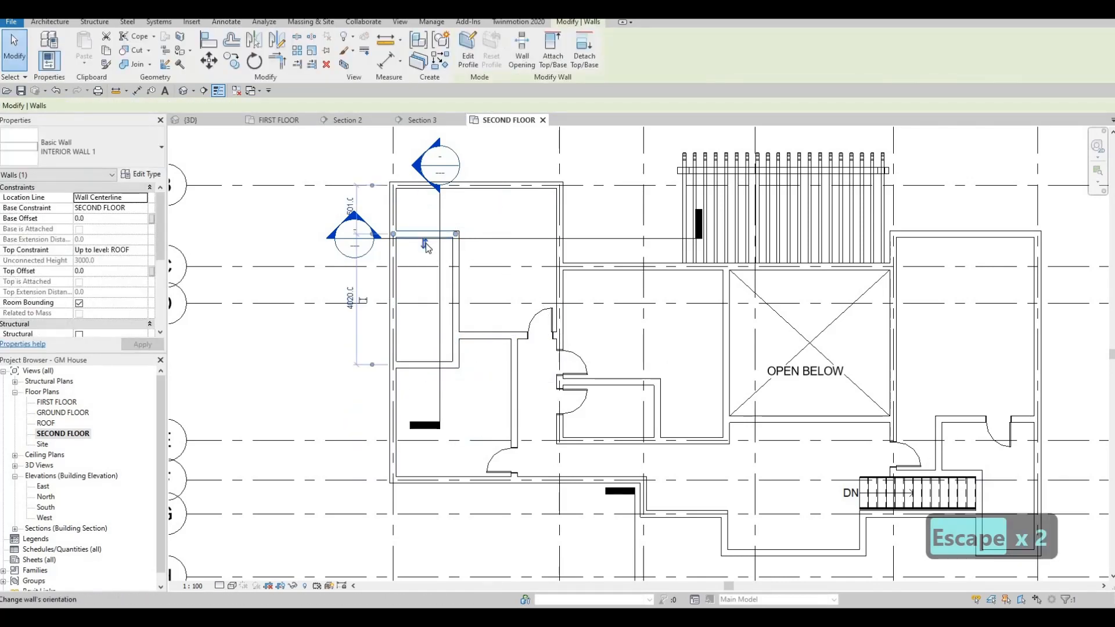
pyautogui.press('Down')
pyautogui.press('Down')
pyautogui.press('Down')
pyautogui.press('Down')
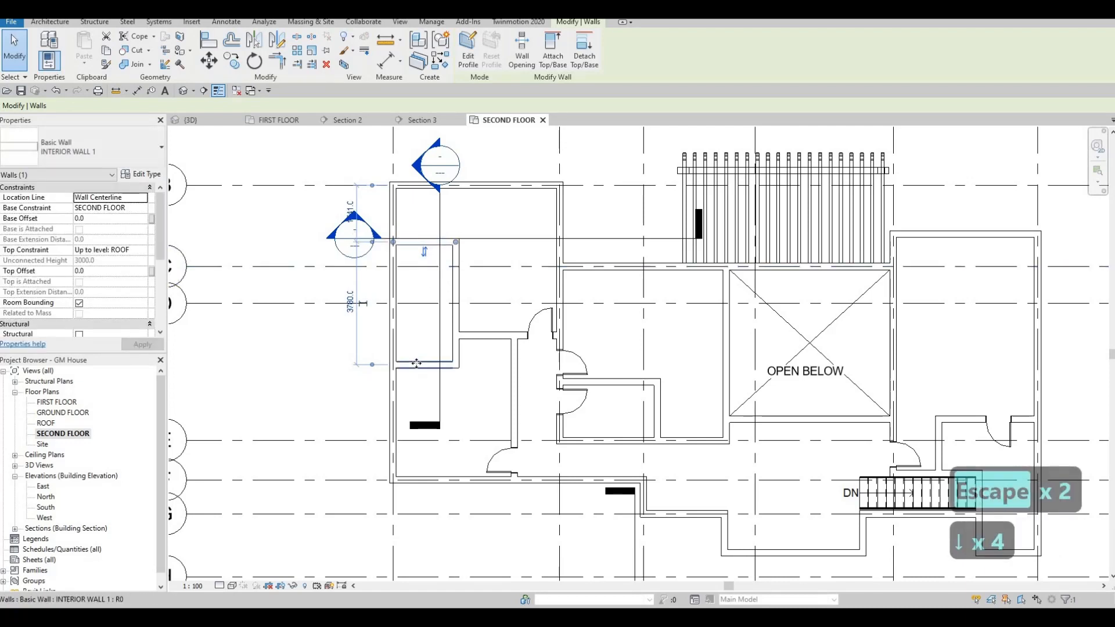
pyautogui.press('Down')
pyautogui.press('Down')
pyautogui.press('Down')
pyautogui.press('Down')
# Shift the narrow west room's east wall eastward, setting its distance from the west exterior wall to 2000 mm
pyautogui.click(458, 319)
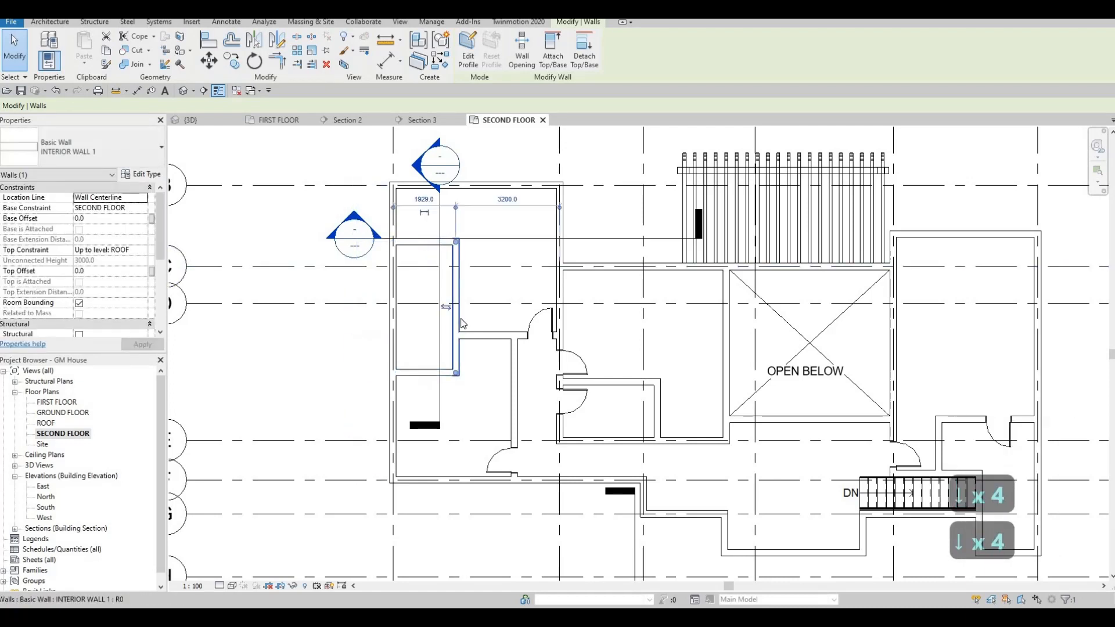
pyautogui.press('Right')
pyautogui.press('Right')
pyautogui.press('Right')
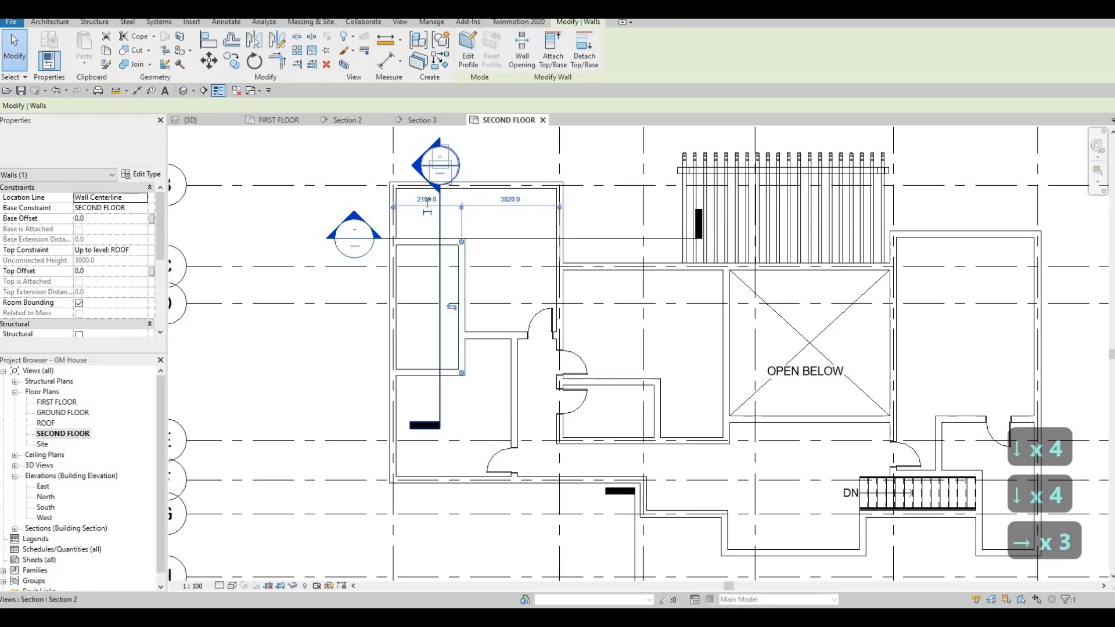
pyautogui.click(428, 200)
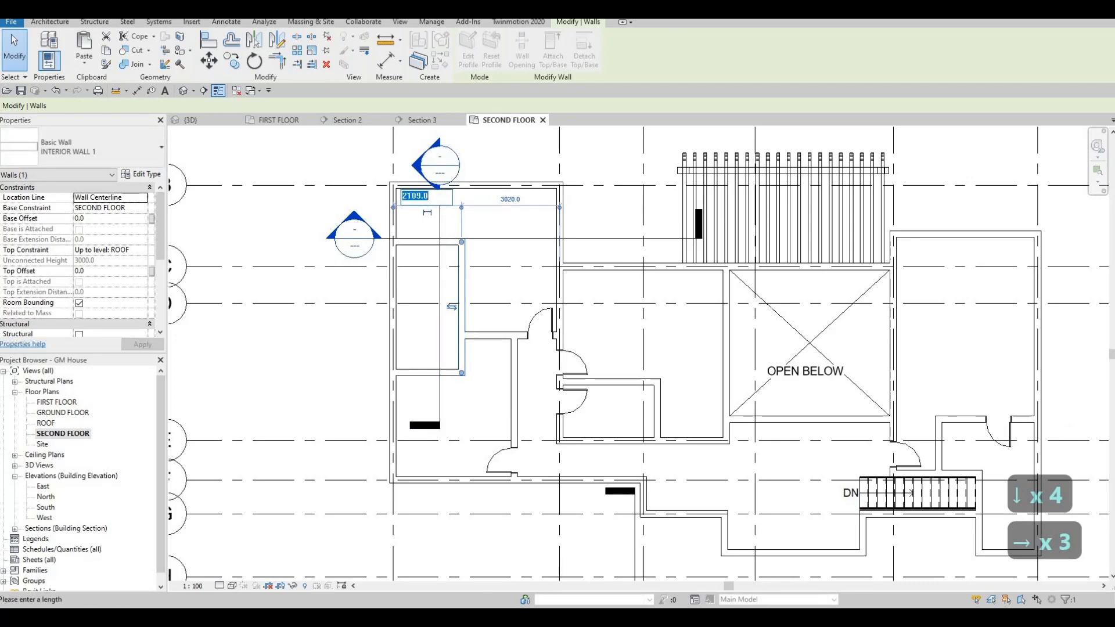
pyautogui.write('21')
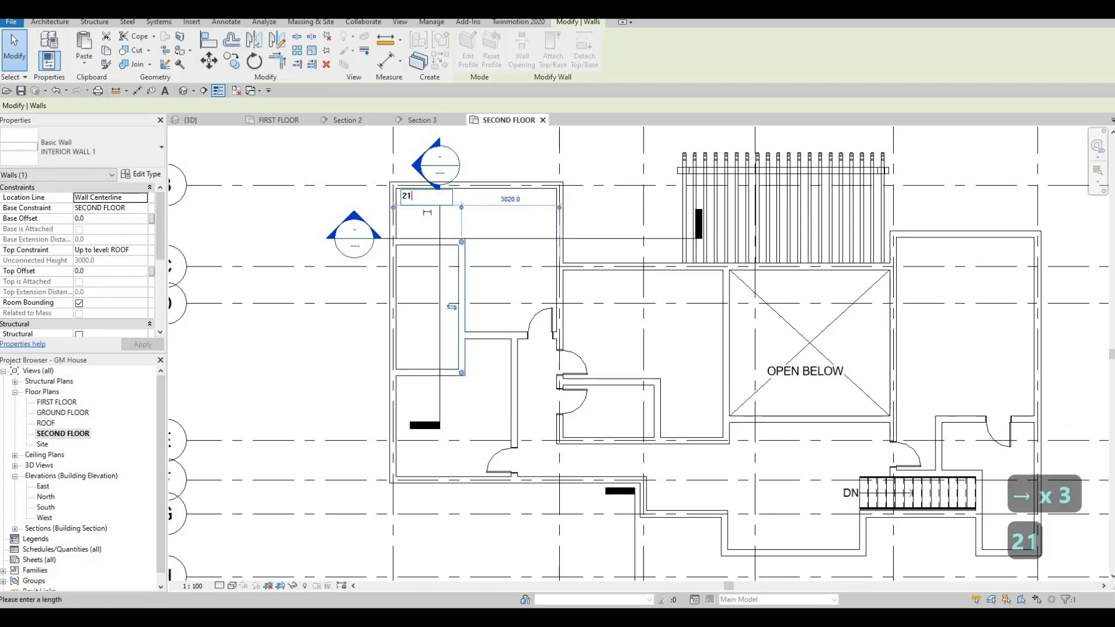
pyautogui.press('BackSpace')
pyautogui.write('000')
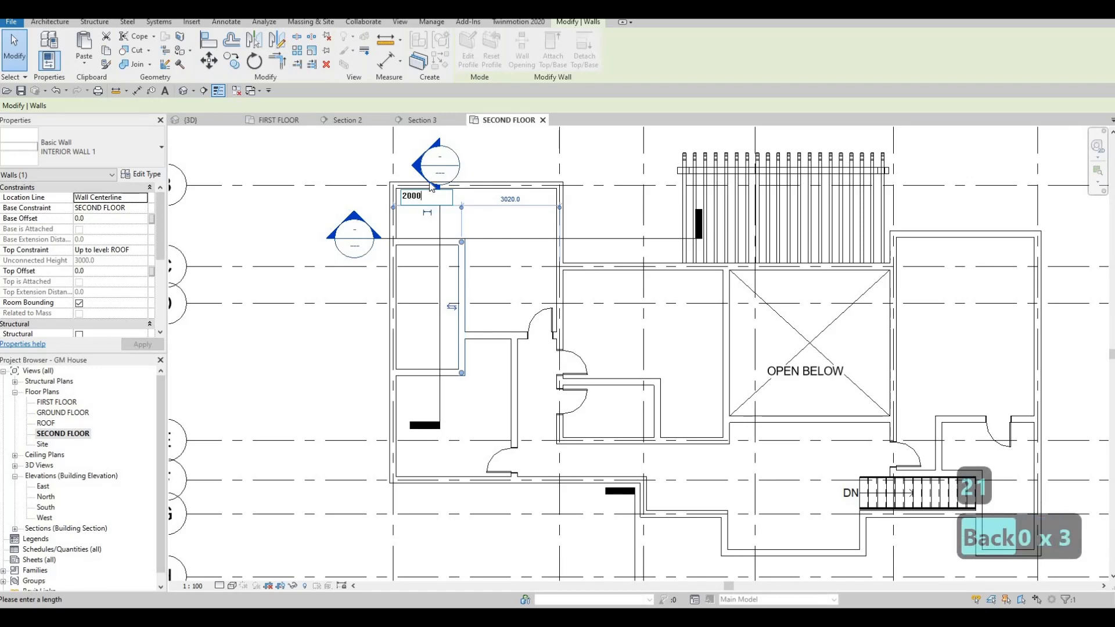
pyautogui.press('Return')
pyautogui.press('Escape')
pyautogui.press('Escape')
pyautogui.press('Escape')
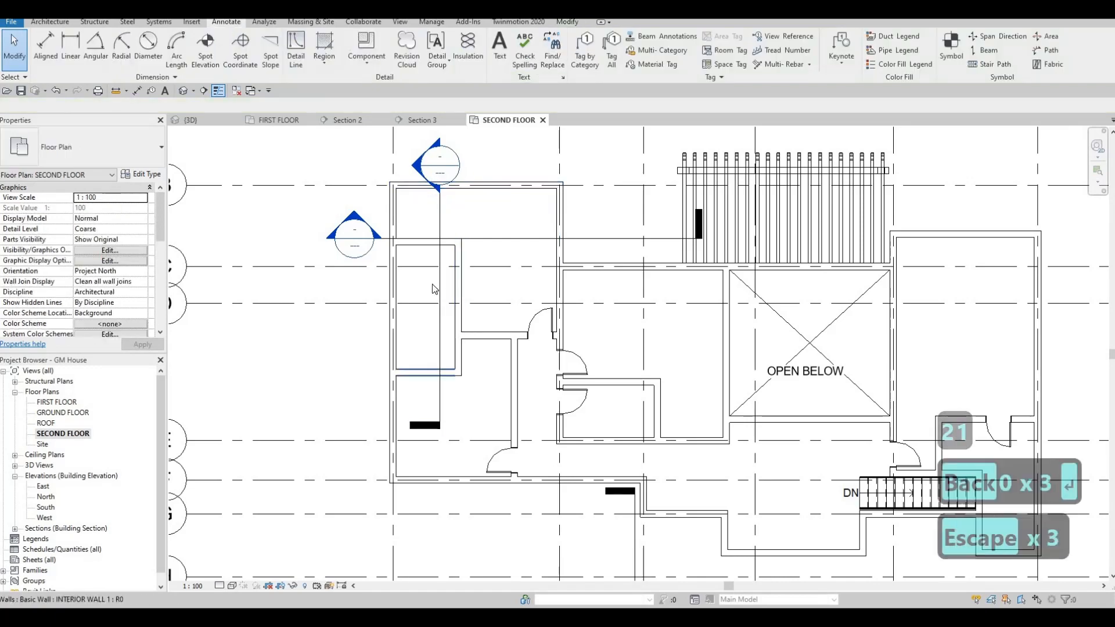
# Set the spacing between the narrow west room's north and south walls to 4000 mm by moving the north wall
pyautogui.click(428, 245)
pyautogui.press('Escape')
pyautogui.press('Escape')
pyautogui.click(418, 246)
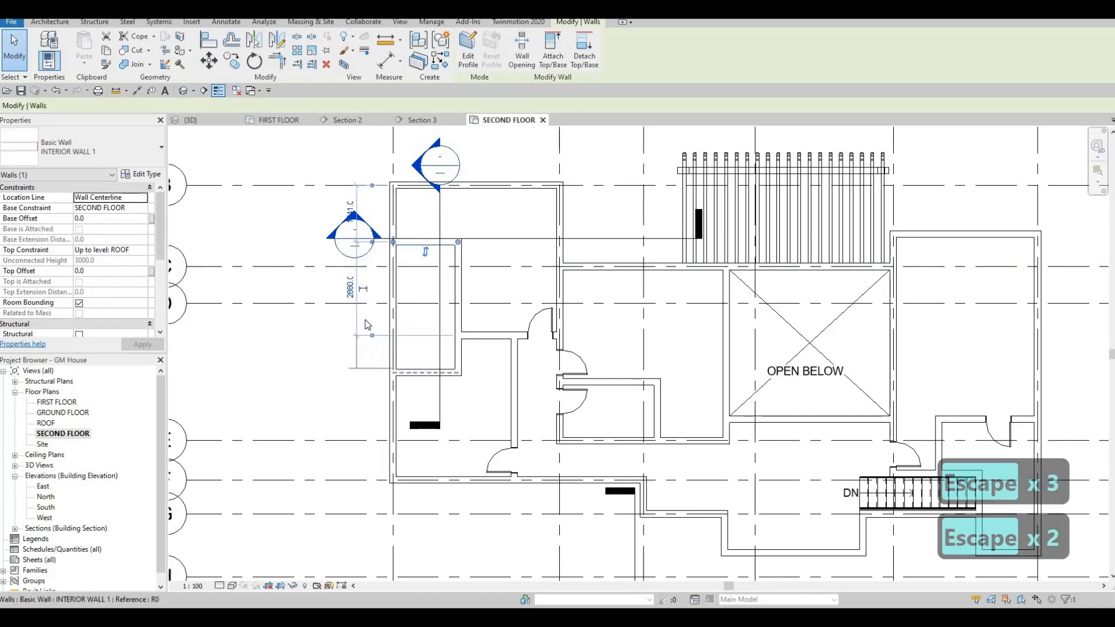
pyautogui.moveTo(371, 335); pyautogui.dragTo(372, 372)
pyautogui.click(350, 304)
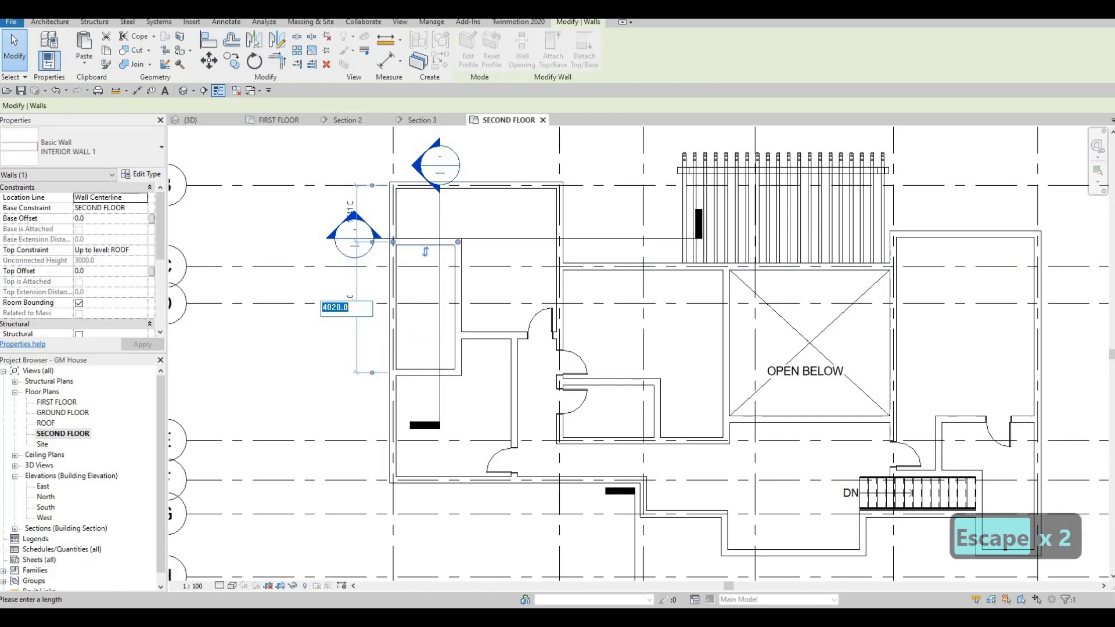
pyautogui.write('4000')
pyautogui.press('Return')
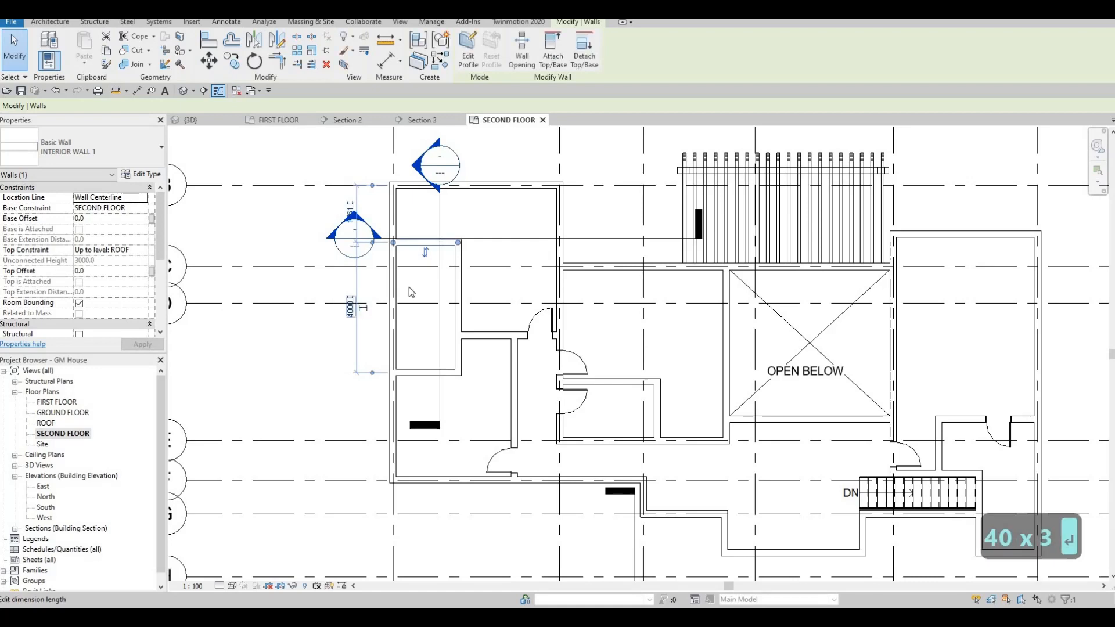
pyautogui.press('Escape')
pyautogui.press('Escape')
pyautogui.press('Escape')
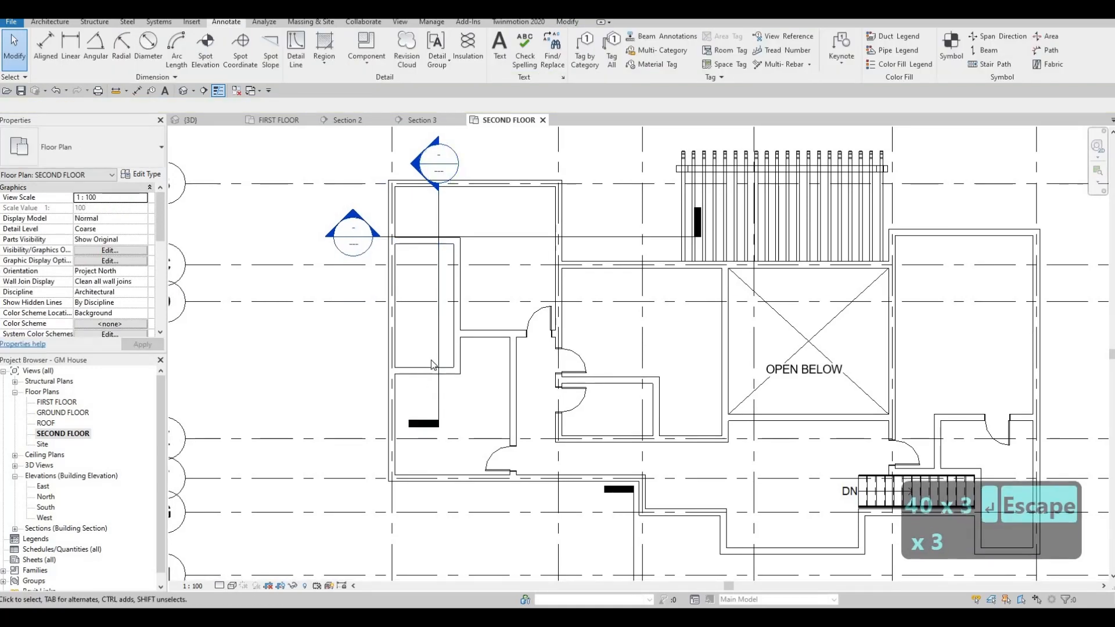
# Nudge the narrow west room's north and south walls together five increments north
pyautogui.moveTo(495, 377); pyautogui.dragTo(503, 346, button='middle')
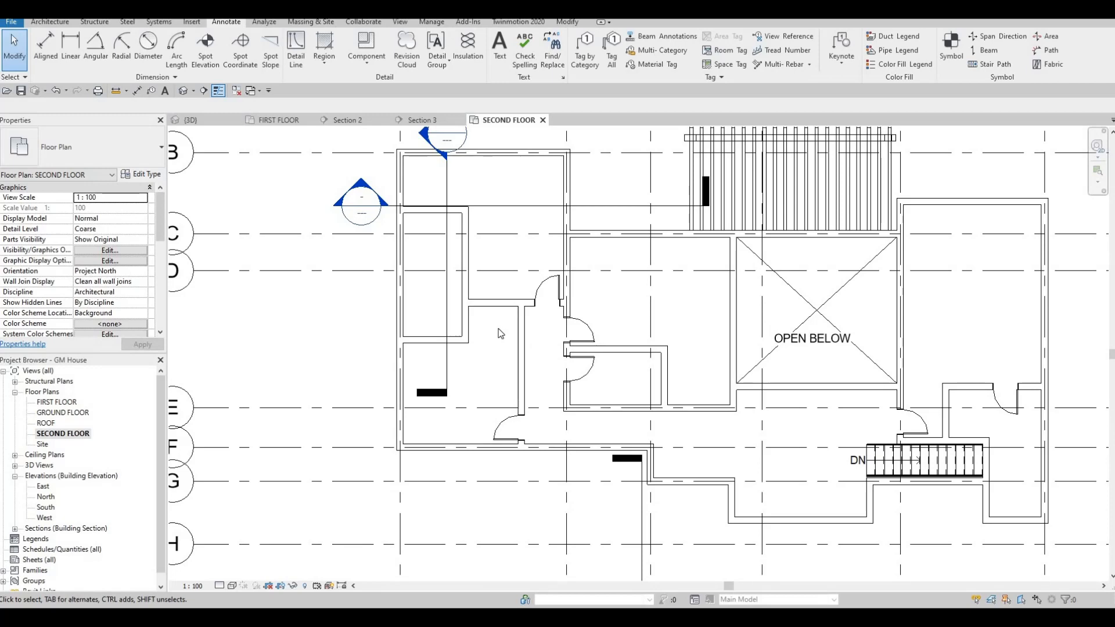
pyautogui.moveTo(480, 381); pyautogui.dragTo(466, 358, button='middle')
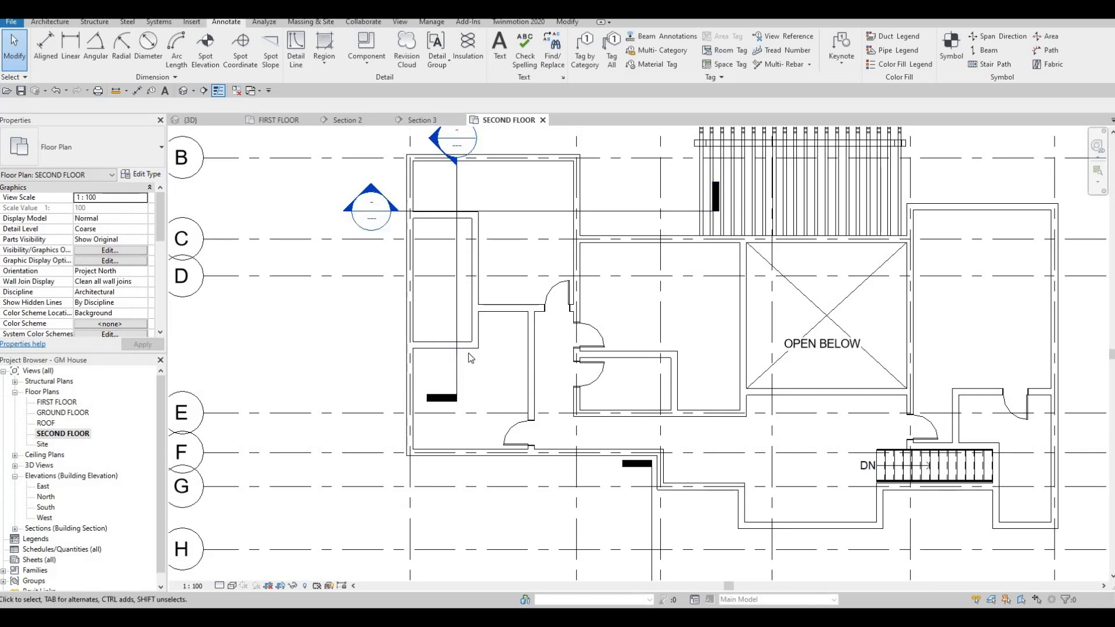
pyautogui.moveTo(451, 381); pyautogui.dragTo(463, 360, button='middle')
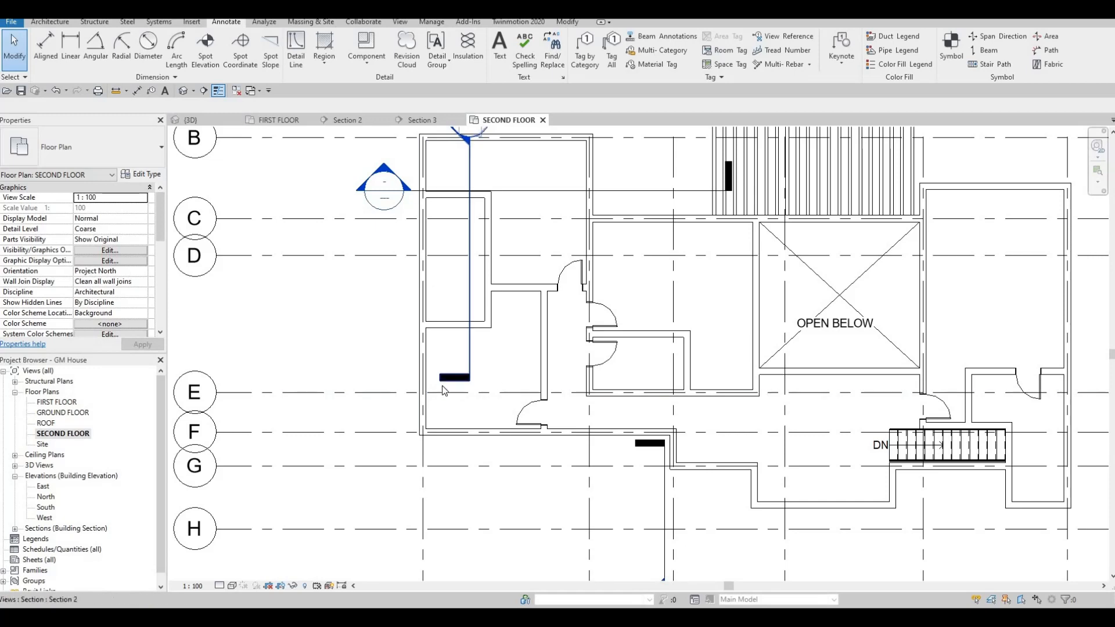
pyautogui.moveTo(468, 279); pyautogui.dragTo(480, 337, button='middle')
pyautogui.press('Escape')
pyautogui.press('Escape')
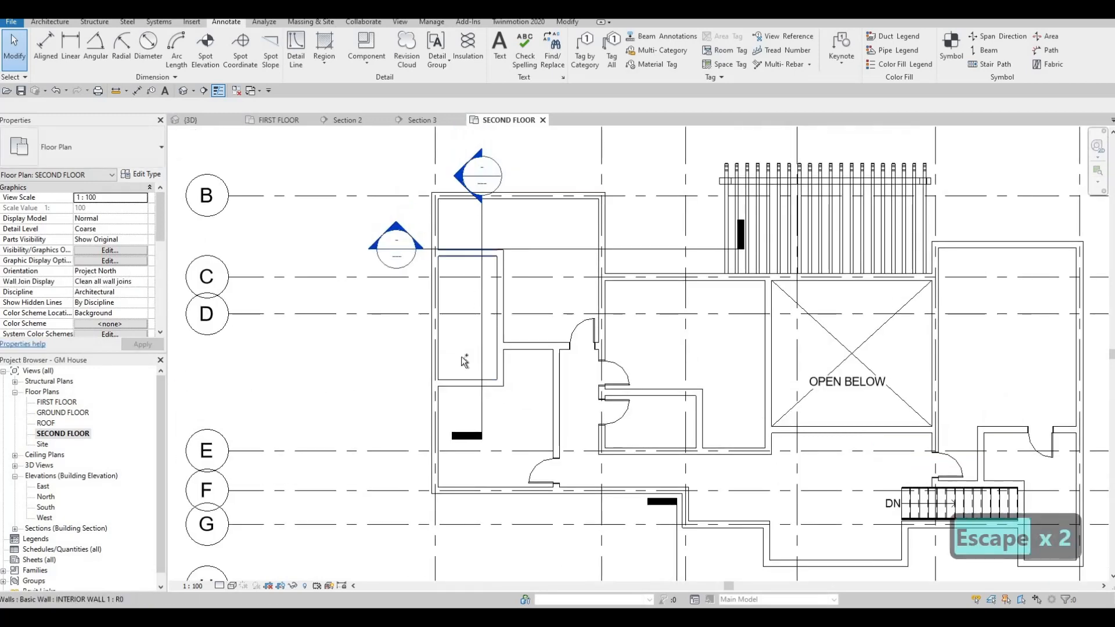
pyautogui.click(463, 384)
pyautogui.keyDown('ctrl'); pyautogui.click(458, 381); pyautogui.keyUp('ctrl')
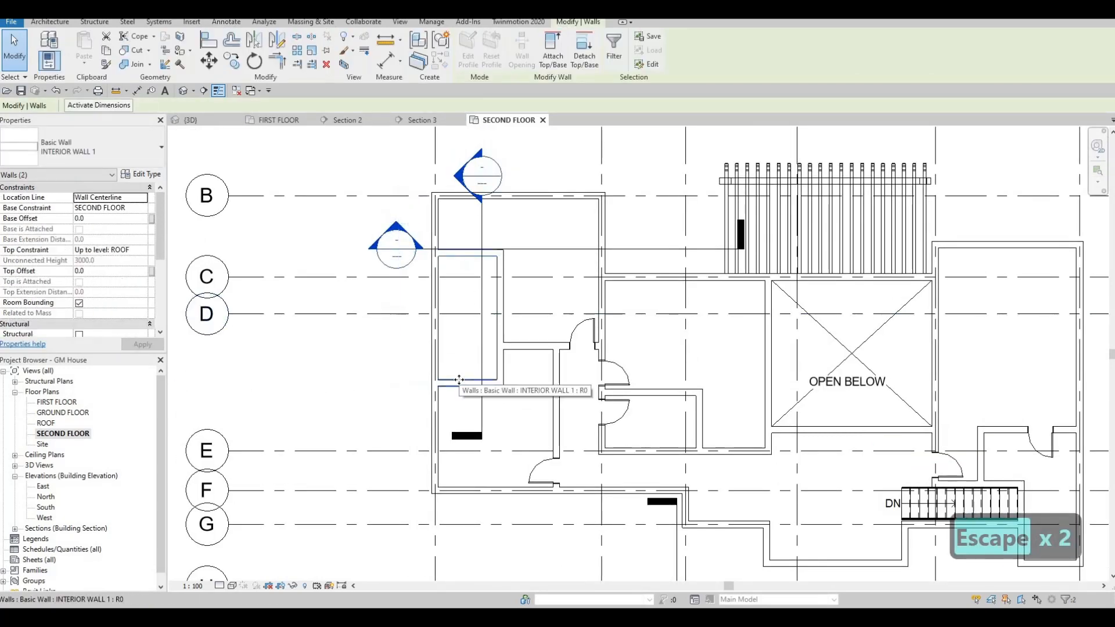
pyautogui.press('Up')
pyautogui.press('Up')
pyautogui.press('Up')
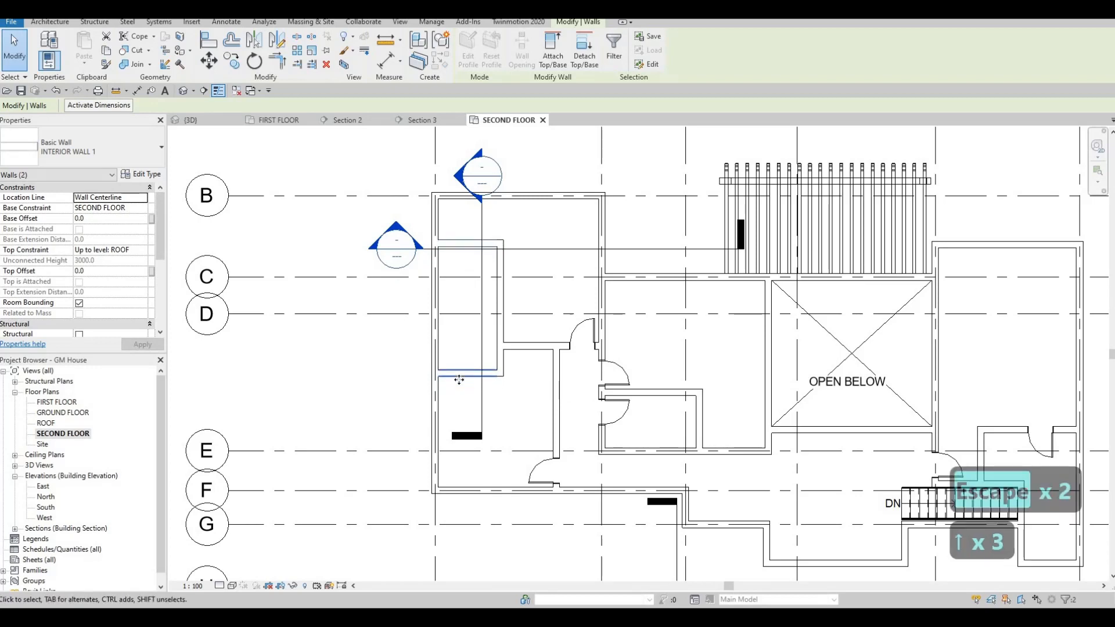
pyautogui.press('Escape')
pyautogui.press('Escape')
pyautogui.press('Up')
pyautogui.press('Up')
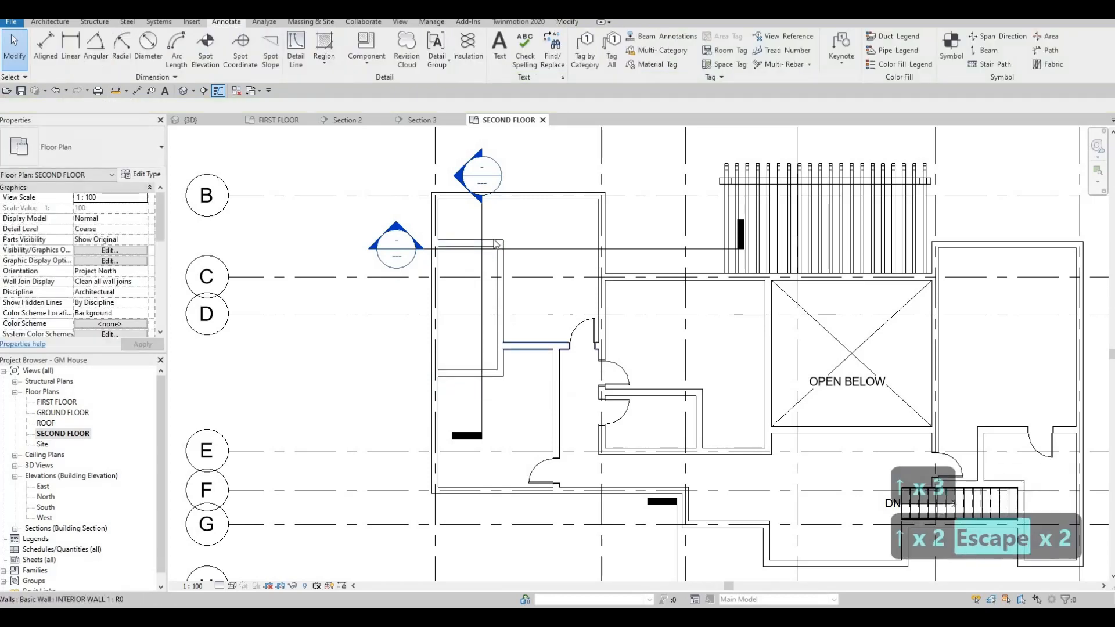
# Move the same pair of horizontal walls north by one more nudge increment
pyautogui.scroll(4, 485, 279)
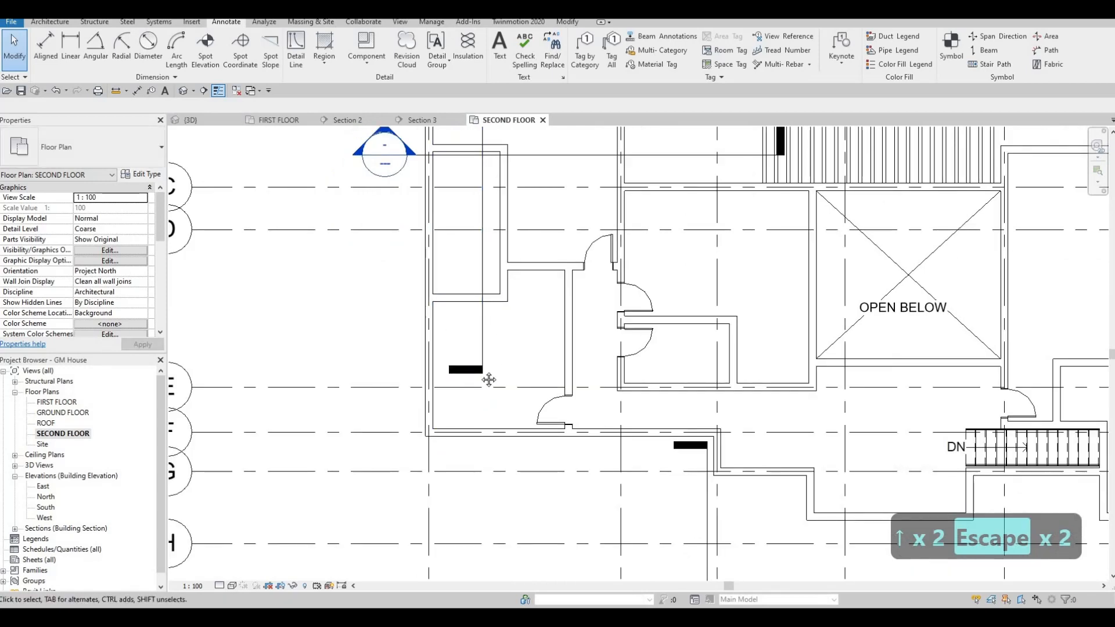
pyautogui.scroll(-1, 504, 345)
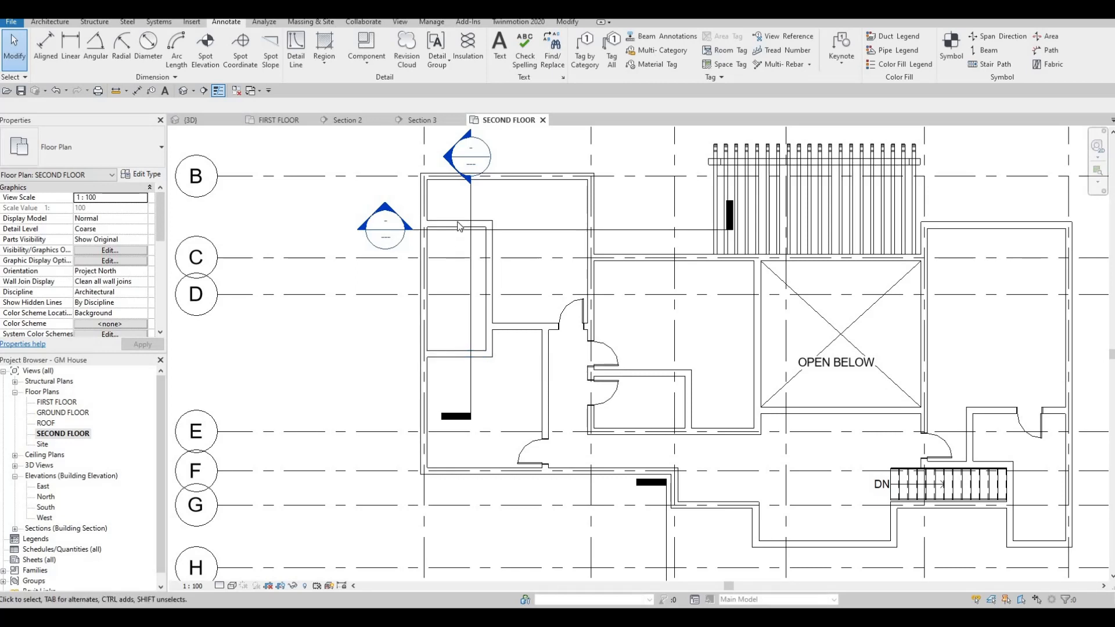
pyautogui.press('Escape')
pyautogui.click(458, 350)
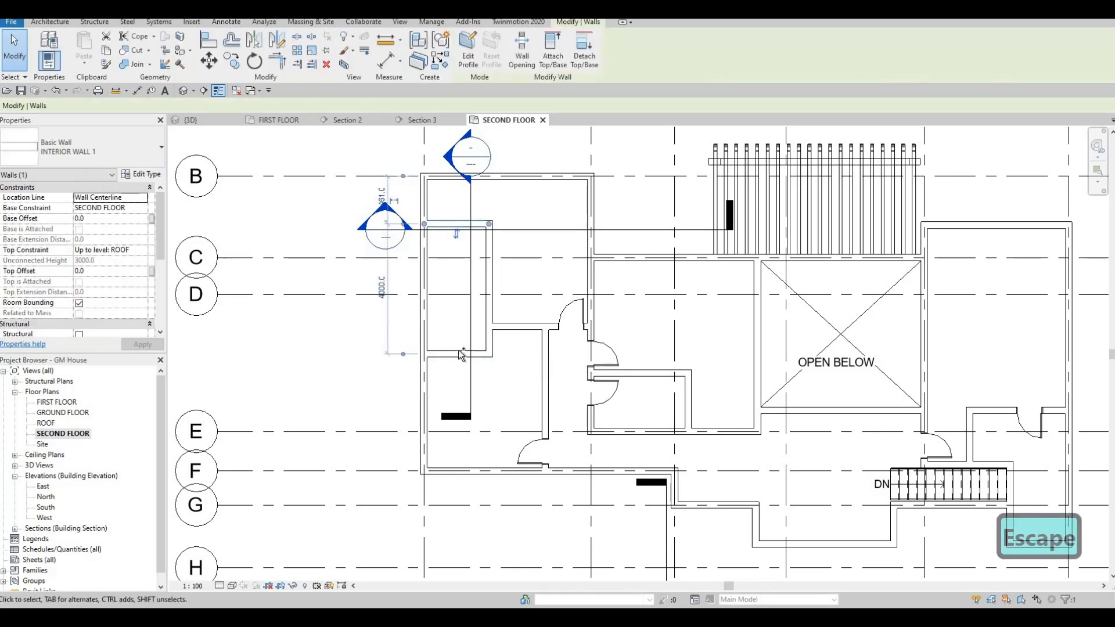
pyautogui.keyDown('ctrl'); pyautogui.click(458, 350); pyautogui.keyUp('ctrl')
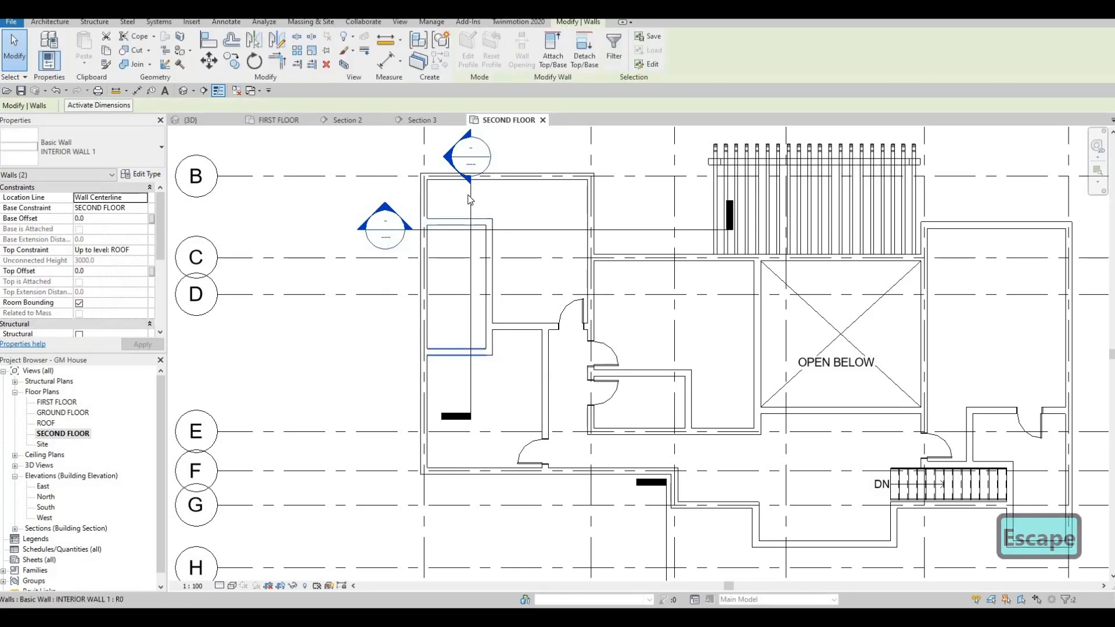
pyautogui.press('Escape')
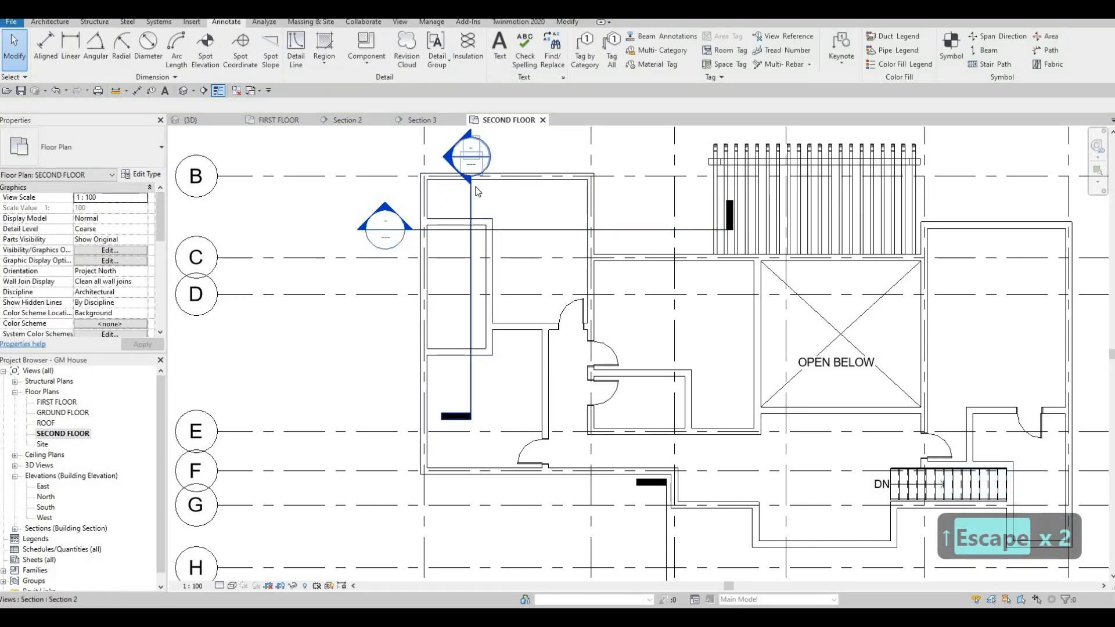
pyautogui.scroll(-3, 494, 204)
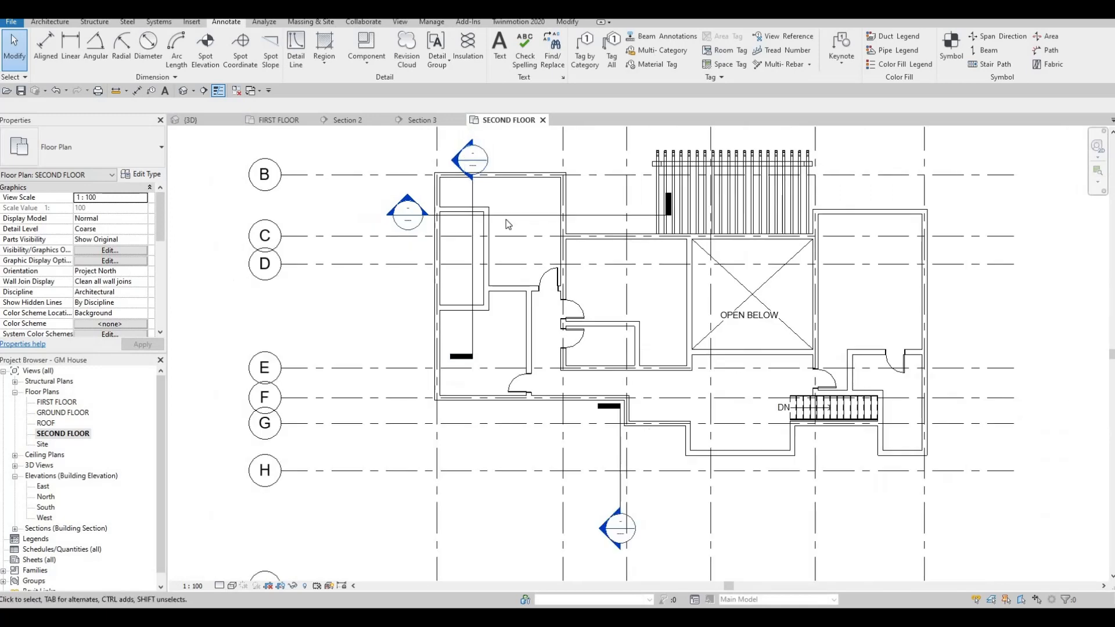
pyautogui.scroll(2, 504, 238)
pyautogui.press('Escape')
pyautogui.scroll(-2, 497, 266)
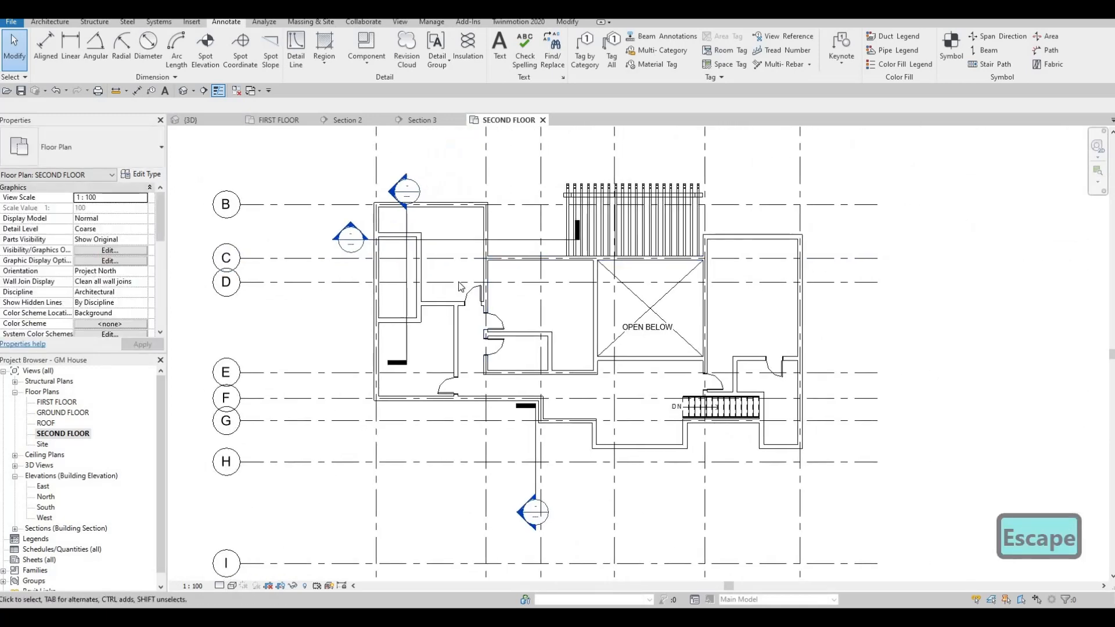
pyautogui.scroll(3, 514, 315)
pyautogui.scroll(-2, 517, 323)
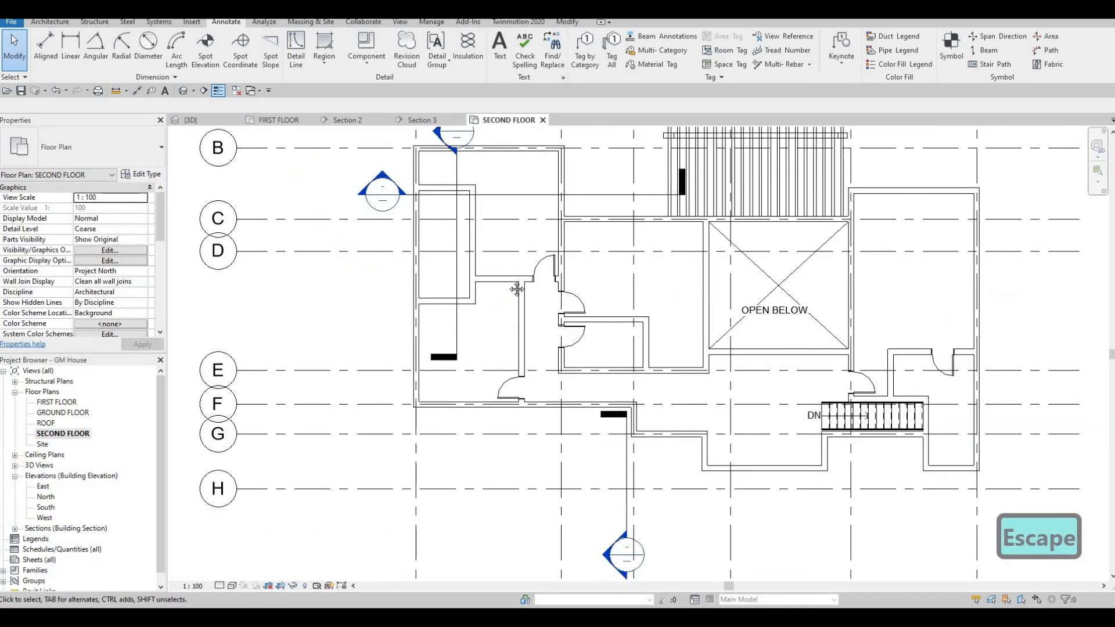
pyautogui.moveTo(698, 297); pyautogui.dragTo(653, 299, button='middle')
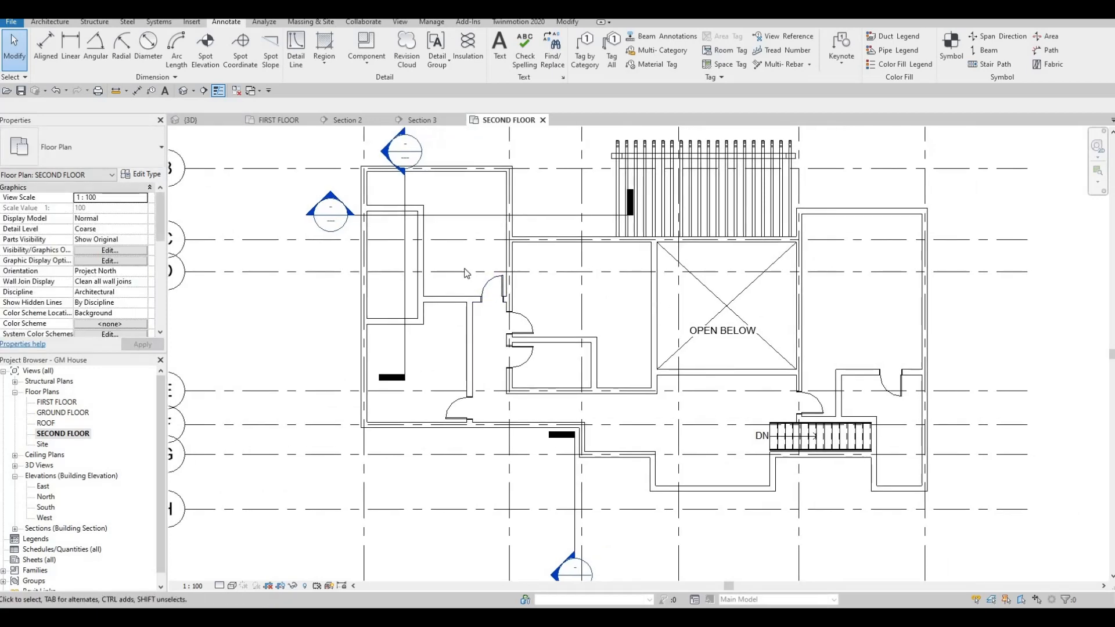
pyautogui.press('Escape')
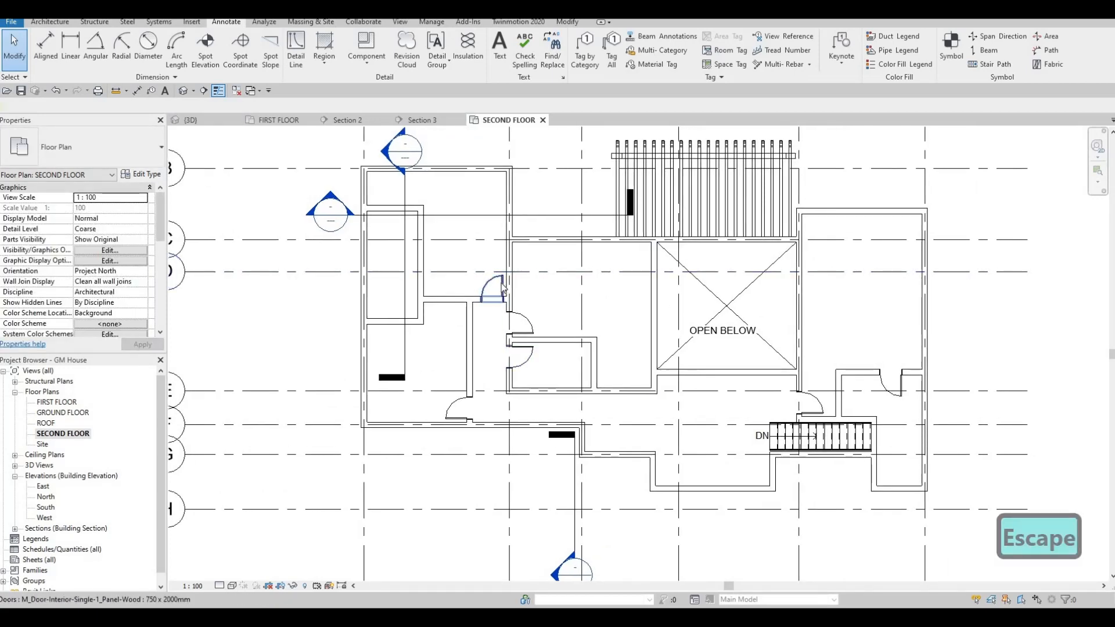
pyautogui.click(502, 284)
pyautogui.press('c')
pyautogui.press('c')
pyautogui.press('Escape')
pyautogui.press('Escape')
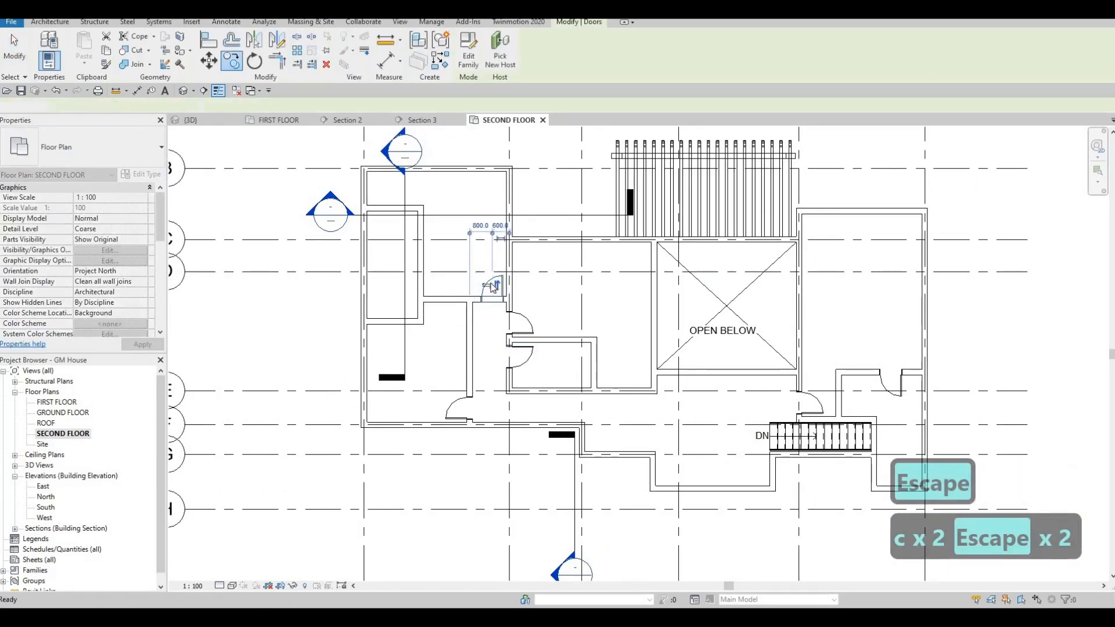
pyautogui.press('Escape')
# Place two 750 x 2000mm doors in the narrow west room: south wall, 500 mm from its east wall; east wall, 600 mm north of the horizontal partition
pyautogui.press('c')
pyautogui.press('s')
pyautogui.scroll(2, 453, 286)
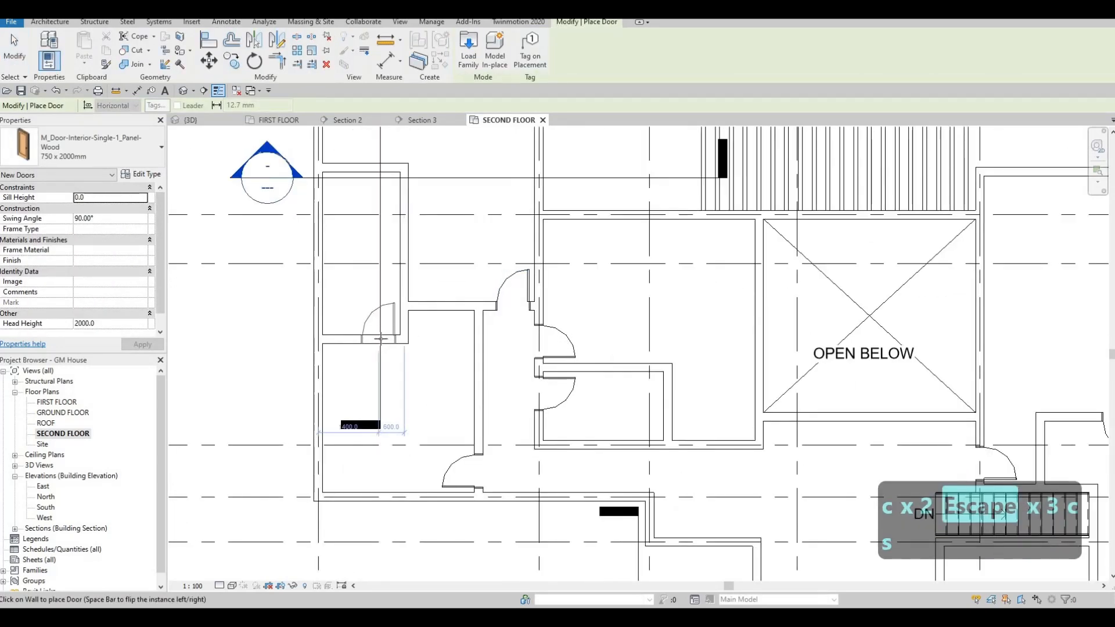
pyautogui.click(384, 337)
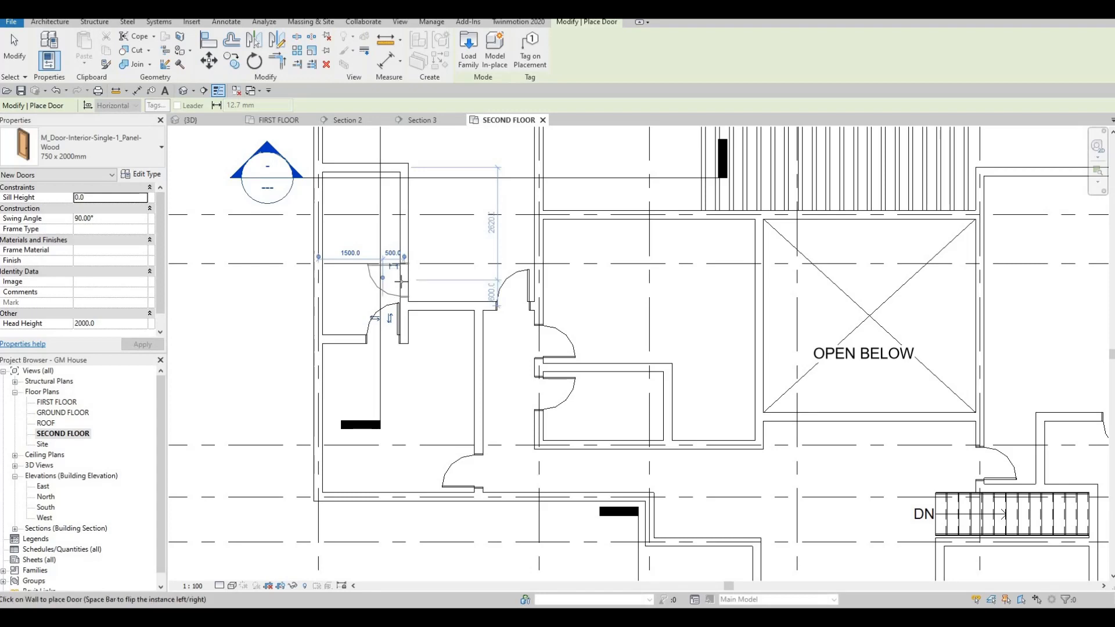
pyautogui.press('Escape')
pyautogui.press('Escape')
pyautogui.press('Escape')
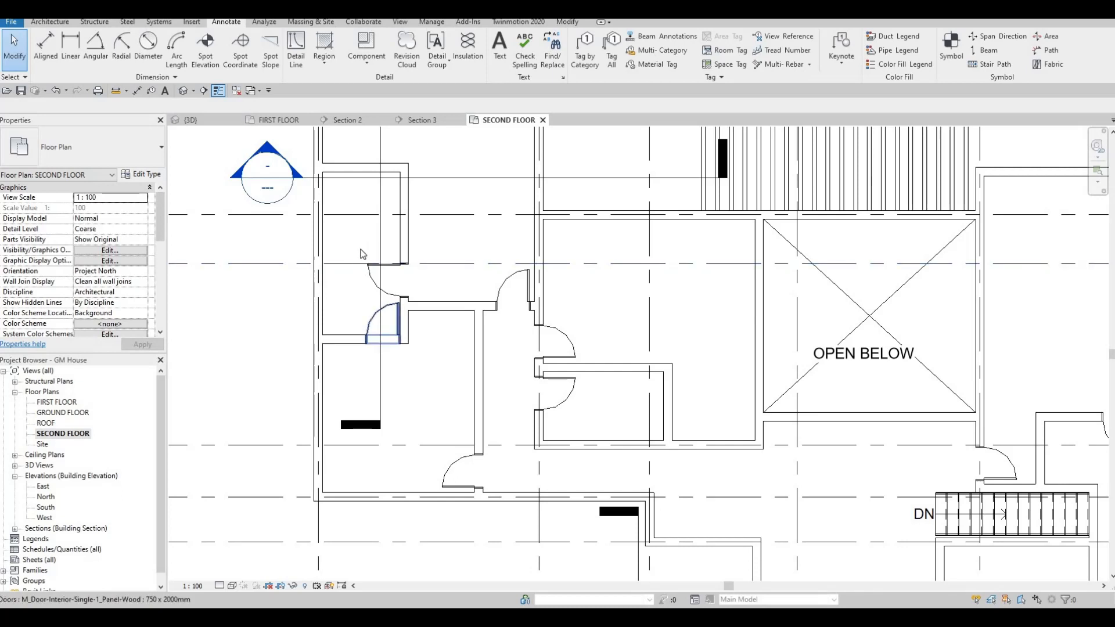
# Examine the second floor layout, from the west rooms and their doors across to the stair and east room
pyautogui.scroll(-4, 355, 285)
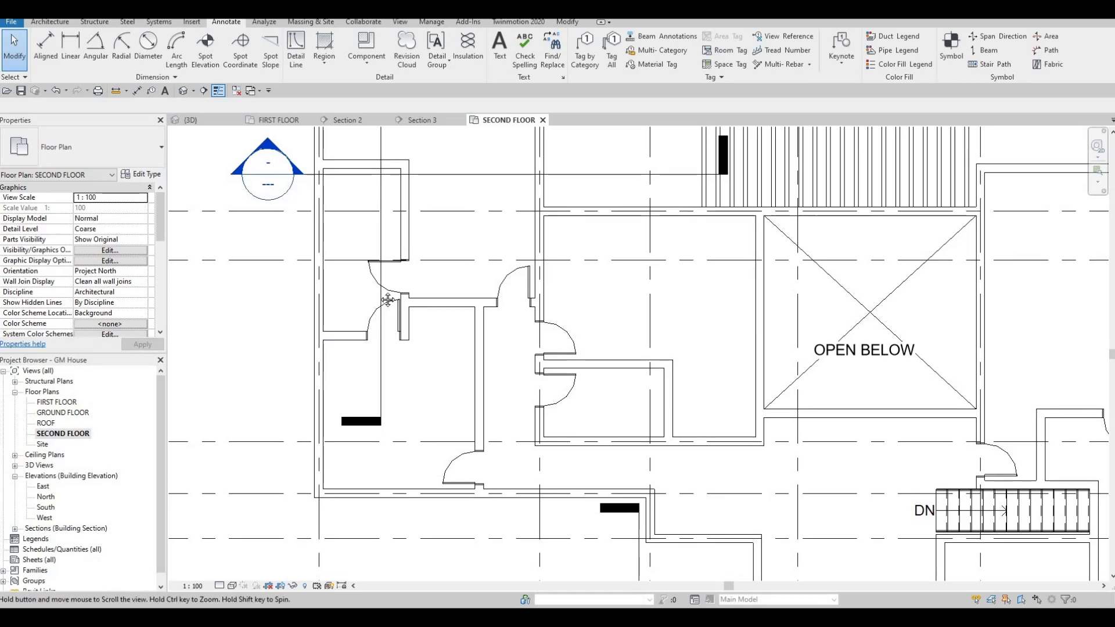
pyautogui.press('Escape')
pyautogui.press('Escape')
pyautogui.moveTo(385, 262); pyautogui.dragTo(431, 261, button='middle')
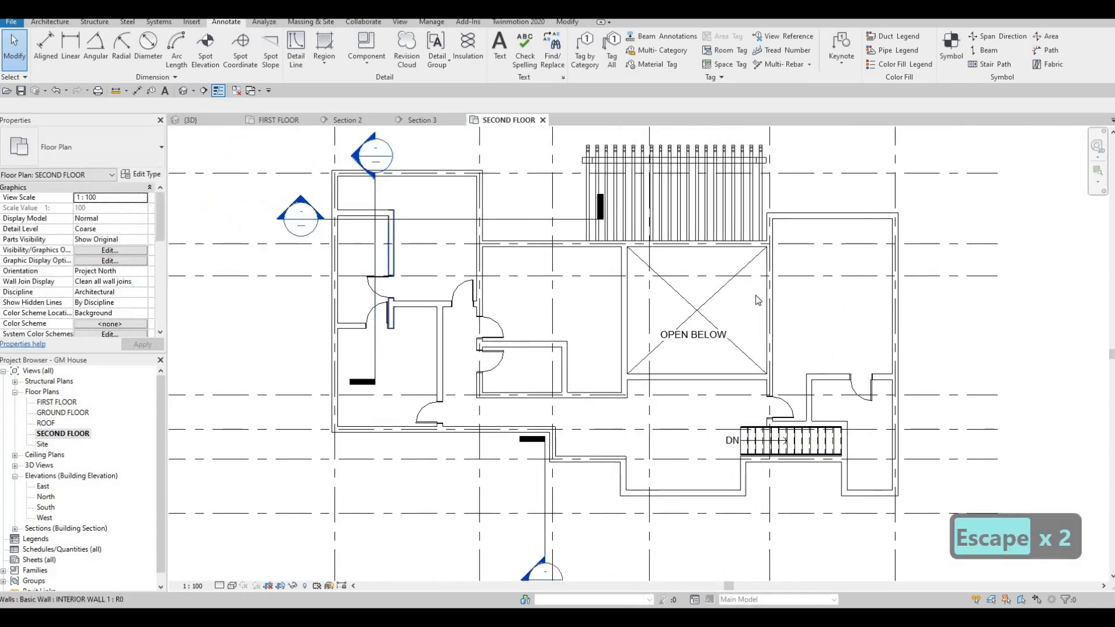
pyautogui.moveTo(547, 325); pyautogui.dragTo(498, 288, button='middle')
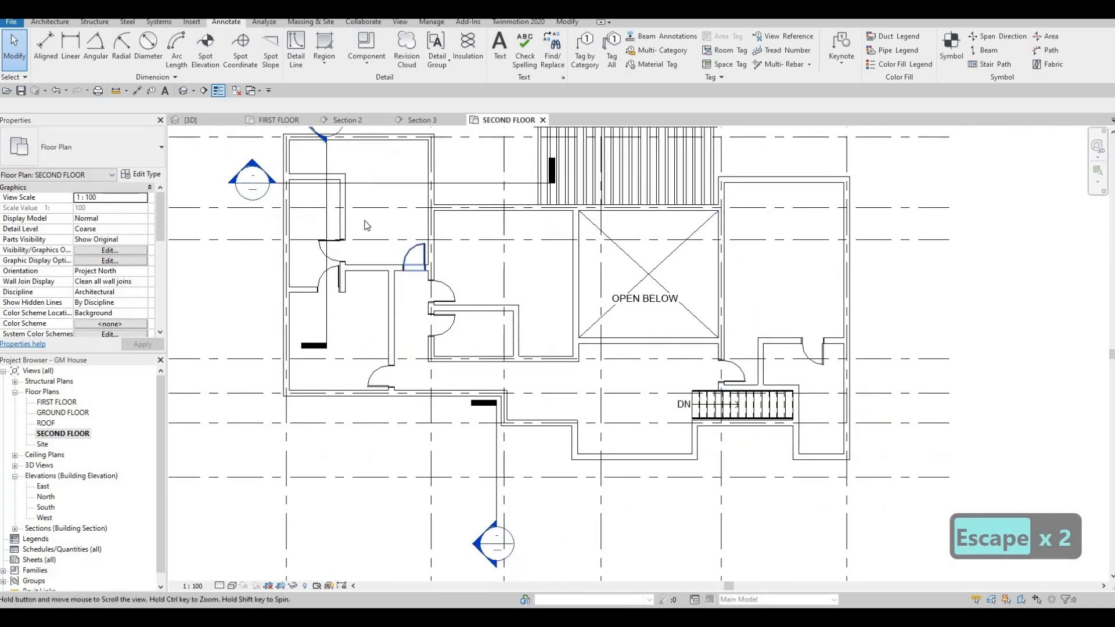
pyautogui.moveTo(367, 225); pyautogui.dragTo(463, 253, button='middle')
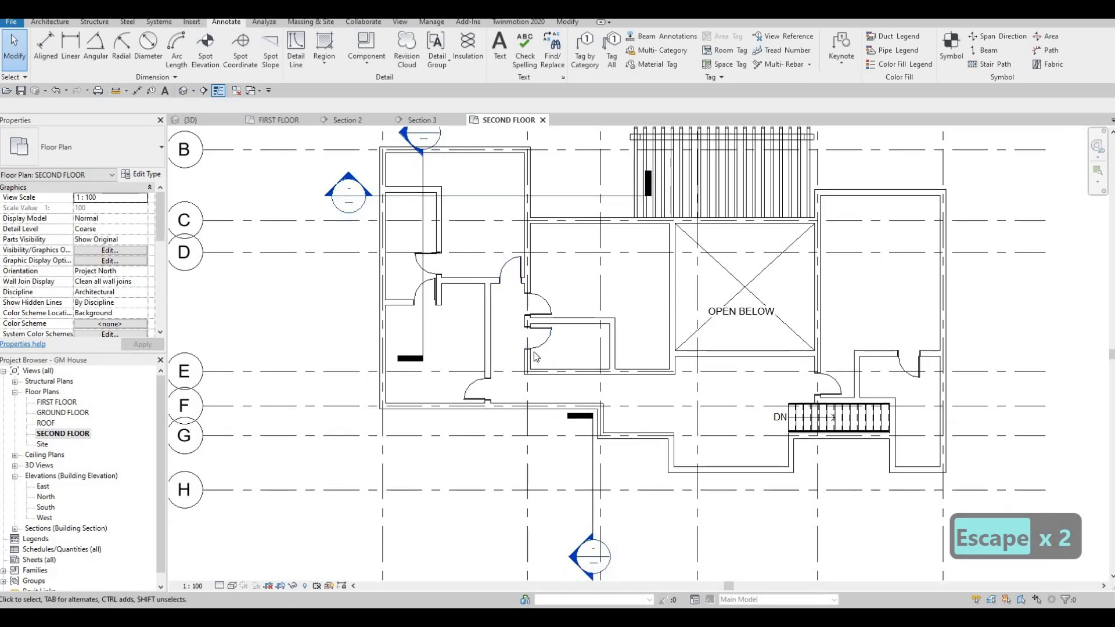
pyautogui.scroll(2, 650, 328)
pyautogui.scroll(-2, 473, 325)
pyautogui.press('Escape')
pyautogui.moveTo(362, 266); pyautogui.dragTo(322, 264, button='middle')
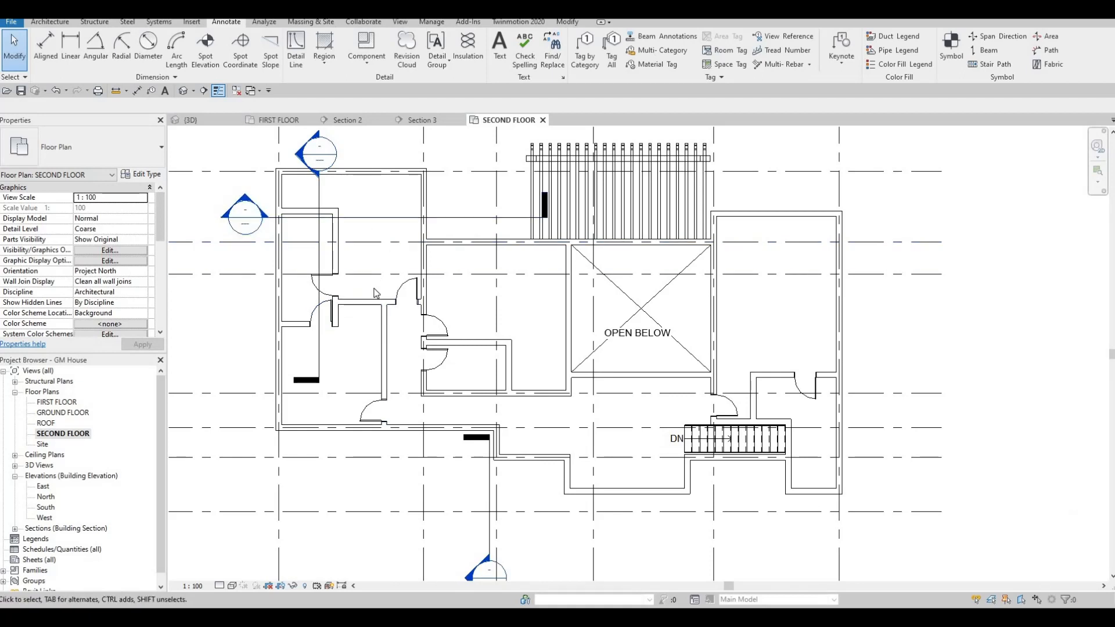
pyautogui.scroll(3, 398, 248)
pyautogui.press('Escape')
pyautogui.scroll(-3, 424, 245)
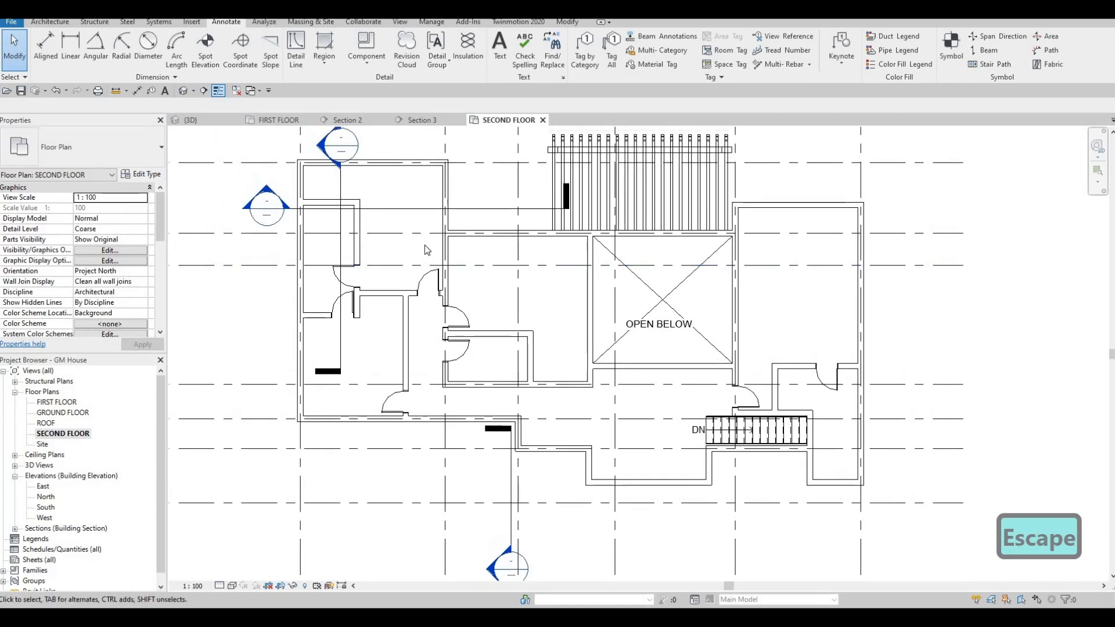
pyautogui.moveTo(306, 248); pyautogui.dragTo(388, 266, button='middle')
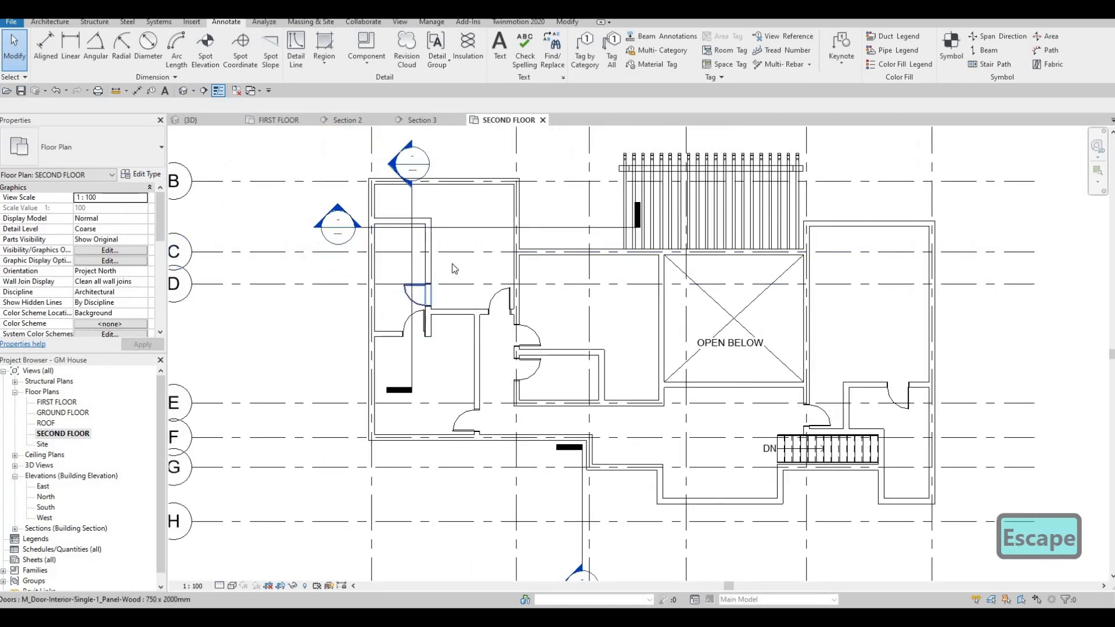
pyautogui.moveTo(448, 209); pyautogui.dragTo(419, 165, button='middle')
pyautogui.press('Escape')
pyautogui.scroll(-3, 602, 240)
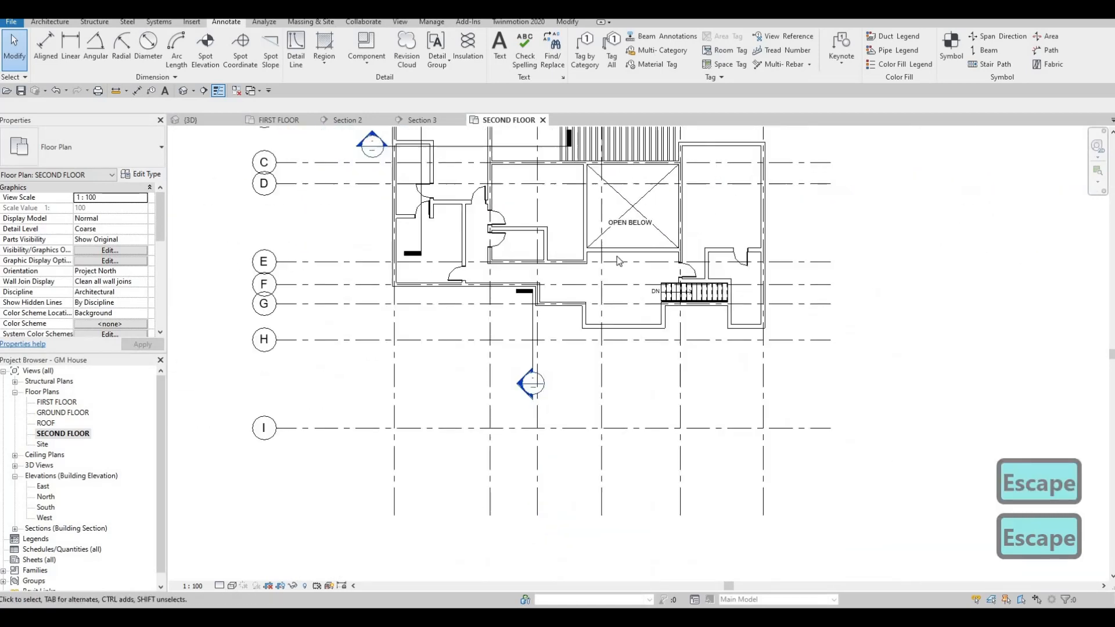
pyautogui.moveTo(343, 284); pyautogui.dragTo(336, 298, button='middle')
pyautogui.scroll(4, 346, 303)
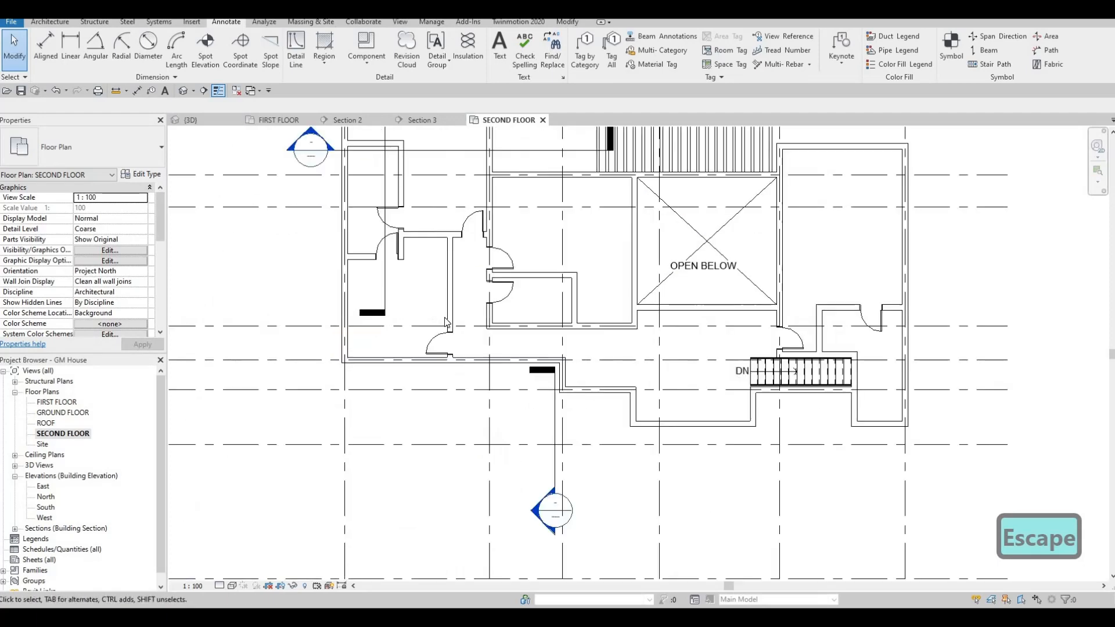
pyautogui.moveTo(436, 307); pyautogui.dragTo(316, 328, button='middle')
pyautogui.scroll(-2, 537, 309)
pyautogui.moveTo(699, 302); pyautogui.dragTo(568, 311, button='middle')
pyautogui.scroll(-2, 568, 311)
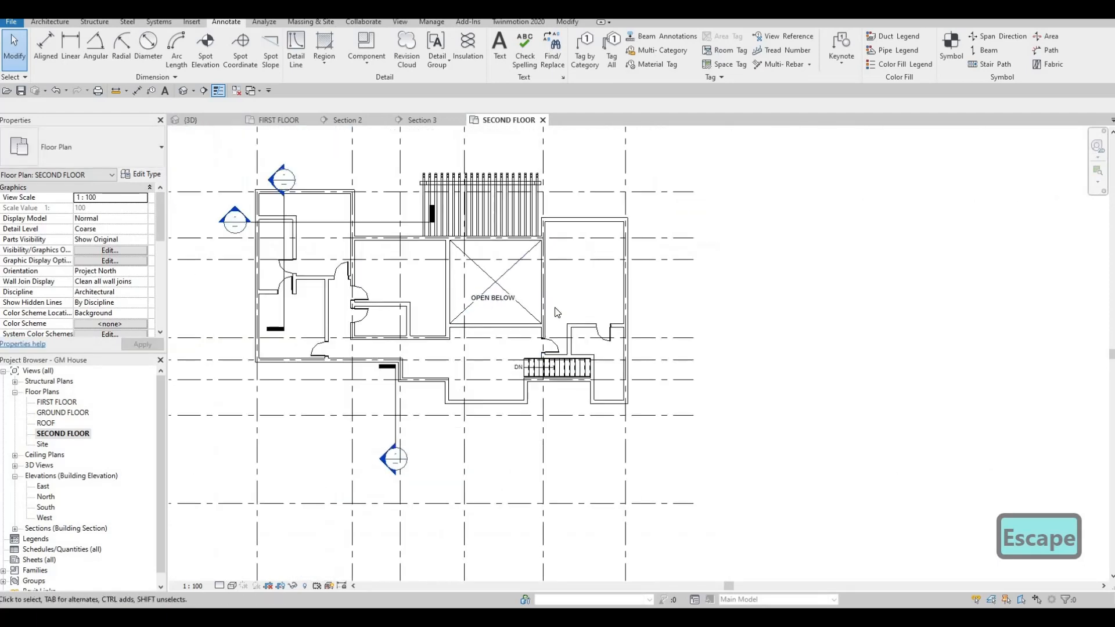
pyautogui.scroll(2, 528, 293)
pyautogui.moveTo(443, 256); pyautogui.dragTo(587, 281, button='middle')
pyautogui.scroll(-1, 536, 267)
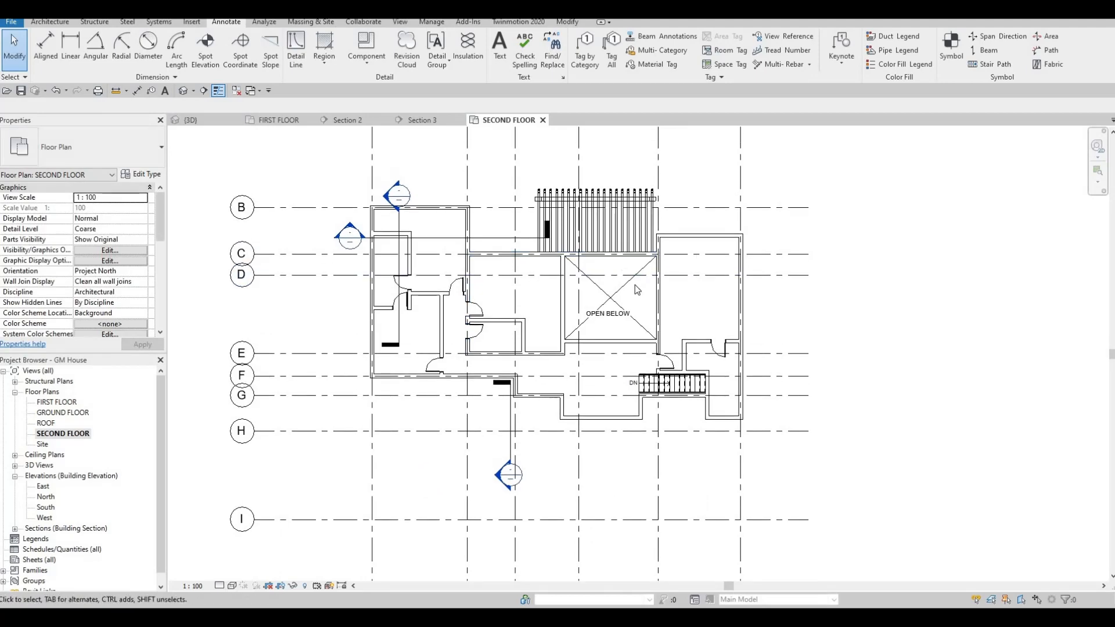
pyautogui.scroll(1, 413, 279)
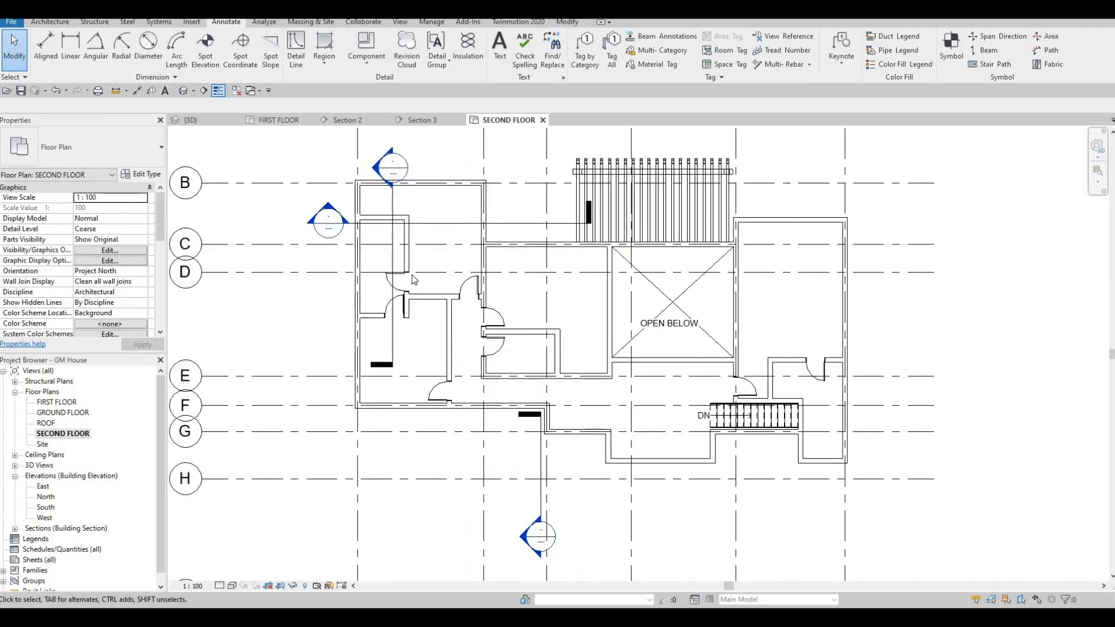
# Extend the narrow west room's east wall north to meet the north exterior wall
pyautogui.moveTo(396, 239); pyautogui.dragTo(404, 275, button='middle')
pyautogui.scroll(1, 404, 276)
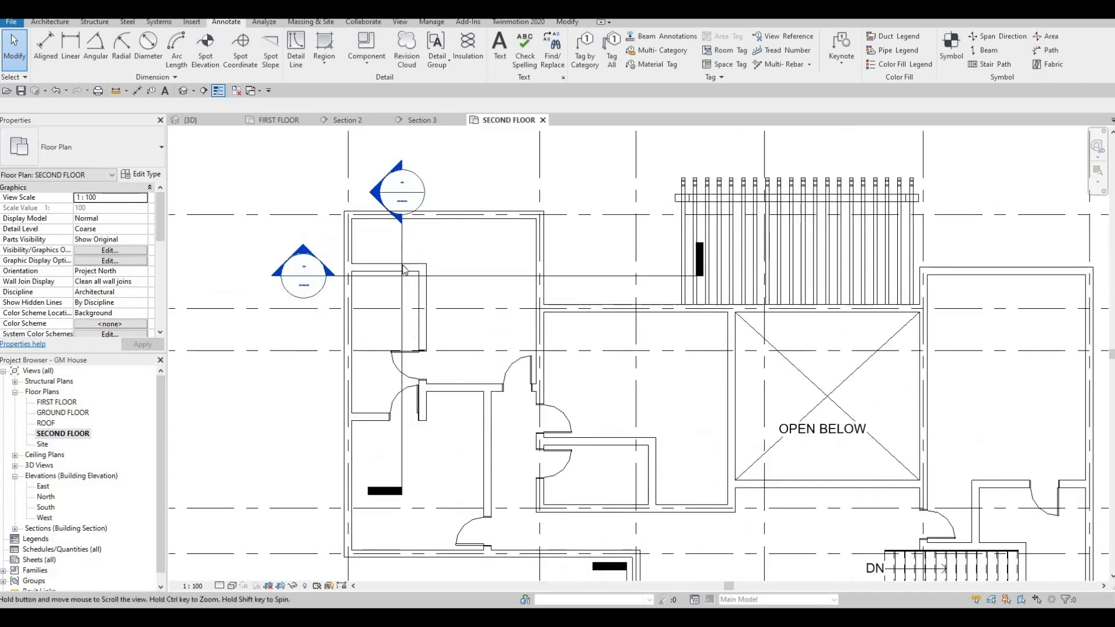
pyautogui.moveTo(394, 227); pyautogui.dragTo(423, 259, button='middle')
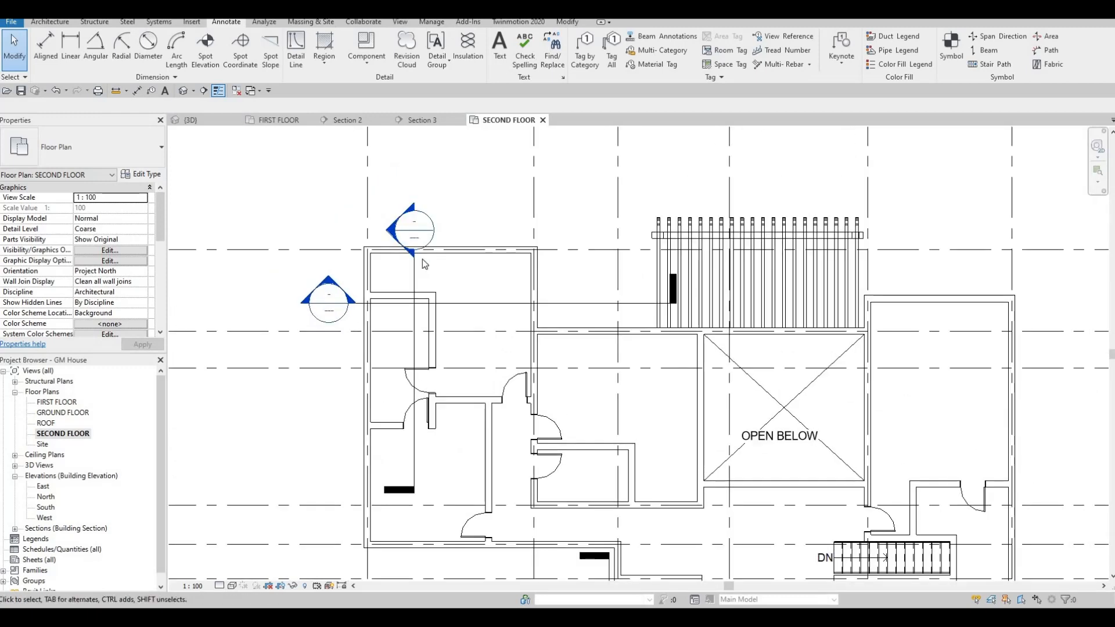
pyautogui.click(431, 300)
pyautogui.moveTo(432, 300); pyautogui.dragTo(432, 257)
pyautogui.press('Escape')
pyautogui.press('Escape')
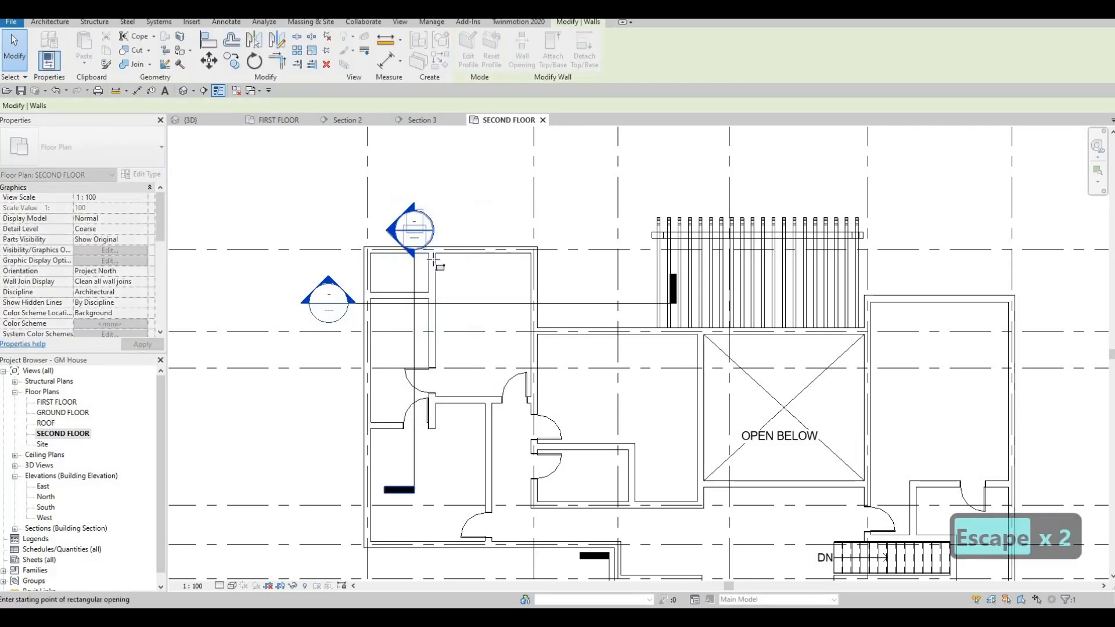
# Cut a rectangular opening about 716 mm wide in the extended wall, between the north exterior wall and the horizontal partition
pyautogui.scroll(5, 430, 258)
pyautogui.click(423, 269)
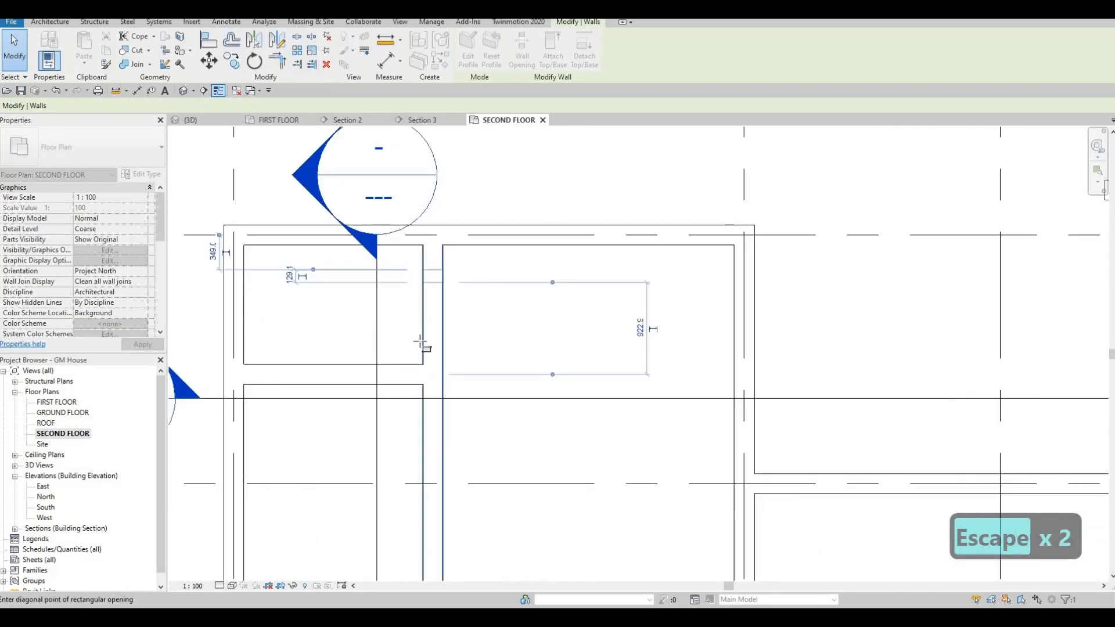
pyautogui.click(420, 341)
pyautogui.press('Escape')
pyautogui.scroll(-5, 433, 264)
pyautogui.press('Escape')
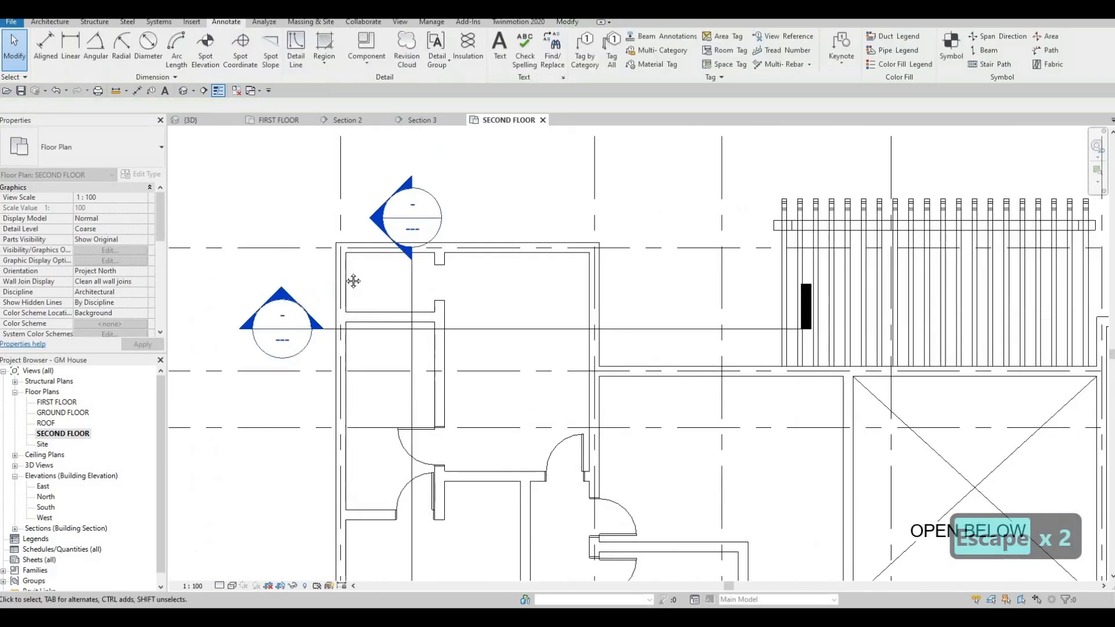
# Reshape the opening to about 701 mm wide, 200 mm from the north wall and 500 mm from the horizontal partition
pyautogui.scroll(5, 480, 215)
pyautogui.click(481, 214)
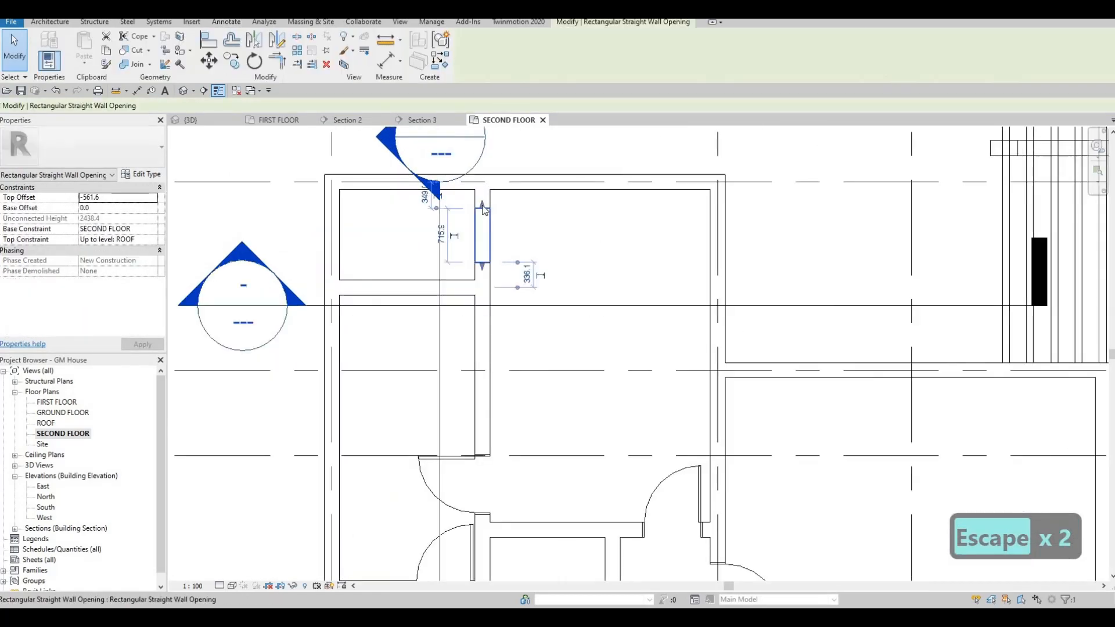
pyautogui.moveTo(483, 208); pyautogui.dragTo(482, 200)
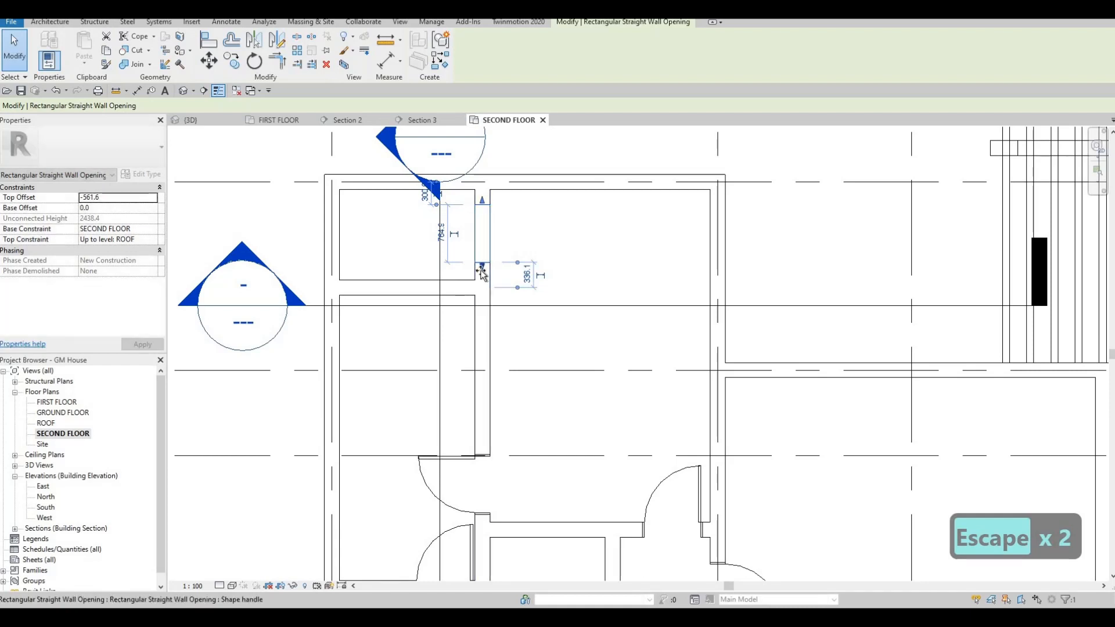
pyautogui.moveTo(419, 235); pyautogui.dragTo(381, 251)
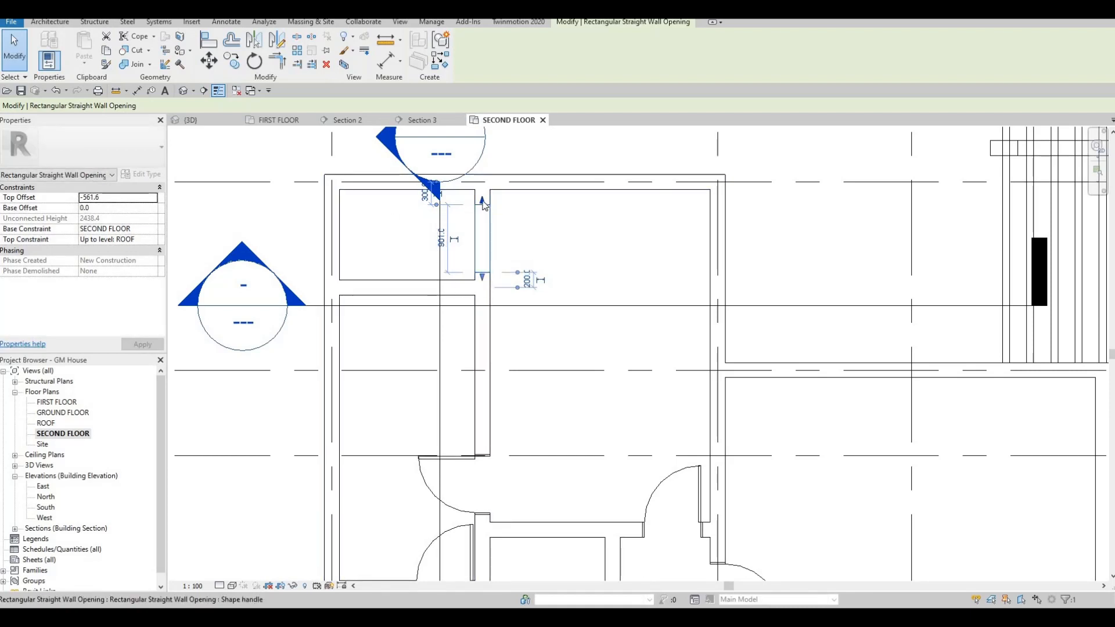
pyautogui.moveTo(482, 196); pyautogui.dragTo(482, 189)
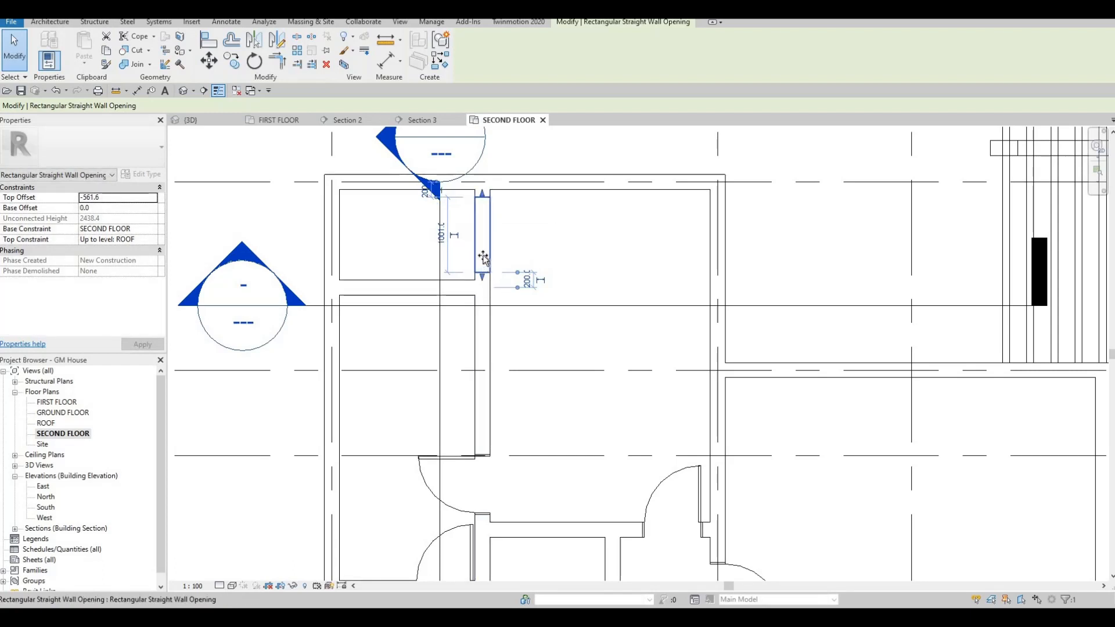
pyautogui.moveTo(482, 276); pyautogui.dragTo(482, 254)
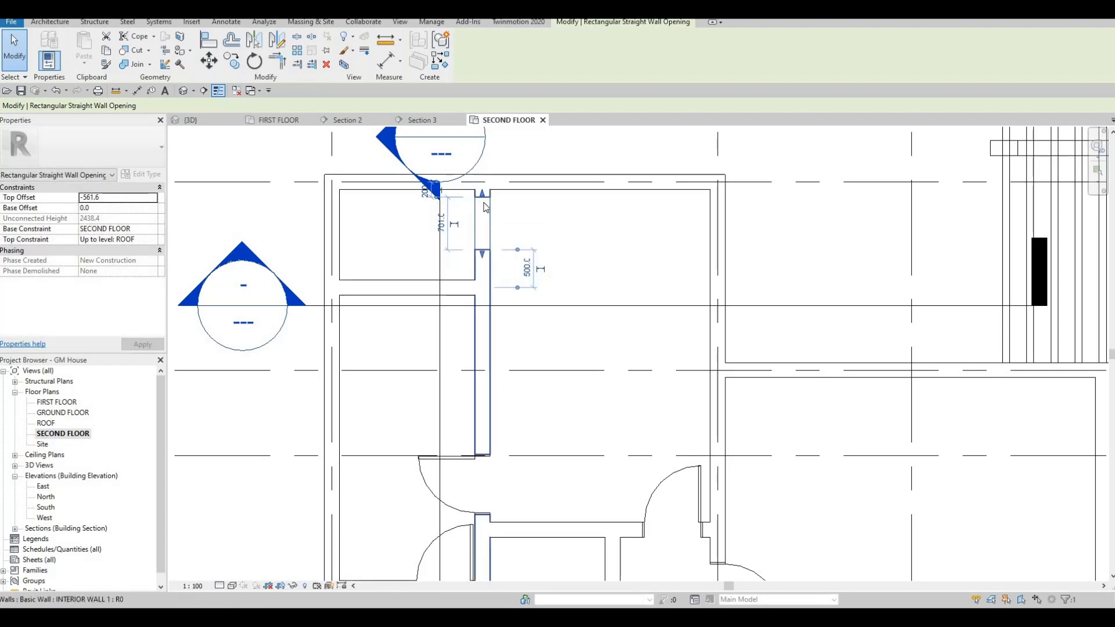
# Move both ends of the wall opening slightly farther north
pyautogui.moveTo(483, 191); pyautogui.dragTo(484, 192)
pyautogui.scroll(5, 484, 197)
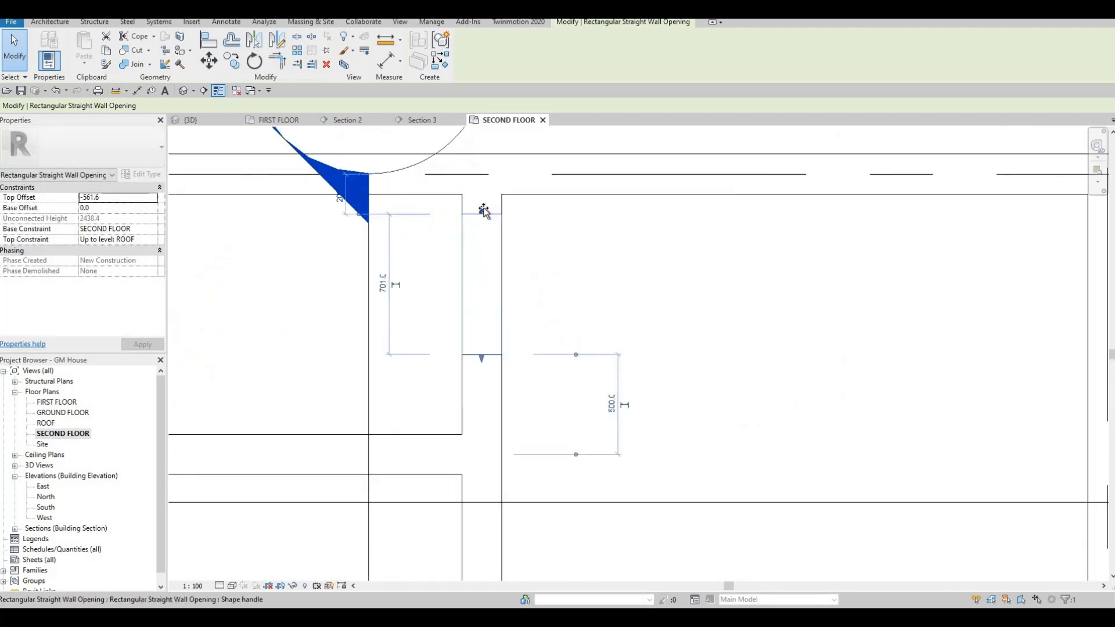
pyautogui.moveTo(490, 353); pyautogui.dragTo(450, 323)
pyautogui.scroll(-3, 363, 317)
pyautogui.press('Escape')
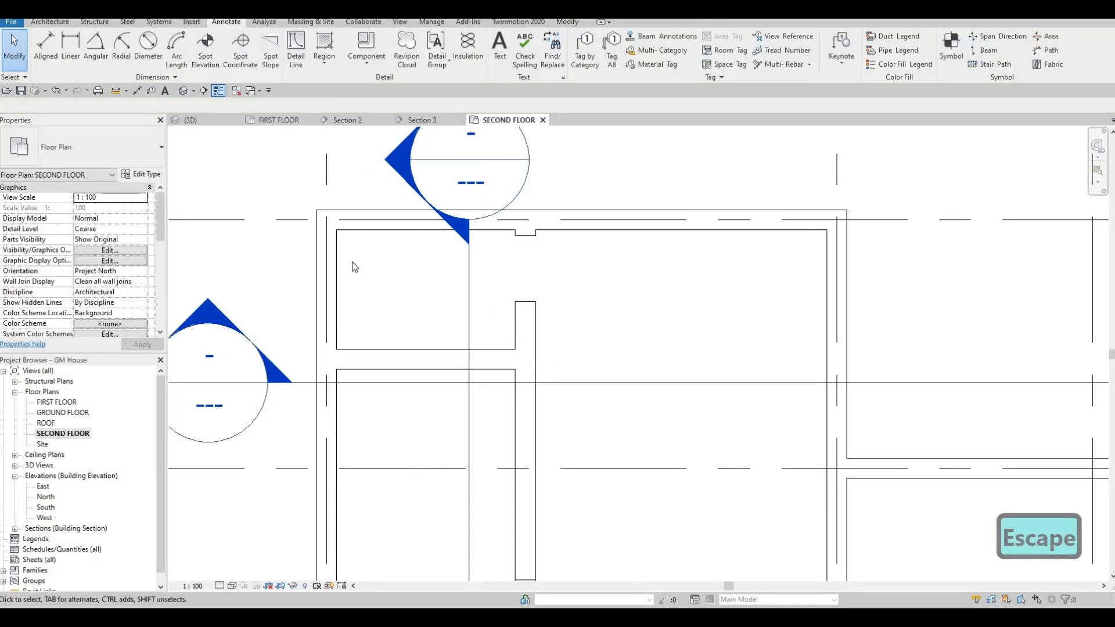
# Try to extend the narrow west room's south wall east to the neighbouring vertical partition, and undo it
pyautogui.scroll(-5, 355, 267)
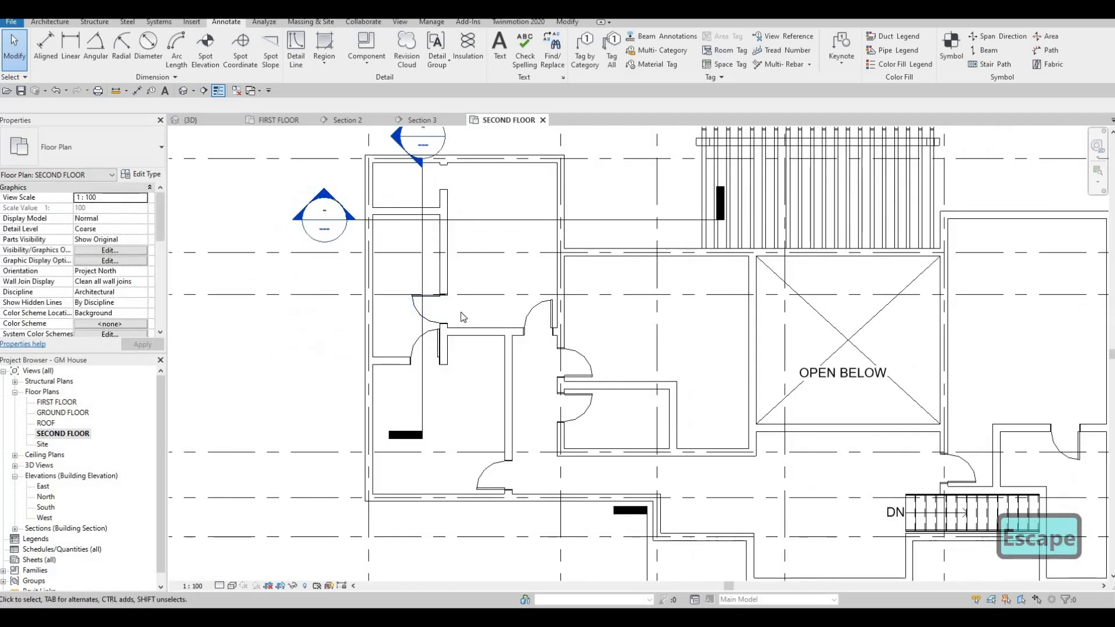
pyautogui.scroll(3, 463, 317)
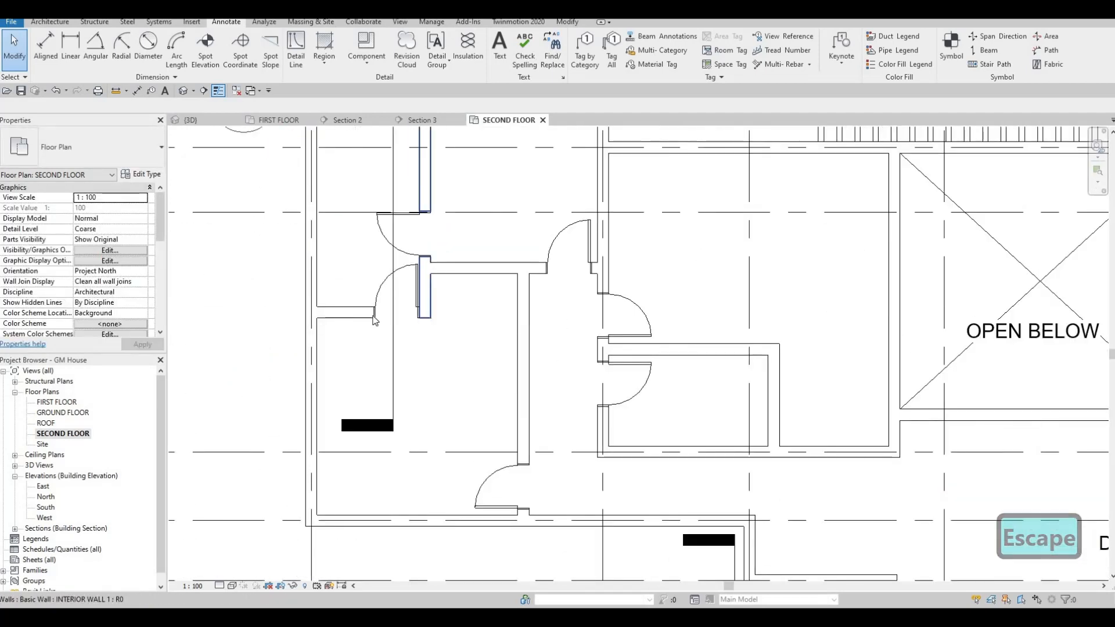
pyautogui.click(423, 315)
pyautogui.moveTo(425, 312); pyautogui.dragTo(517, 312)
pyautogui.moveTo(356, 318); pyautogui.dragTo(411, 316)
pyautogui.hotkey('ctrl', 'z')
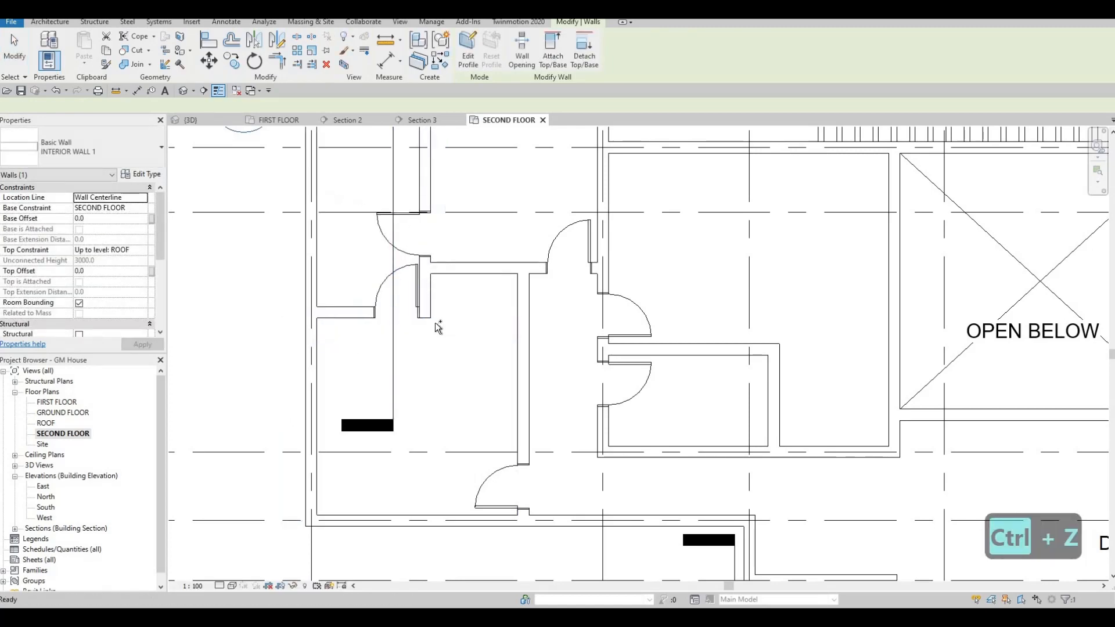
pyautogui.scroll(-2, 503, 328)
pyautogui.press('Escape')
pyautogui.scroll(-2, 578, 365)
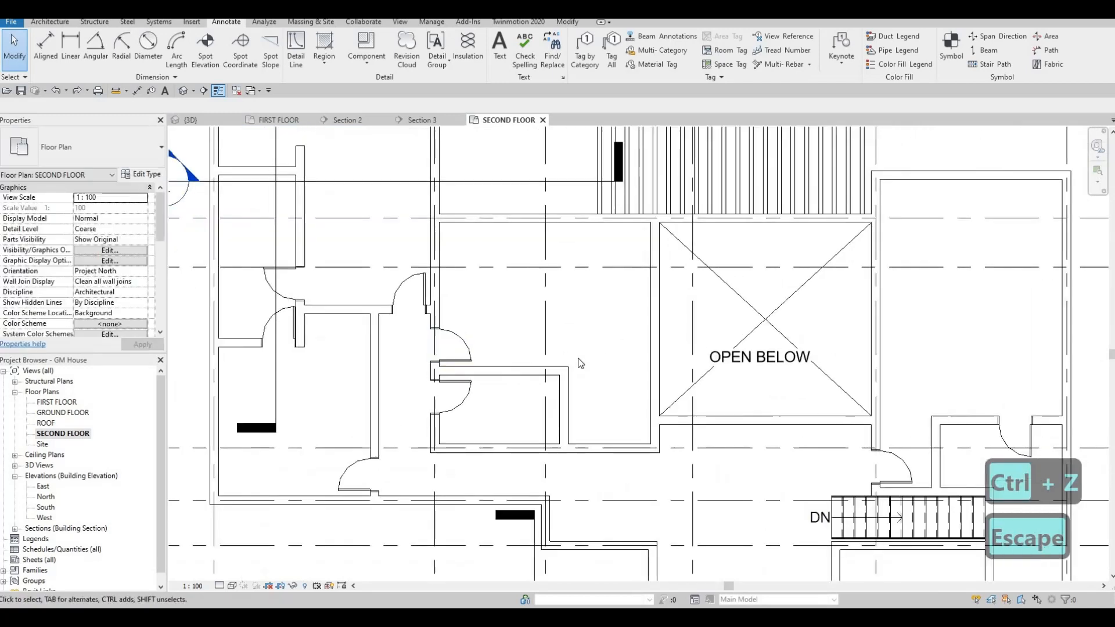
# Extend the horizontal partition between the two central doors east to the wall beside the open-below void
pyautogui.scroll(2, 583, 364)
pyautogui.scroll(-2, 605, 395)
pyautogui.scroll(2, 584, 394)
pyautogui.scroll(-2, 584, 394)
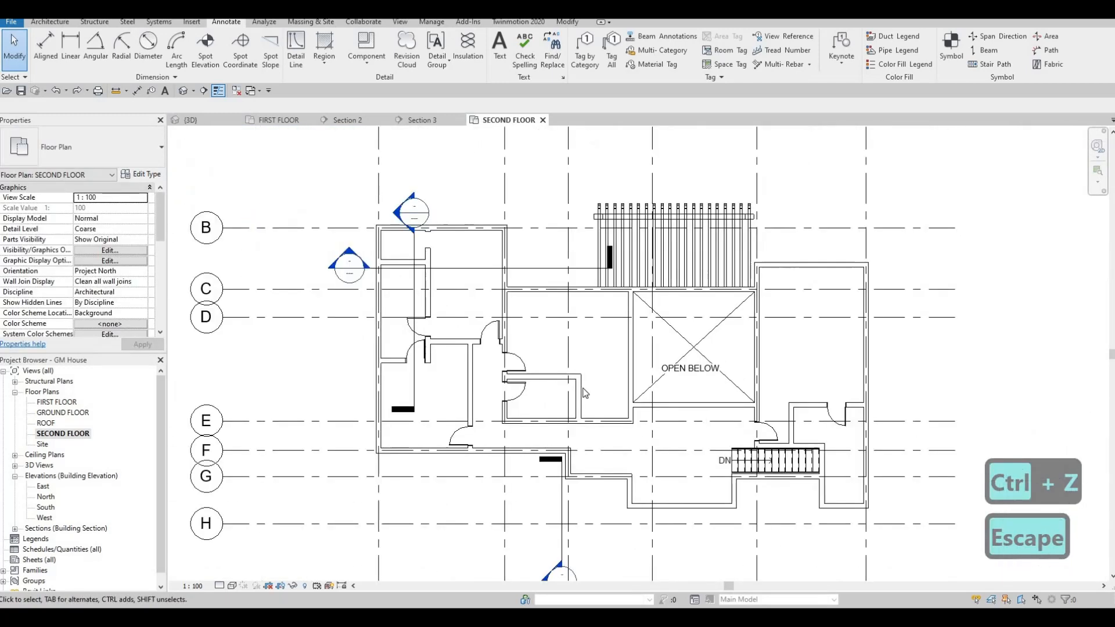
pyautogui.click(562, 378)
pyautogui.scroll(2, 589, 379)
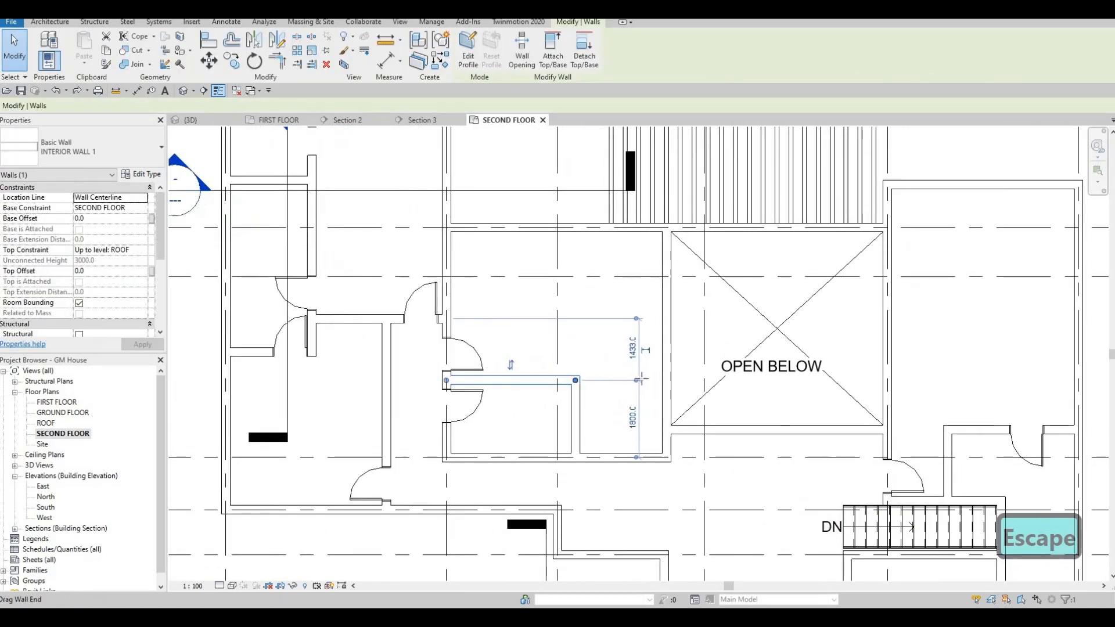
pyautogui.moveTo(659, 381); pyautogui.dragTo(660, 380)
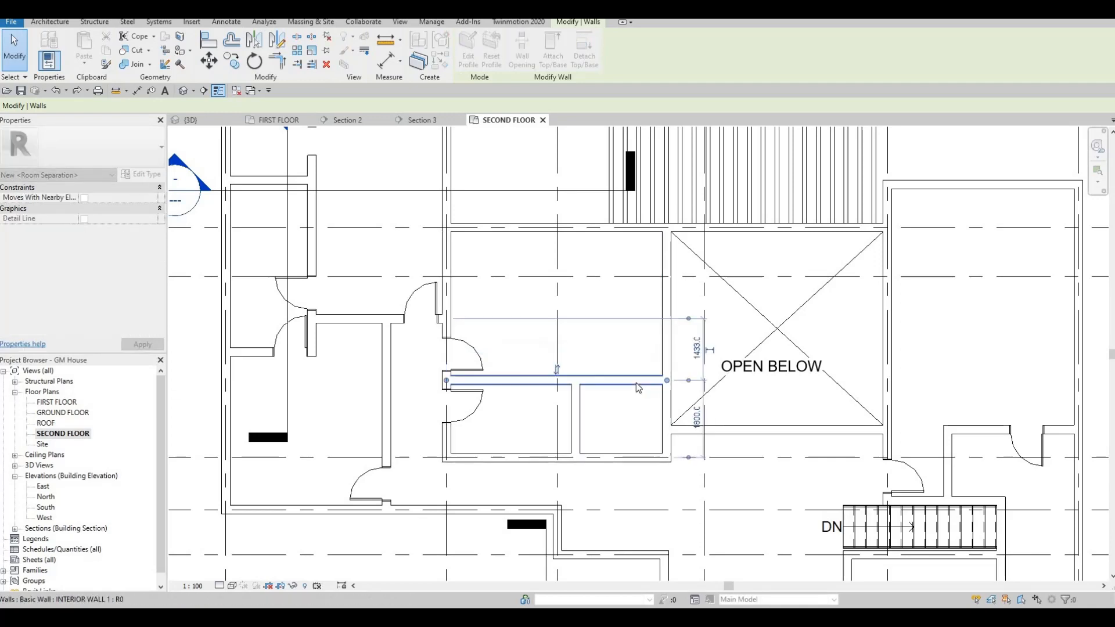
# Try to cut a rectangular opening about 1400 mm wide in the extended partition, along the small east compartment
pyautogui.press('Escape')
pyautogui.hotkey('ctrl', 'Left')
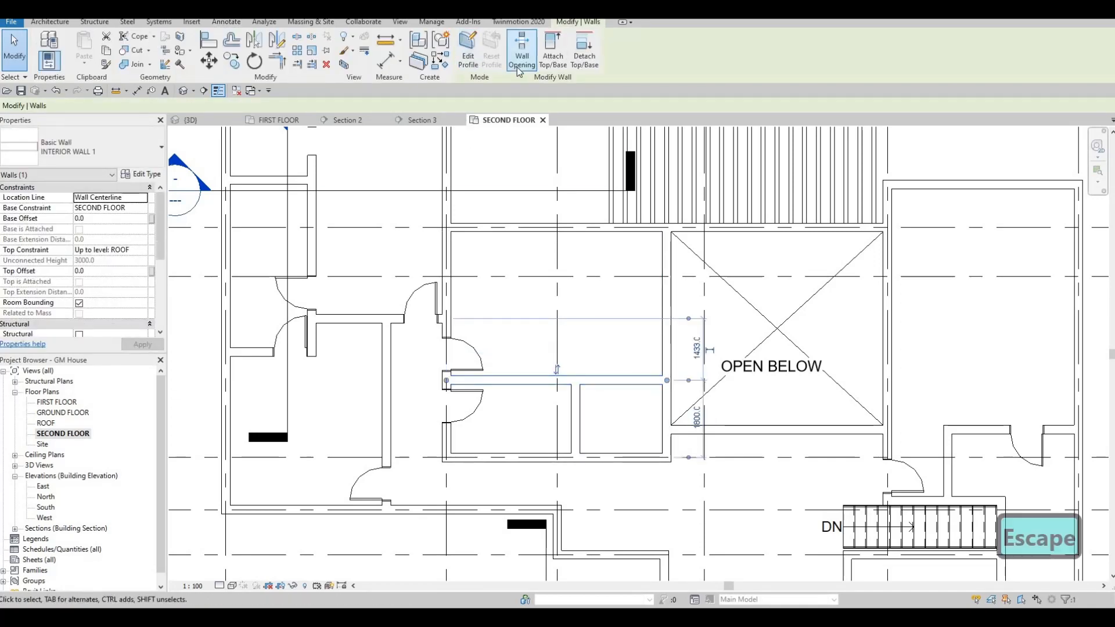
pyautogui.click(521, 58)
pyautogui.scroll(1, 590, 378)
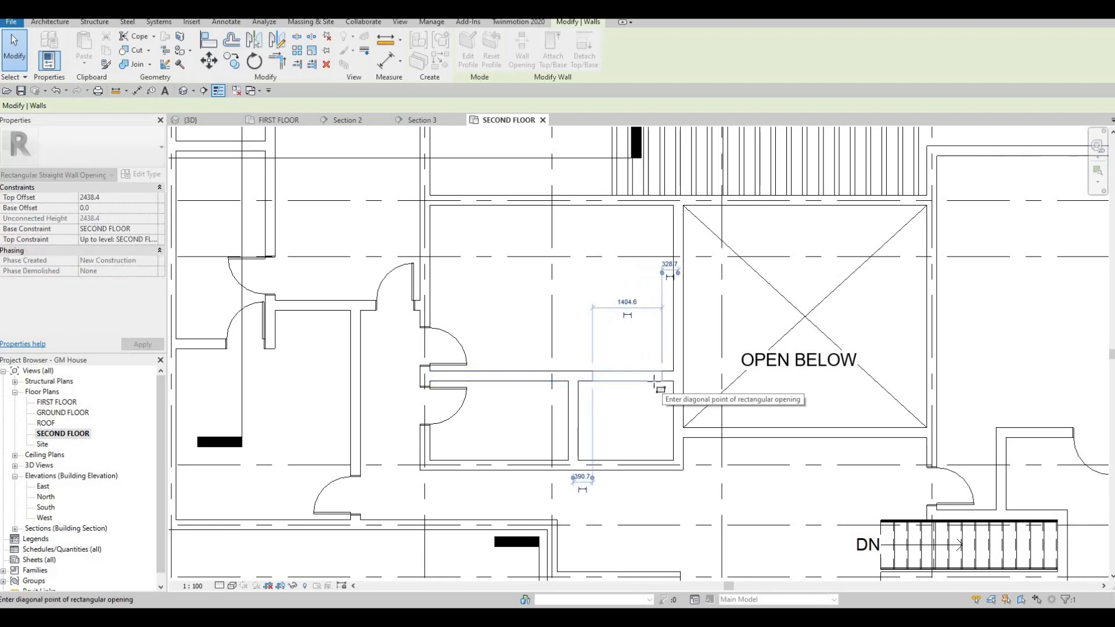
pyautogui.click(627, 369)
pyautogui.press('Escape')
pyautogui.press('Escape')
pyautogui.press('Escape')
pyautogui.press('Escape')
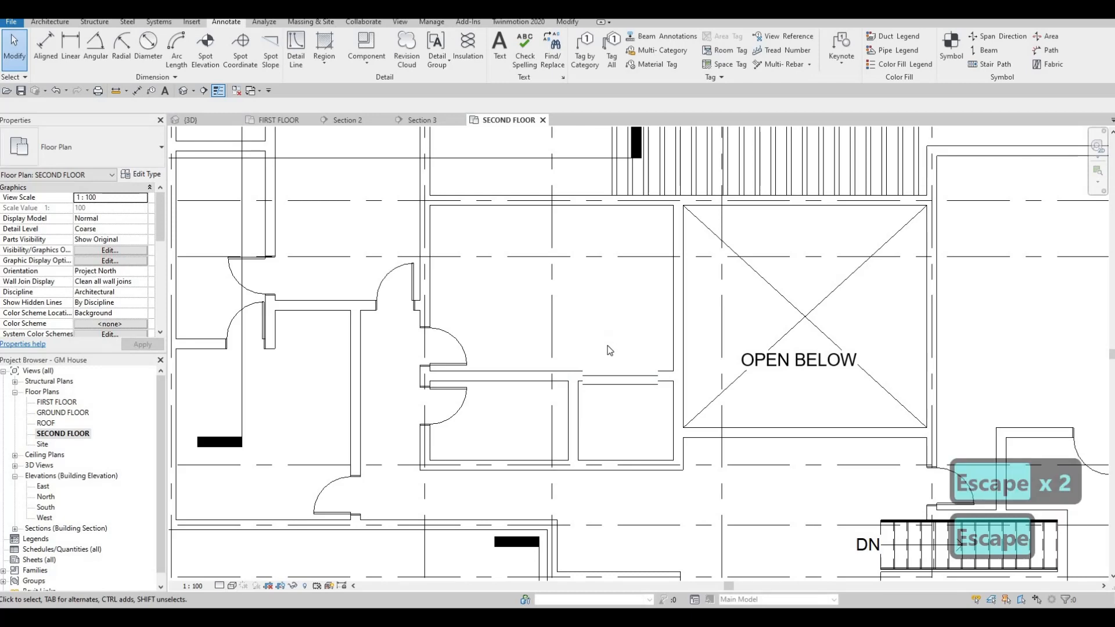
pyautogui.scroll(-2, 490, 391)
pyautogui.scroll(-1, 476, 377)
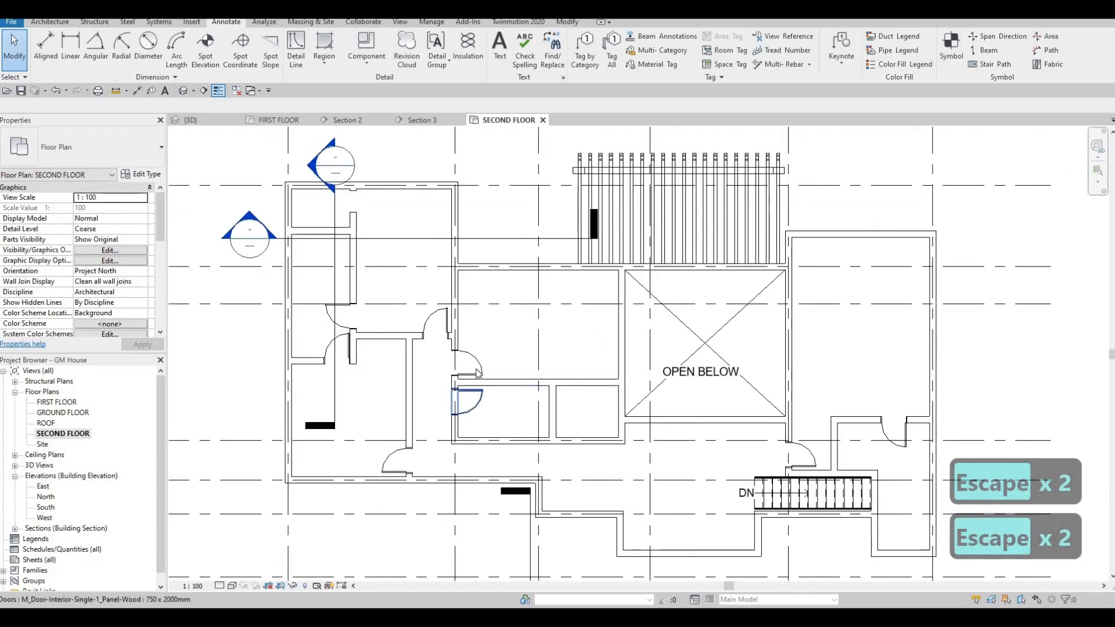
# Place a 750 x 2000mm single-panel interior door in the extended partition above the small east compartment, centred about 500 mm from its east wall
pyautogui.press('Escape')
pyautogui.click(478, 370)
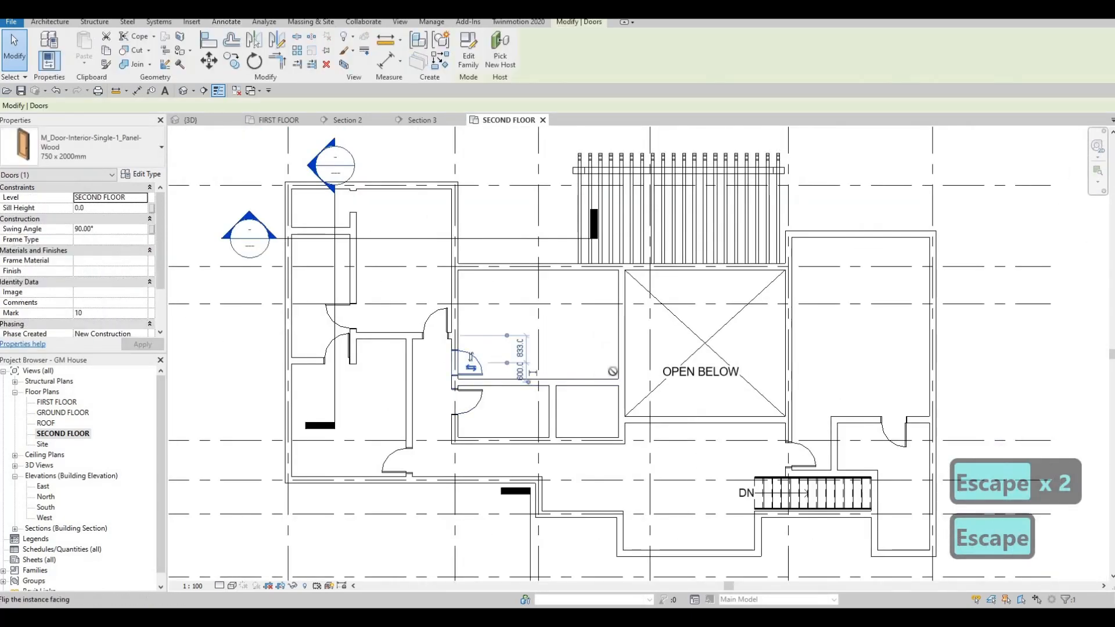
pyautogui.press('c')
pyautogui.press('s')
pyautogui.scroll(1, 612, 370)
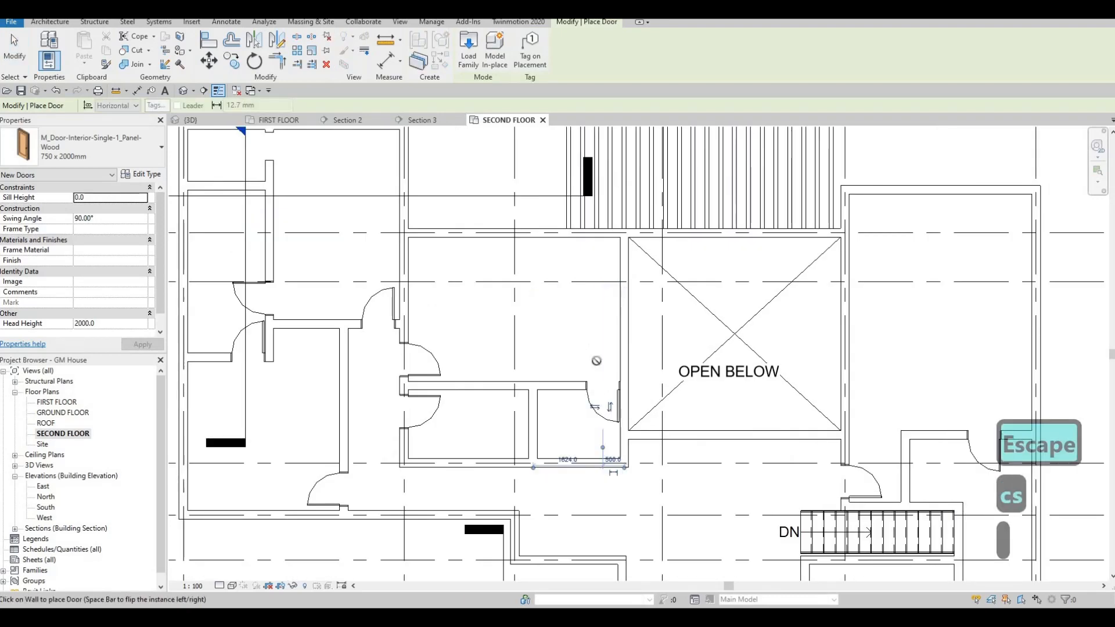
pyautogui.scroll(-4, 493, 343)
pyautogui.press('Escape')
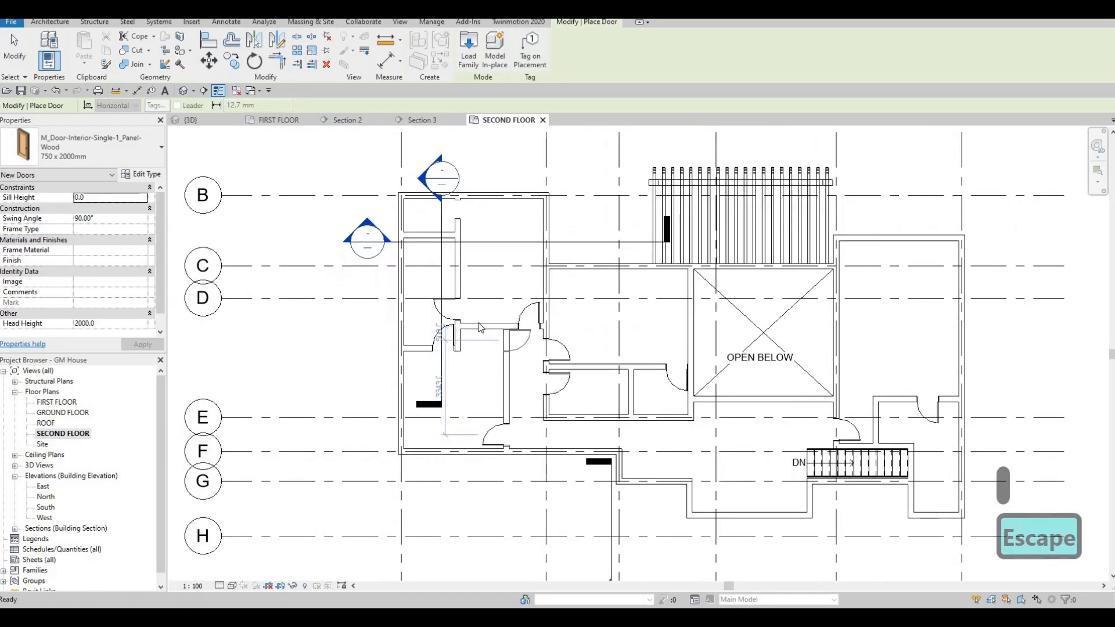
pyautogui.press('Escape')
# Set the second floor plan's underlay base level to FIRST FLOOR
pyautogui.scroll(3, 451, 364)
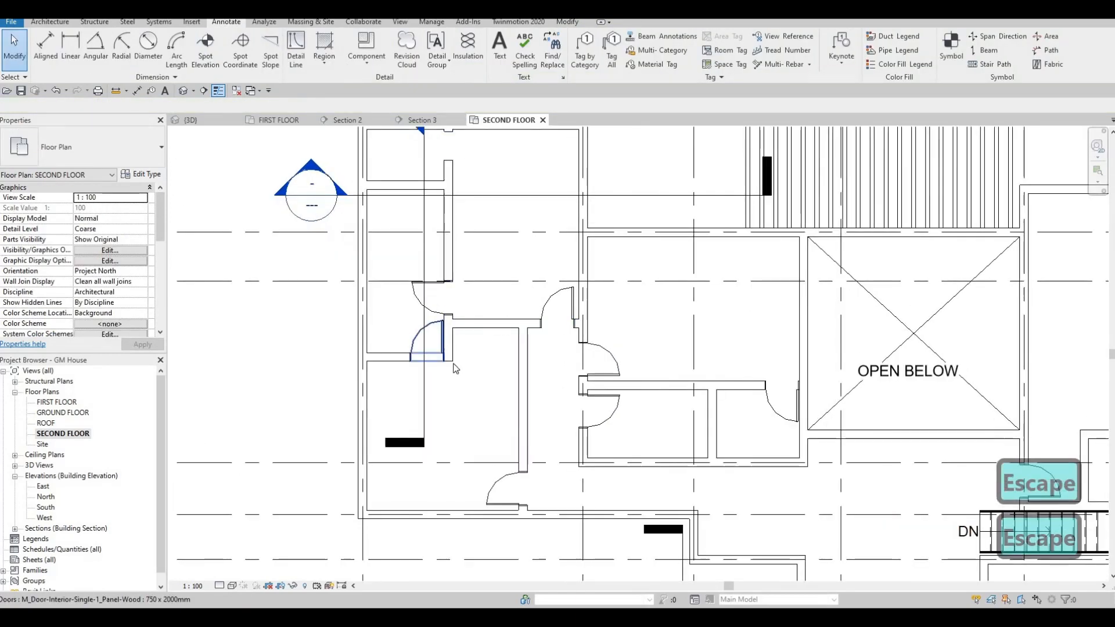
pyautogui.scroll(-2, 427, 365)
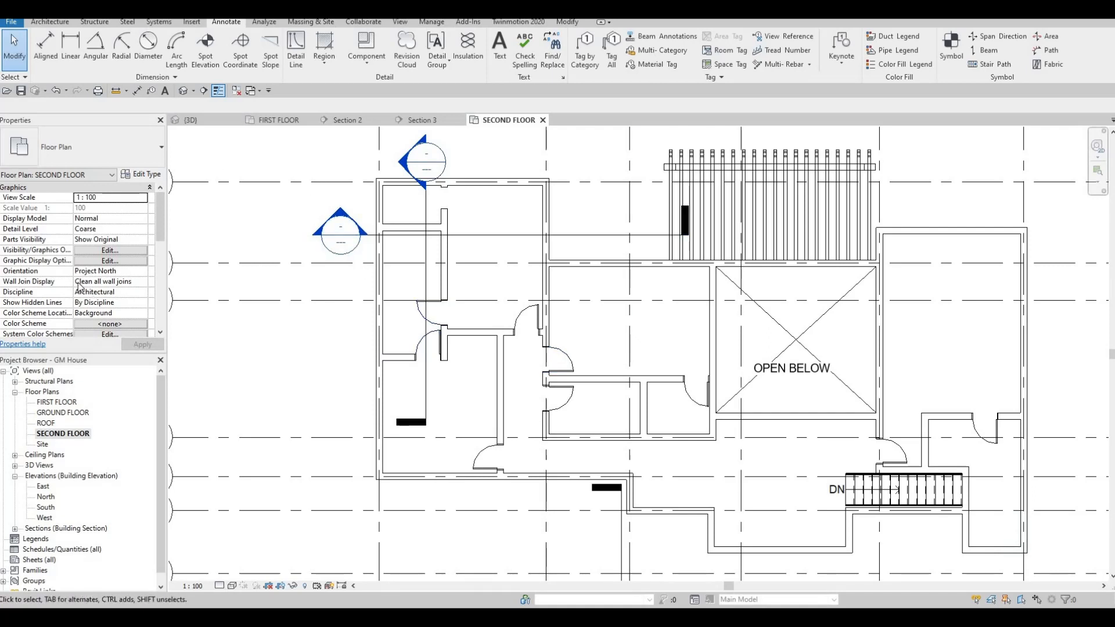
pyautogui.scroll(-4, 96, 279)
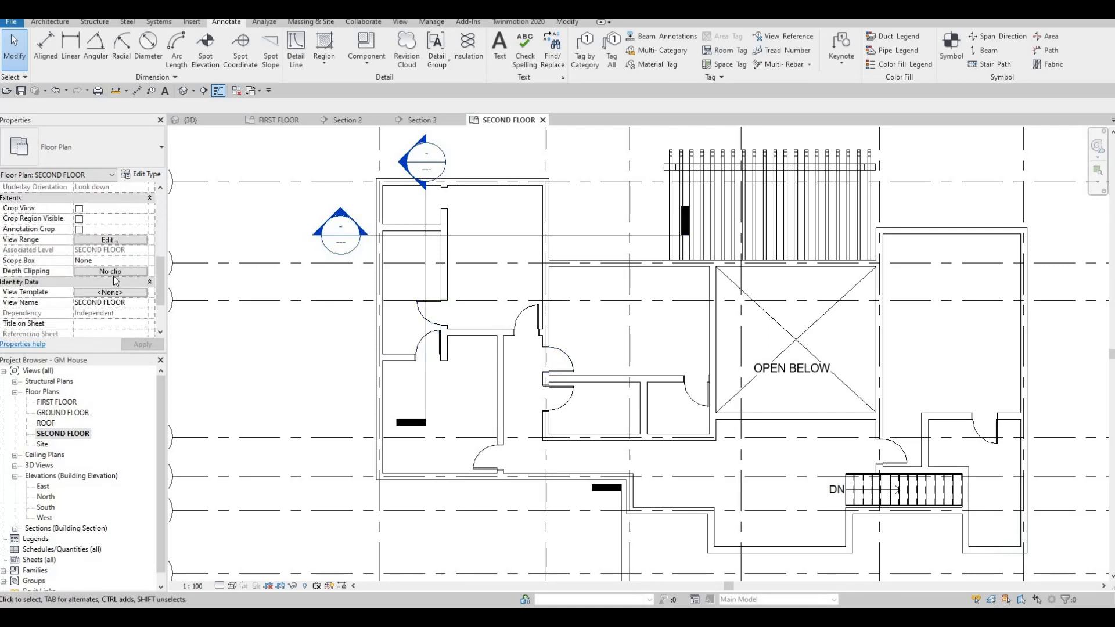
pyautogui.scroll(4, 124, 288)
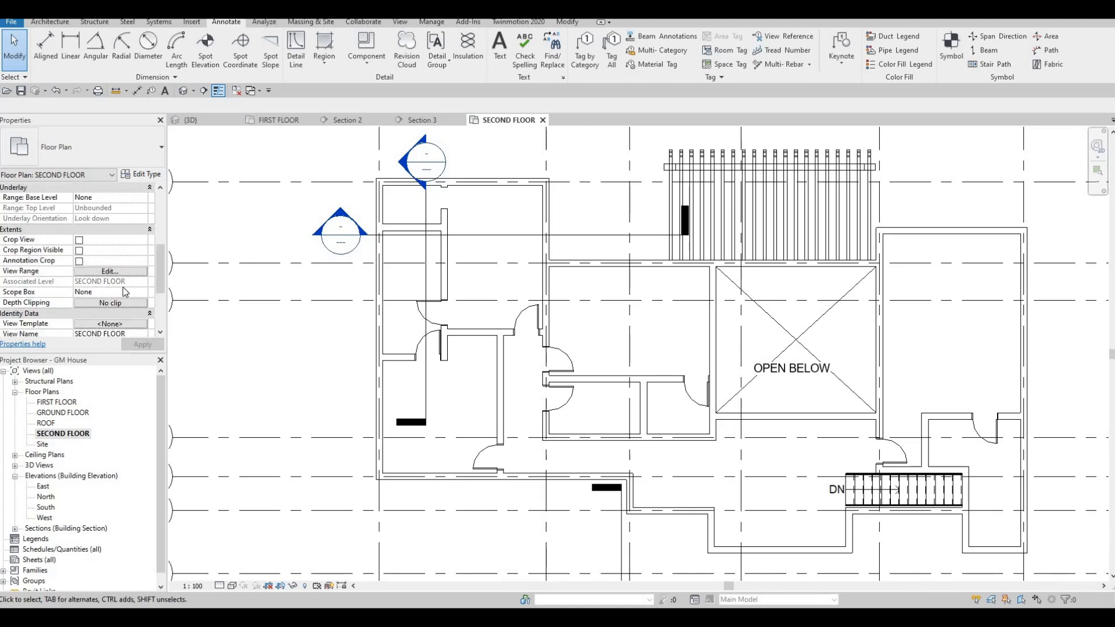
pyautogui.click(143, 266)
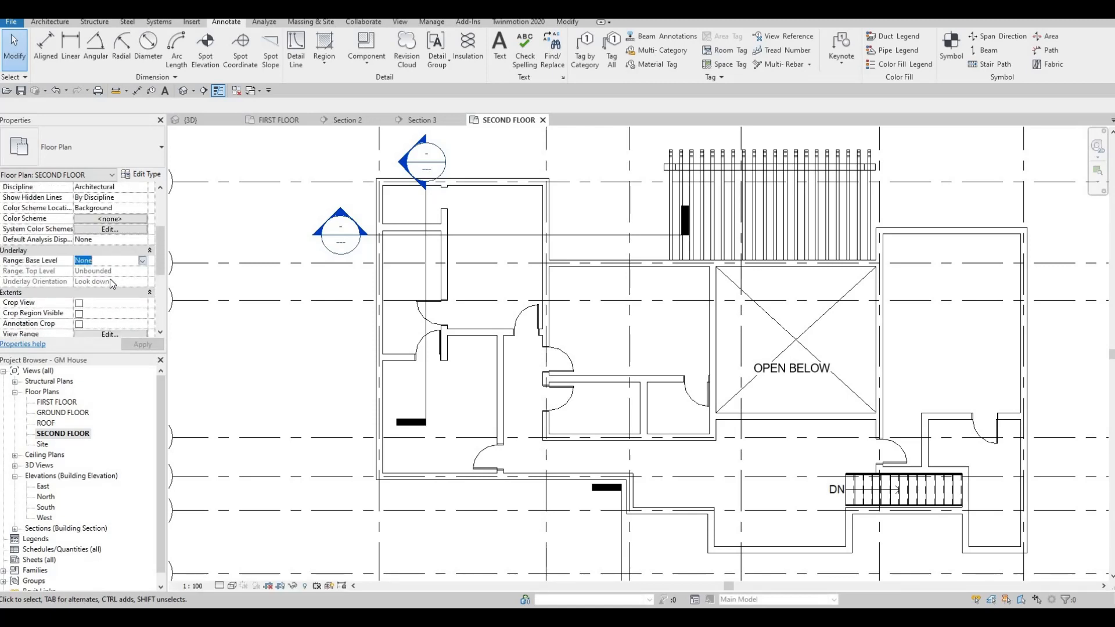
pyautogui.press('Down')
pyautogui.press('Down')
pyautogui.press('Return')
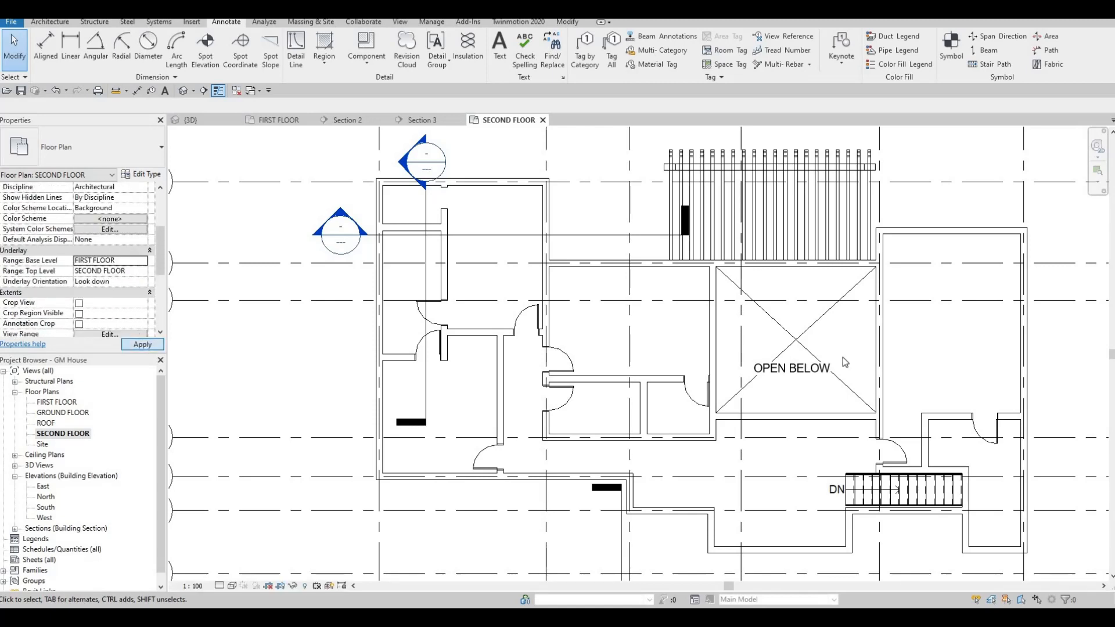
pyautogui.scroll(3, 873, 318)
pyautogui.press('Escape')
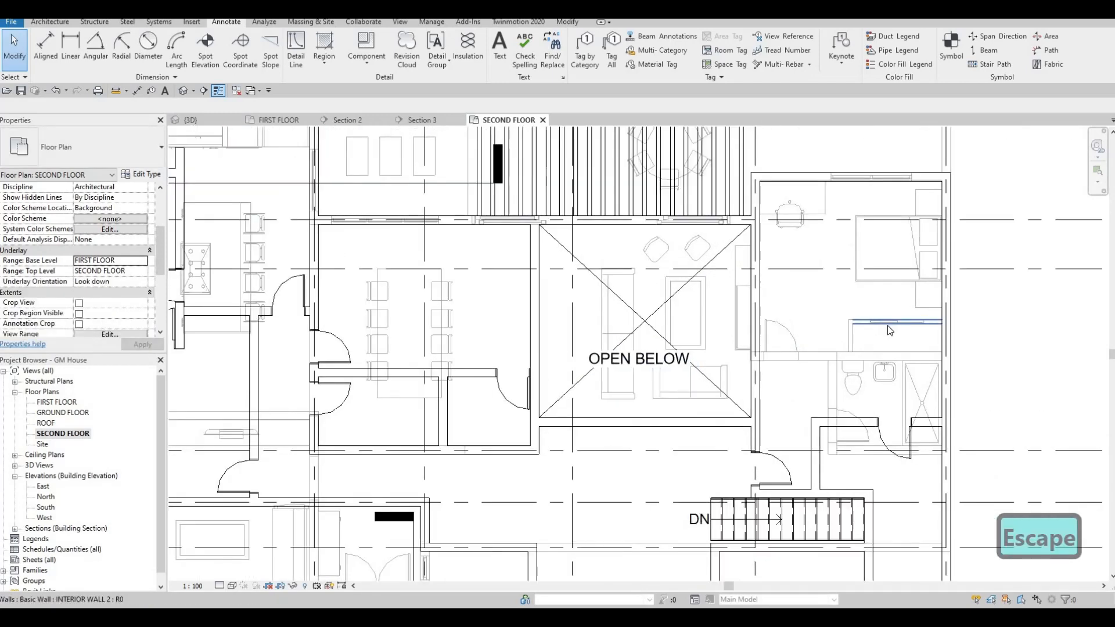
pyautogui.press('Tab')
pyautogui.press('Tab')
pyautogui.scroll(3, 894, 326)
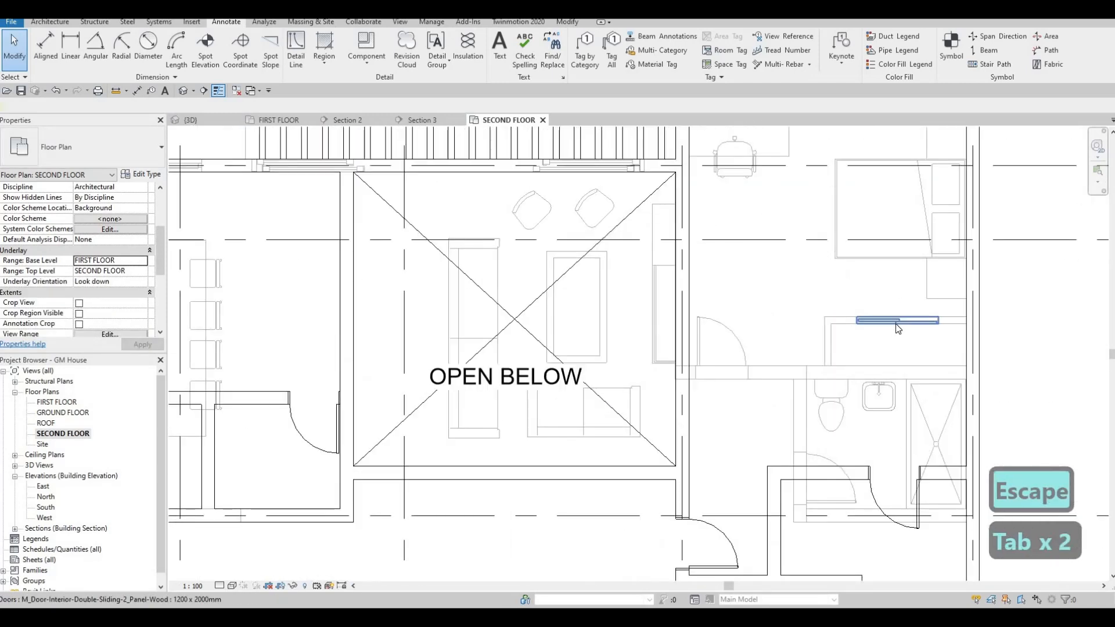
pyautogui.click(898, 328)
pyautogui.press('c')
pyautogui.press('s')
pyautogui.scroll(-3, 488, 310)
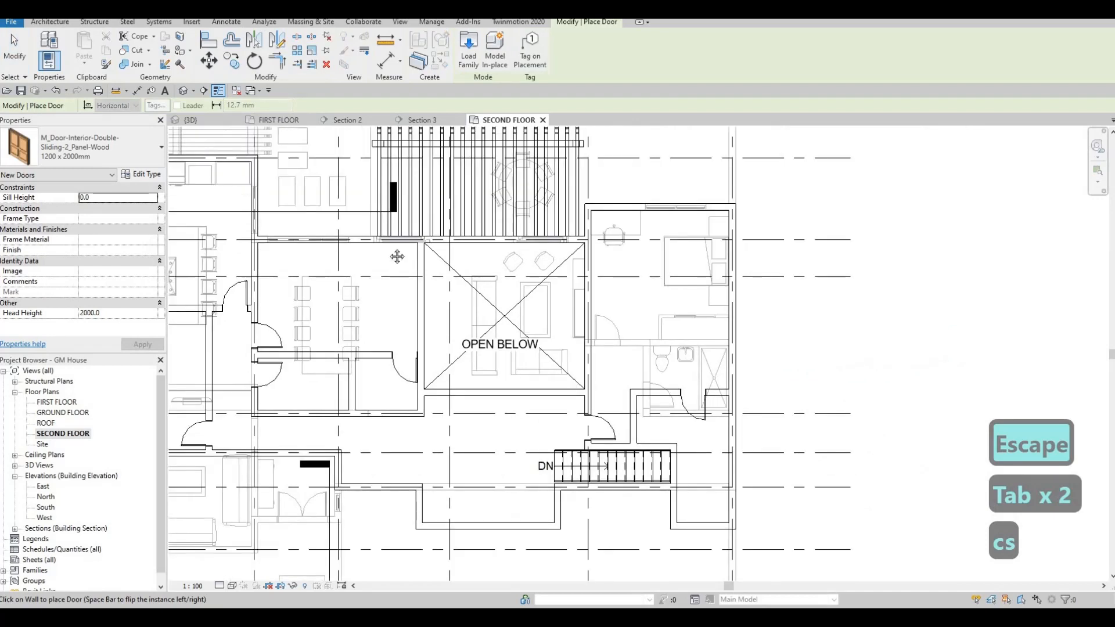
pyautogui.moveTo(368, 276); pyautogui.dragTo(614, 175, button='middle')
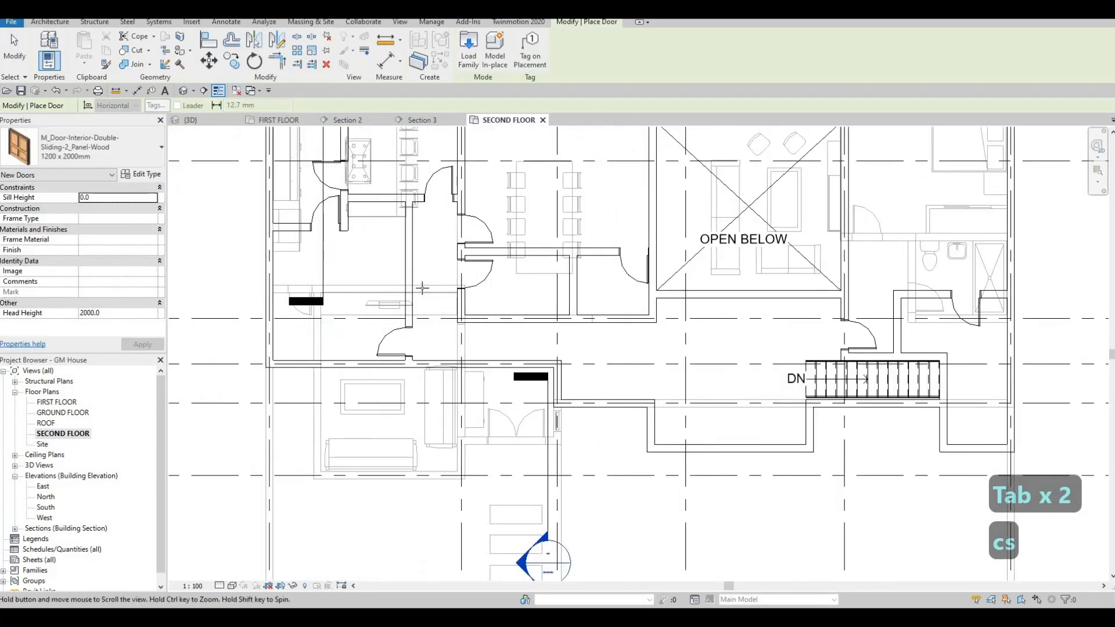
pyautogui.moveTo(422, 288); pyautogui.dragTo(433, 290, button='middle')
pyautogui.moveTo(493, 329); pyautogui.dragTo(489, 416, button='middle')
pyautogui.scroll(-2, 483, 356)
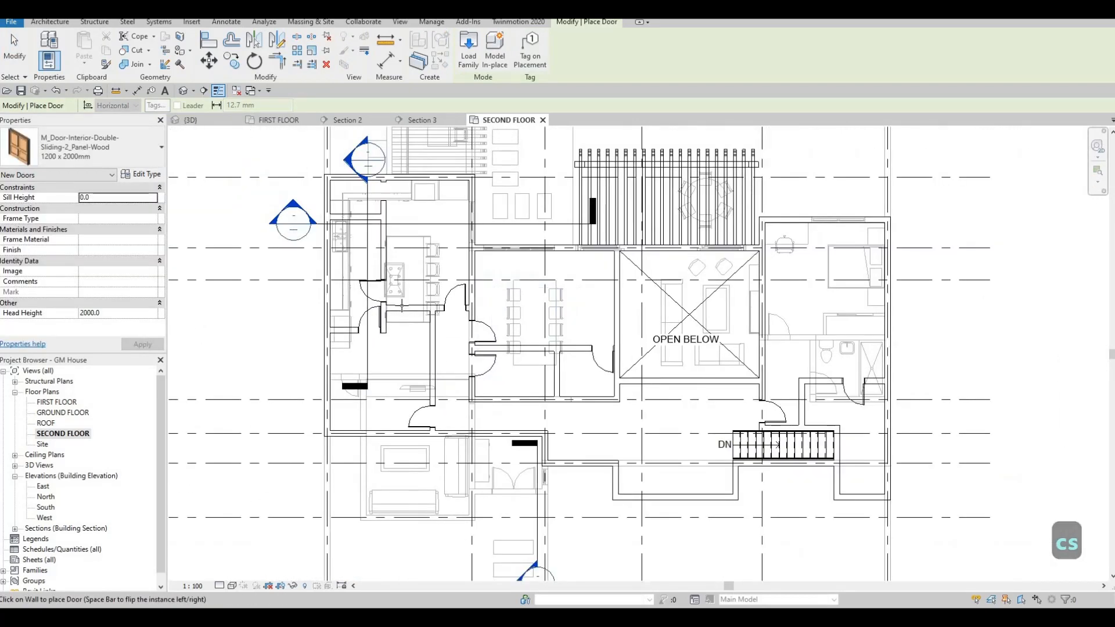
pyautogui.scroll(2, 406, 325)
pyautogui.press('Escape')
pyautogui.press('Escape')
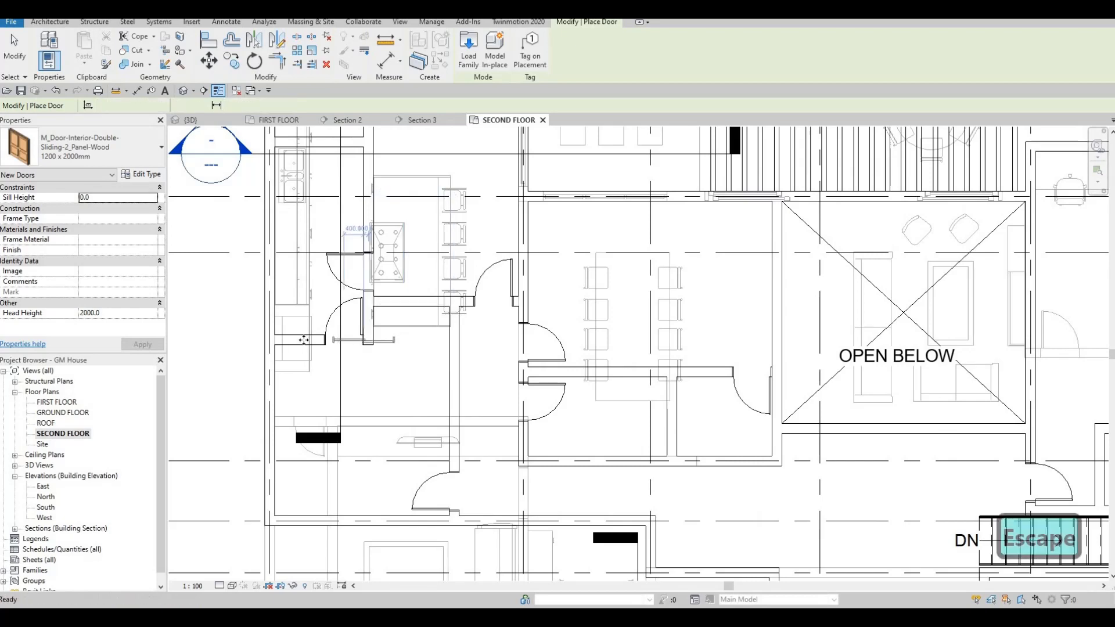
# Extend the narrow west room's south wall east to the neighbouring vertical partition
pyautogui.click(363, 343)
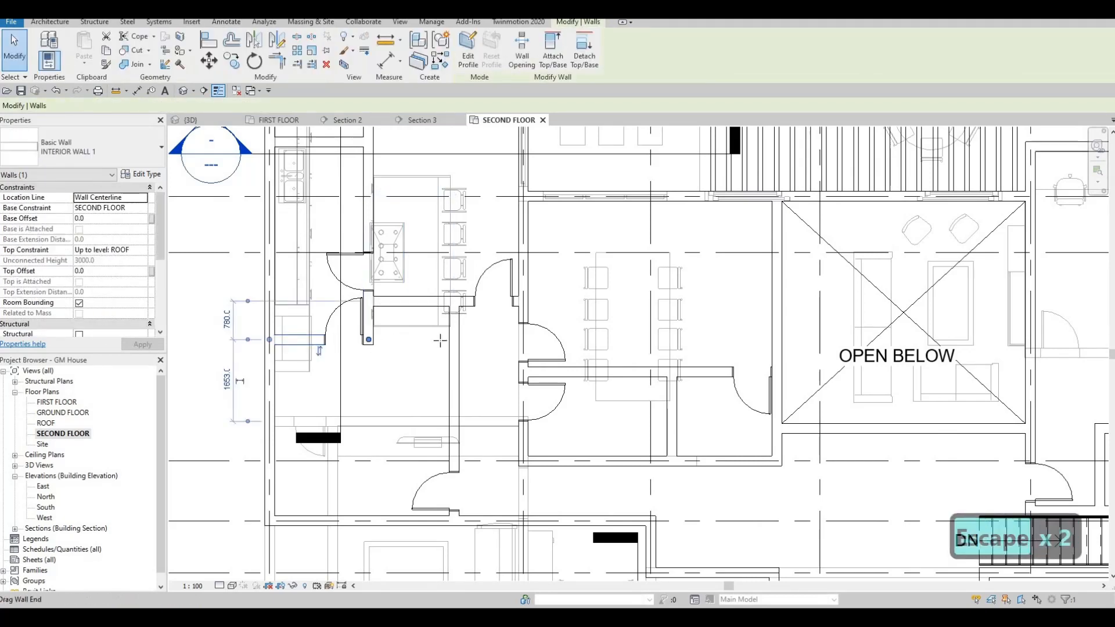
pyautogui.scroll(-2, 723, 354)
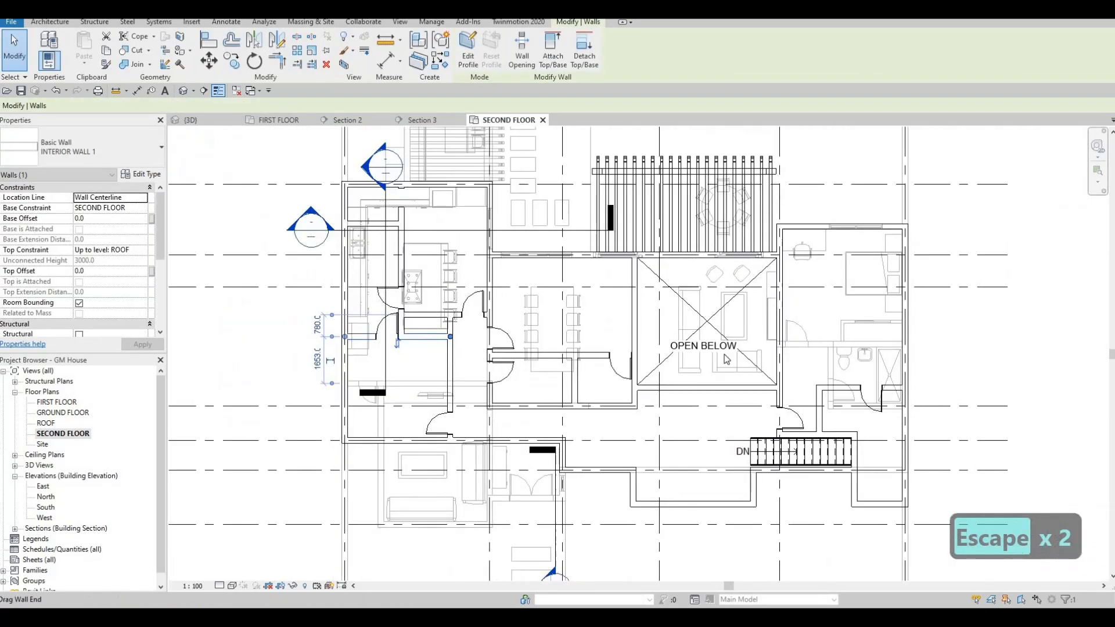
pyautogui.press('Escape')
pyautogui.click(732, 345)
pyautogui.press('Escape')
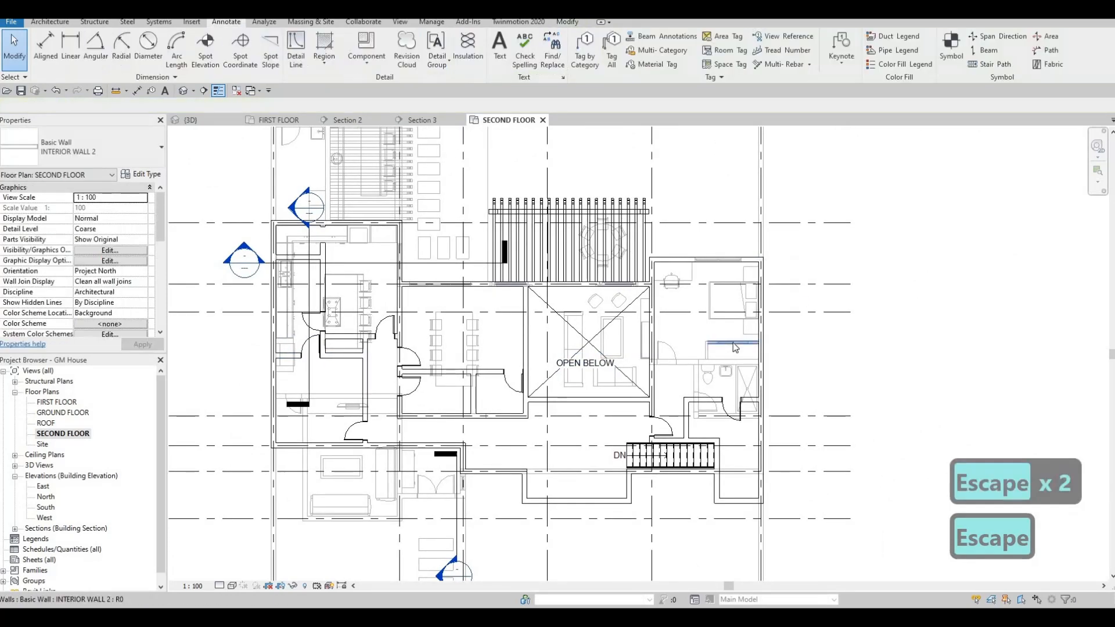
# Place a 1200 x 2000mm double sliding door, matching the underlay's east bedroom closet door, centred in the extended part of the west wall
pyautogui.scroll(2, 732, 343)
pyautogui.press('Tab')
pyautogui.press('Tab')
pyautogui.click(732, 344)
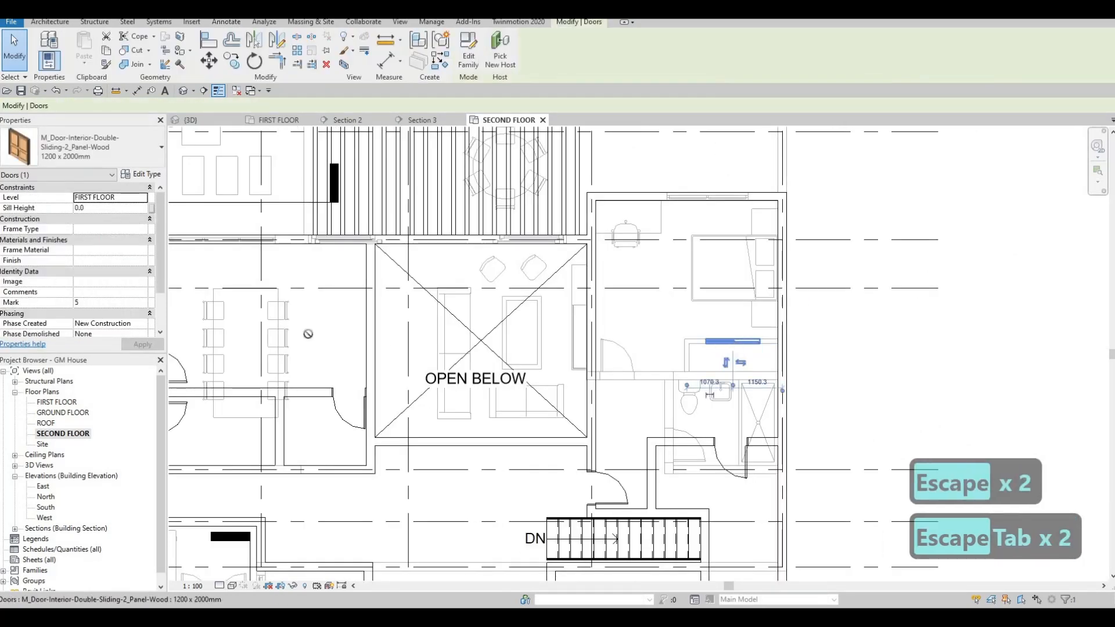
pyautogui.press('c')
pyautogui.press('s')
pyautogui.moveTo(231, 363); pyautogui.dragTo(534, 330, button='middle')
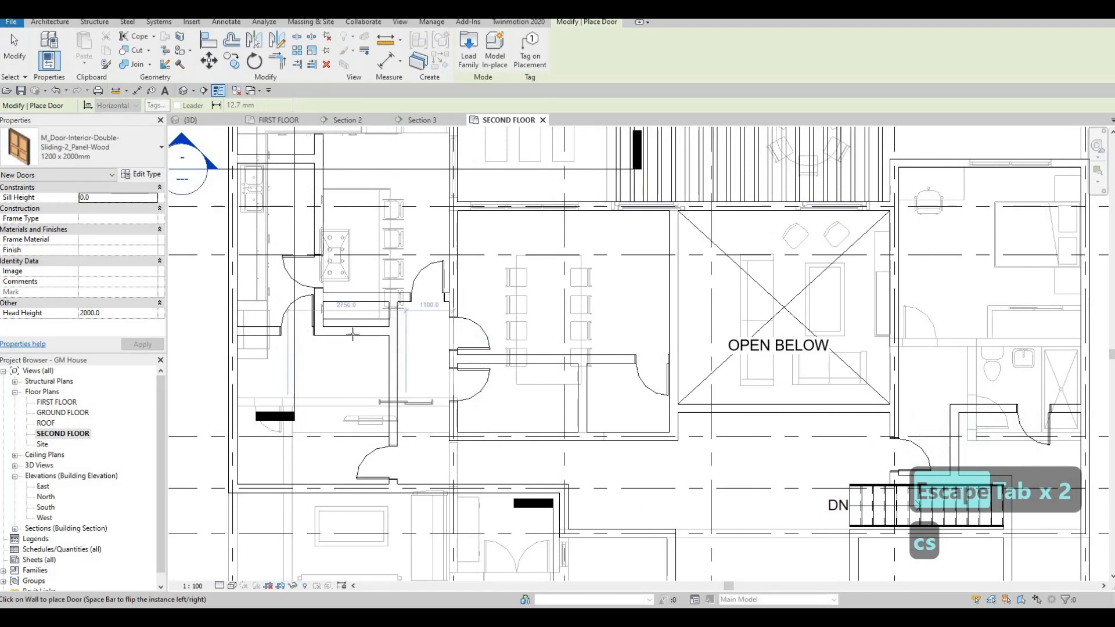
pyautogui.scroll(1, 356, 333)
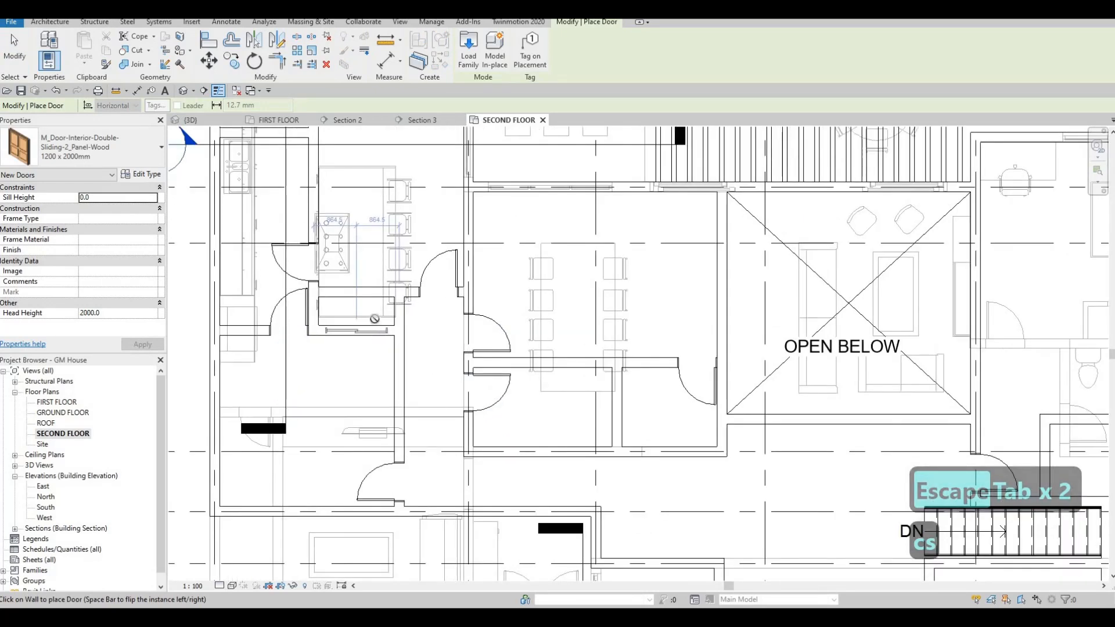
pyautogui.scroll(-3, 380, 323)
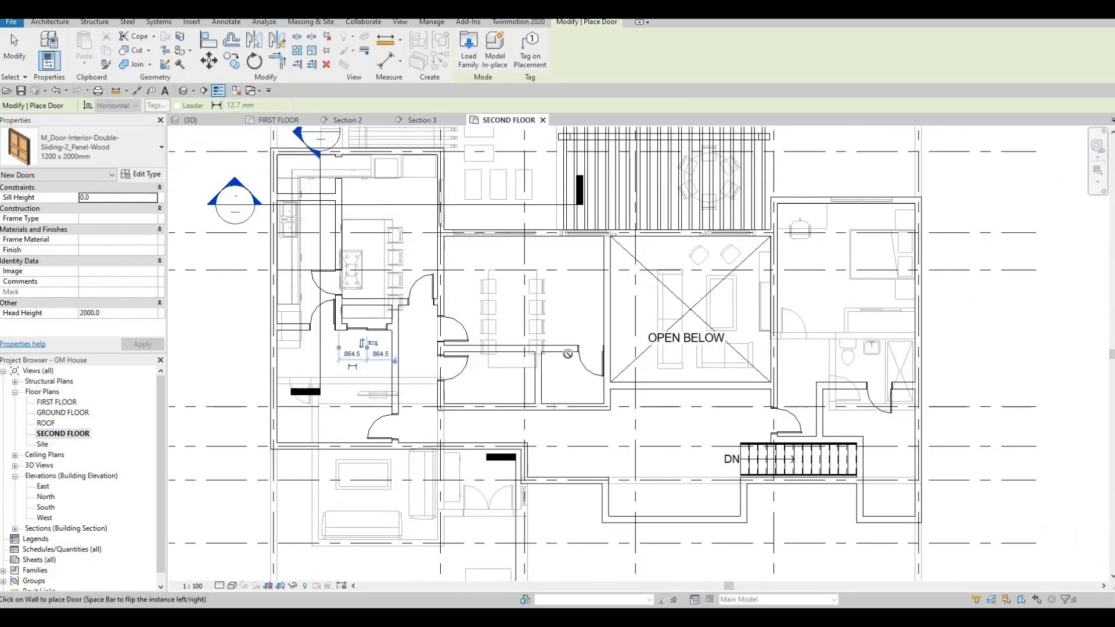
pyautogui.scroll(1, 568, 351)
pyautogui.press('Escape')
pyautogui.press('Escape')
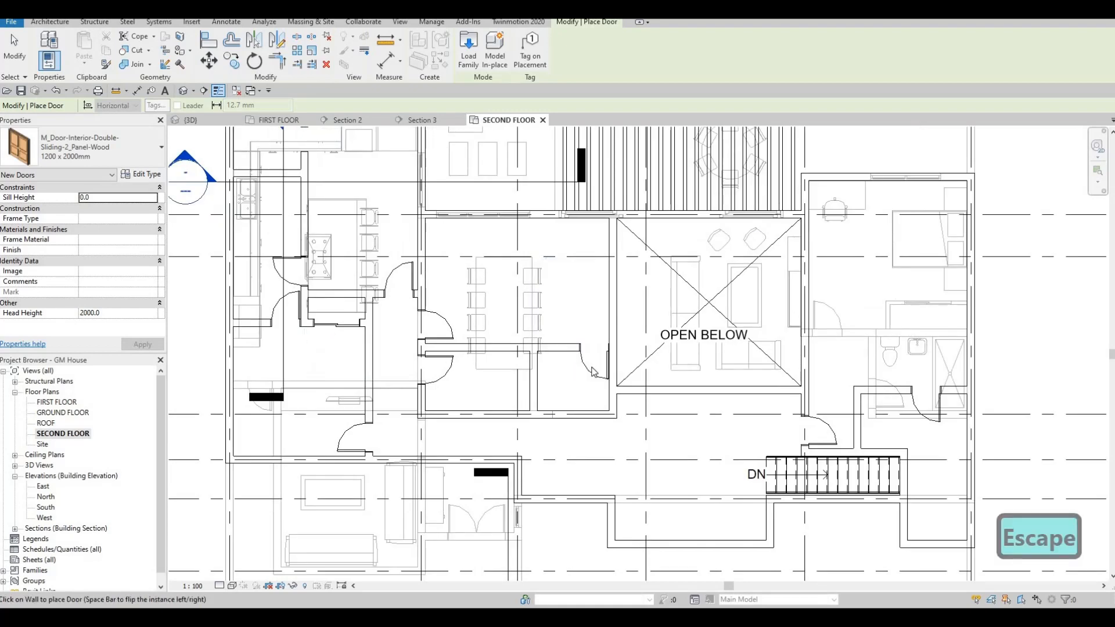
# Delete the single-panel door from the partition above the small east compartment
pyautogui.click(593, 368)
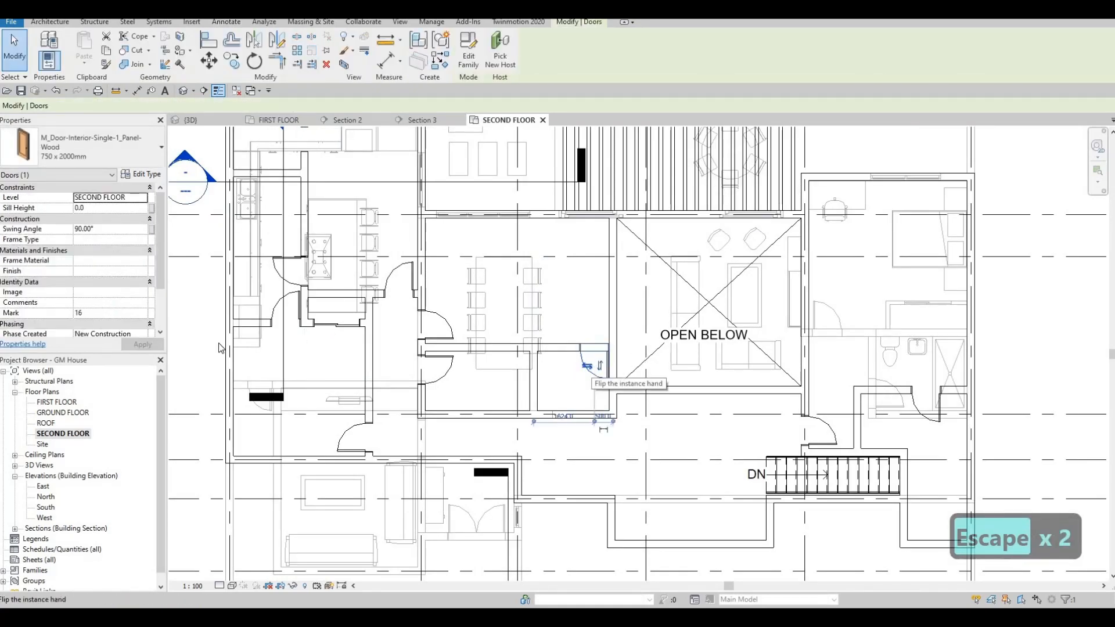
pyautogui.press('Delete')
pyautogui.press('Escape')
pyautogui.press('Escape')
# Place a 1200 x 2000mm double sliding door in the partition, centred above the small east compartment
pyautogui.click(331, 325)
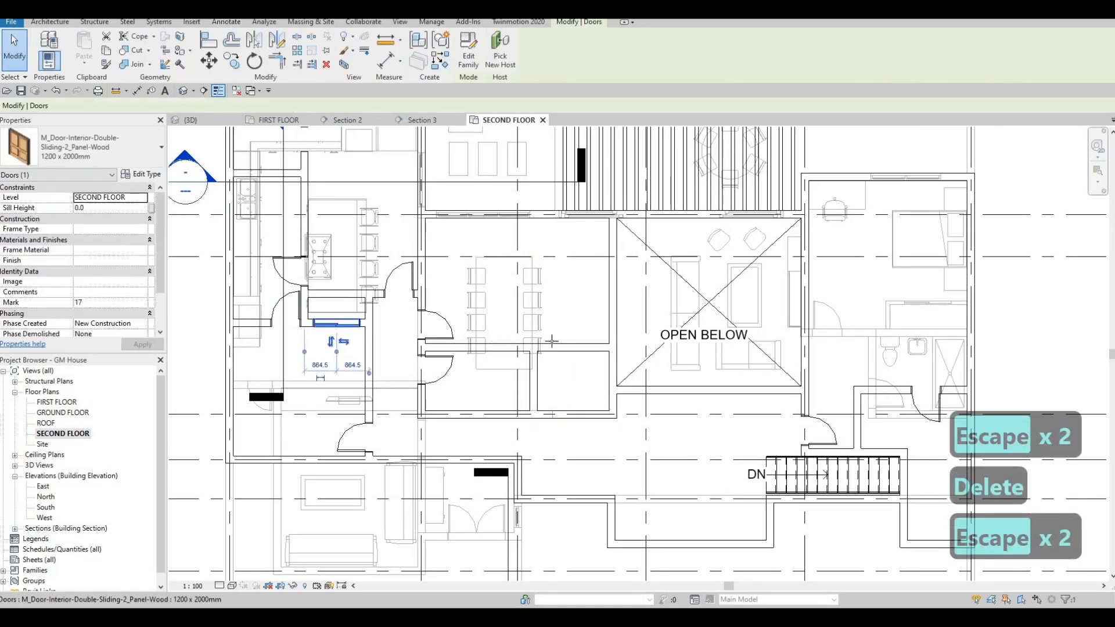
pyautogui.press('c')
pyautogui.press('s')
pyautogui.scroll(2, 540, 342)
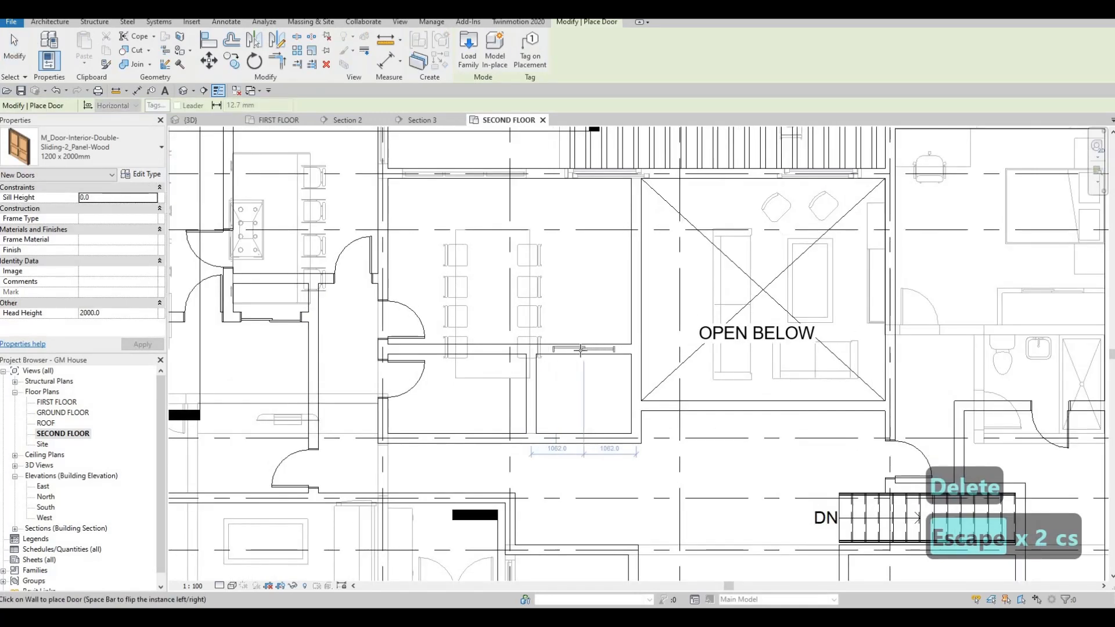
pyautogui.click(583, 349)
pyautogui.press('Escape')
pyautogui.press('Escape')
pyautogui.press('Escape')
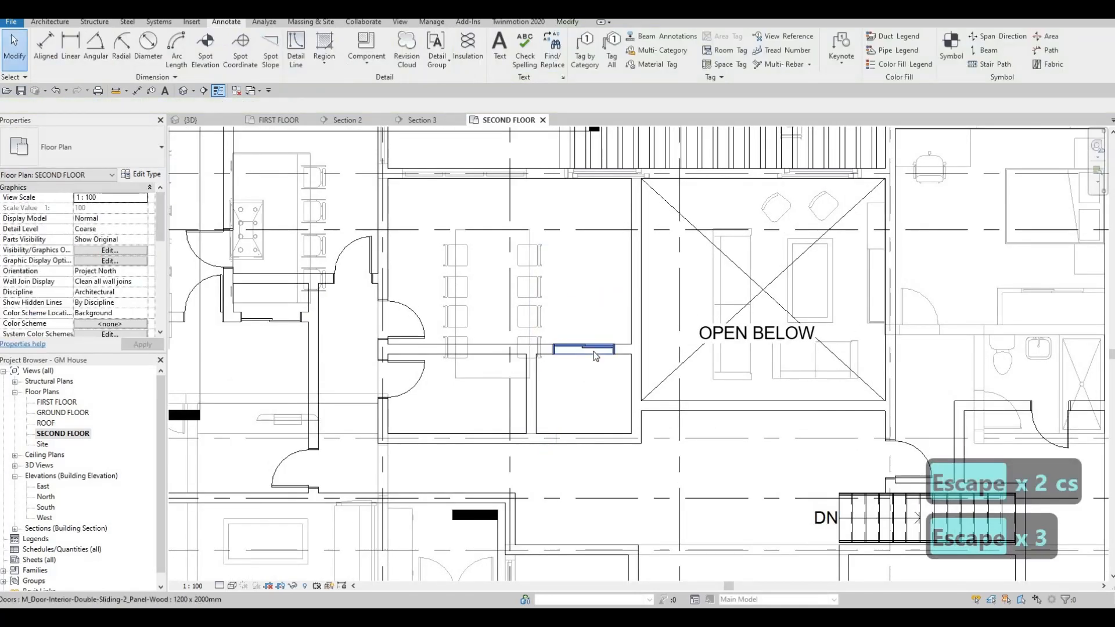
# Nudge the small east compartment's sliding door about 200 mm east along the partition
pyautogui.click(592, 350)
pyautogui.press('Right')
pyautogui.press('Right')
pyautogui.press('Right')
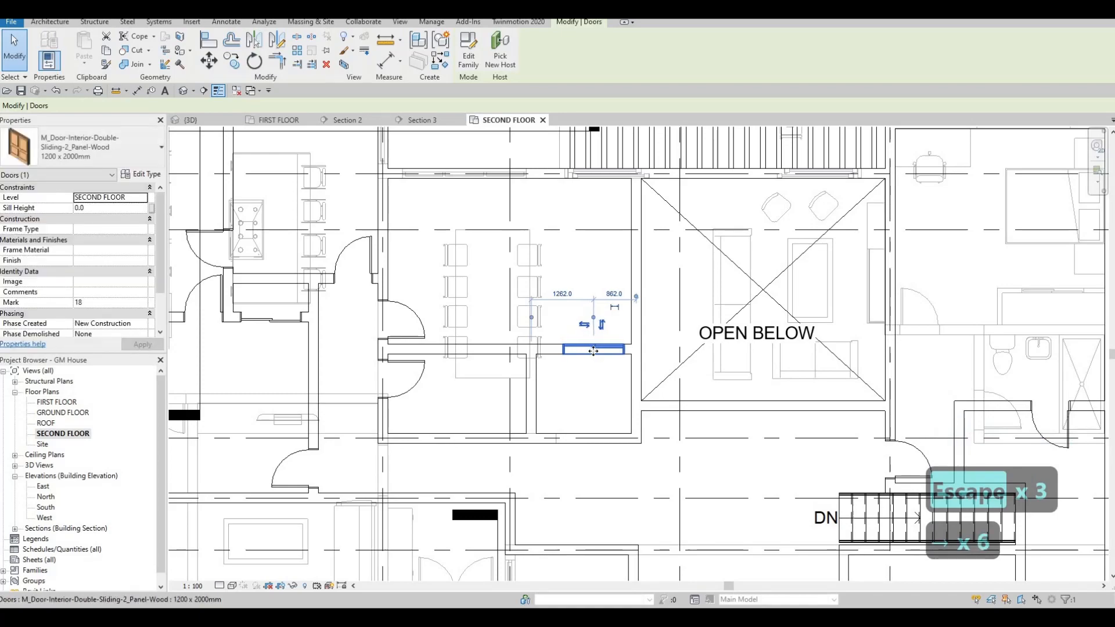
pyautogui.press('Escape')
pyautogui.press('Escape')
pyautogui.press('Escape')
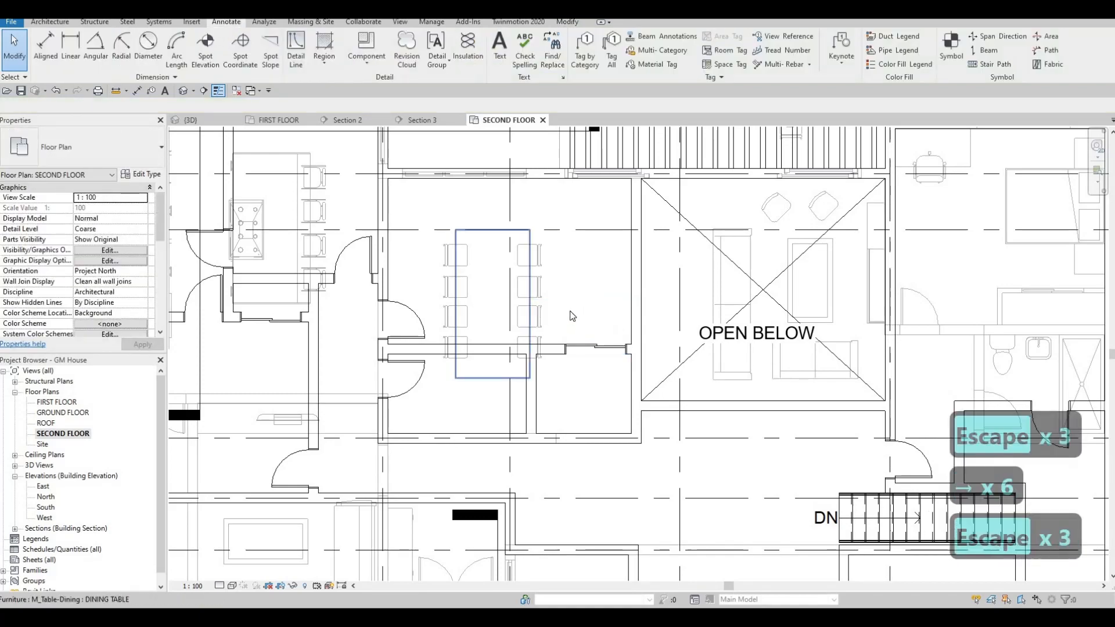
# Stretch the wall opening at the north end of the northwest vertical partition southward to a width of 741 mm
pyautogui.scroll(-5, 479, 306)
pyautogui.scroll(-3, 478, 251)
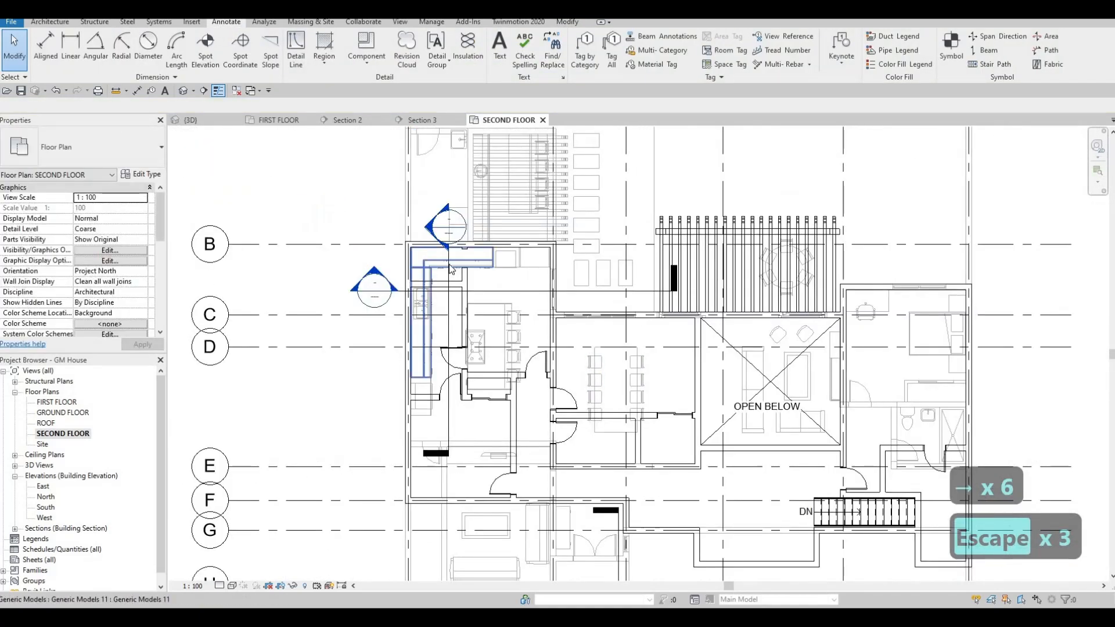
pyautogui.scroll(7, 458, 264)
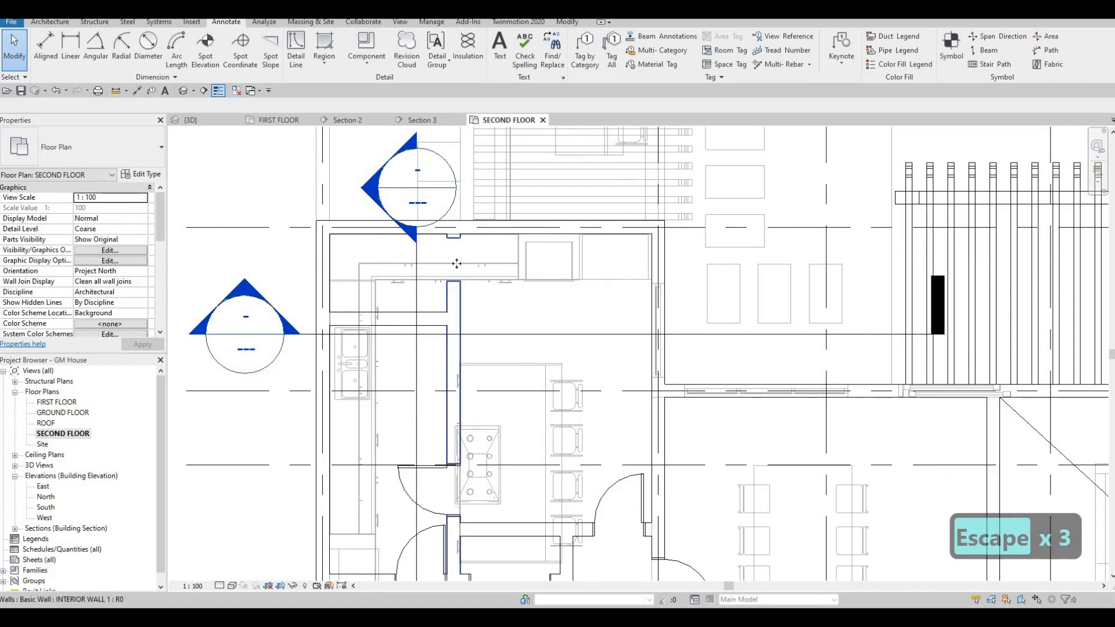
pyautogui.click(458, 273)
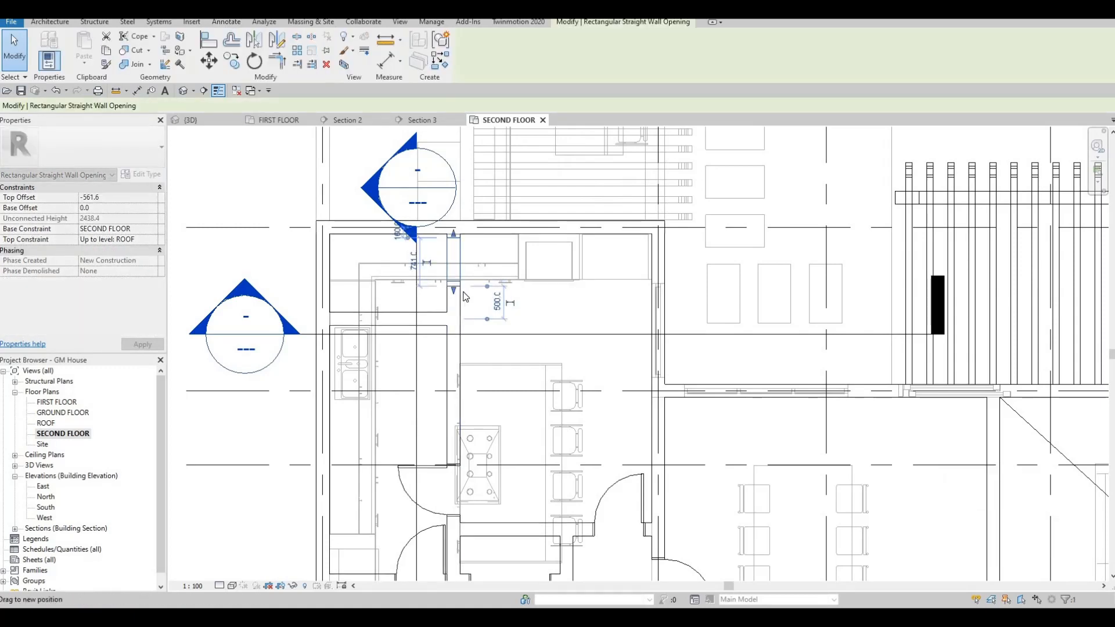
pyautogui.press('Escape')
pyautogui.click(455, 295)
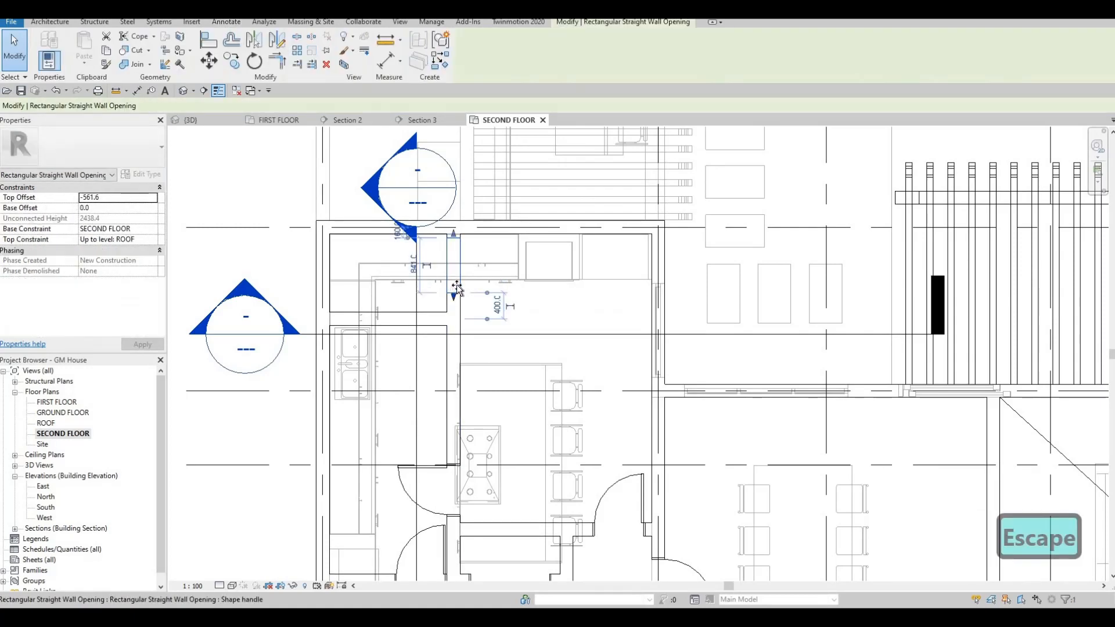
pyautogui.scroll(-3, 533, 302)
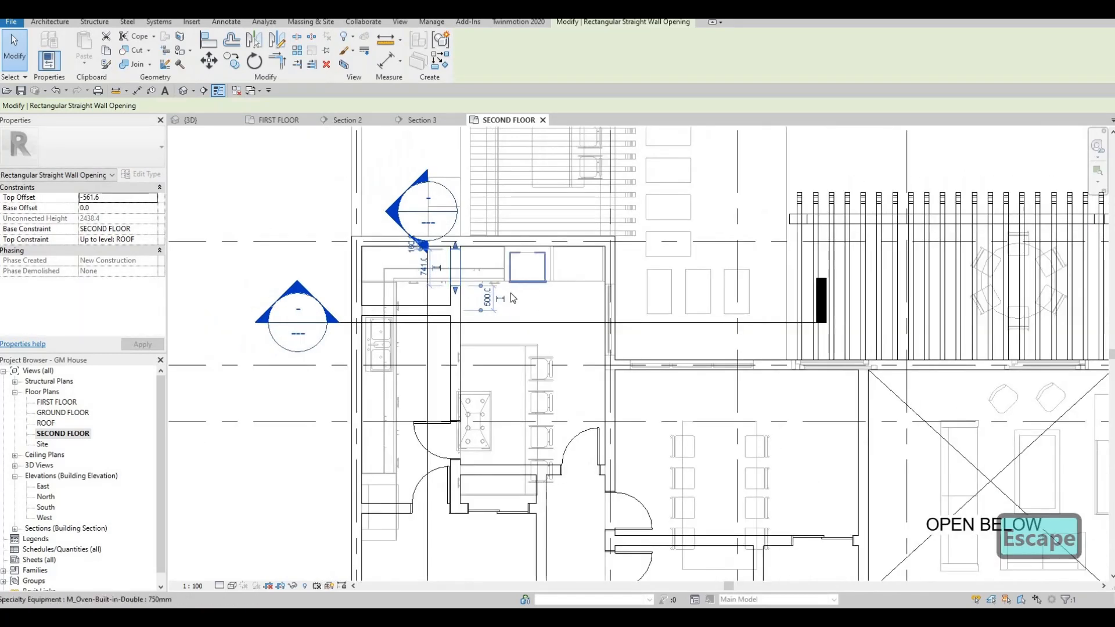
pyautogui.press('Escape')
pyautogui.press('Escape')
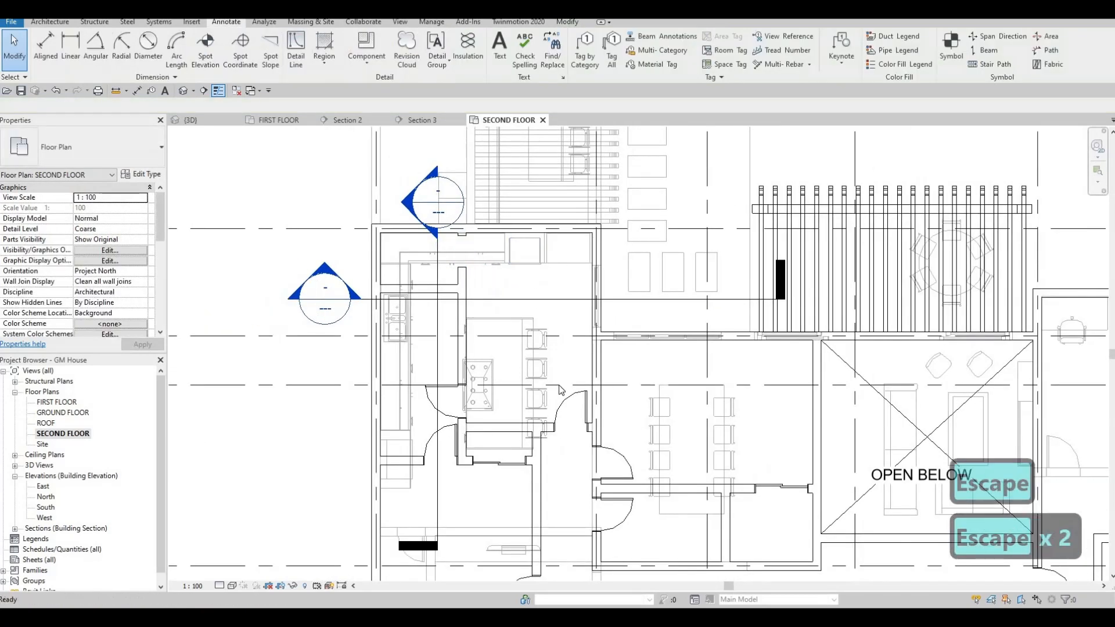
pyautogui.click(499, 460)
pyautogui.press('c')
pyautogui.press('s')
pyautogui.scroll(2, 458, 256)
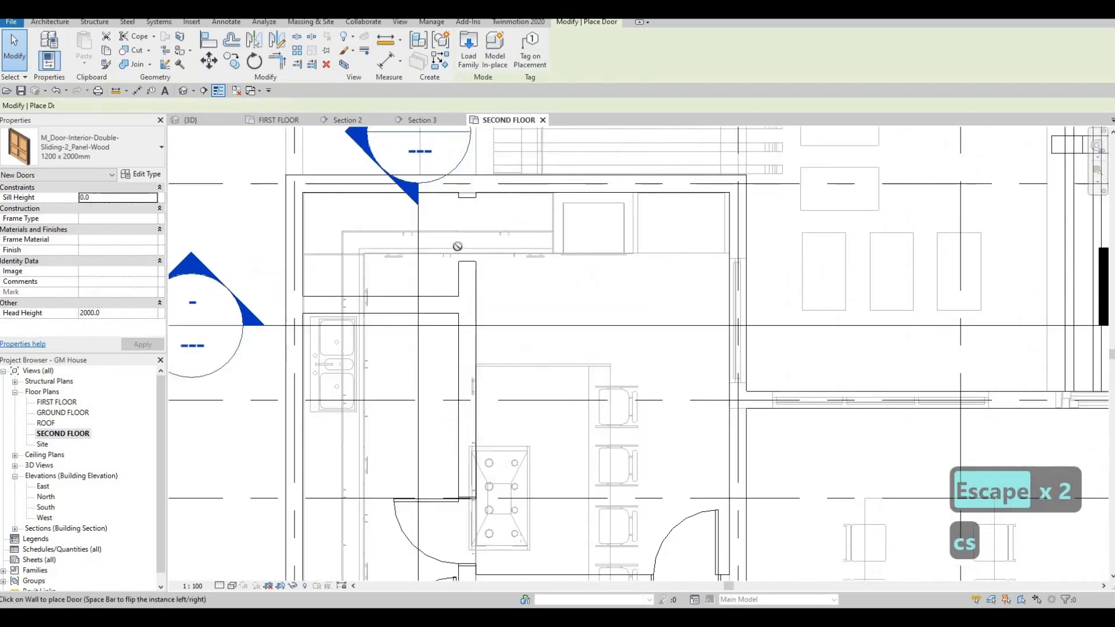
pyautogui.click(101, 157)
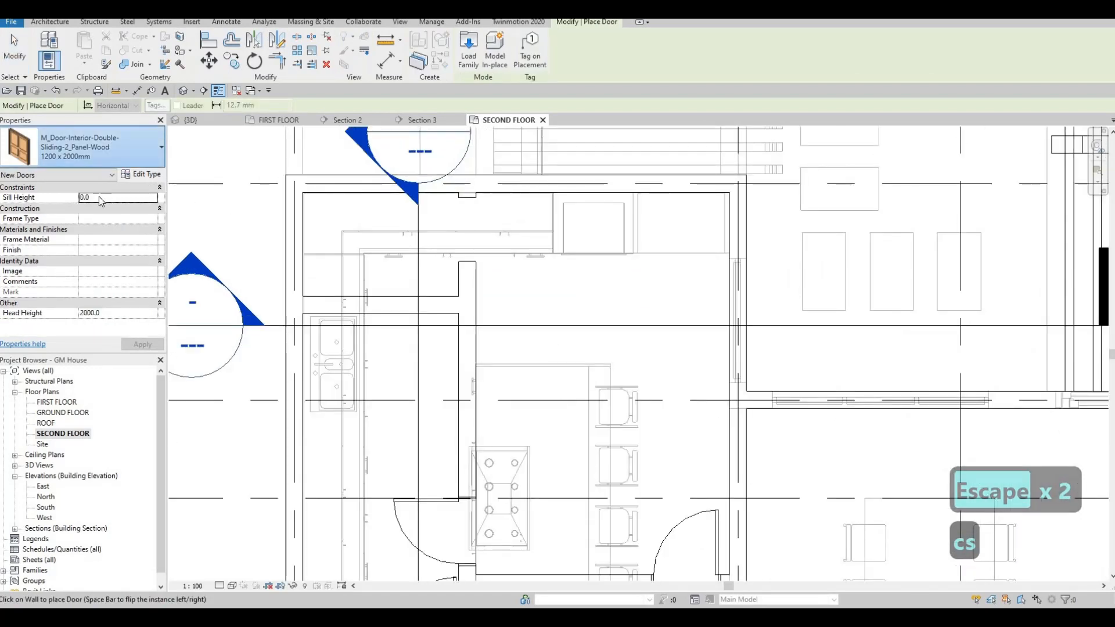
pyautogui.press('Escape')
pyautogui.press('Escape')
pyautogui.press('Escape')
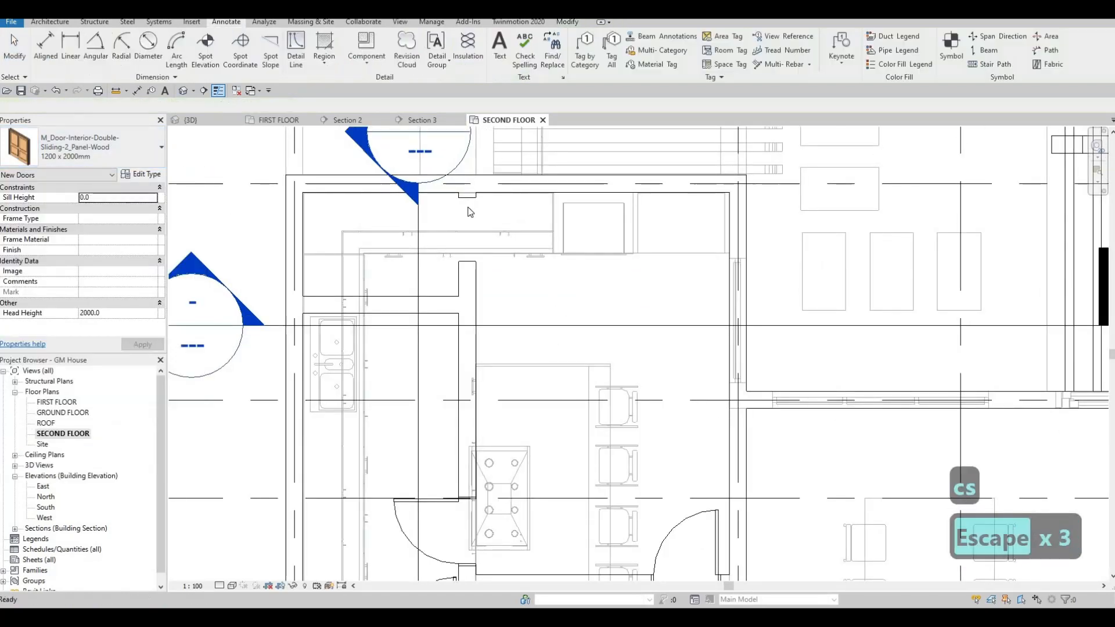
# Turn off the second floor plan's underlay by setting its base level range to None
pyautogui.scroll(-2, 461, 208)
pyautogui.scroll(1, 465, 225)
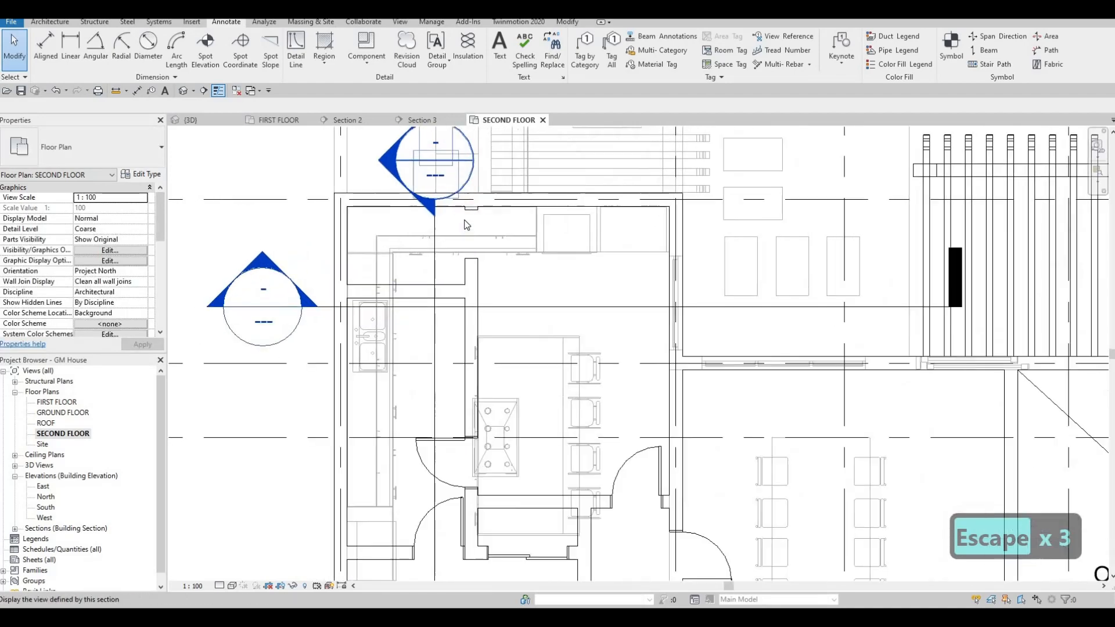
pyautogui.scroll(-3, 642, 300)
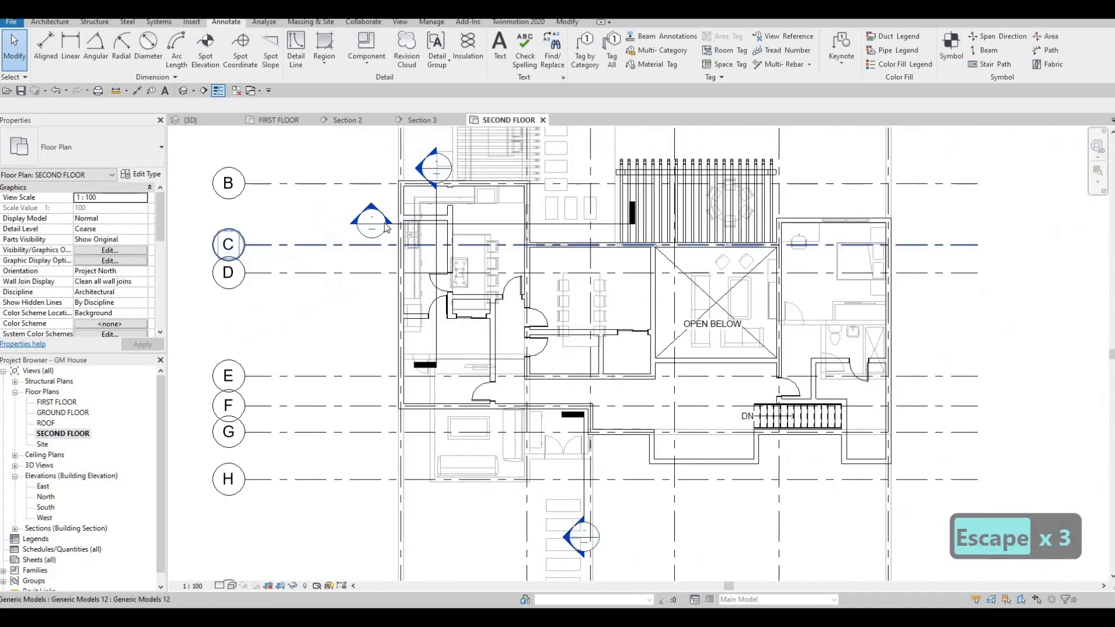
pyautogui.scroll(4, 315, 209)
pyautogui.press('Escape')
pyautogui.scroll(-3, 396, 277)
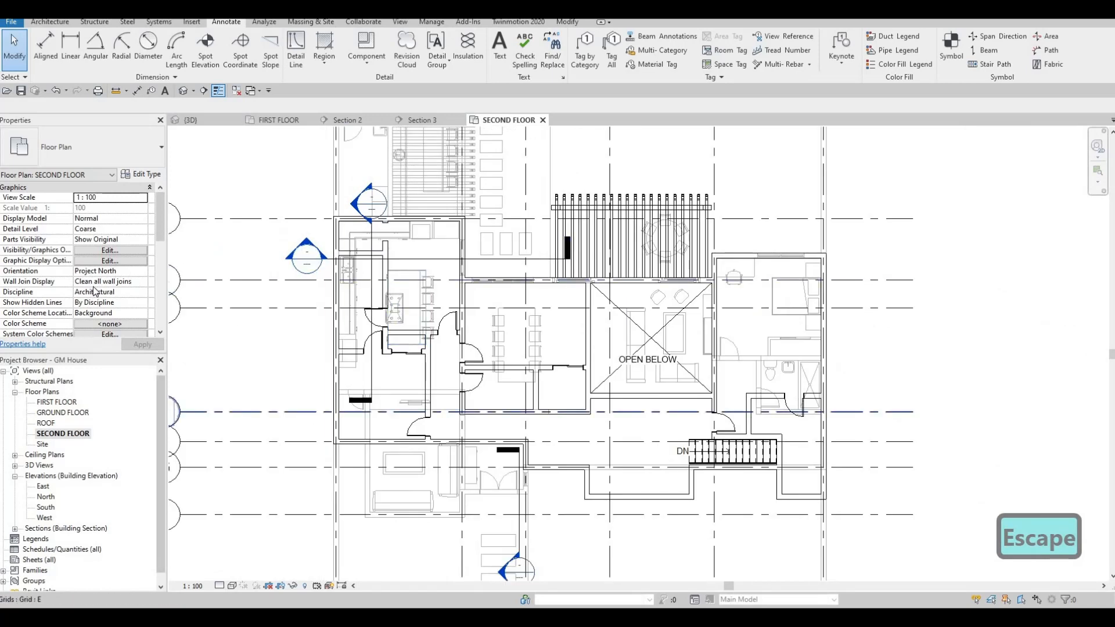
pyautogui.scroll(-5, 93, 287)
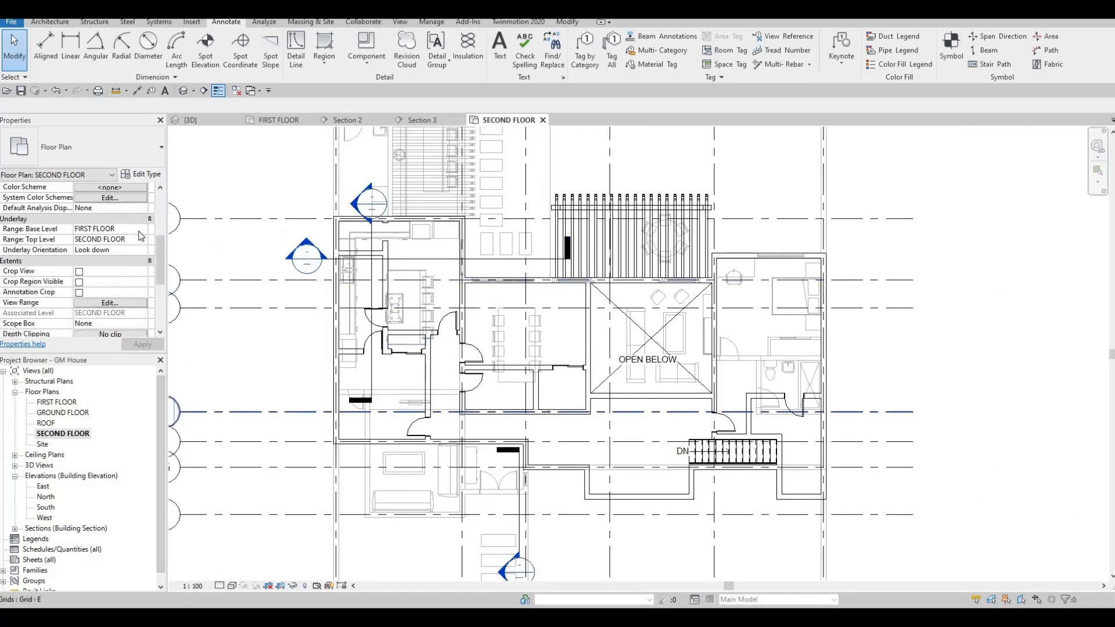
pyautogui.click(143, 230)
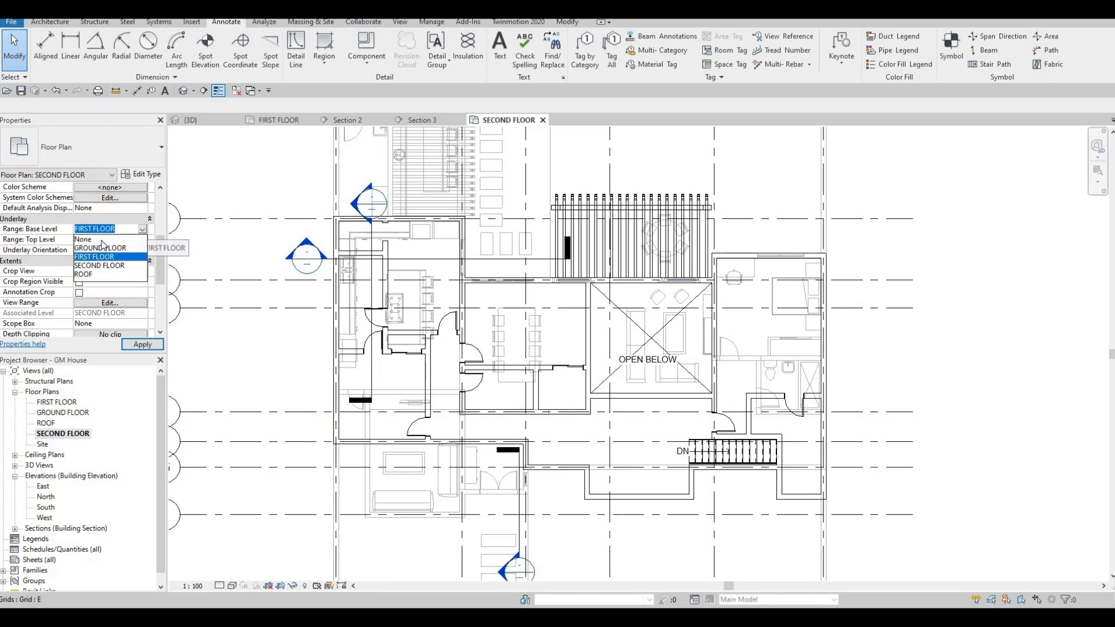
pyautogui.click(82, 239)
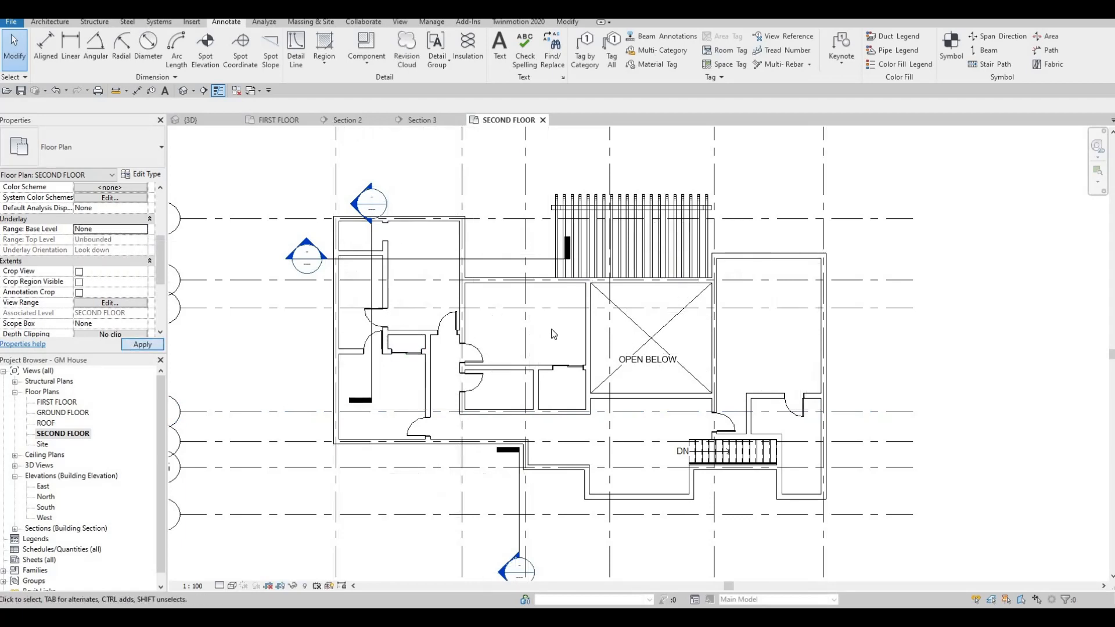
pyautogui.press('Escape')
pyautogui.press('Escape')
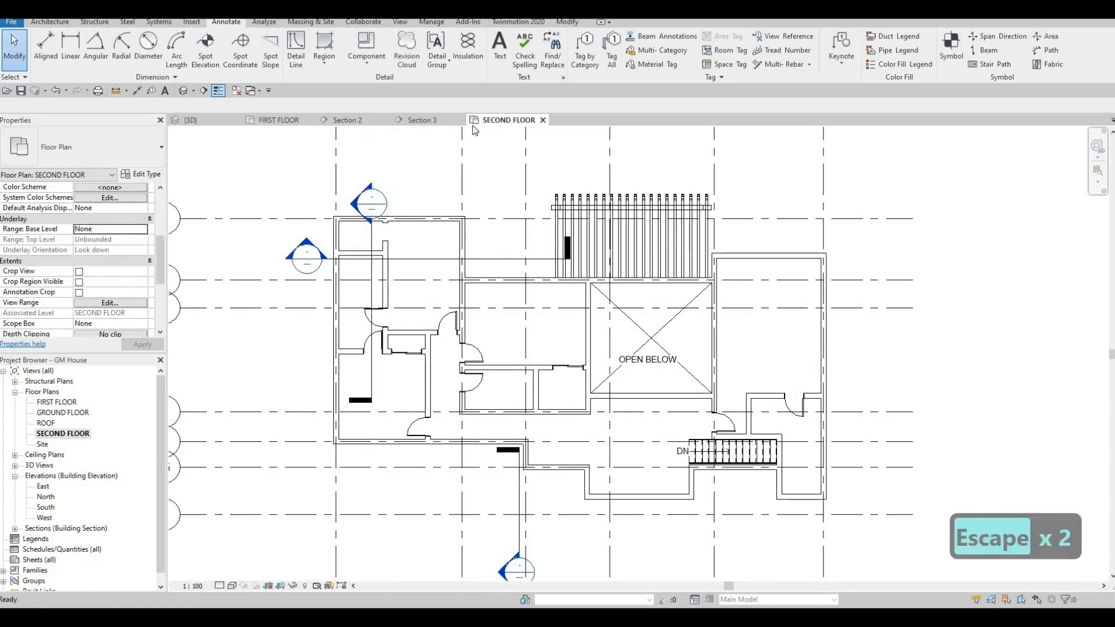
pyautogui.click(636, 323)
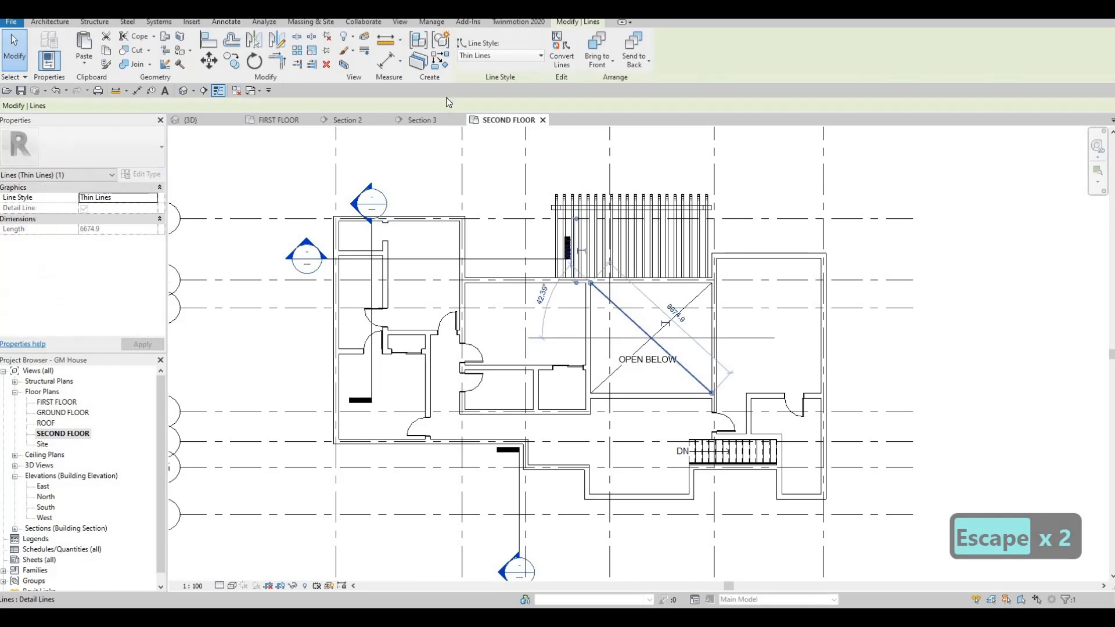
pyautogui.click(478, 59)
pyautogui.press('Escape')
pyautogui.press('Escape')
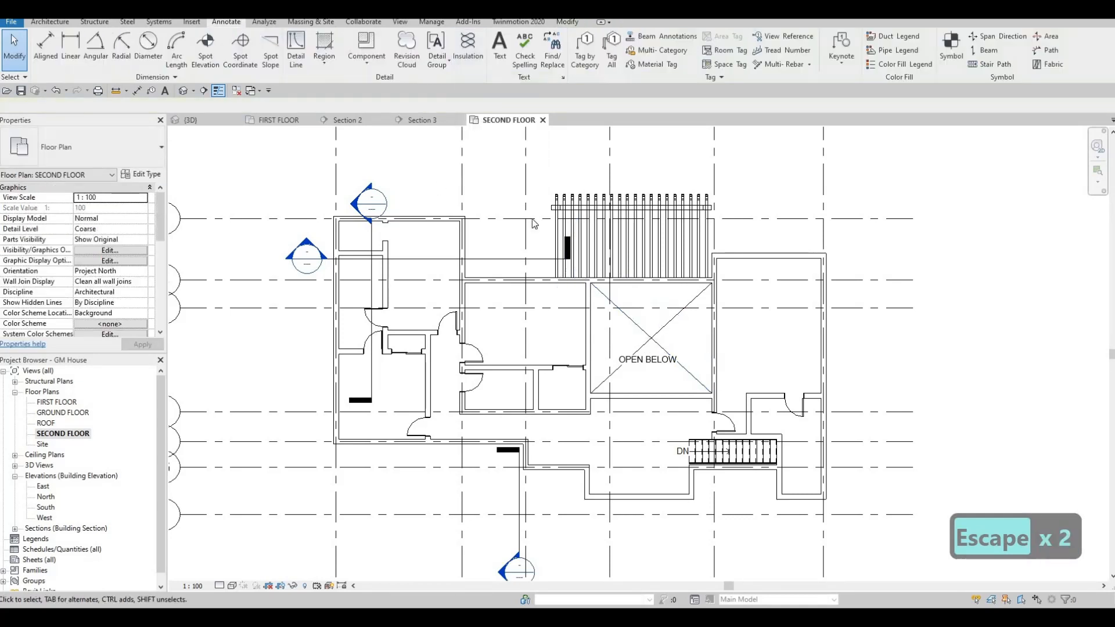
# Draw two closely spaced horizontal detail lines in the <Demolished> style, about 1529 mm long, across the small closet with the sliding door in the west wing
pyautogui.click(615, 308)
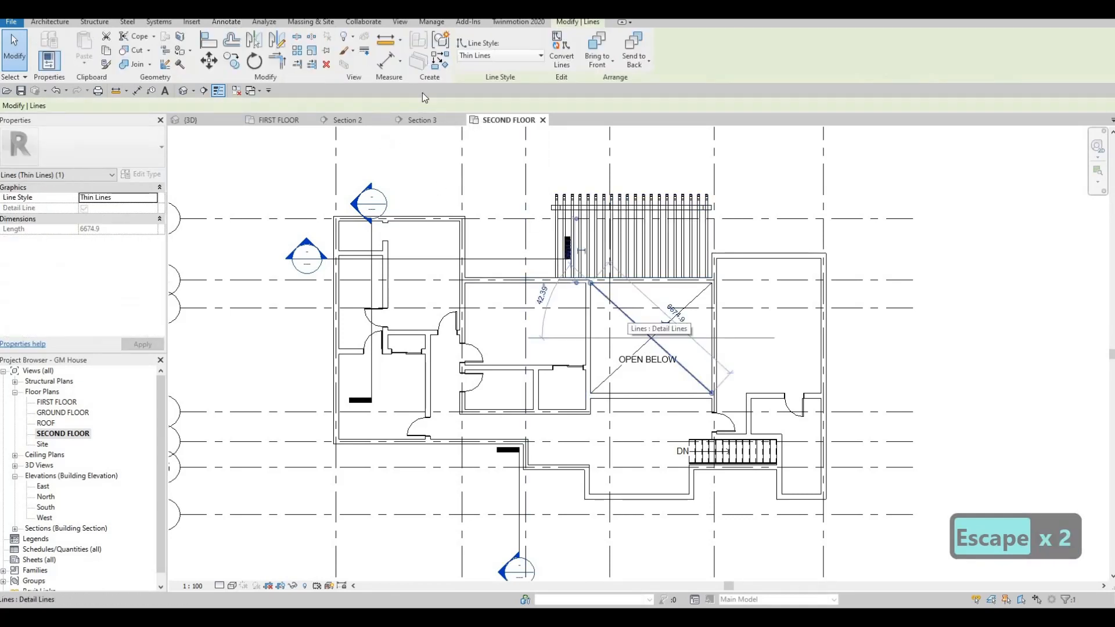
pyautogui.press('c')
pyautogui.press('s')
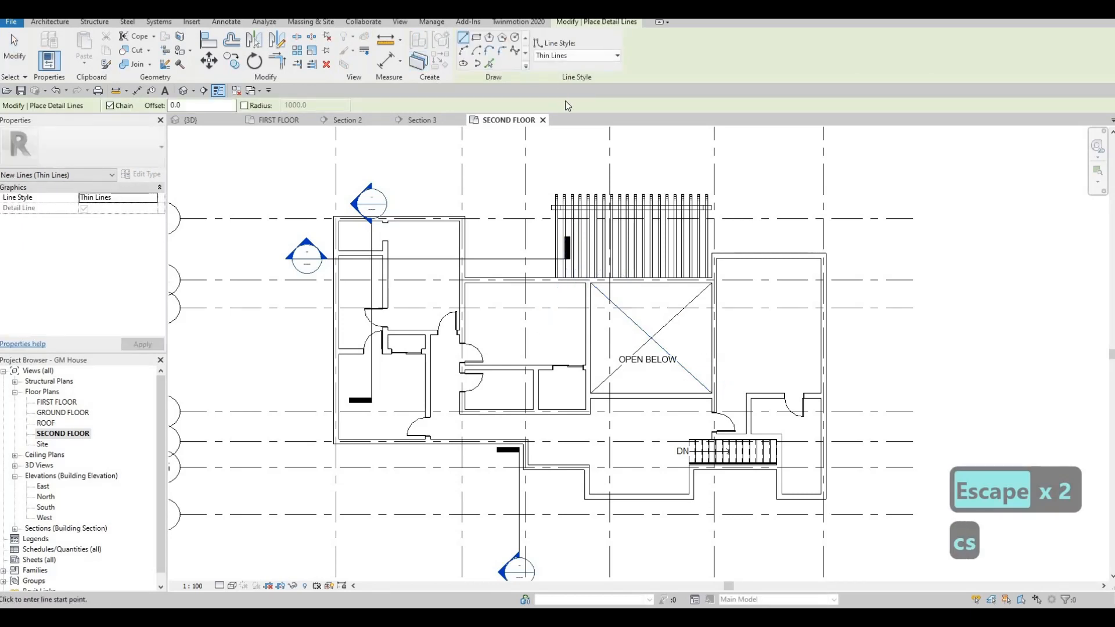
pyautogui.click(577, 55)
pyautogui.click(560, 93)
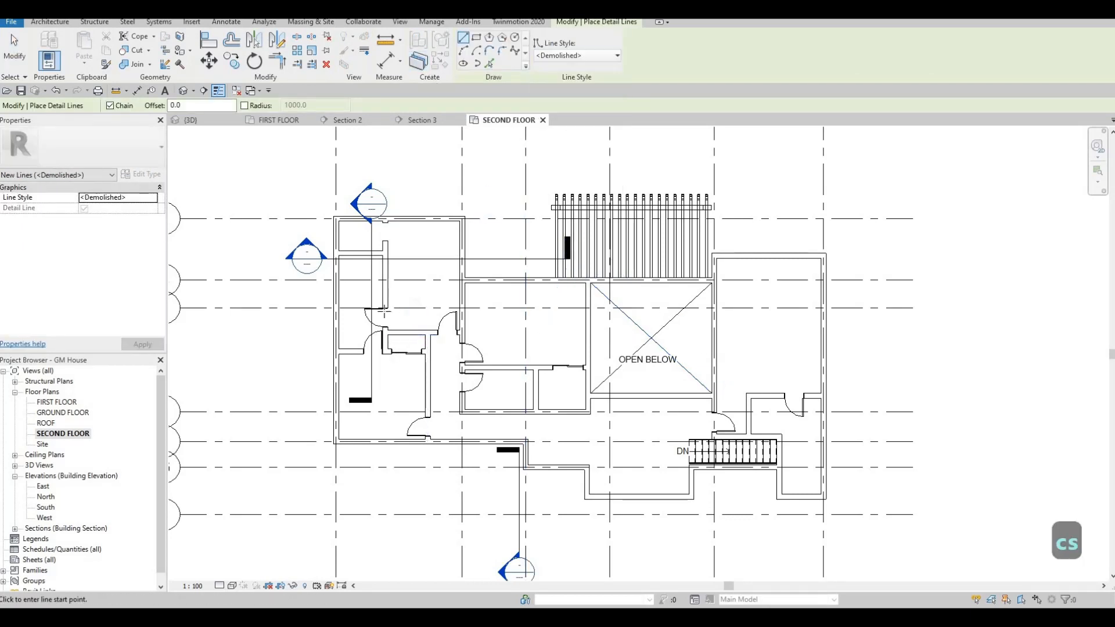
pyautogui.scroll(5, 367, 303)
pyautogui.scroll(1, 367, 303)
pyautogui.click(371, 305)
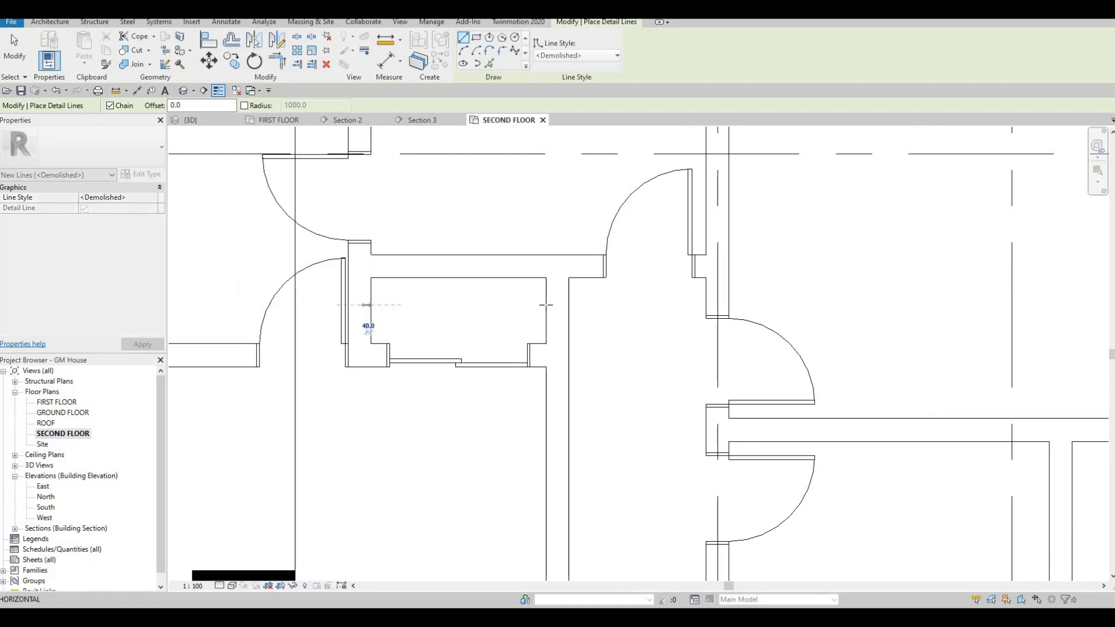
pyautogui.click(546, 305)
pyautogui.press('Escape')
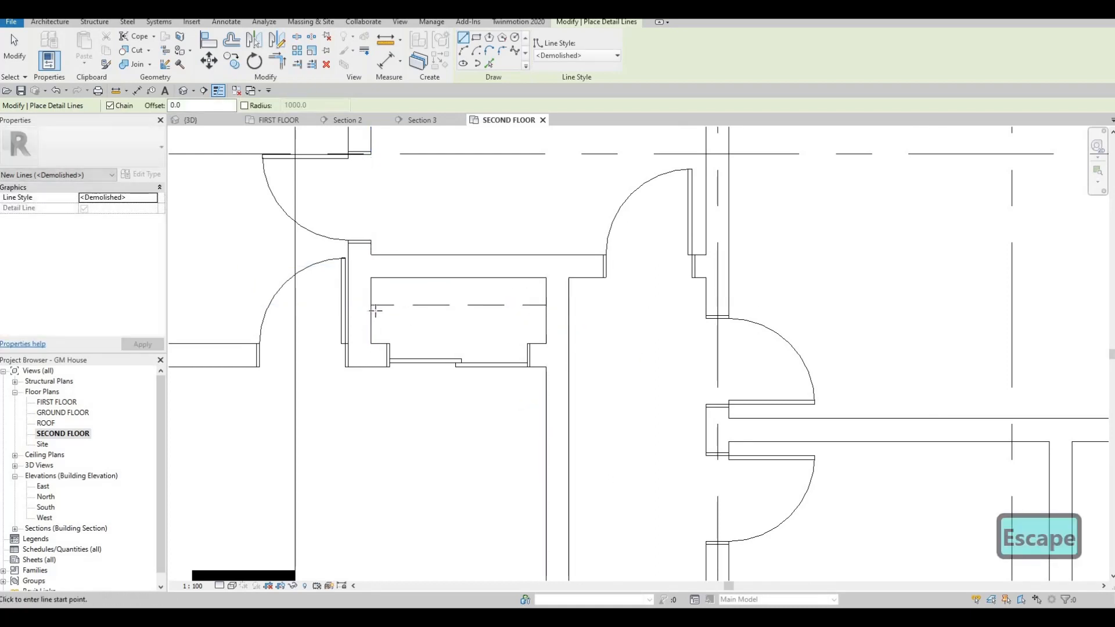
pyautogui.click(371, 310)
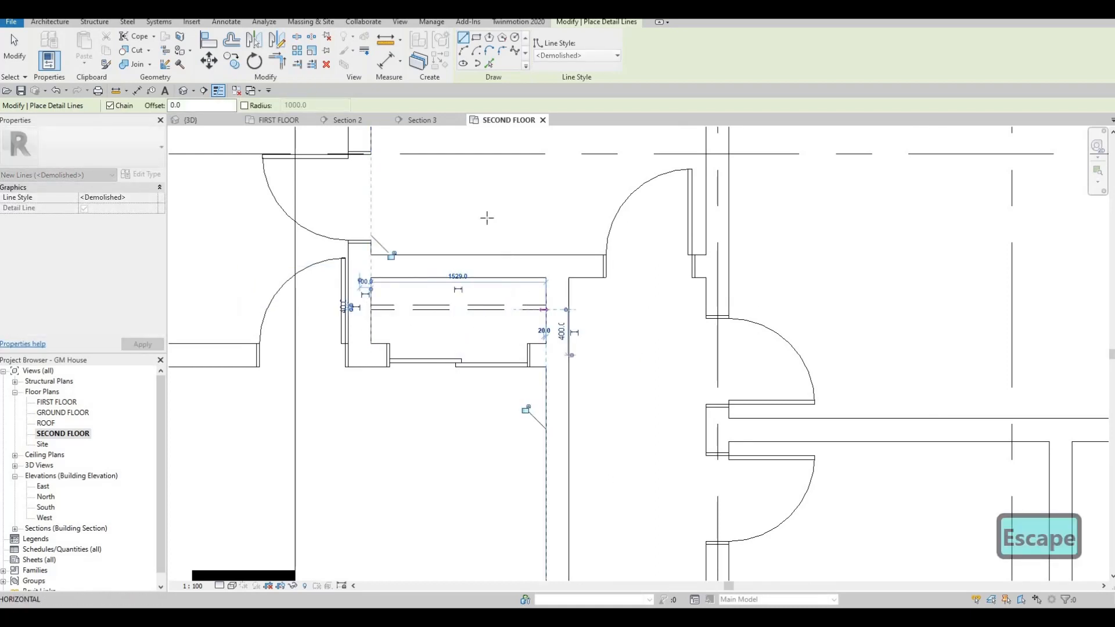
pyautogui.press('Escape')
# Draw an L-shaped <Demolished> detail line in the northwest compartment, running west from the partition end and about 901 mm north to the exterior wall
pyautogui.scroll(-5, 443, 249)
pyautogui.scroll(5, 410, 263)
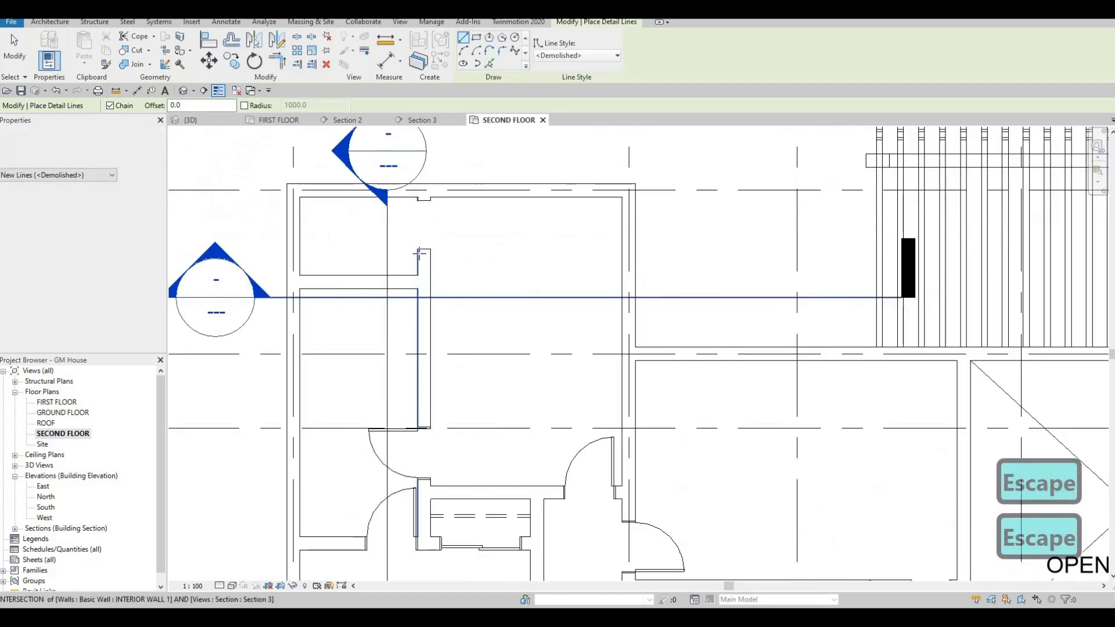
pyautogui.click(422, 250)
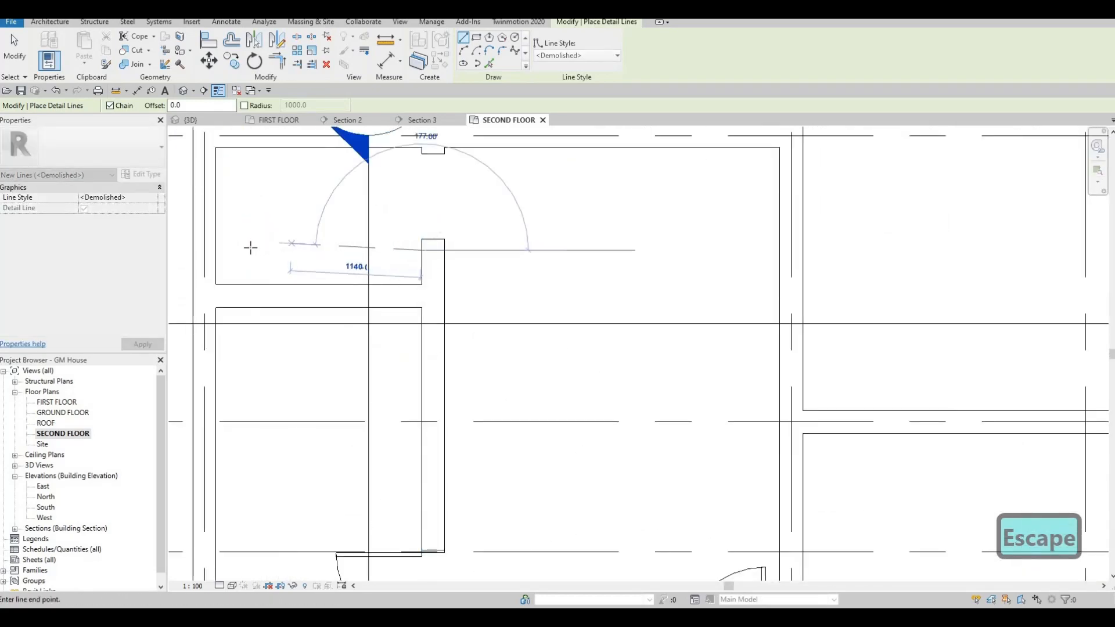
pyautogui.click(252, 250)
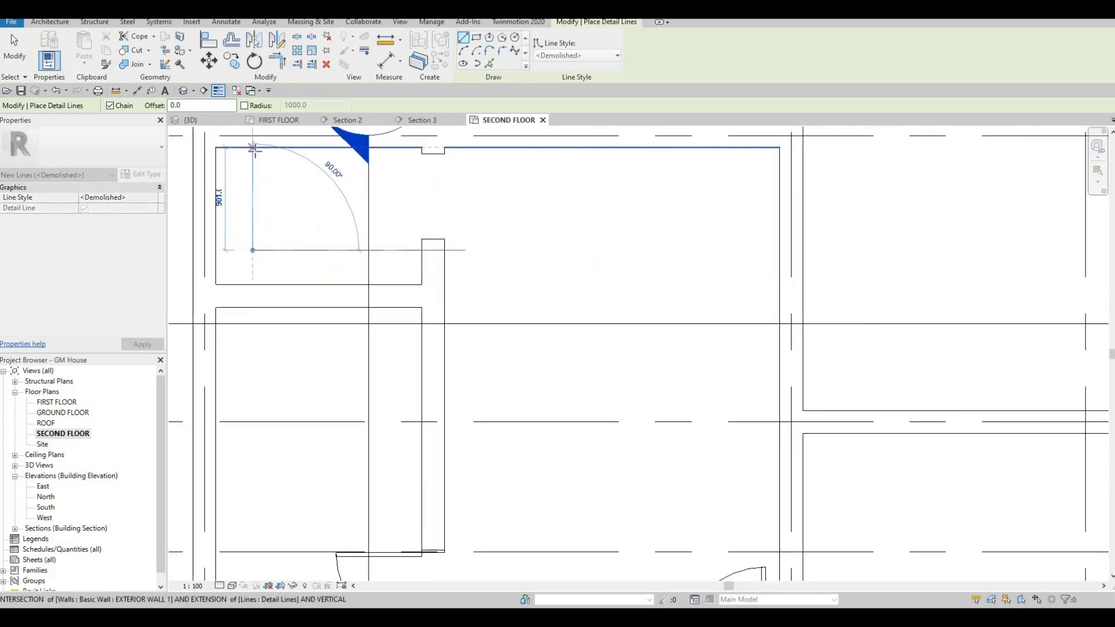
pyautogui.press('Escape')
# Examine the rest of the second floor plan for other compartments that need dashed detail lines
pyautogui.scroll(-5, 532, 286)
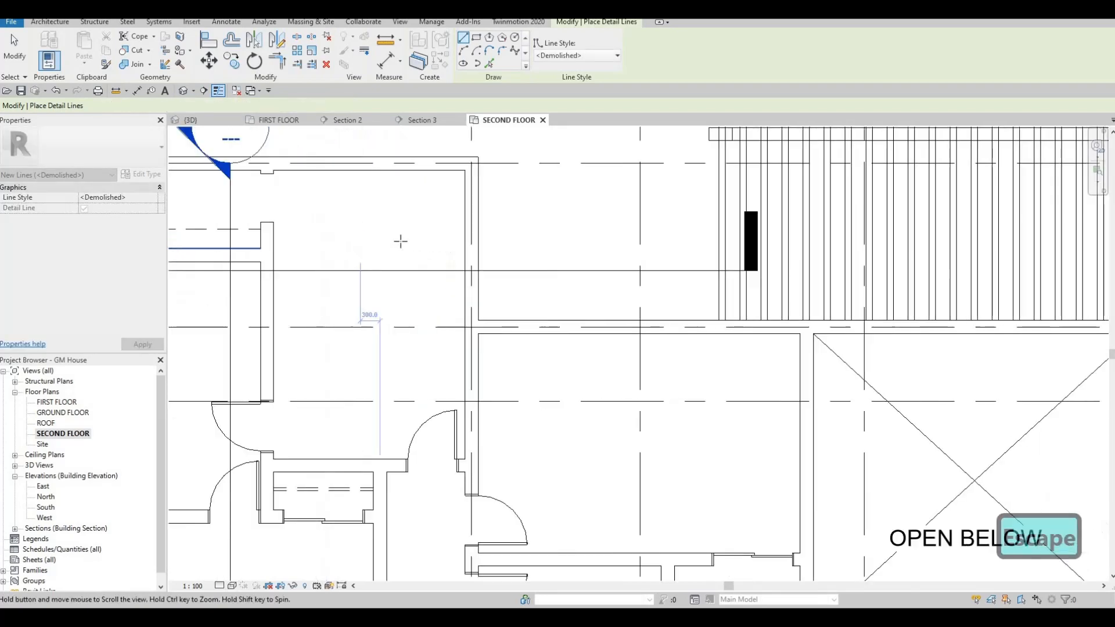
pyautogui.scroll(-3, 532, 287)
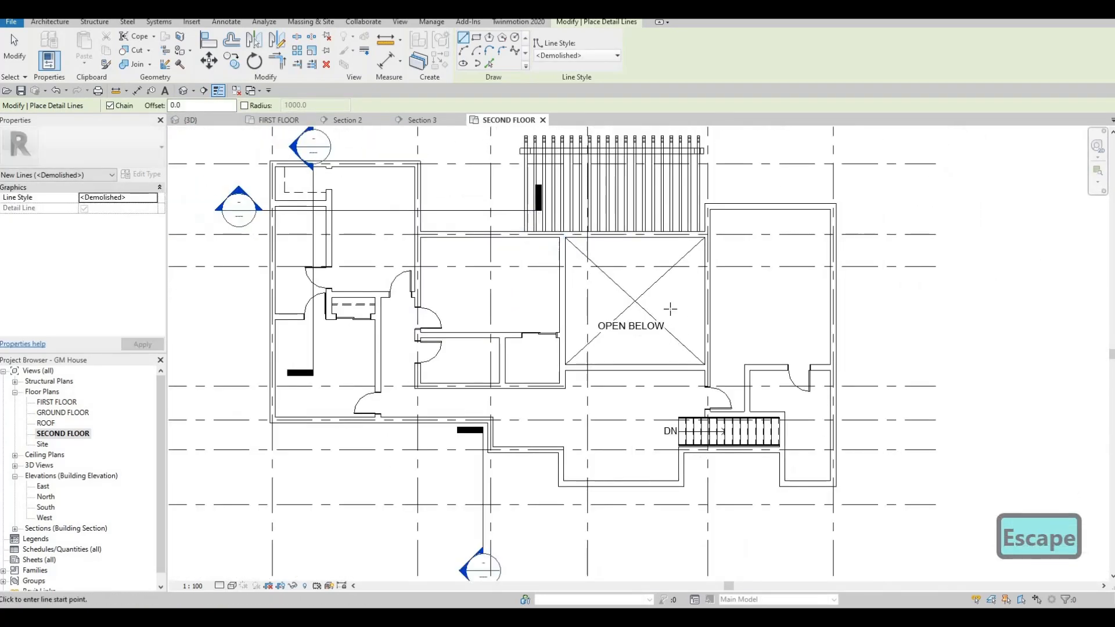
pyautogui.moveTo(635, 303); pyautogui.dragTo(630, 305, button='middle')
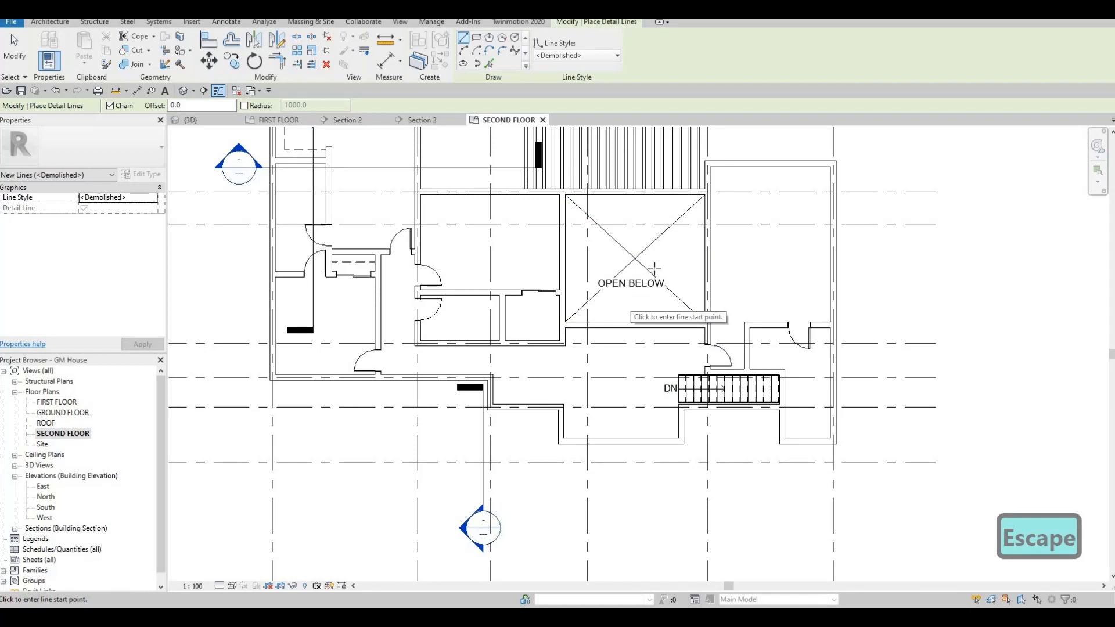
pyautogui.moveTo(713, 290); pyautogui.dragTo(706, 347, button='middle')
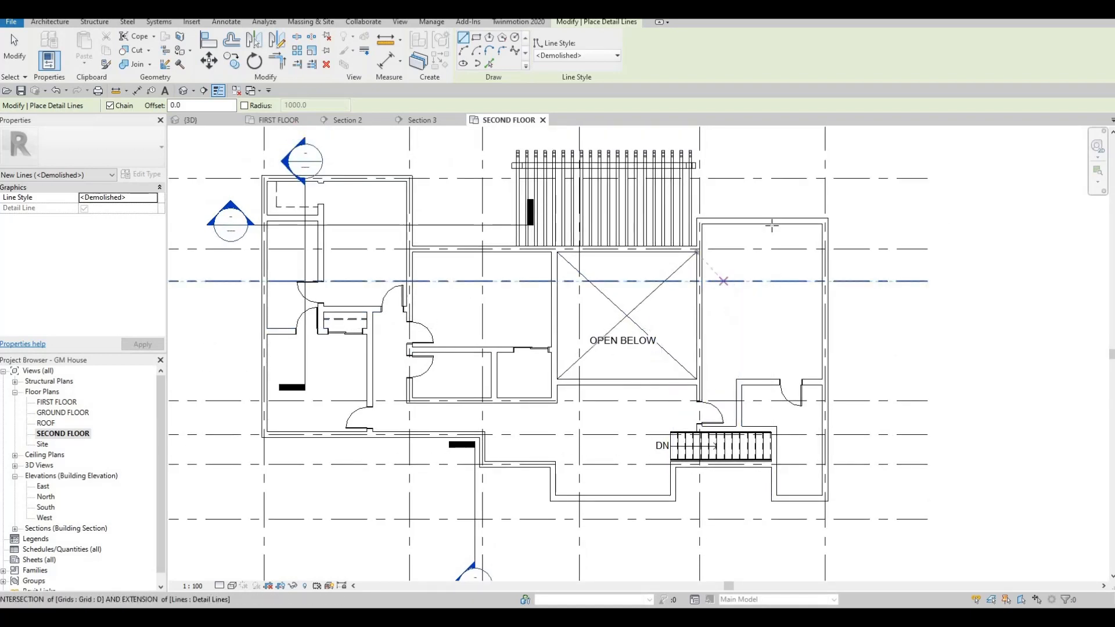
pyautogui.scroll(-2, 806, 230)
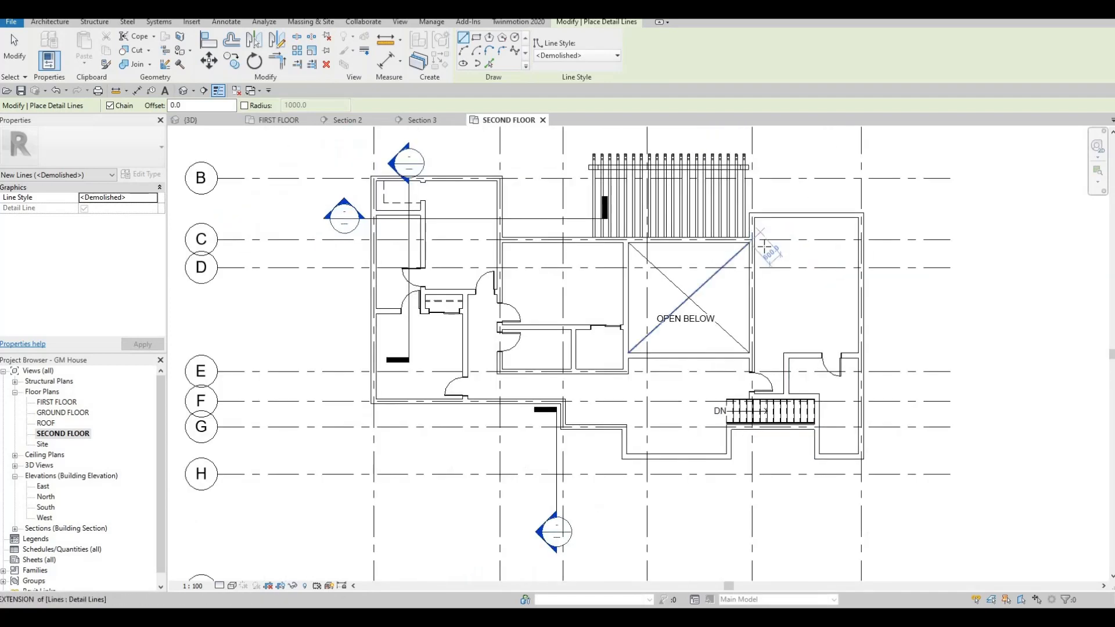
pyautogui.moveTo(511, 239); pyautogui.dragTo(517, 233, button='middle')
pyautogui.scroll(2, 526, 252)
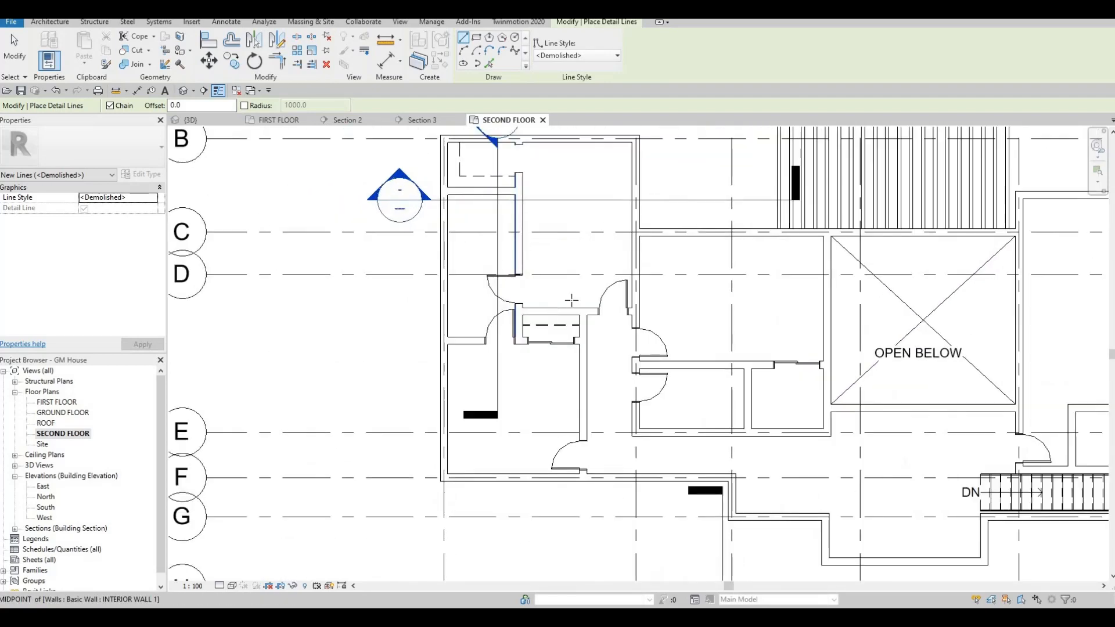
pyautogui.moveTo(671, 329); pyautogui.dragTo(629, 341, button='middle')
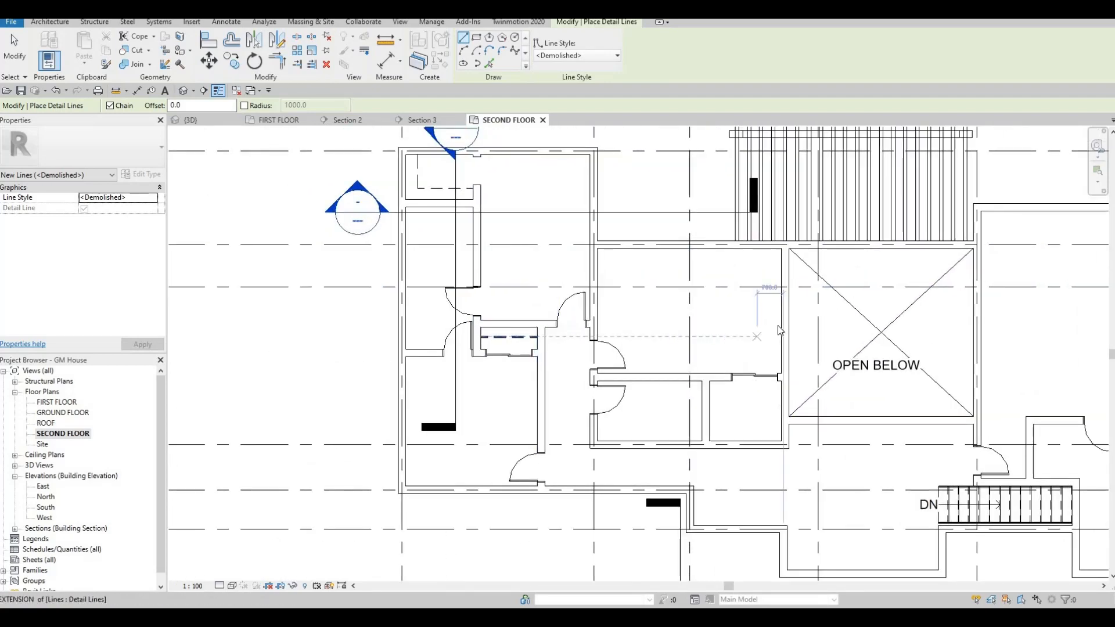
pyautogui.press('Escape')
pyautogui.press('Escape')
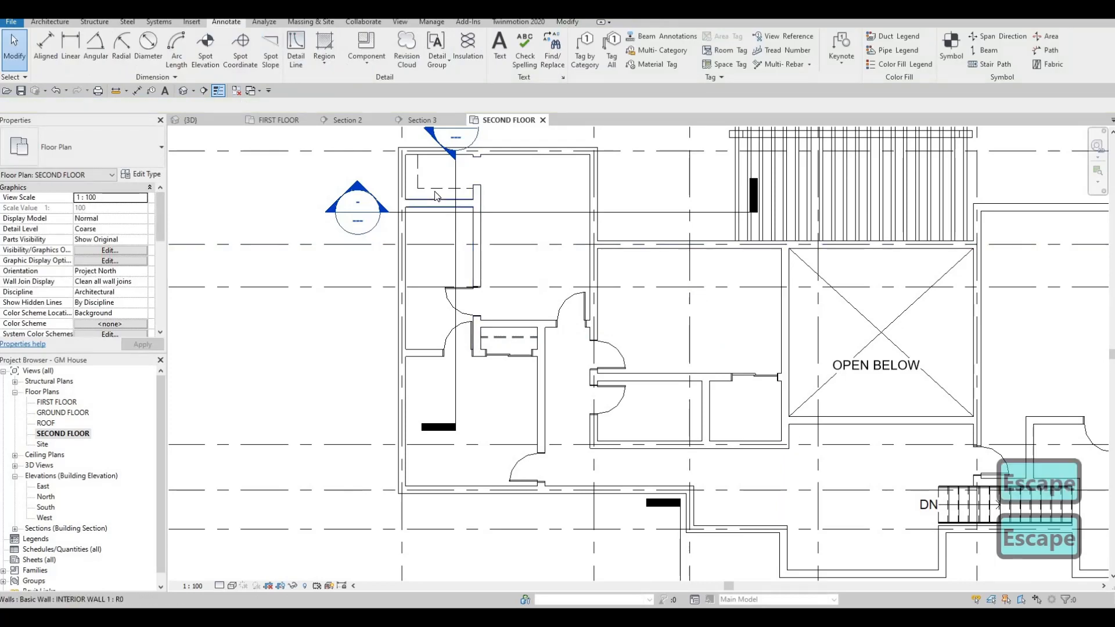
pyautogui.hotkey('ctrl', 'Left')
pyautogui.press('c')
pyautogui.press('Escape')
pyautogui.press('Escape')
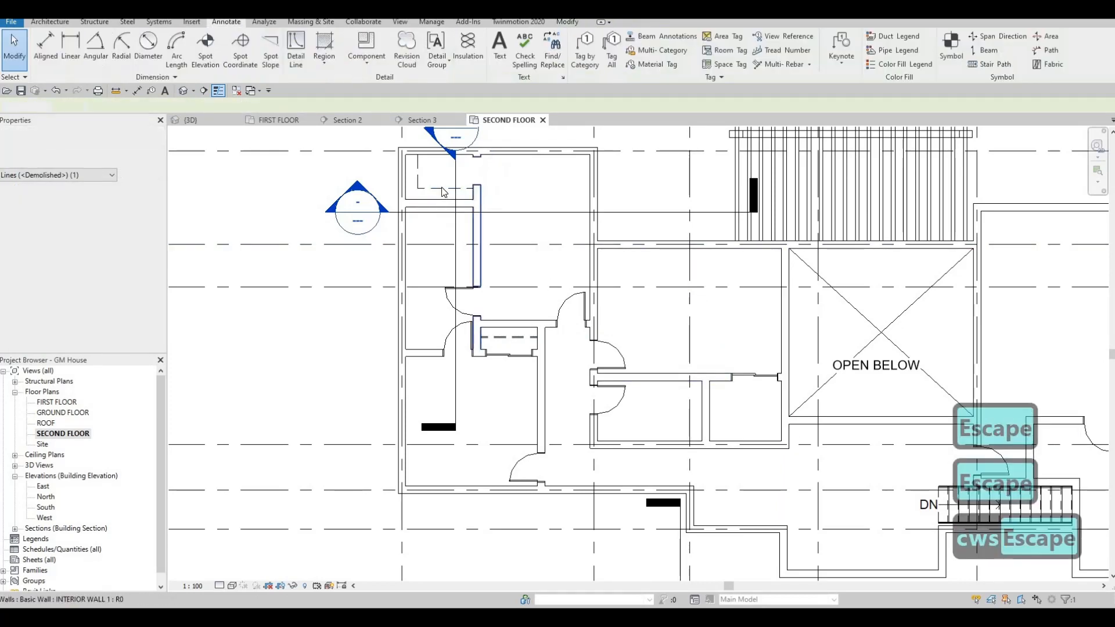
# Draw an L-shaped <Demolished> detail line in the small east compartment, running south from beside the sliding door and east to the wall
pyautogui.press('c')
pyautogui.press('s')
pyautogui.scroll(2, 673, 371)
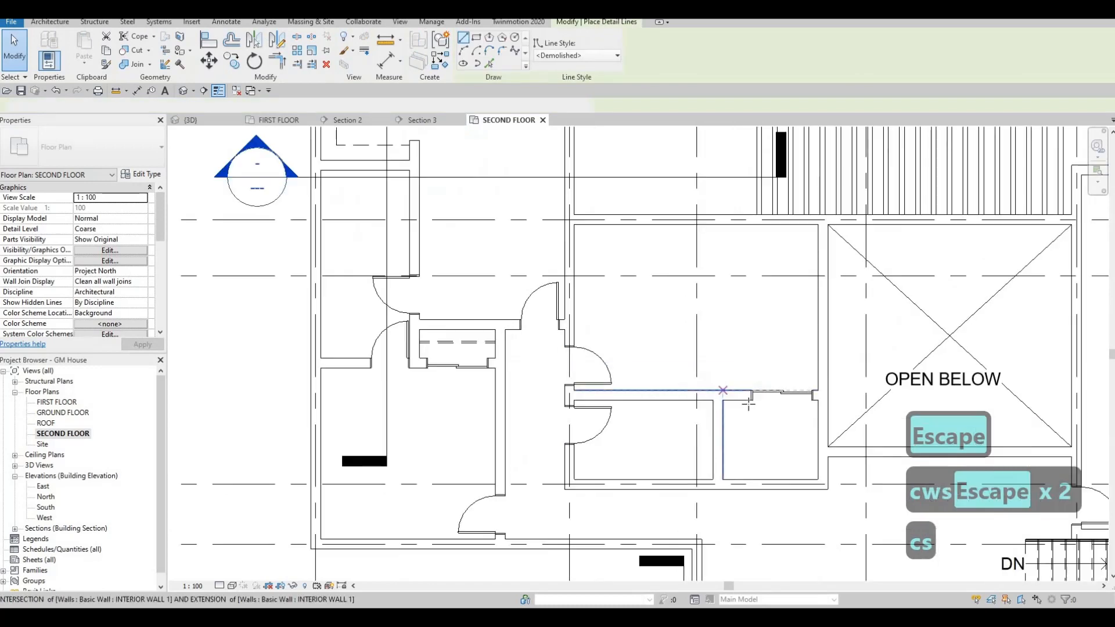
pyautogui.click(745, 400)
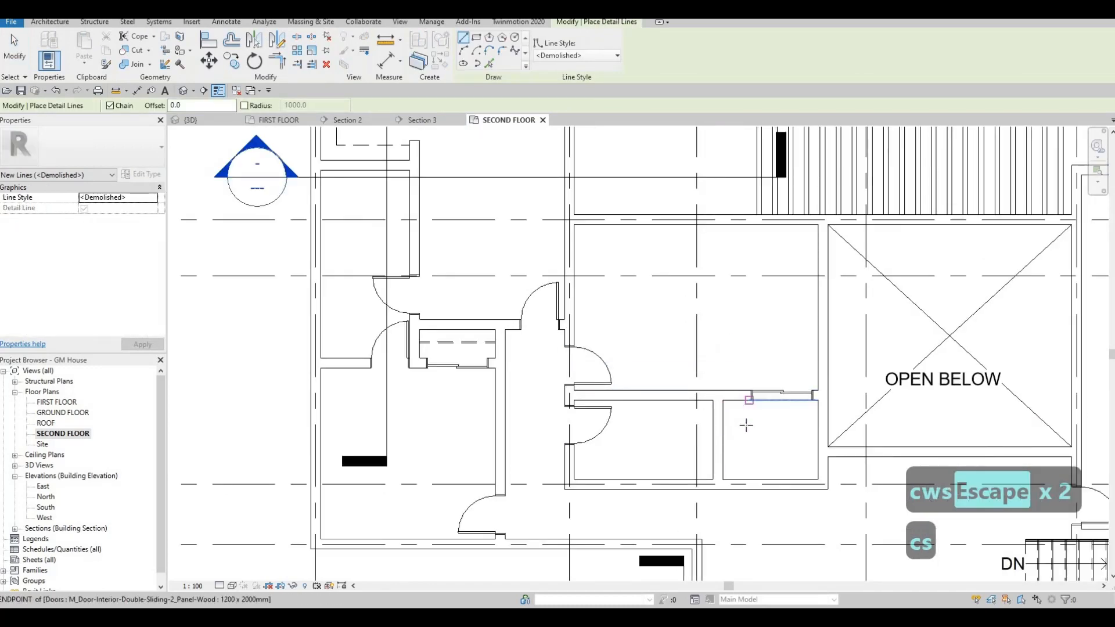
pyautogui.click(755, 456)
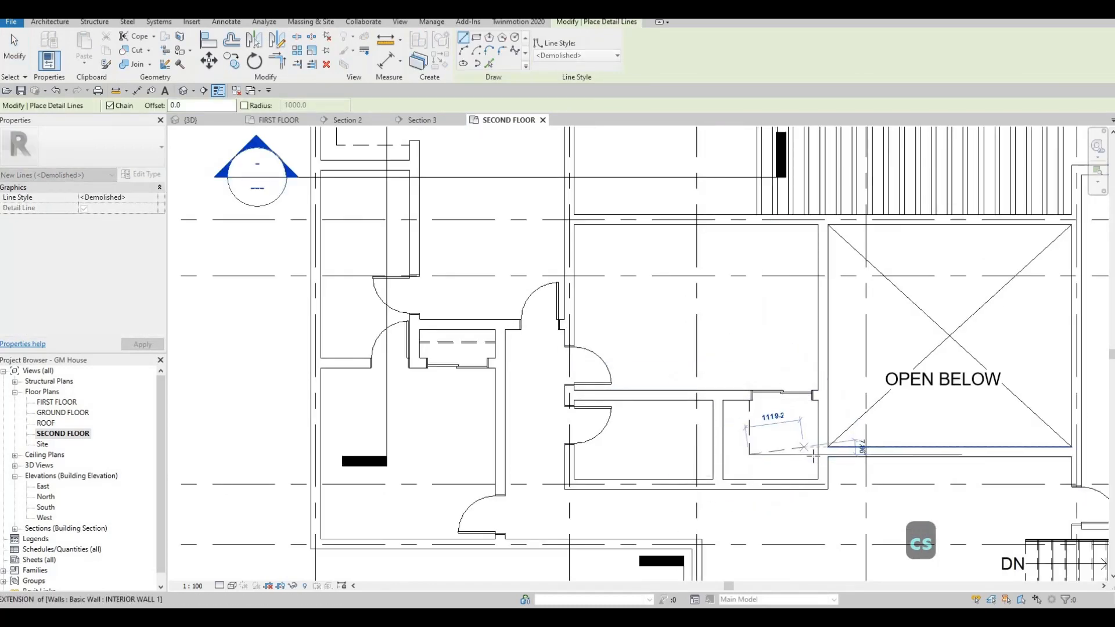
pyautogui.press('Escape')
pyautogui.press('Escape')
pyautogui.press('Escape')
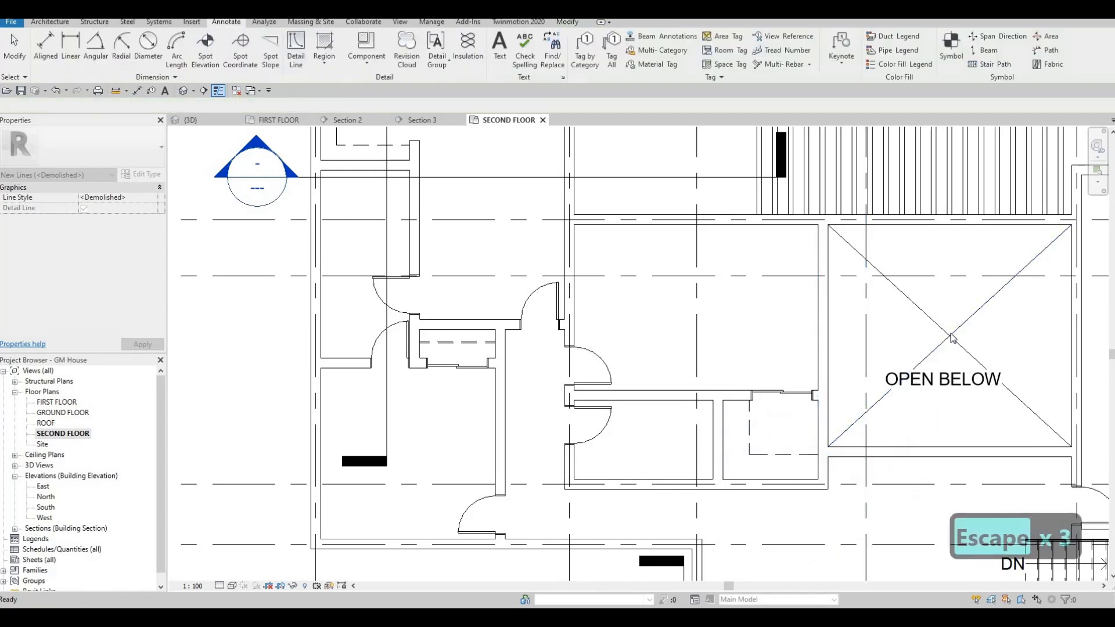
# Draw an L-shaped Thin Lines detail line just outside the dashed one in the small east compartment, ending at its east wall
pyautogui.press('c')
pyautogui.press('s')
pyautogui.scroll(3, 774, 414)
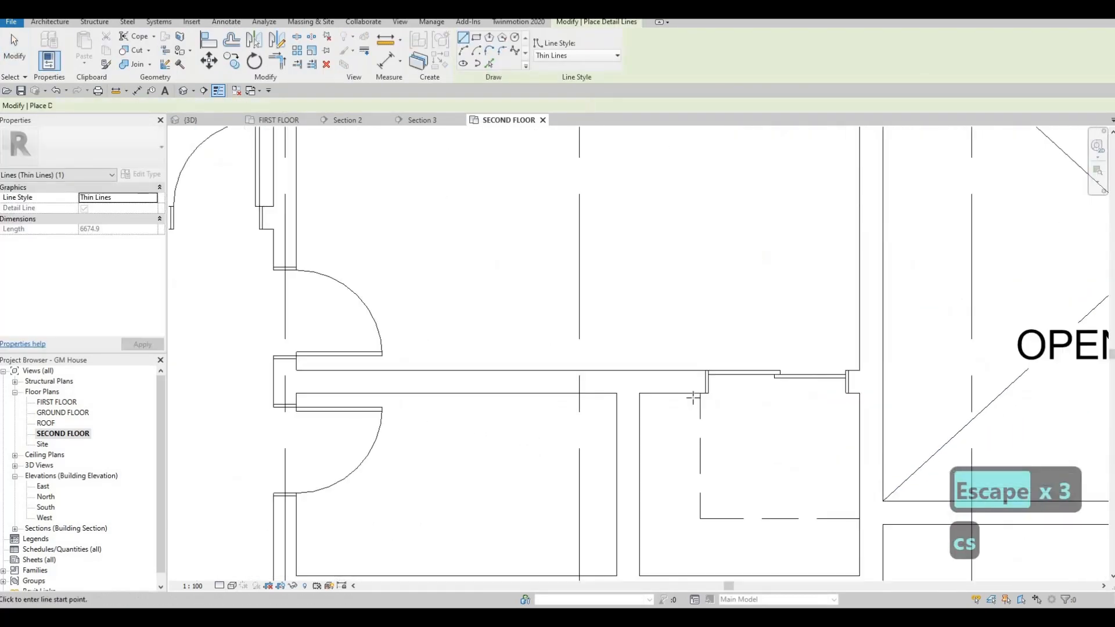
pyautogui.click(691, 393)
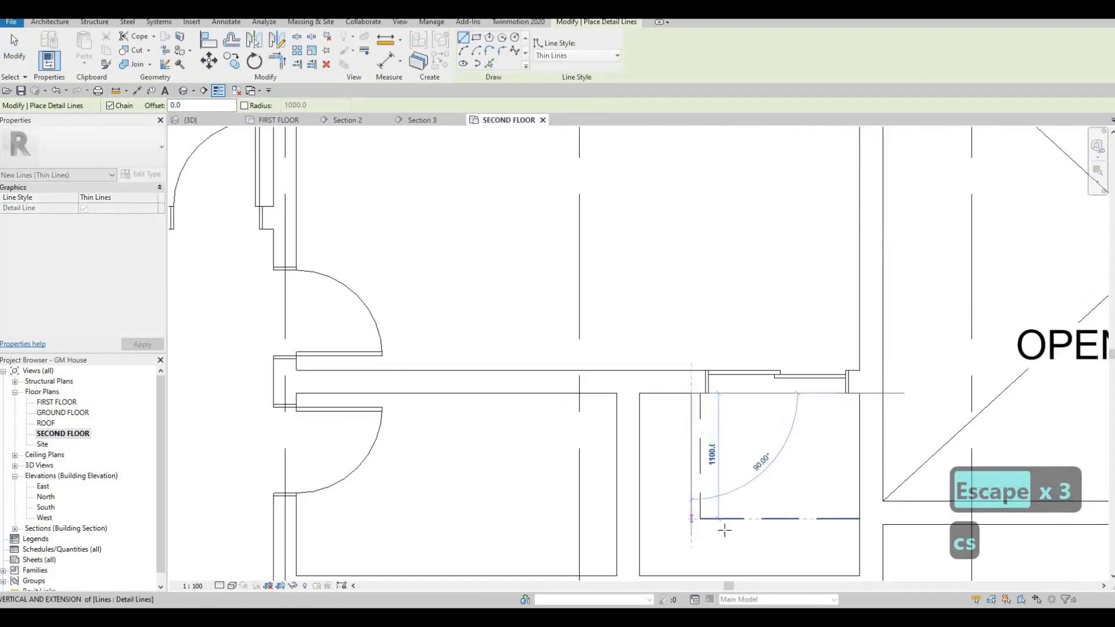
pyautogui.click(692, 525)
pyautogui.click(853, 530)
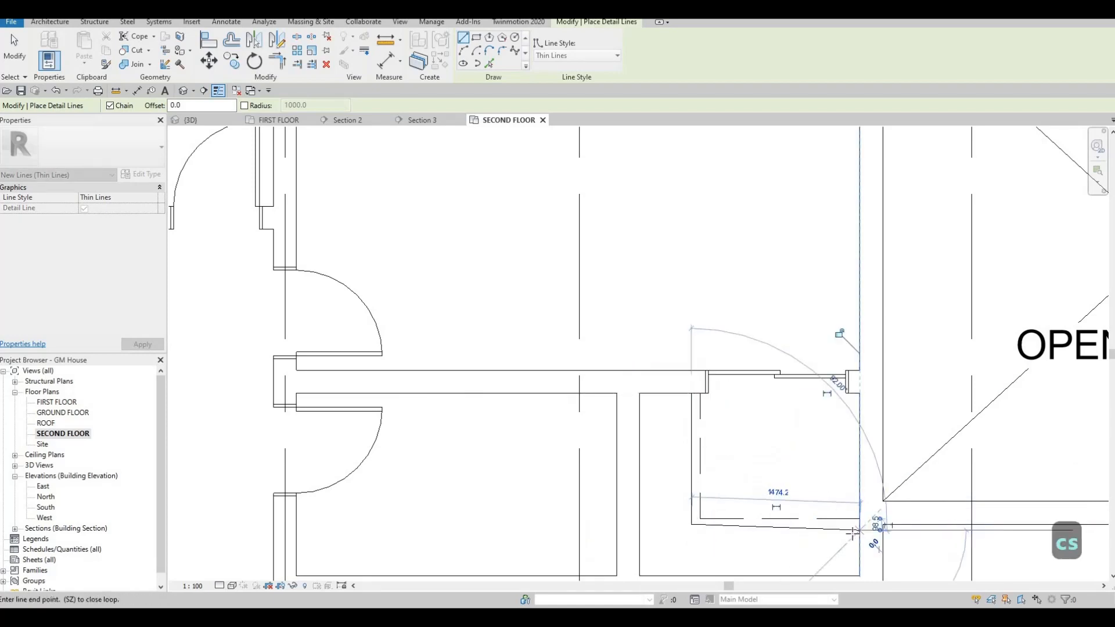
pyautogui.press('Escape')
pyautogui.press('Escape')
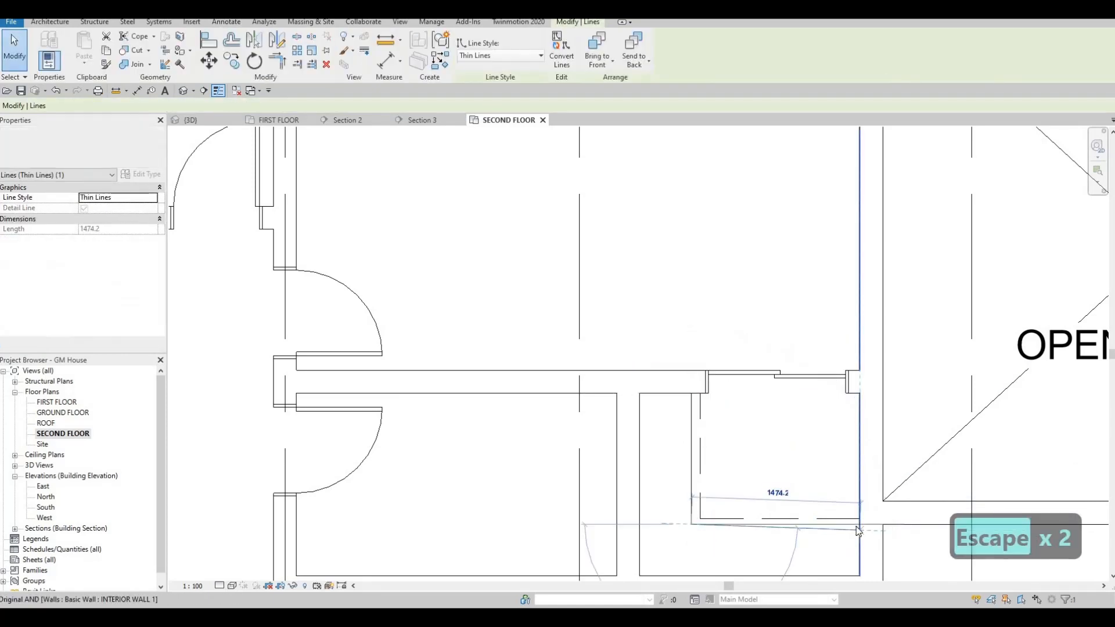
pyautogui.press('Escape')
pyautogui.press('Escape')
pyautogui.press('Escape')
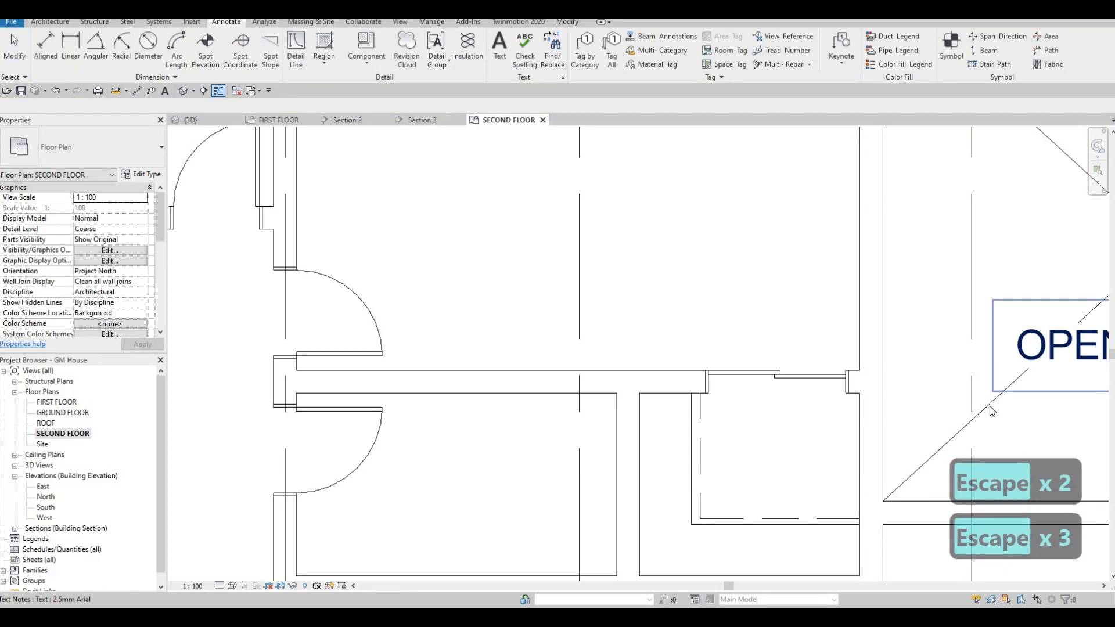
# Draw an L-shaped Thin Lines detail line just inside the dashed one in the northwest compartment, with a 1440 mm leg ending at the partition
pyautogui.click(982, 405)
pyautogui.press('c')
pyautogui.press('s')
pyautogui.scroll(-3, 438, 289)
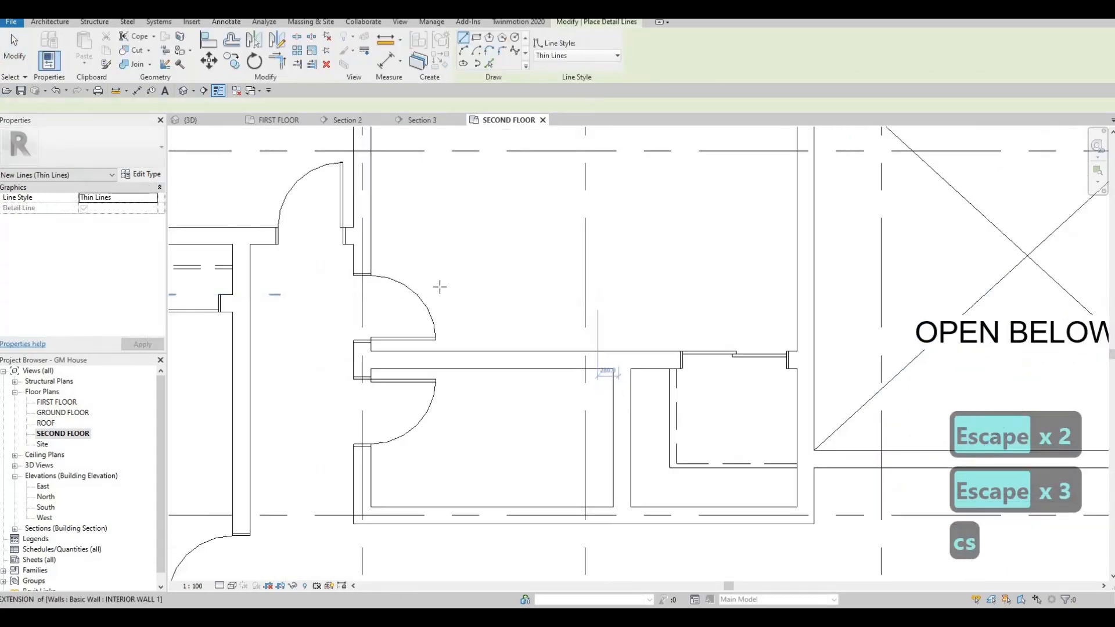
pyautogui.moveTo(438, 289)
pyautogui.mouseDown(button='middle')
pyautogui.moveTo(502, 476)
pyautogui.moveTo(540, 479)
pyautogui.mouseUp(button='middle')
pyautogui.scroll(6, 373, 244)
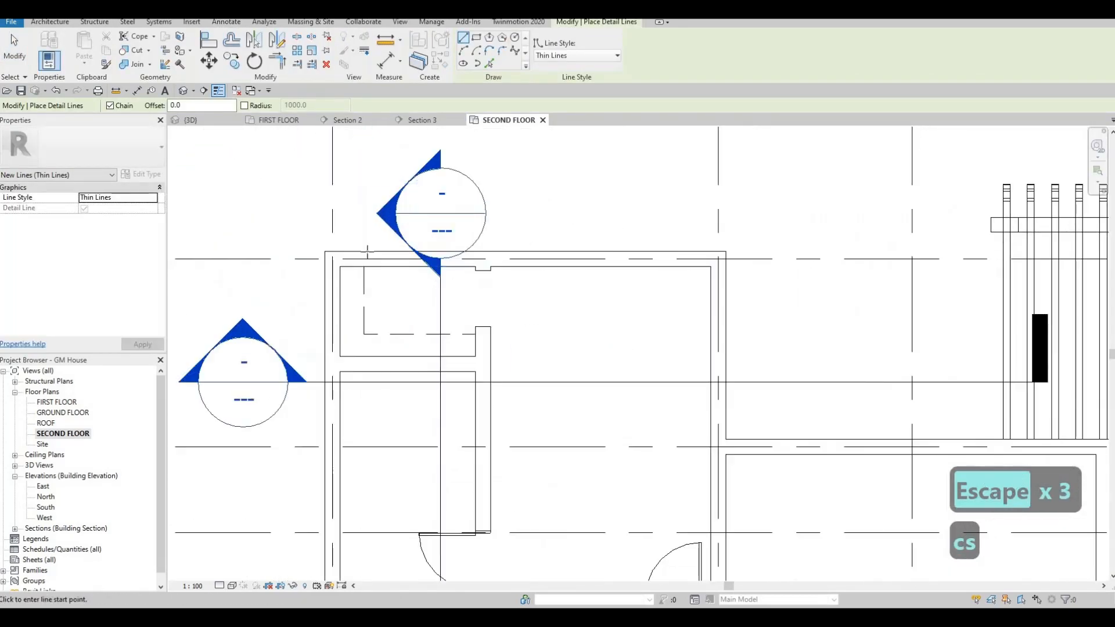
pyautogui.click(374, 242)
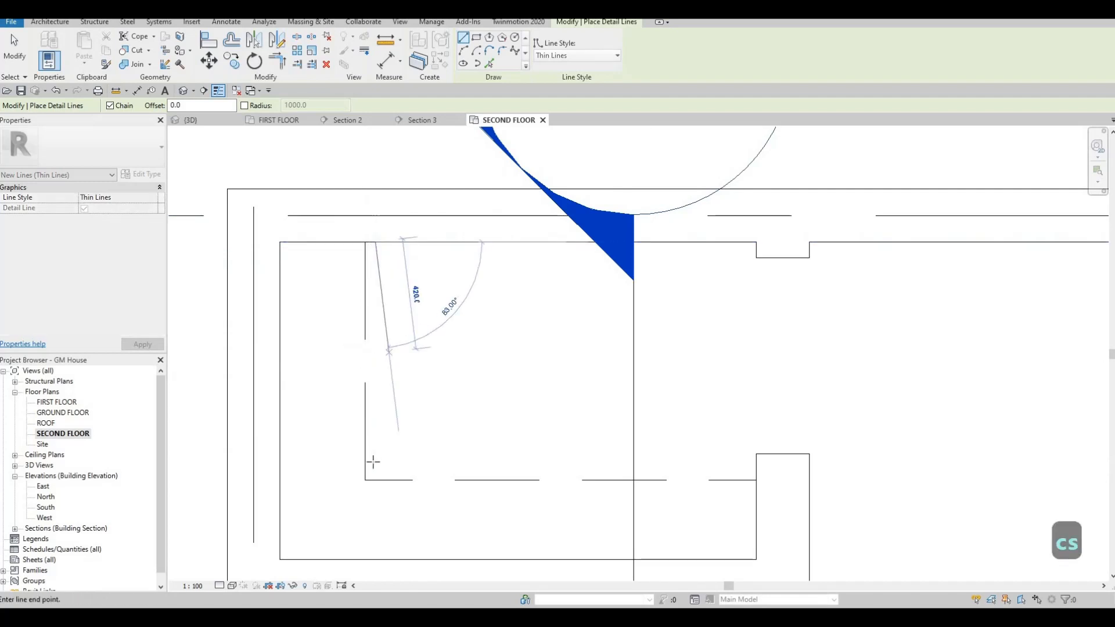
pyautogui.click(762, 469)
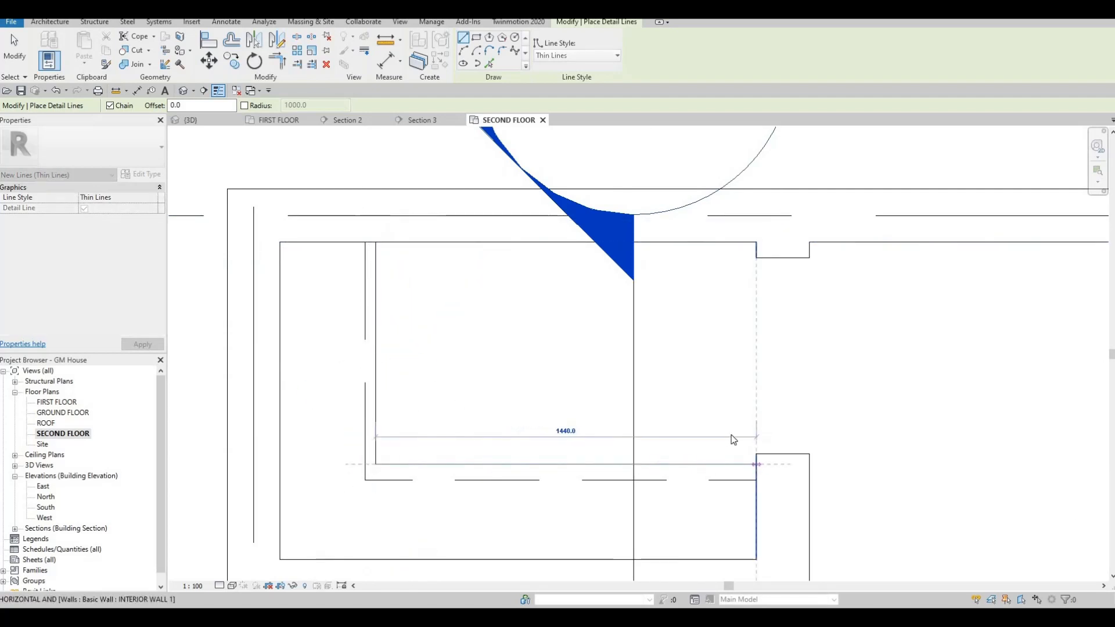
pyautogui.press('Escape')
# Nudge the north-south <Demolished> line in the small east compartment slightly west, toward the solid line
pyautogui.moveTo(836, 468); pyautogui.dragTo(775, 449, button='middle')
pyautogui.scroll(-3, 775, 449)
pyautogui.moveTo(560, 381); pyautogui.dragTo(203, 261, button='middle')
pyautogui.moveTo(781, 388); pyautogui.dragTo(483, 218, button='middle')
pyautogui.scroll(2, 532, 306)
pyautogui.scroll(-3, 532, 306)
pyautogui.scroll(-3, 569, 349)
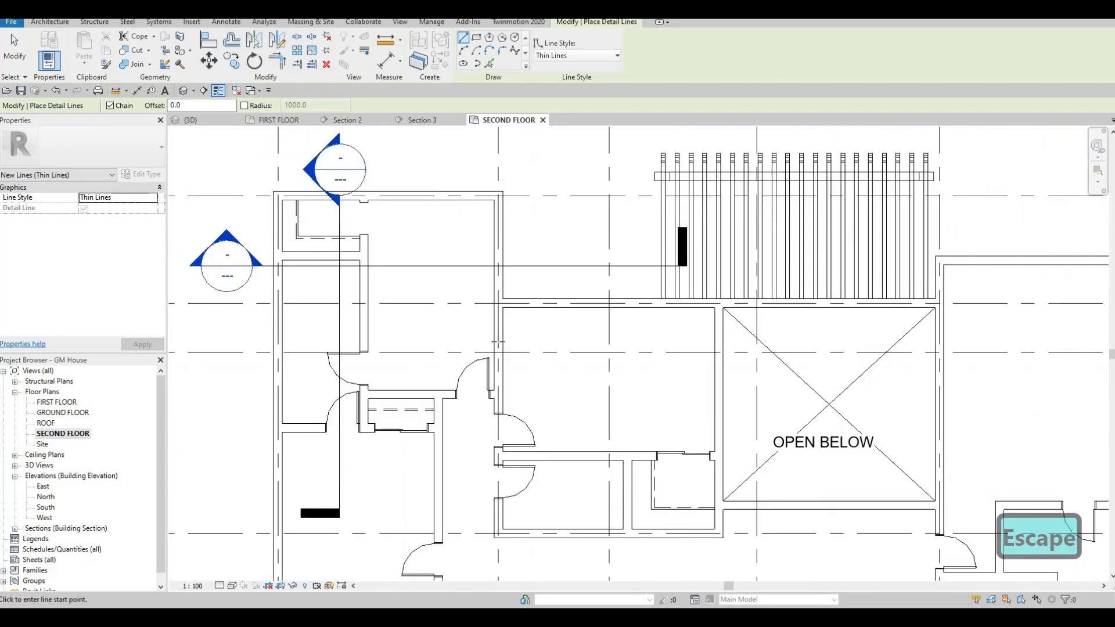
pyautogui.moveTo(518, 347); pyautogui.dragTo(510, 330, button='middle')
pyautogui.scroll(5, 590, 313)
pyautogui.press('Escape')
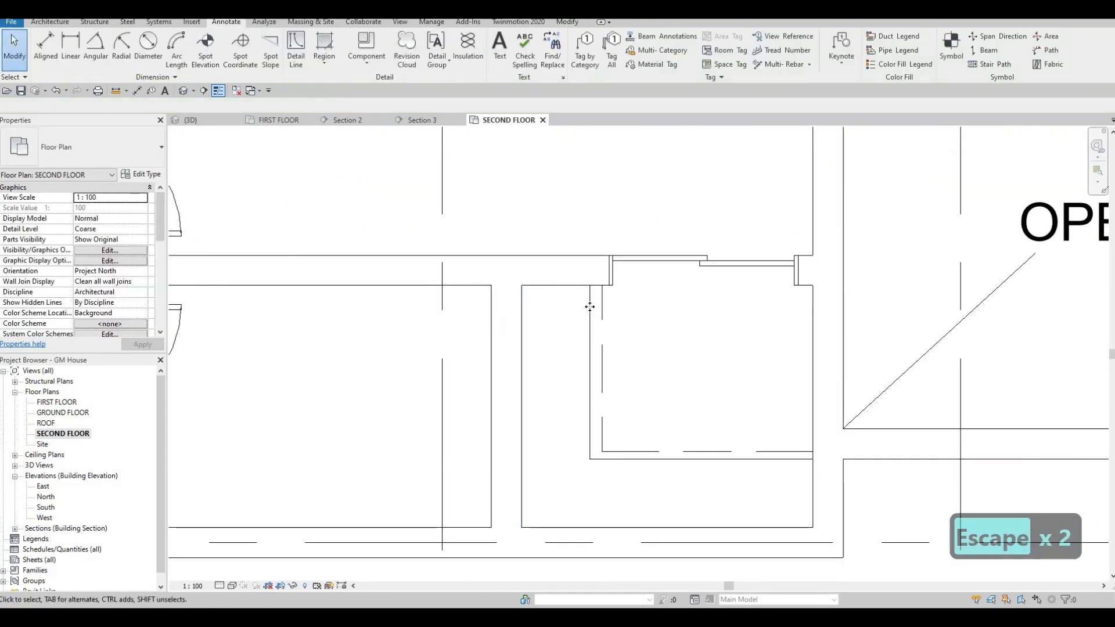
pyautogui.click(601, 313)
pyautogui.press('Escape')
pyautogui.click(599, 309)
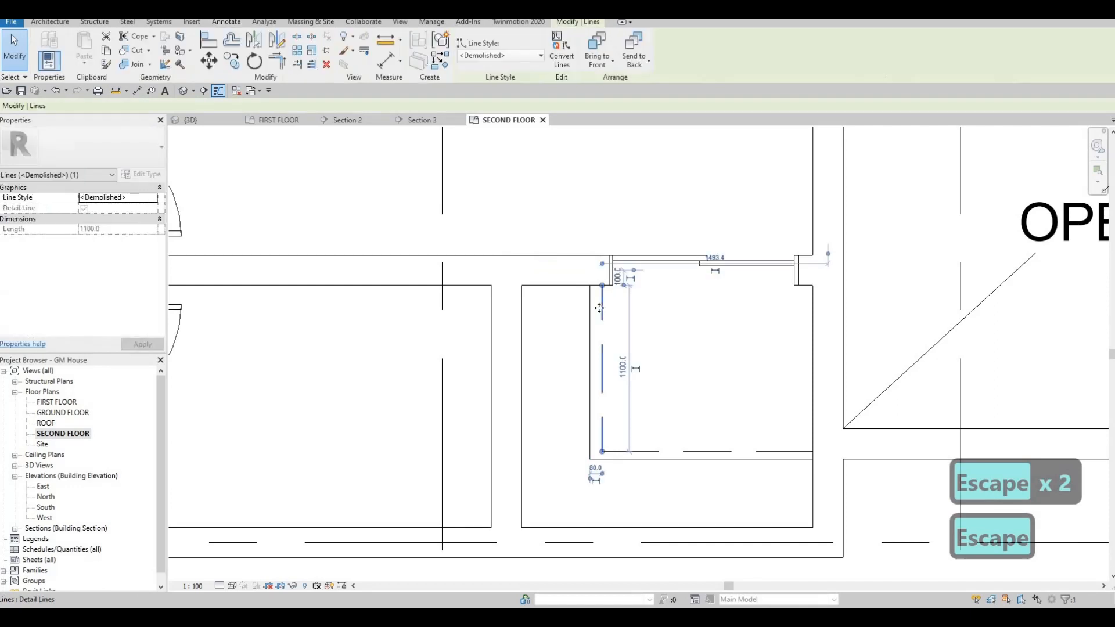
pyautogui.press('Left')
pyautogui.press('Left')
# Move both solid Thin Lines in the small east compartment to the inner side of the dashed lines
pyautogui.click(590, 305)
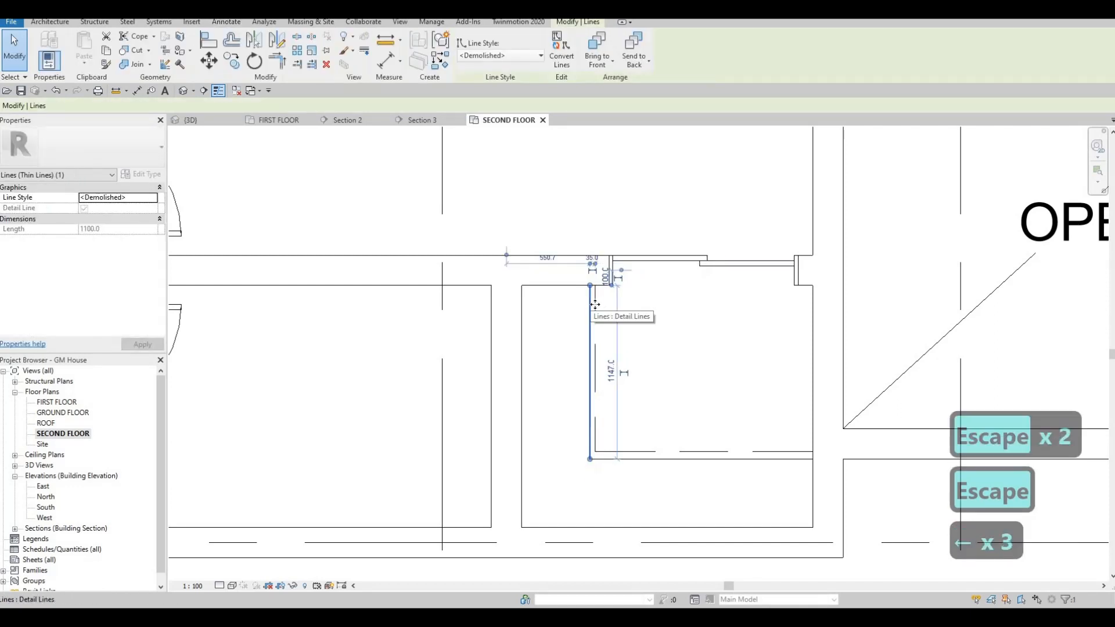
pyautogui.scroll(2, 590, 305)
pyautogui.keyDown('ctrl'); pyautogui.moveTo(590, 304); pyautogui.dragTo(607, 304); pyautogui.keyUp('ctrl')
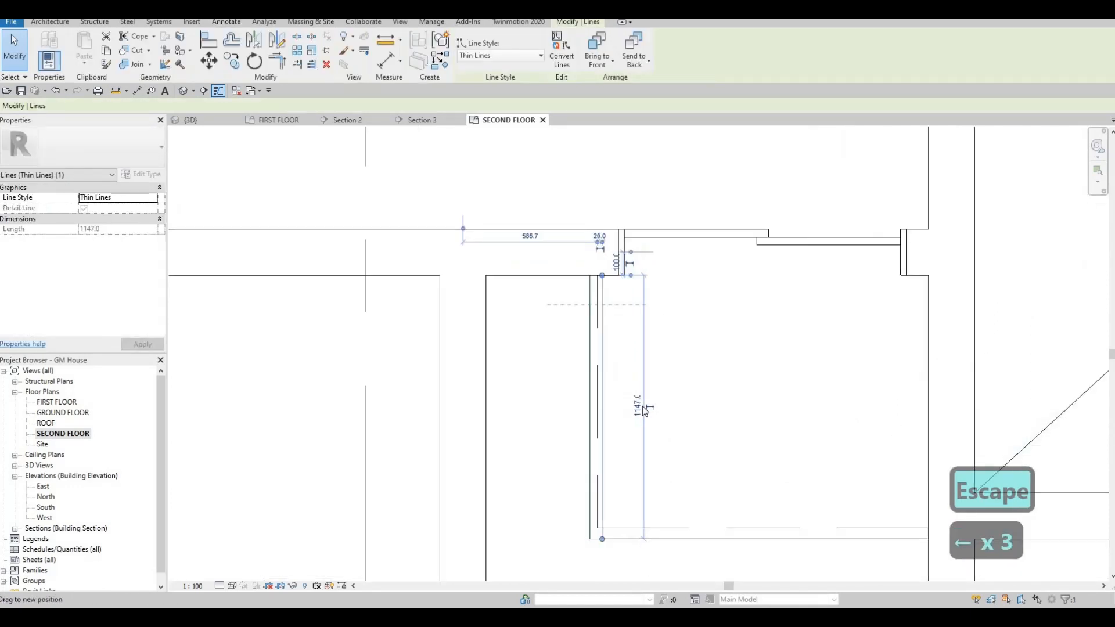
pyautogui.click(718, 538)
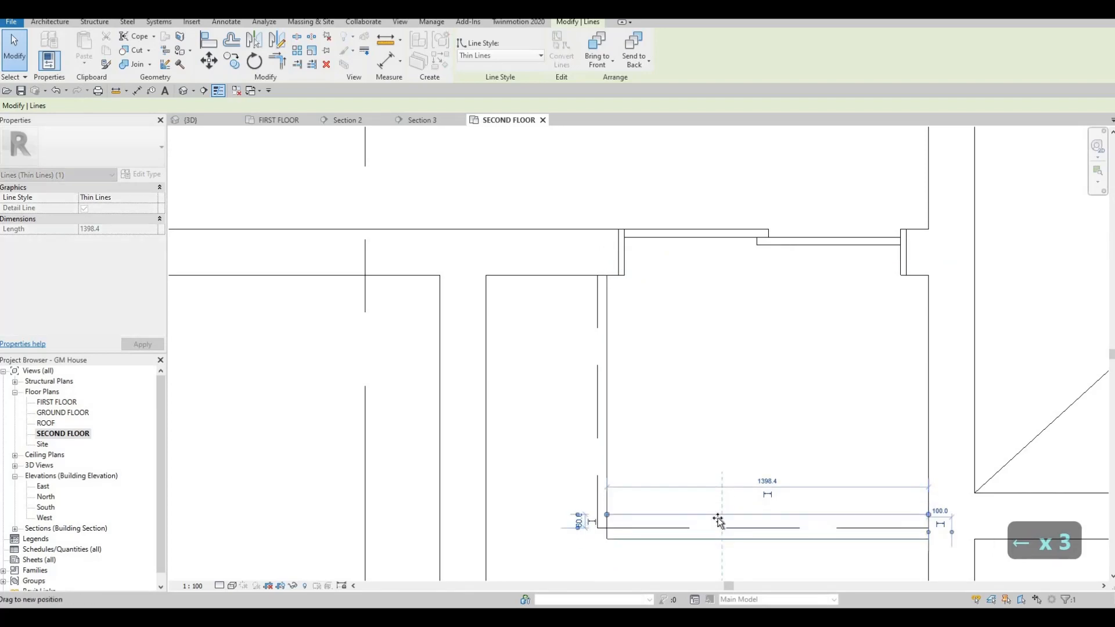
pyautogui.keyDown('ctrl'); pyautogui.click(607, 386); pyautogui.keyUp('ctrl')
pyautogui.scroll(-2, 536, 374)
pyautogui.press('Escape')
pyautogui.press('Escape')
pyautogui.scroll(-4, 388, 391)
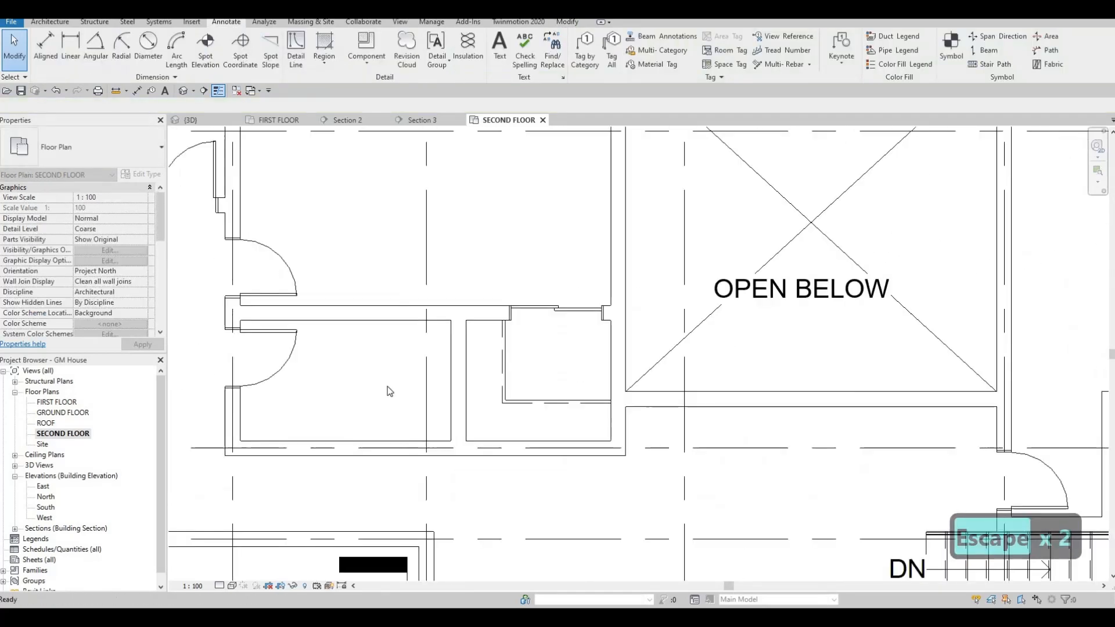
pyautogui.press('Escape')
# Shorten the interior wall east of the open-below area to grid D and extend the exterior wall north of it south to that grid
pyautogui.moveTo(705, 399); pyautogui.dragTo(517, 409, button='middle')
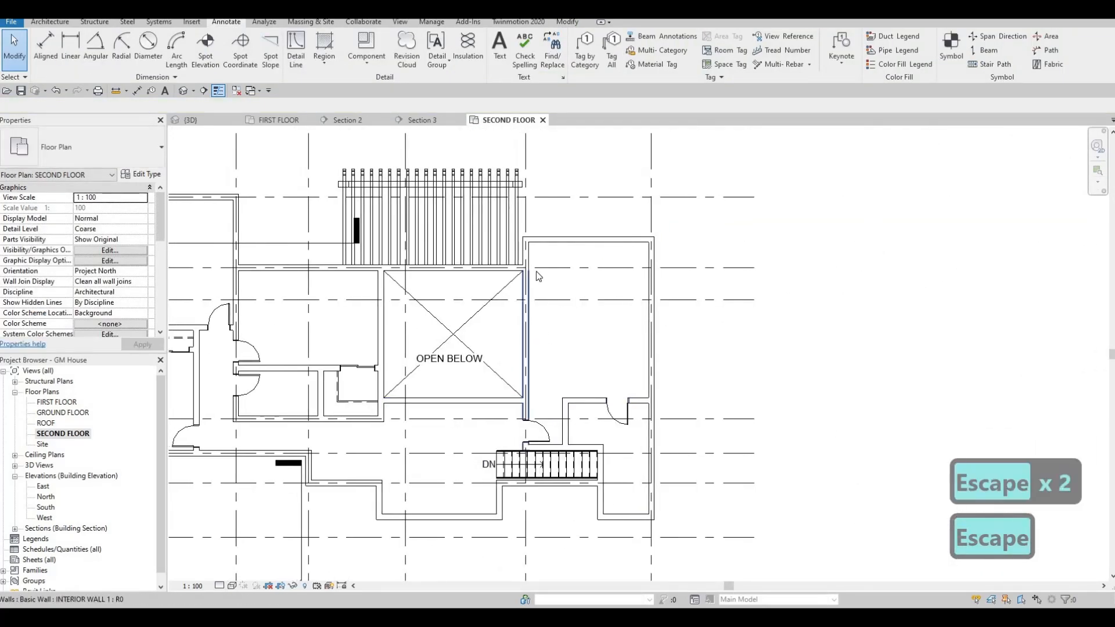
pyautogui.moveTo(523, 258); pyautogui.dragTo(533, 276, button='middle')
pyautogui.press('Escape')
pyautogui.click(531, 274)
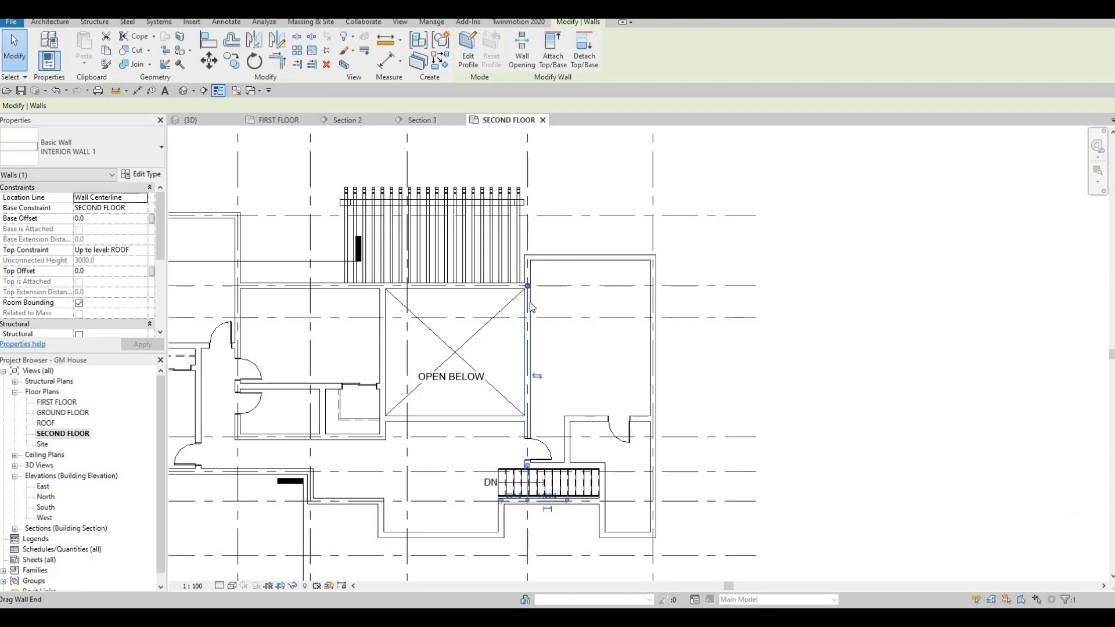
pyautogui.click(528, 305)
pyautogui.click(526, 278)
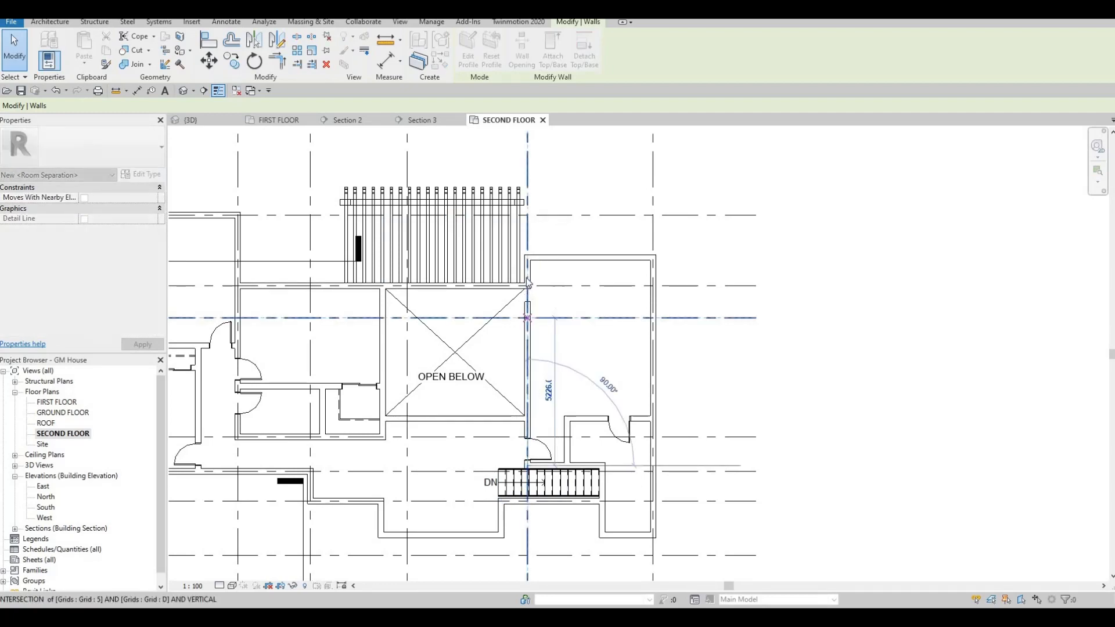
pyautogui.press('Escape')
pyautogui.click(528, 288)
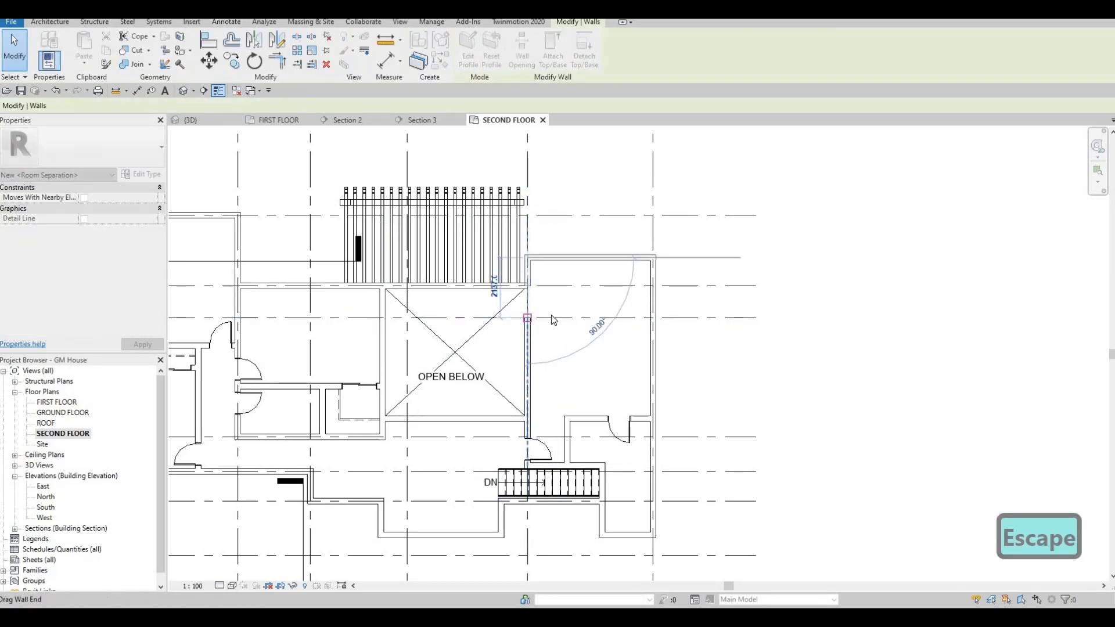
pyautogui.press('Escape')
# Draw an L-shaped EXTERIOR WALL 1 running 2400 mm east along grid D and north to the existing north wall of the east wing
pyautogui.click(531, 304)
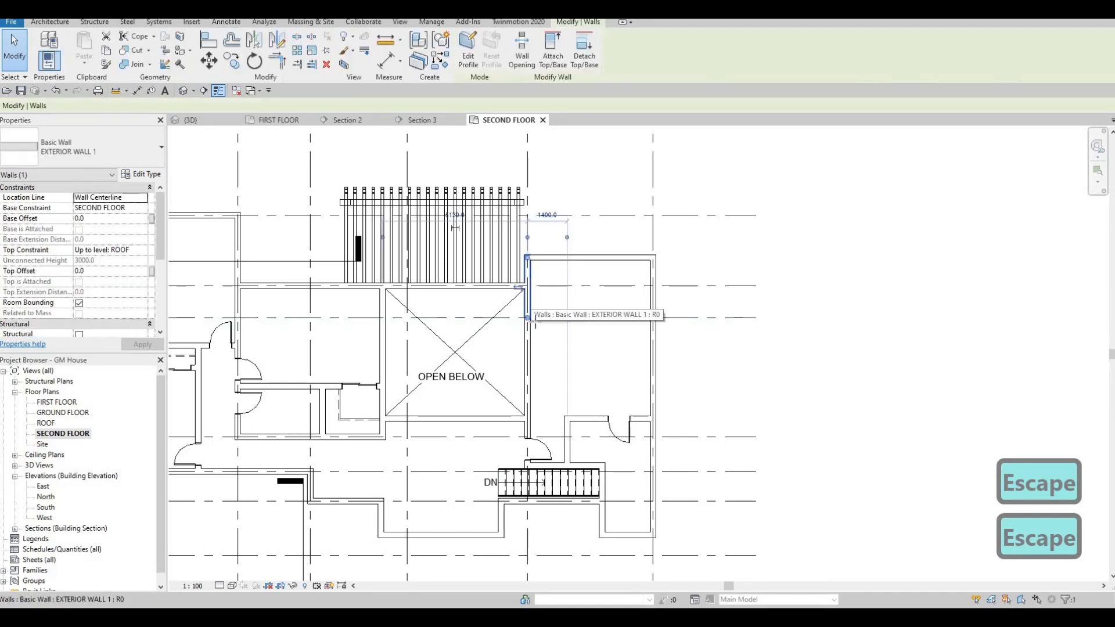
pyautogui.press('c')
pyautogui.press('s')
pyautogui.click(531, 318)
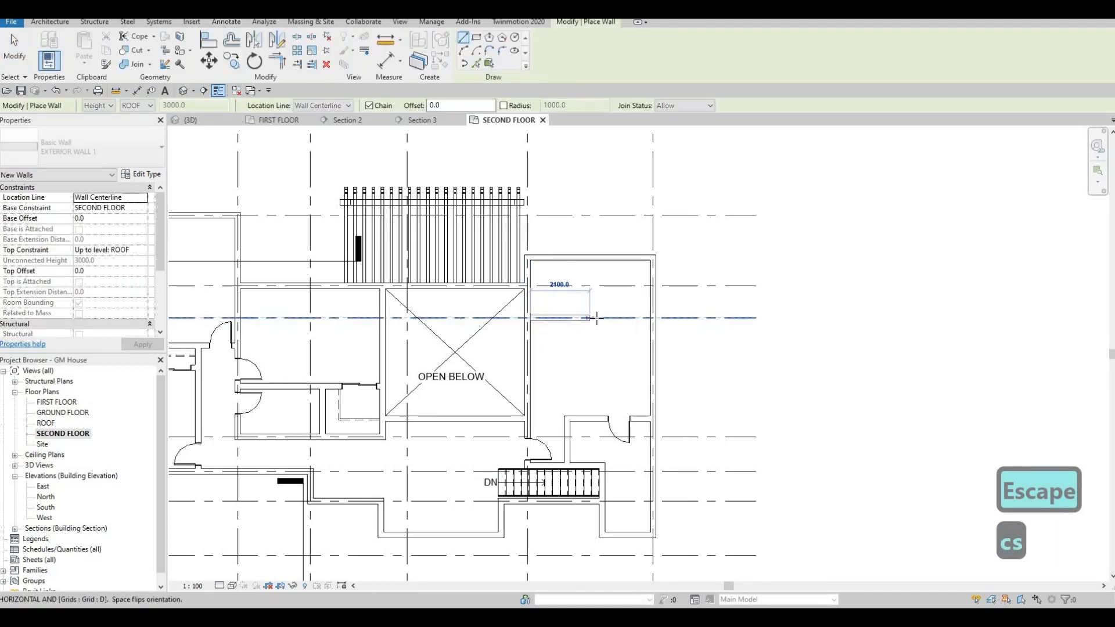
pyautogui.click(593, 267)
pyautogui.click(595, 261)
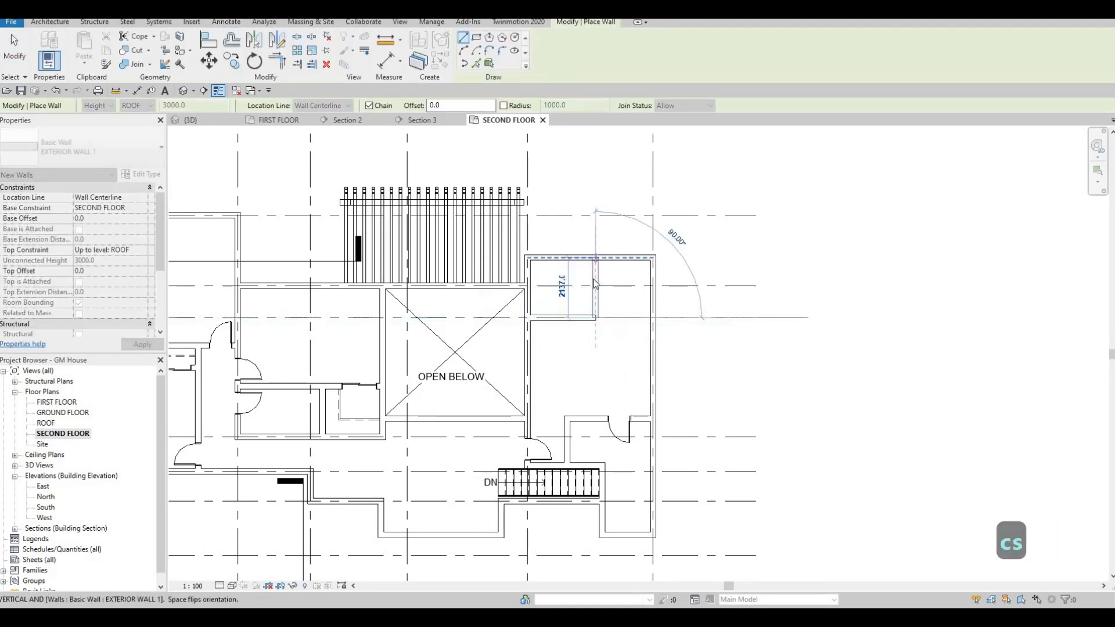
pyautogui.press('Escape')
pyautogui.press('Escape')
# Nudge the new north-south exterior wall east until it stands 2560 mm from the west wall
pyautogui.click(596, 281)
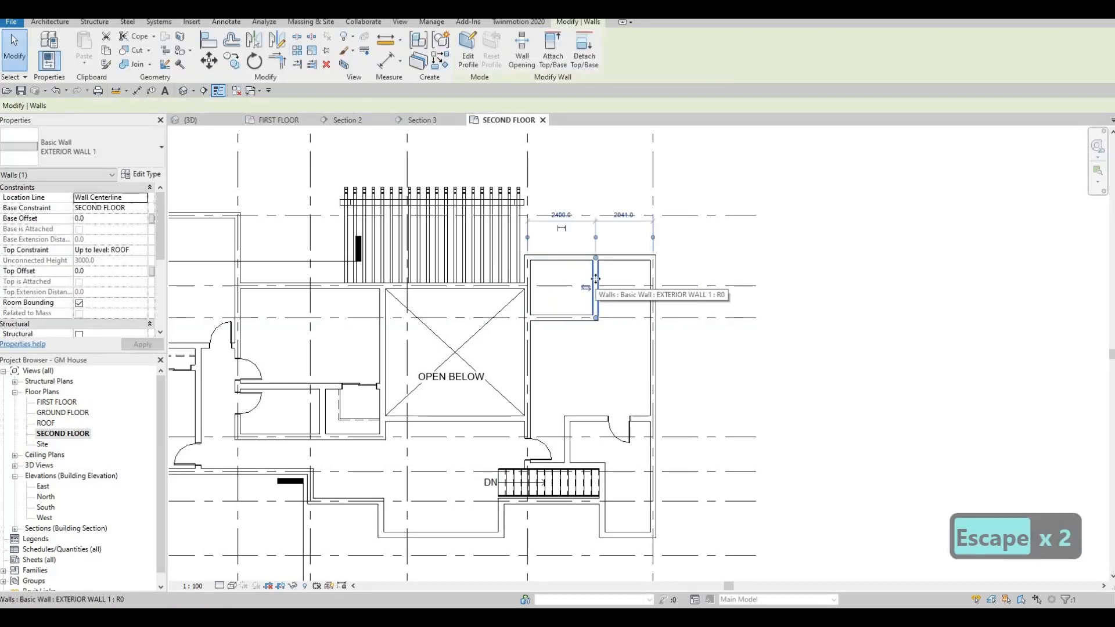
pyautogui.press('Right')
pyautogui.press('Right')
pyautogui.press('Right')
pyautogui.press('Right')
pyautogui.press('Left')
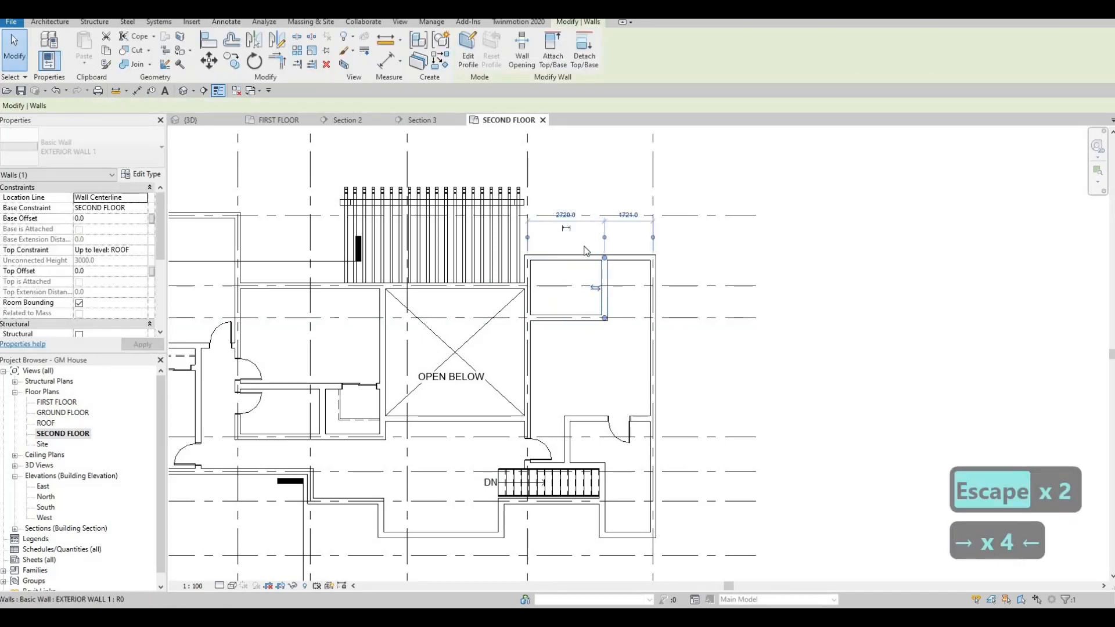
pyautogui.press('Left')
pyautogui.press('Escape')
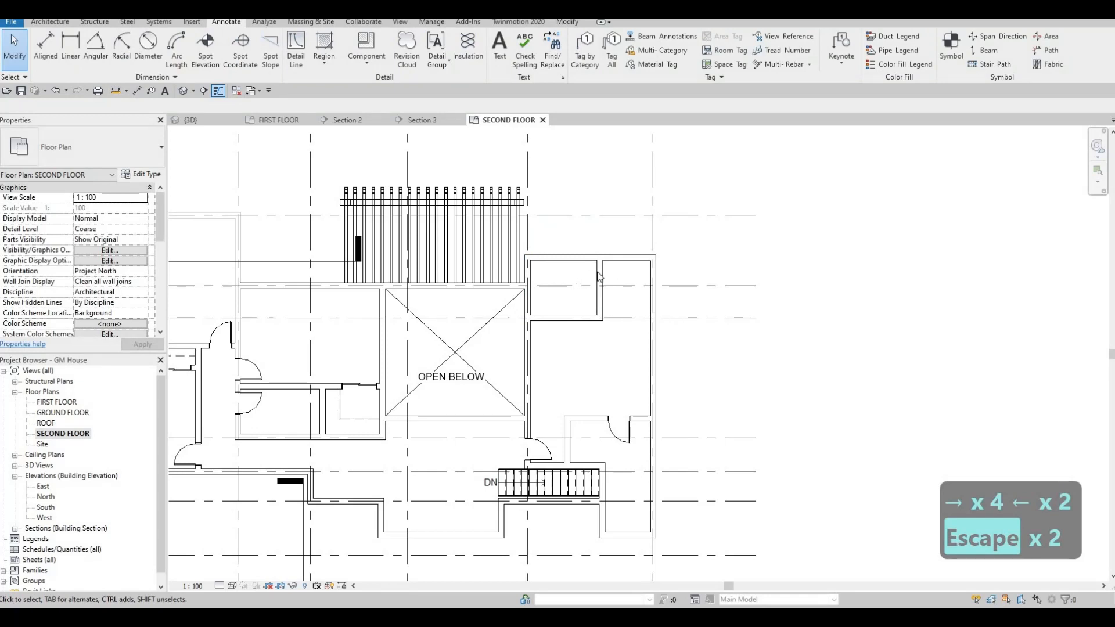
# Trim the exterior walls to corners so the northwest corner of the east wing is cut out as a notch
pyautogui.press('t')
pyautogui.press('r')
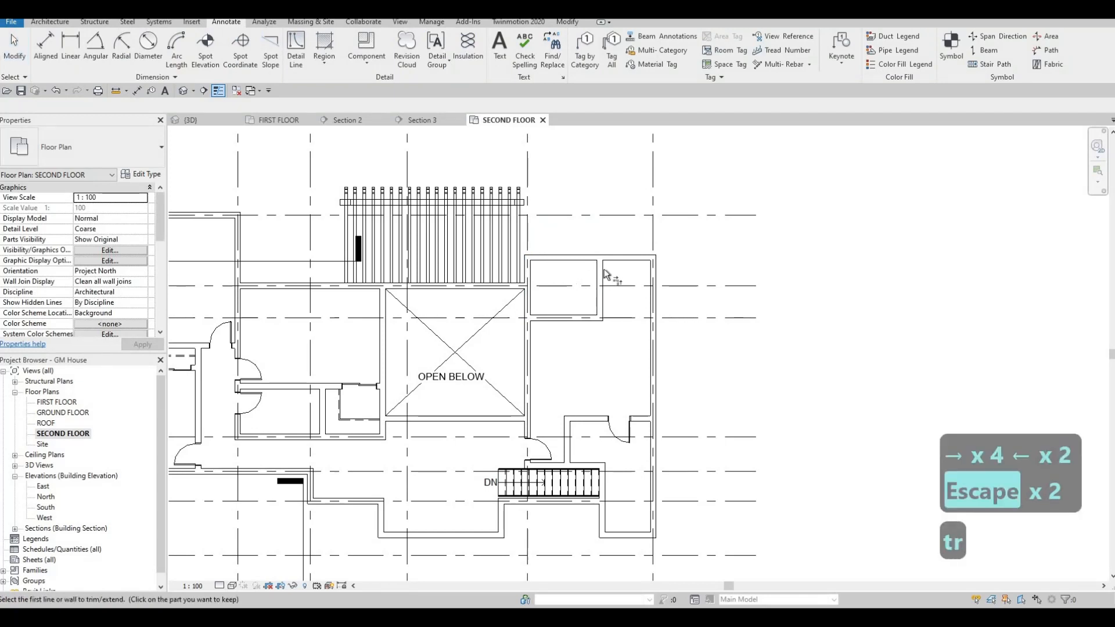
pyautogui.click(522, 295)
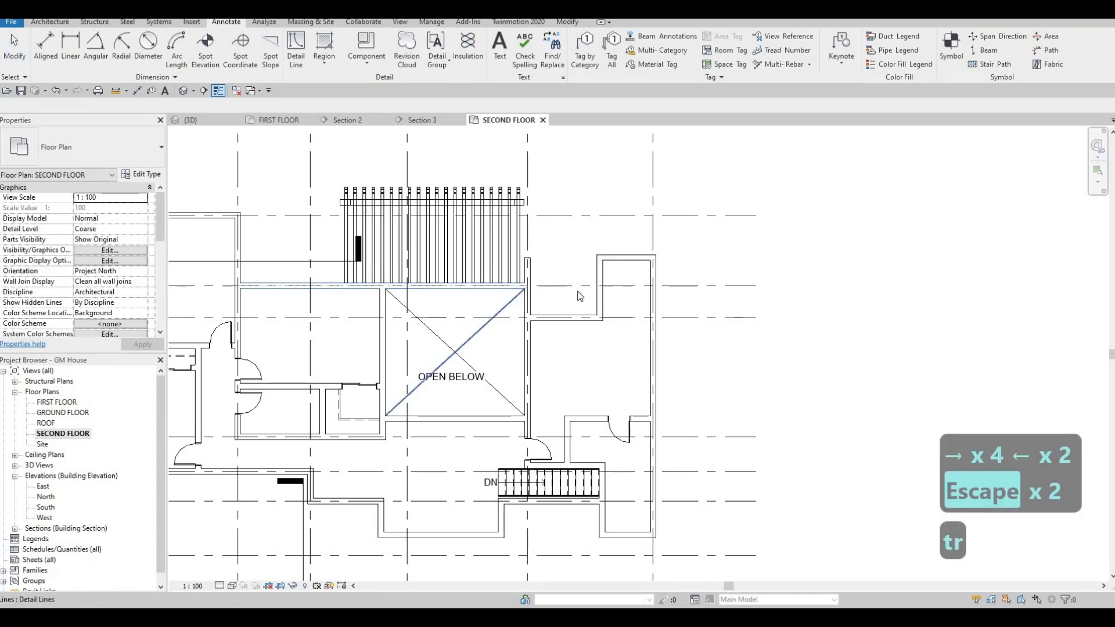
pyautogui.press('Escape')
pyautogui.press('Escape')
pyautogui.press('Escape')
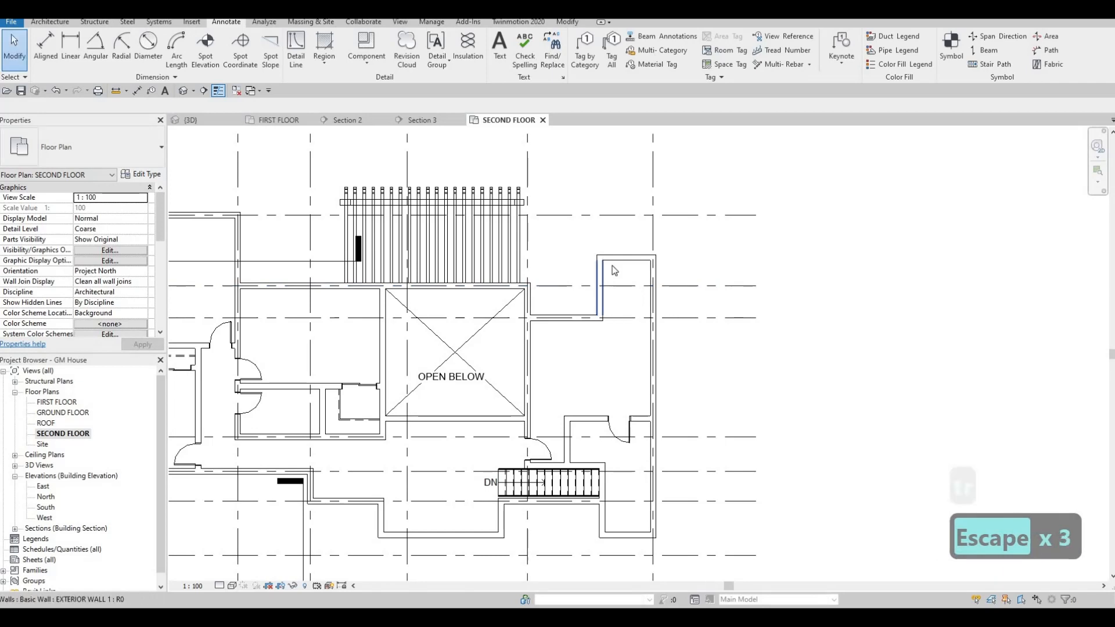
# Set the distance from the notch's north-south wall to the east exterior wall to 1800 mm
pyautogui.click(602, 278)
pyautogui.click(626, 213)
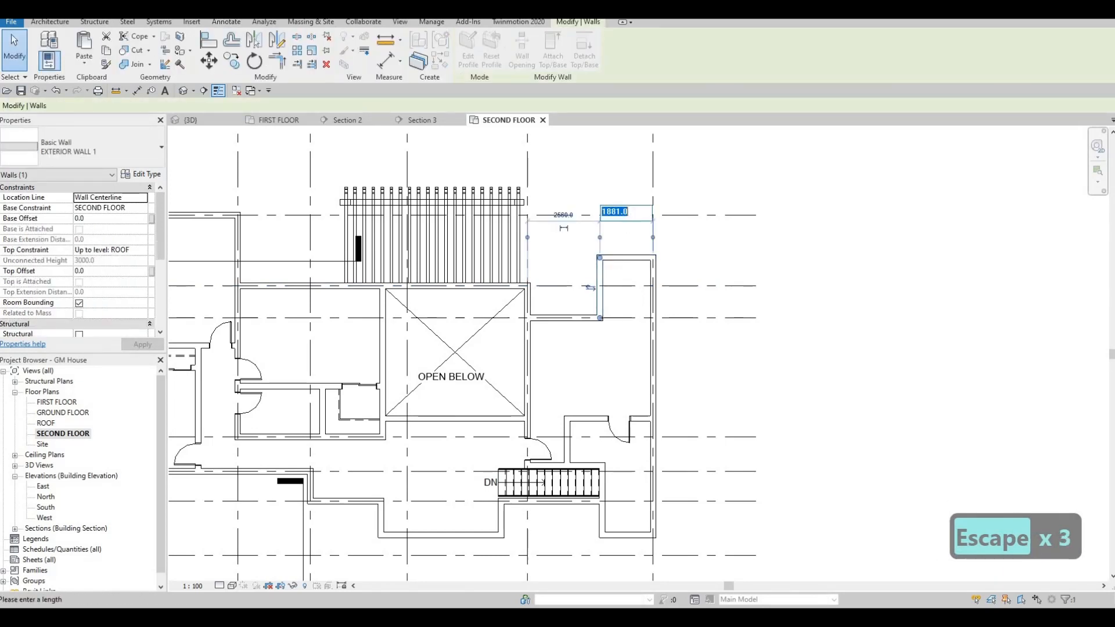
pyautogui.write('1800')
pyautogui.press('Return')
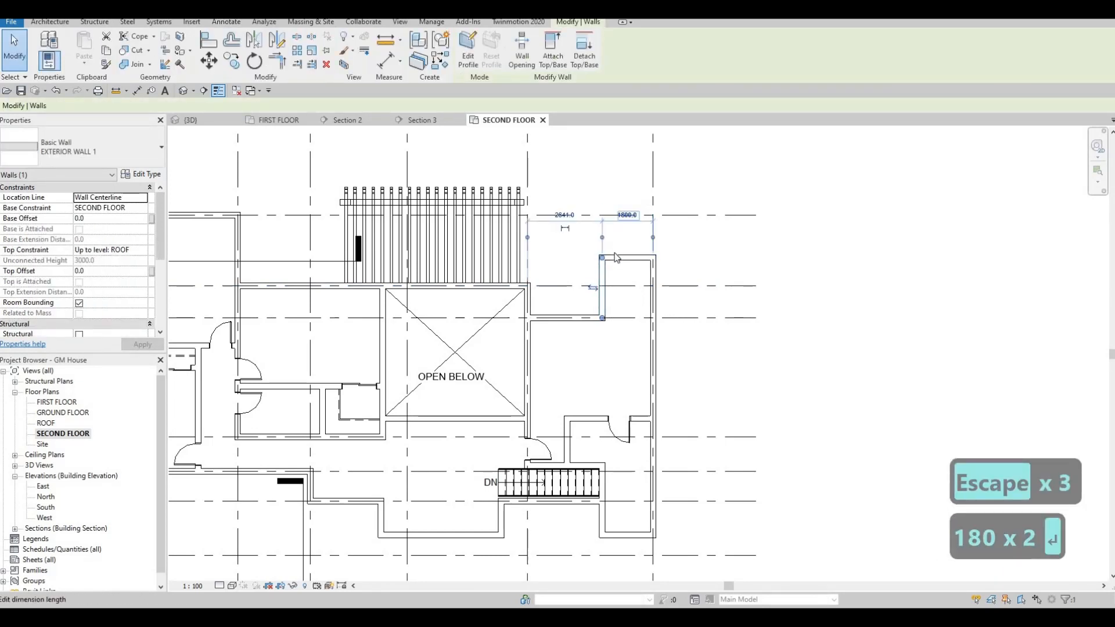
pyautogui.press('Escape')
pyautogui.press('Escape')
pyautogui.press('Escape')
pyautogui.press('Escape')
# Set the distance from the notch's north-south wall to the east exterior wall to 2000 mm
pyautogui.moveTo(613, 307); pyautogui.dragTo(622, 293, button='middle')
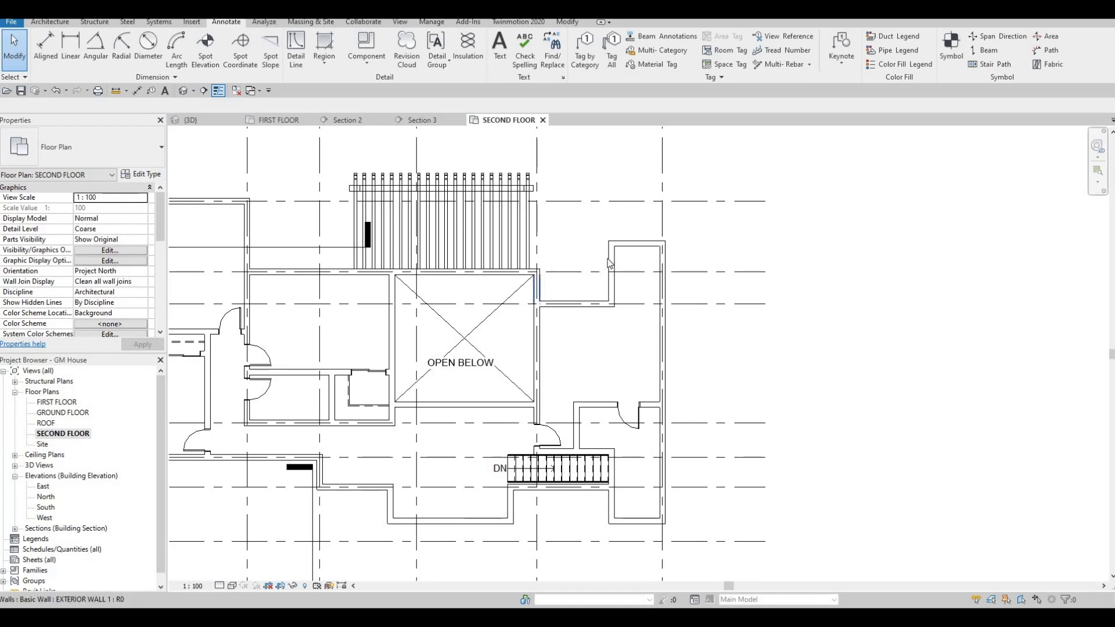
pyautogui.click(627, 243)
pyautogui.click(639, 200)
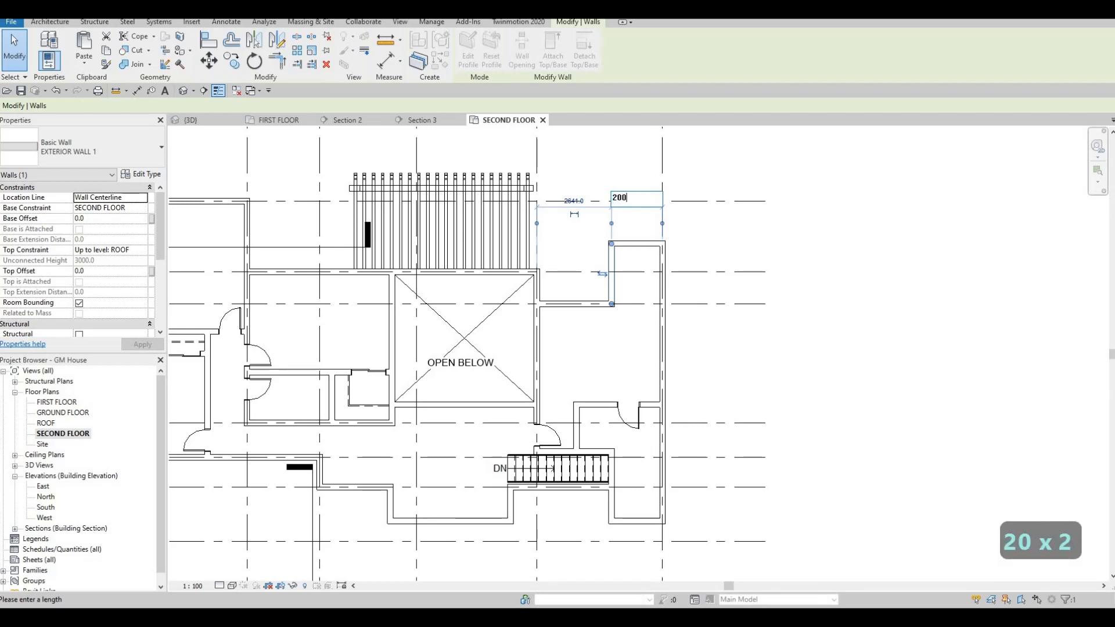
pyautogui.write('2000')
pyautogui.press('Return')
pyautogui.press('Escape')
pyautogui.press('Escape')
pyautogui.press('Escape')
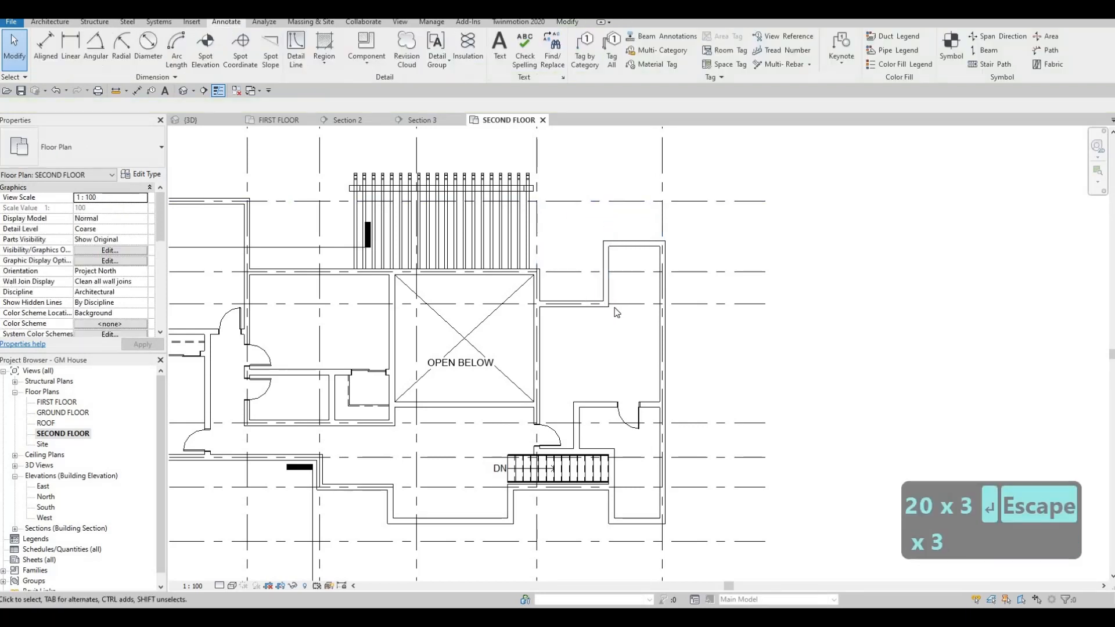
pyautogui.moveTo(548, 313); pyautogui.dragTo(529, 314, button='middle')
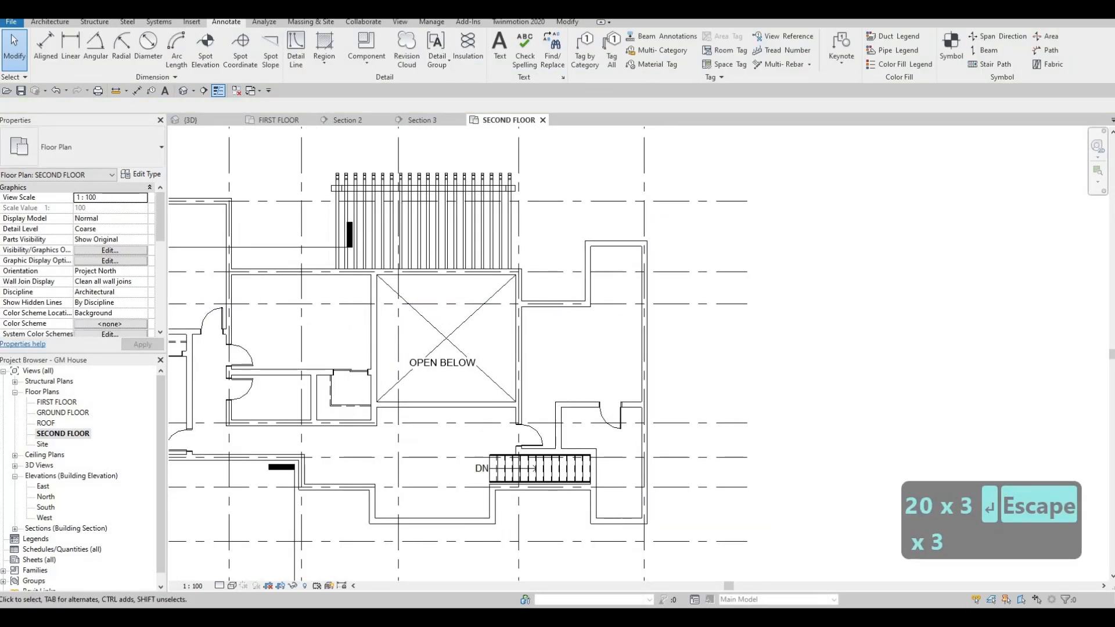
# Set the distance from the notch's north-south wall to the east exterior wall to 2200 mm
pyautogui.press('F1')
pyautogui.click(588, 259)
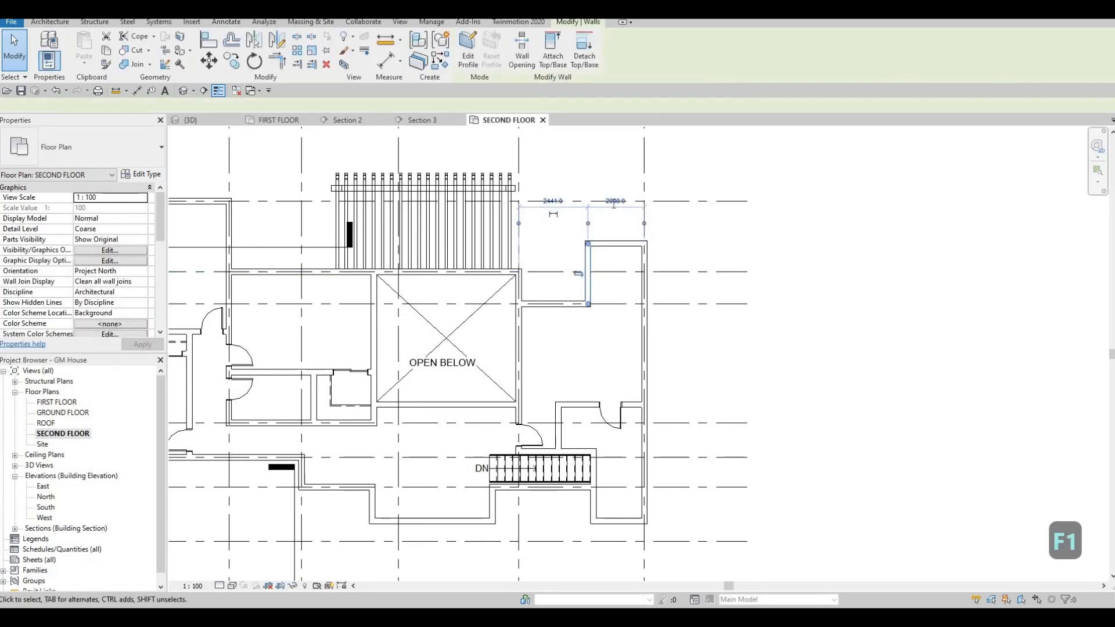
pyautogui.click(614, 201)
pyautogui.write('2200')
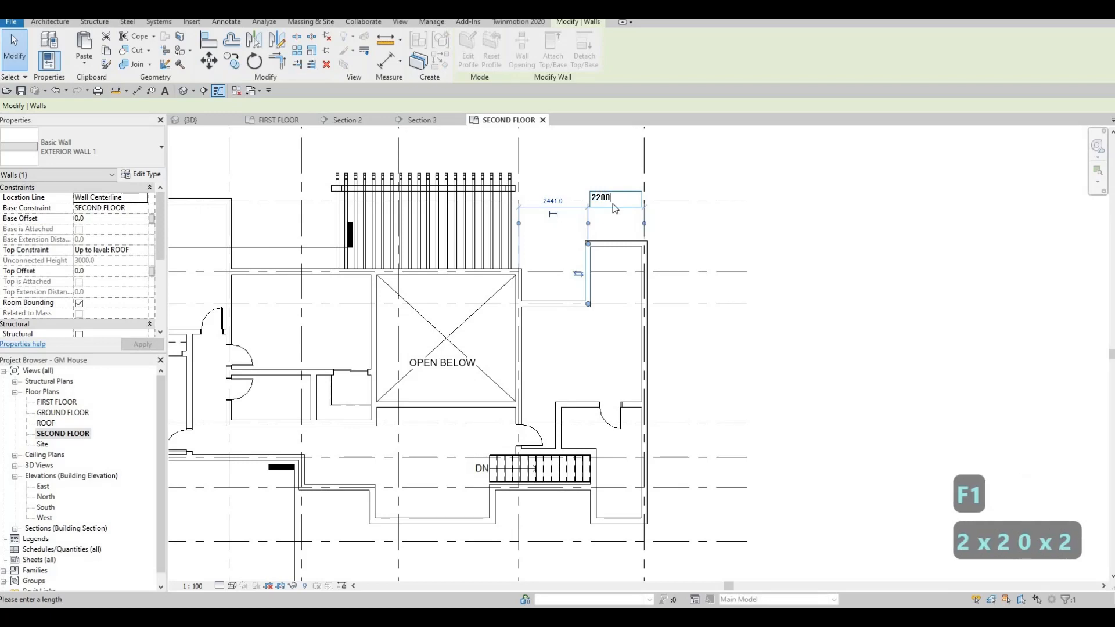
pyautogui.press('Return')
pyautogui.press('Escape')
pyautogui.press('Escape')
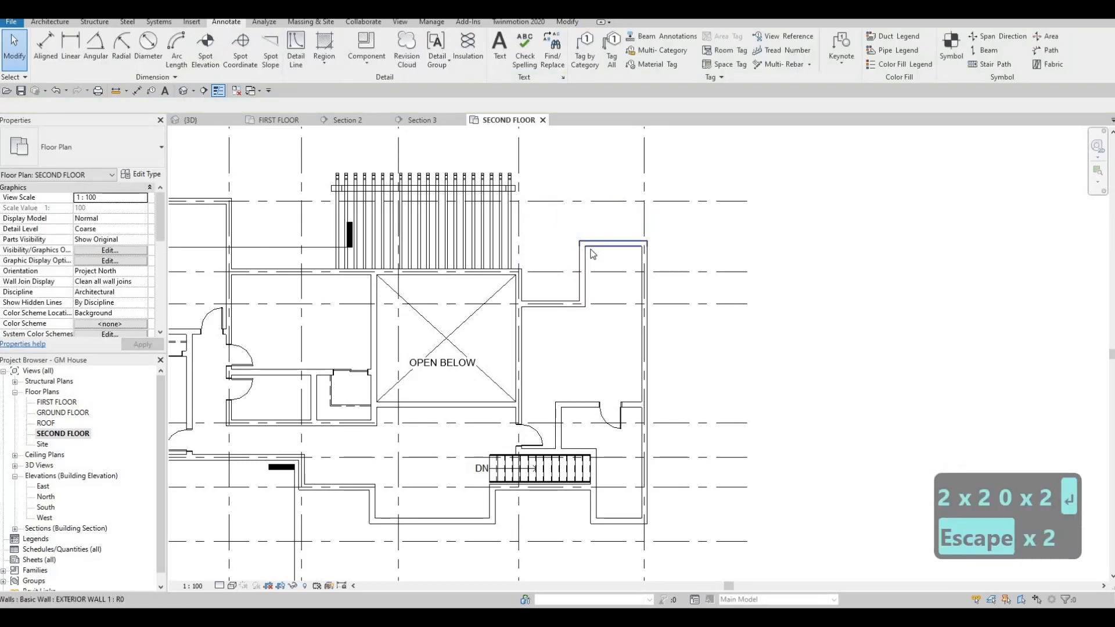
# Extend the exterior wall west of the notch northward along its grid line, level with the east wing's north wall
pyautogui.scroll(3, 523, 233)
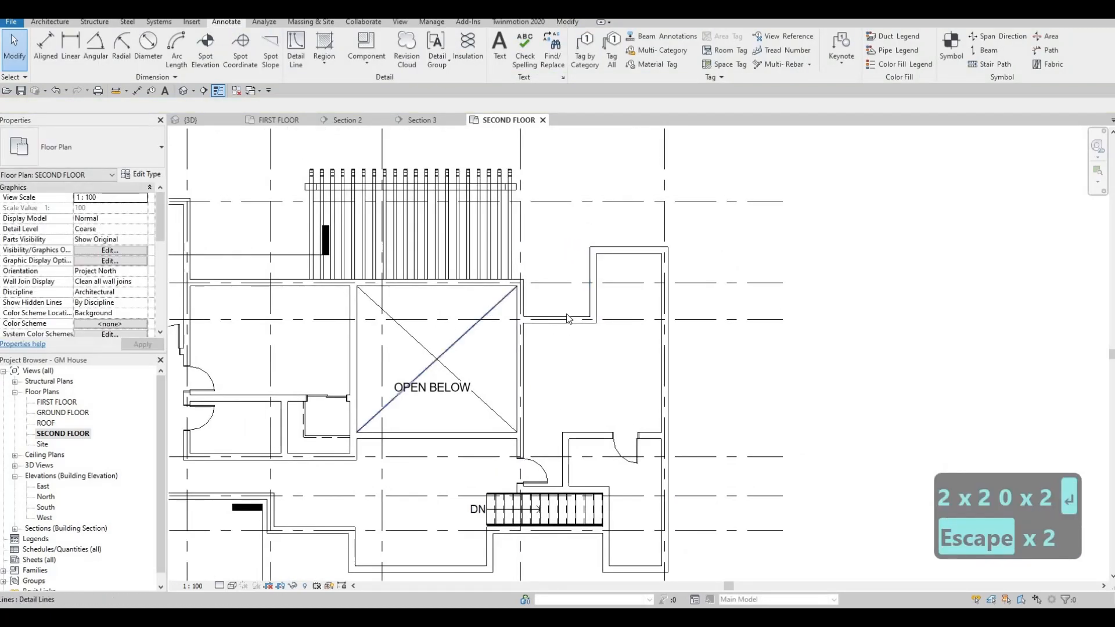
pyautogui.moveTo(544, 314); pyautogui.dragTo(541, 336, button='middle')
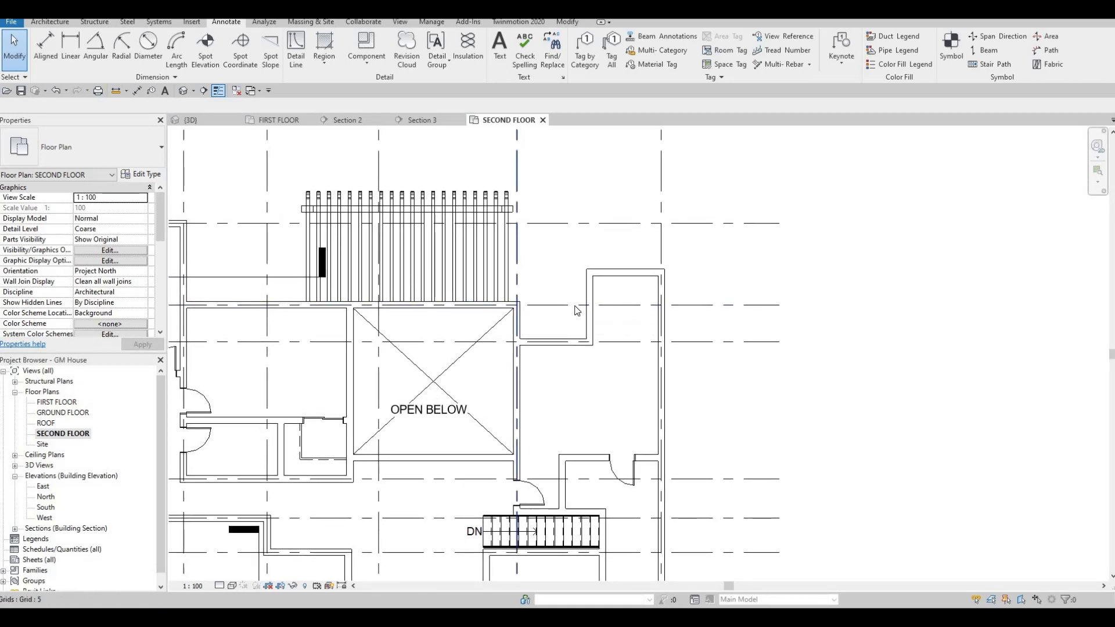
pyautogui.scroll(-1, 575, 309)
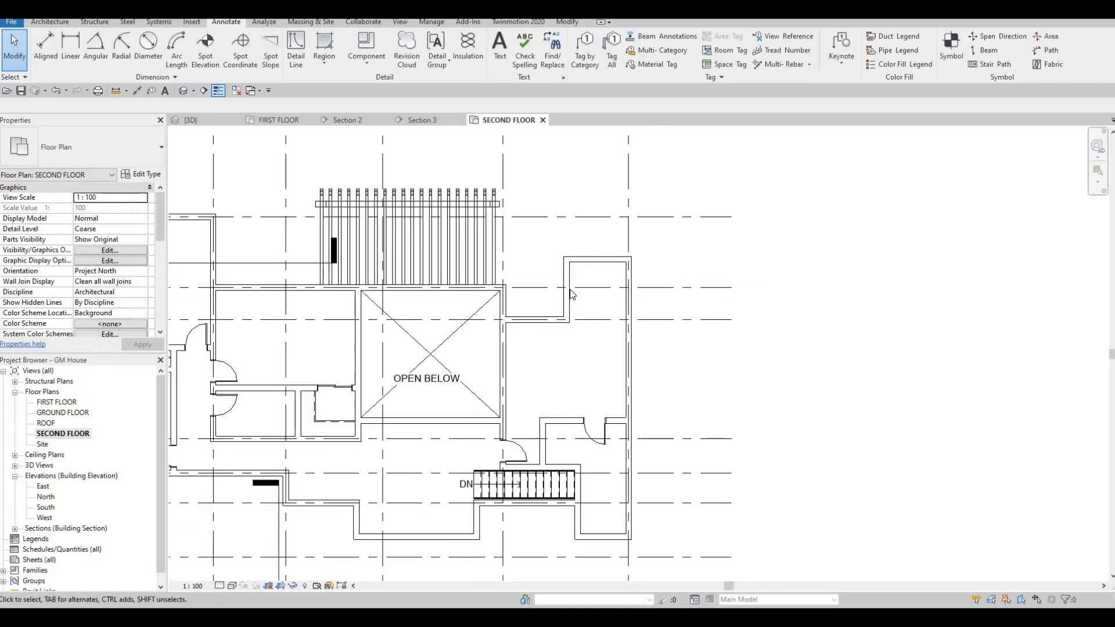
pyautogui.scroll(2, 620, 279)
pyautogui.press('Escape')
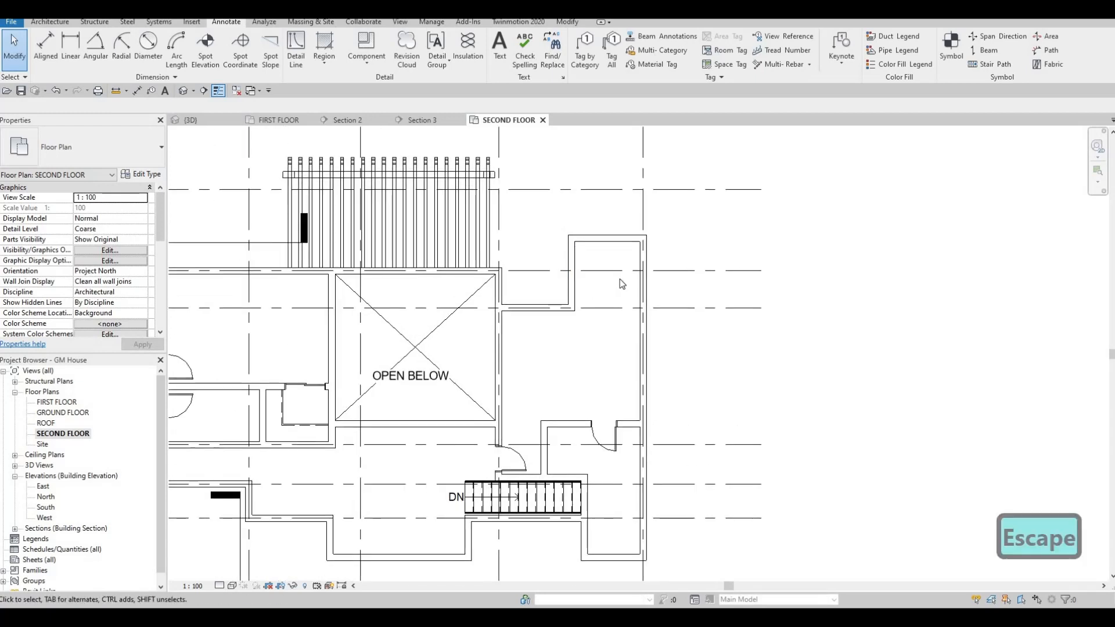
pyautogui.click(501, 279)
pyautogui.press('Escape')
pyautogui.press('Escape')
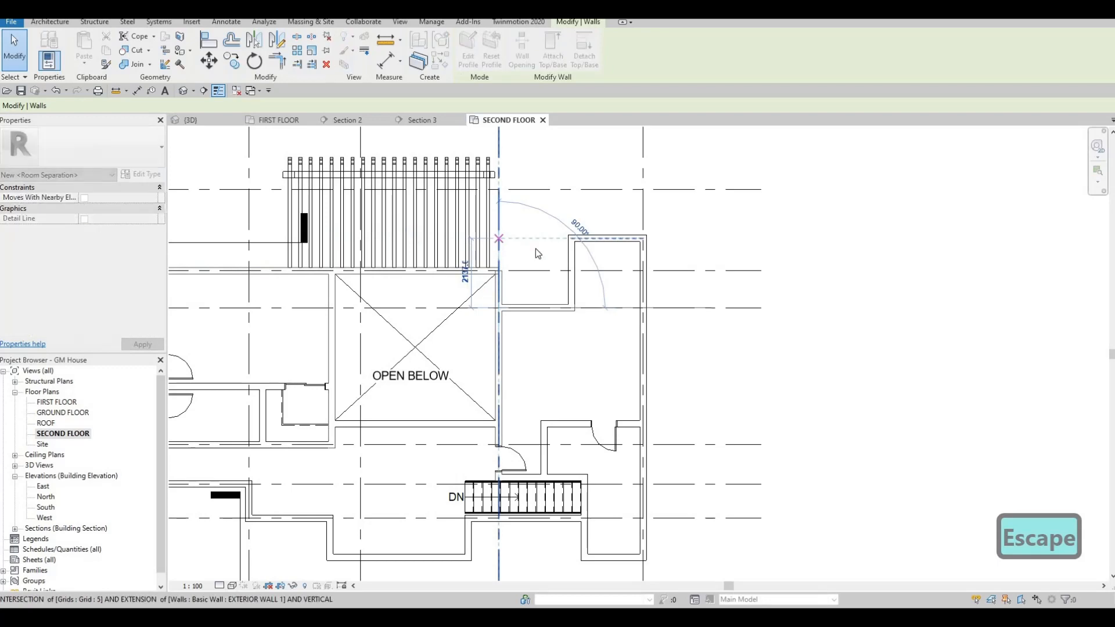
# Align the extended wall's north end with the outer face of the east wing's north exterior wall
pyautogui.press('a')
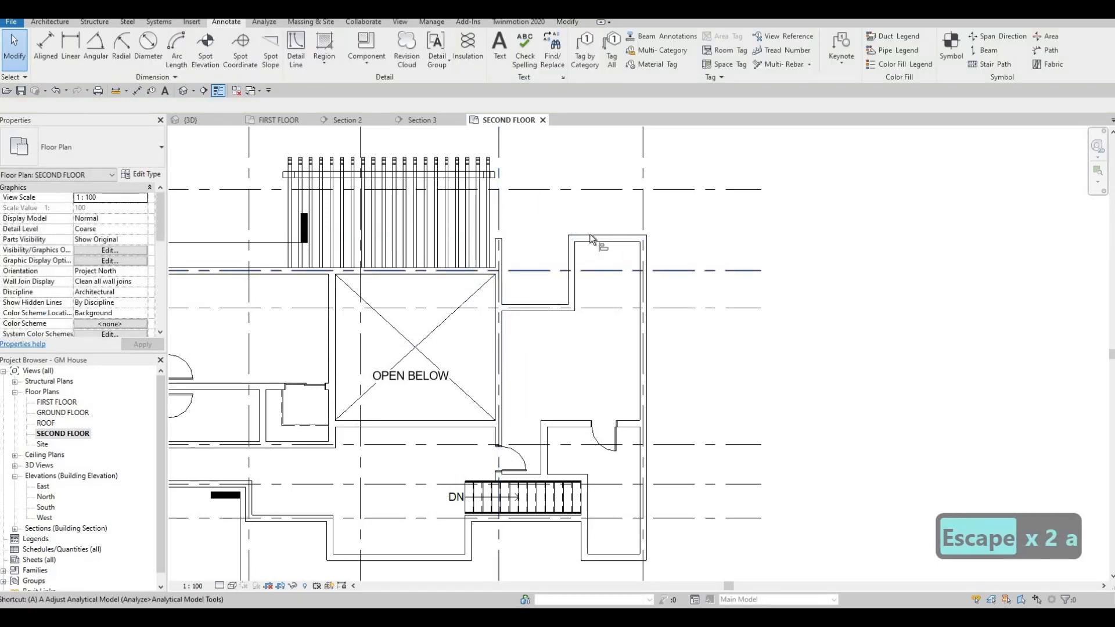
pyautogui.press('l')
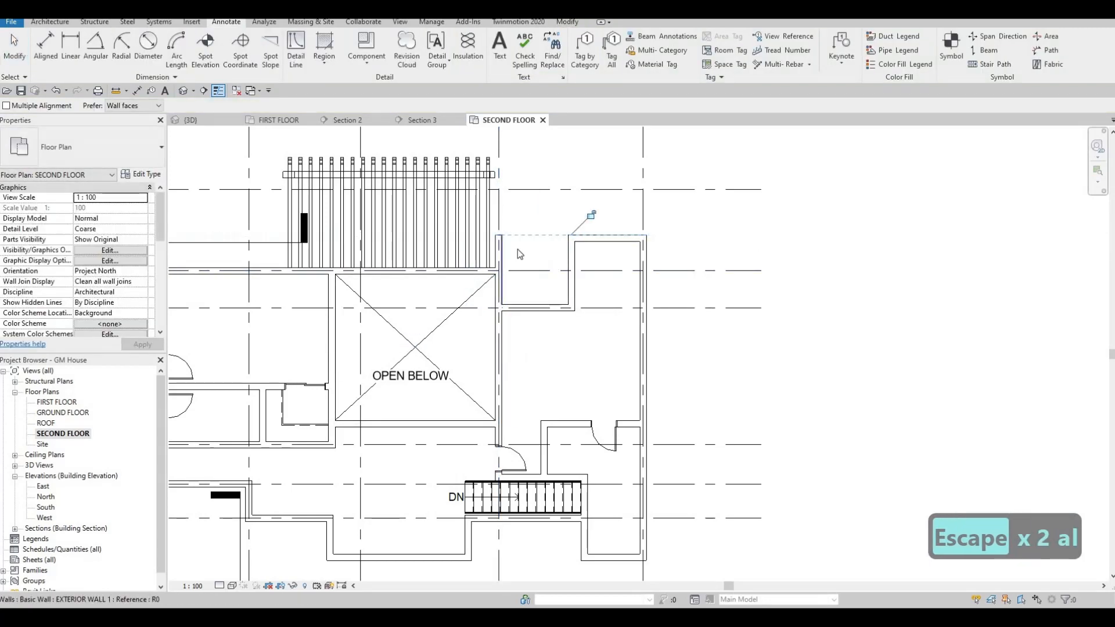
pyautogui.press('Escape')
pyautogui.press('Escape')
# Draw chained Thin Lines detail lines in the northeast projection: 600 mm east, 1700 mm north, 1000 mm east, 1700 mm south, 400 mm east
pyautogui.moveTo(582, 325); pyautogui.dragTo(599, 304, button='middle')
pyautogui.scroll(-3, 571, 291)
pyautogui.press('Escape')
pyautogui.press('Escape')
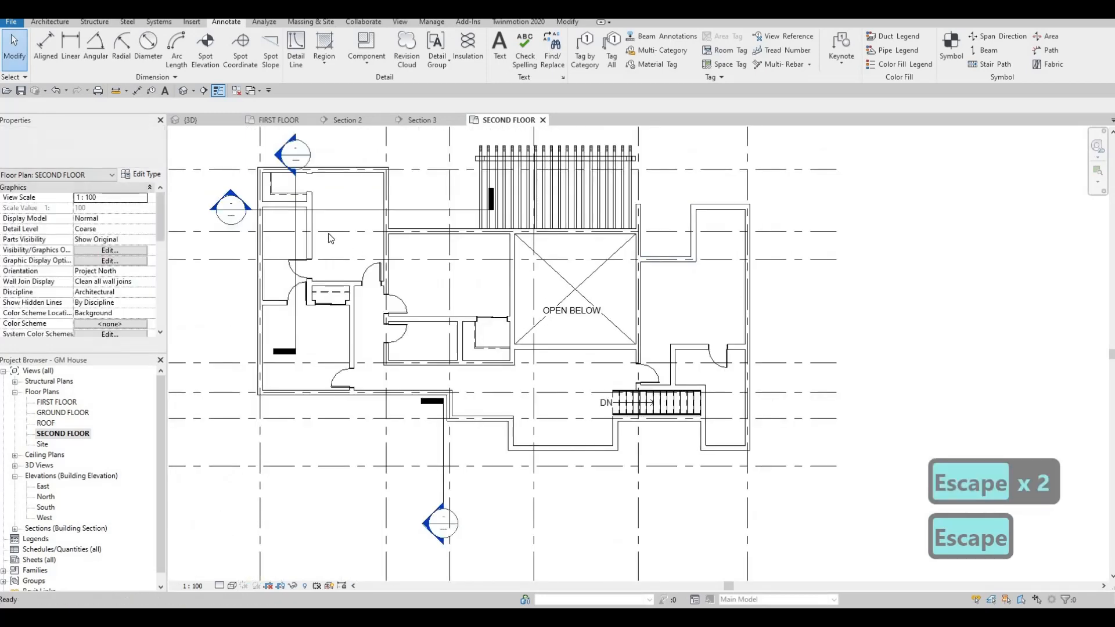
pyautogui.scroll(3, 292, 194)
pyautogui.click(291, 194)
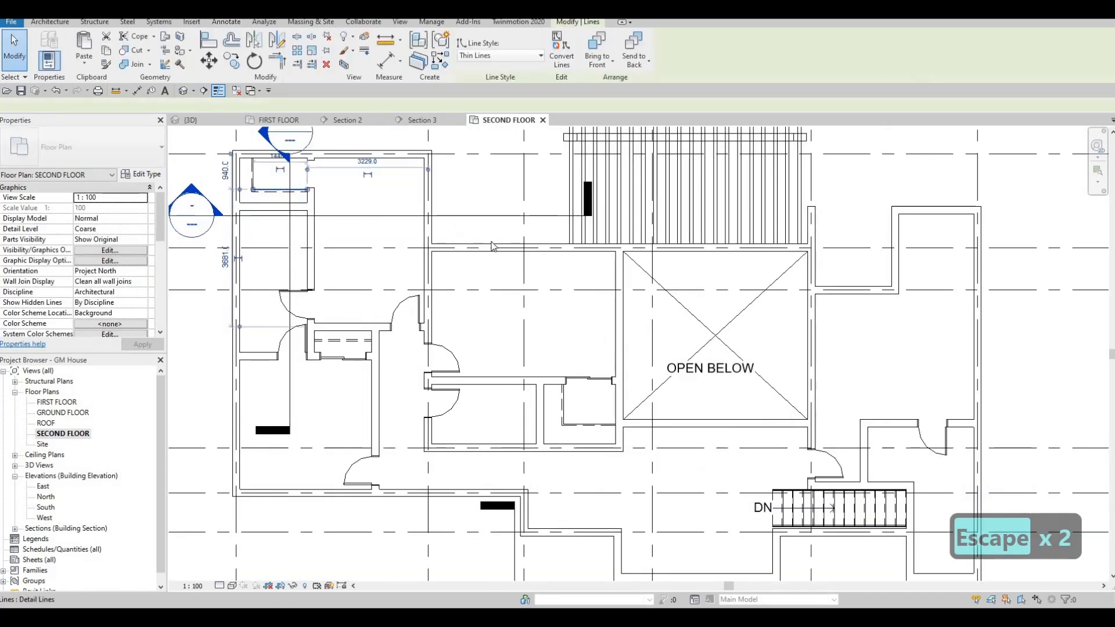
pyautogui.press('c')
pyautogui.press('s')
pyautogui.scroll(3, 502, 253)
pyautogui.moveTo(1095, 287); pyautogui.dragTo(557, 364, button='middle')
pyautogui.scroll(-2, 557, 364)
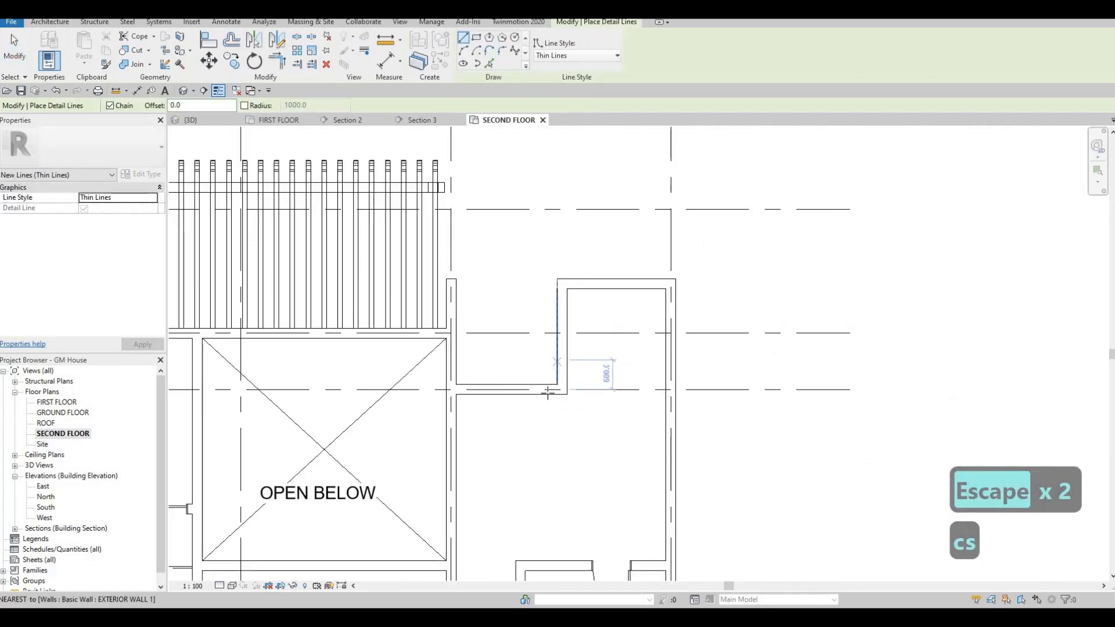
pyautogui.click(598, 393)
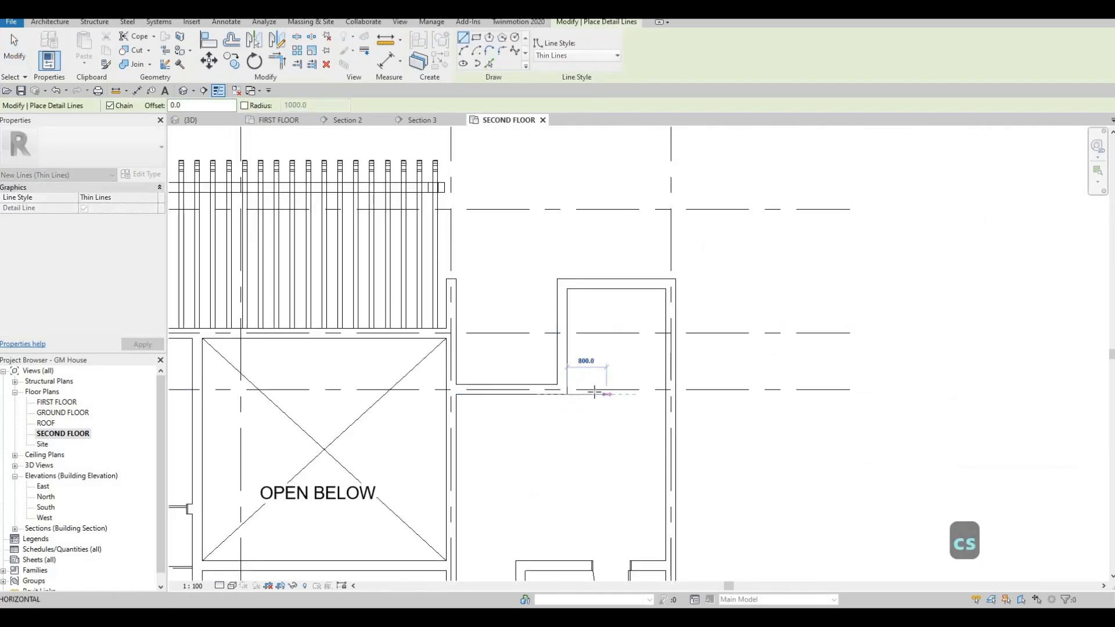
pyautogui.click(597, 310)
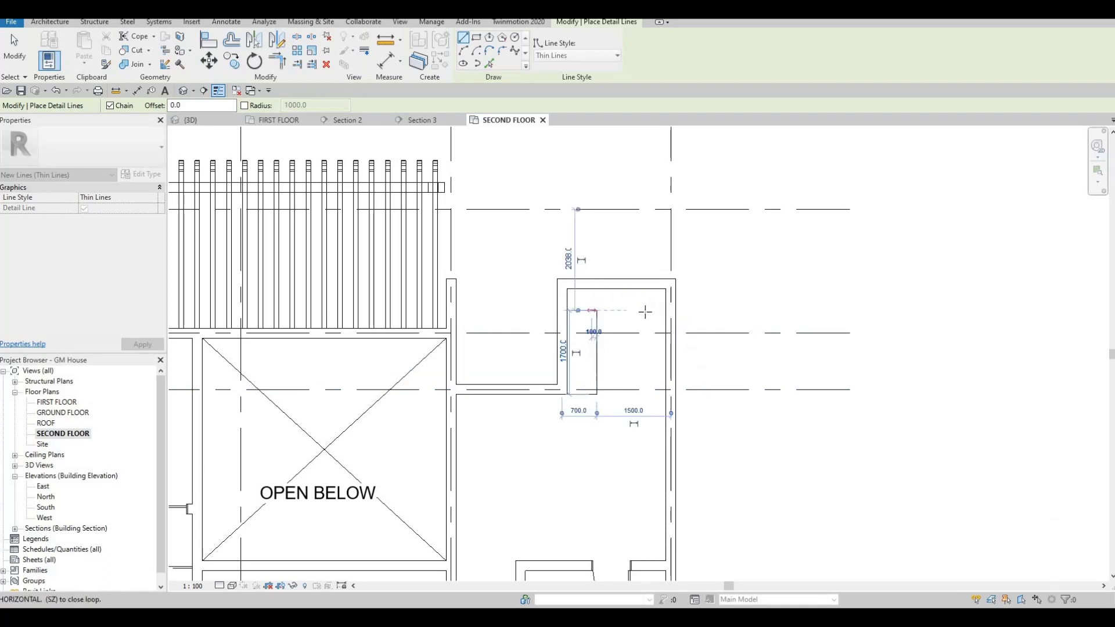
pyautogui.click(643, 379)
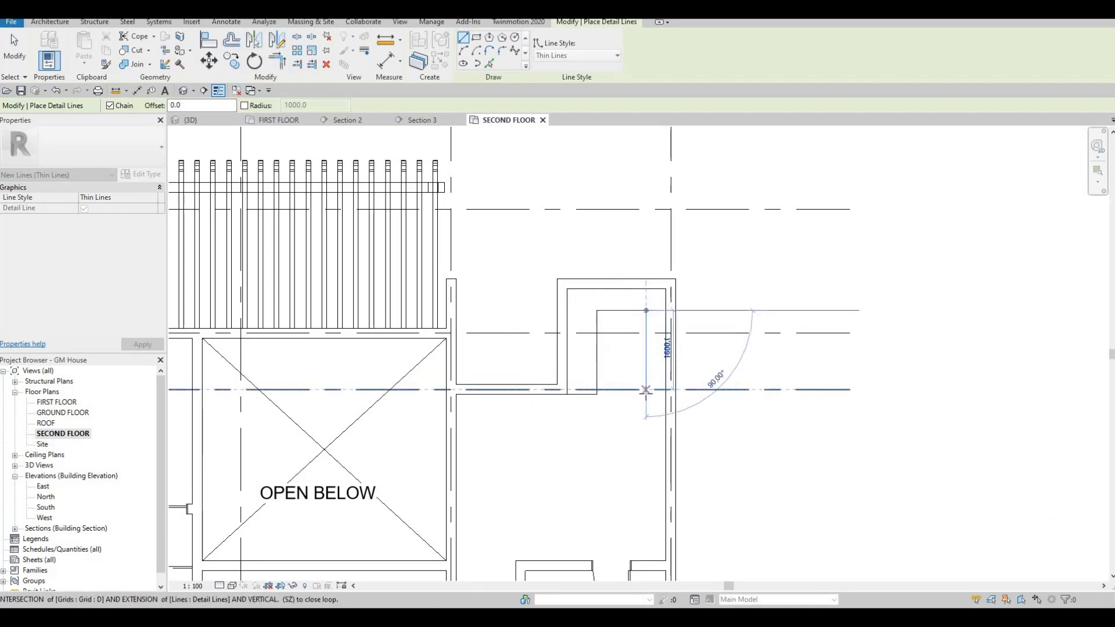
pyautogui.click(646, 394)
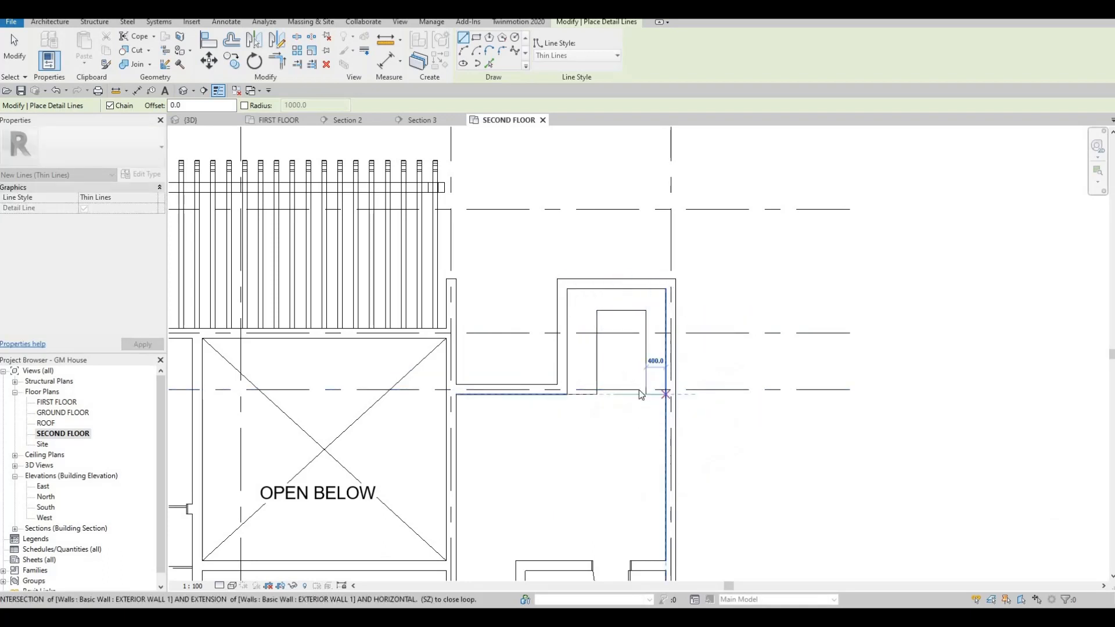
pyautogui.press('Escape')
pyautogui.press('Escape')
# Move the two short lower detail lines north, the west one to about 1837 mm and the east one to about 1737 mm from the north wall
pyautogui.scroll(4, 639, 388)
pyautogui.press('Escape')
pyautogui.press('Escape')
pyautogui.scroll(-1, 545, 400)
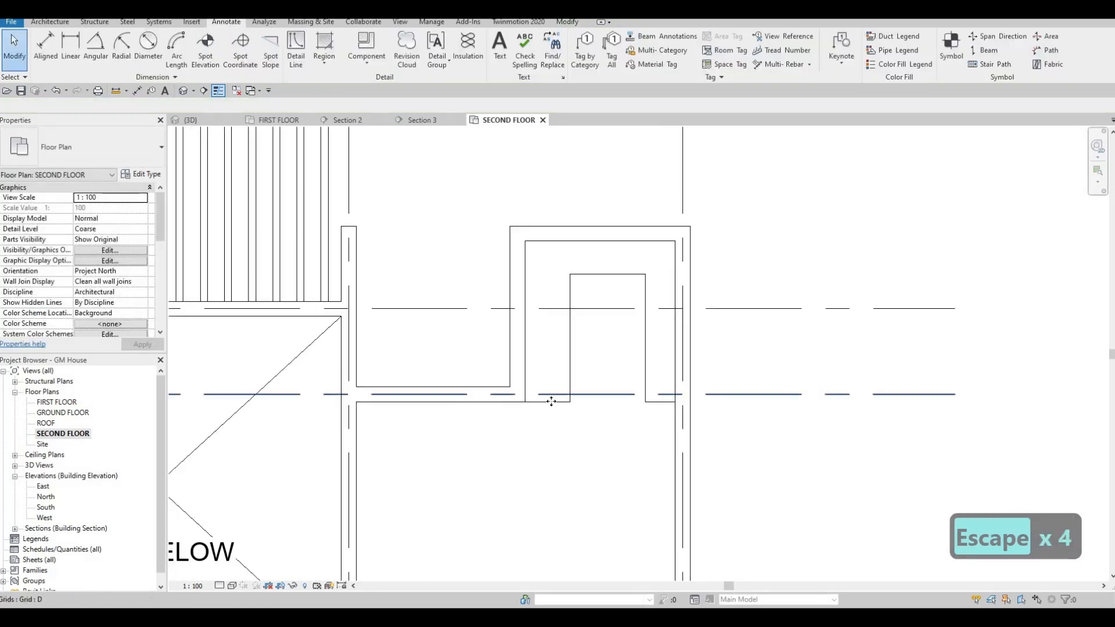
pyautogui.click(547, 372)
pyautogui.click(659, 403)
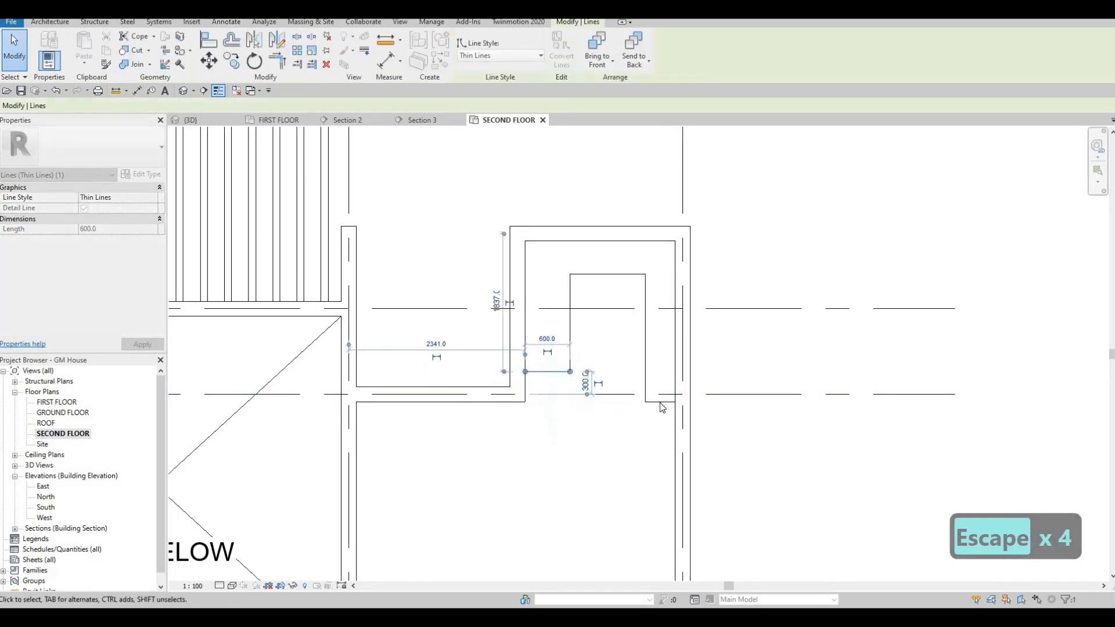
pyautogui.press('Escape')
pyautogui.moveTo(660, 402); pyautogui.dragTo(655, 365)
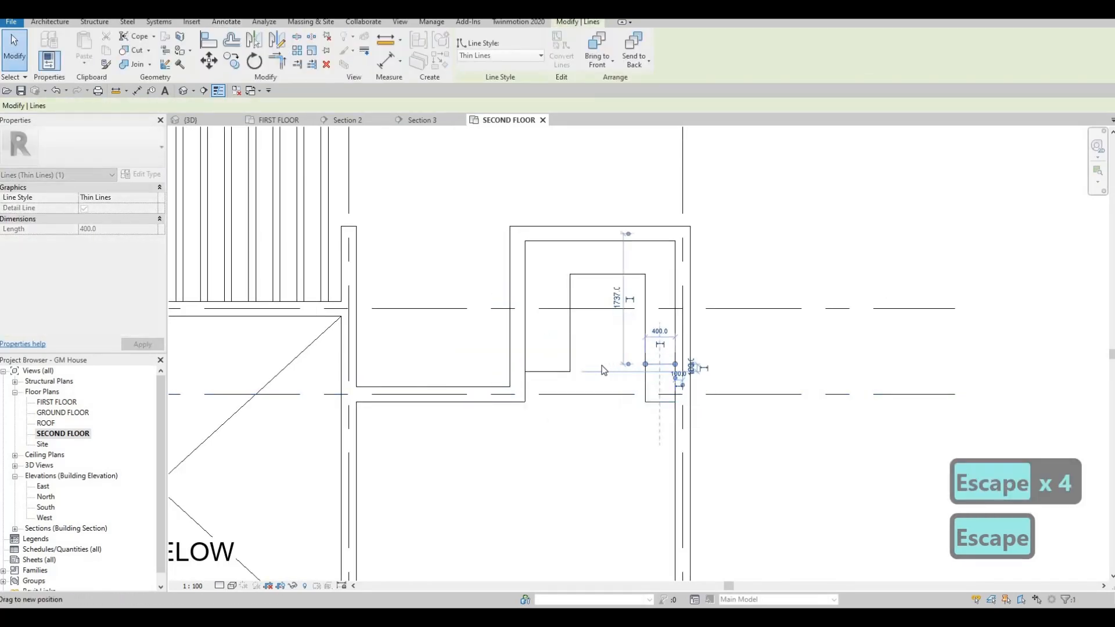
pyautogui.press('Escape')
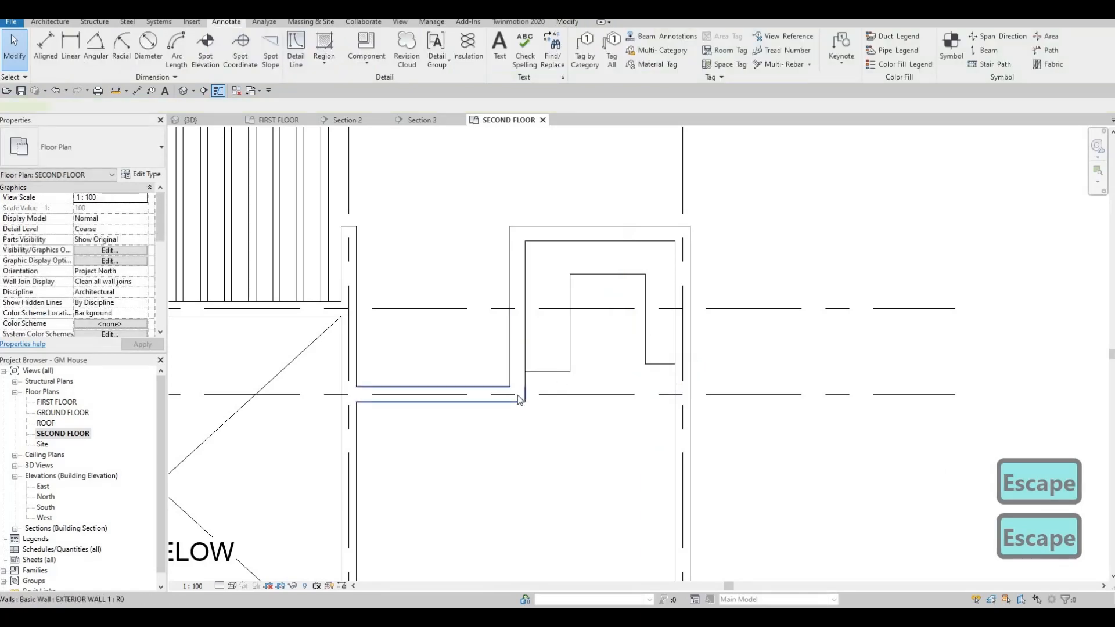
# Try to extend the notch's east-west exterior wall across to the east exterior wall, and pull its end back to the notch corner
pyautogui.click(525, 395)
pyautogui.moveTo(526, 395); pyautogui.dragTo(672, 394)
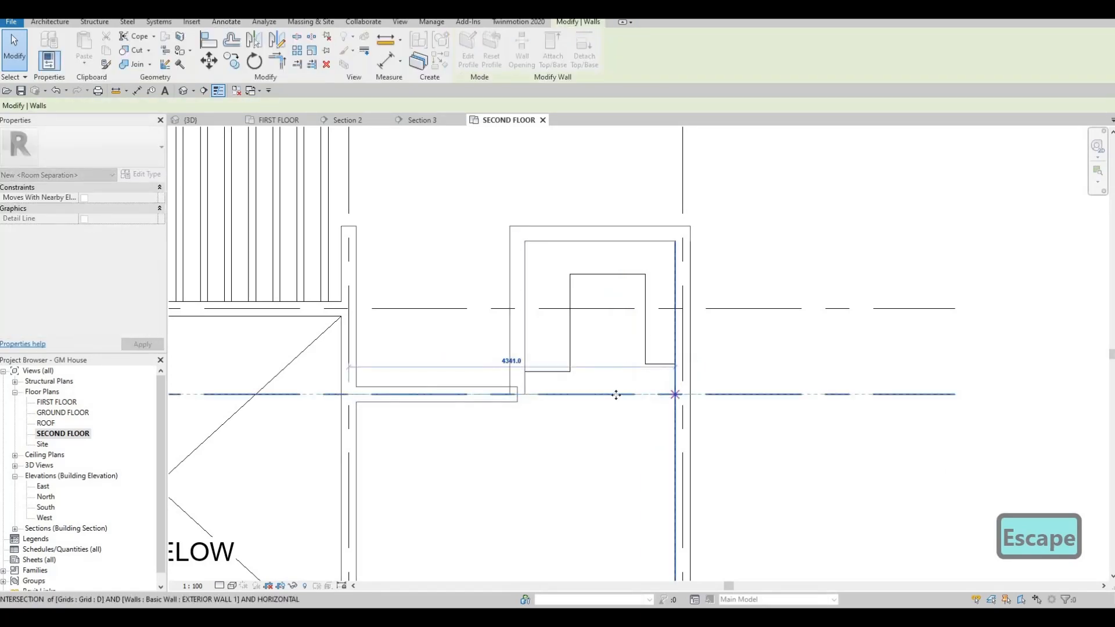
pyautogui.press('Escape')
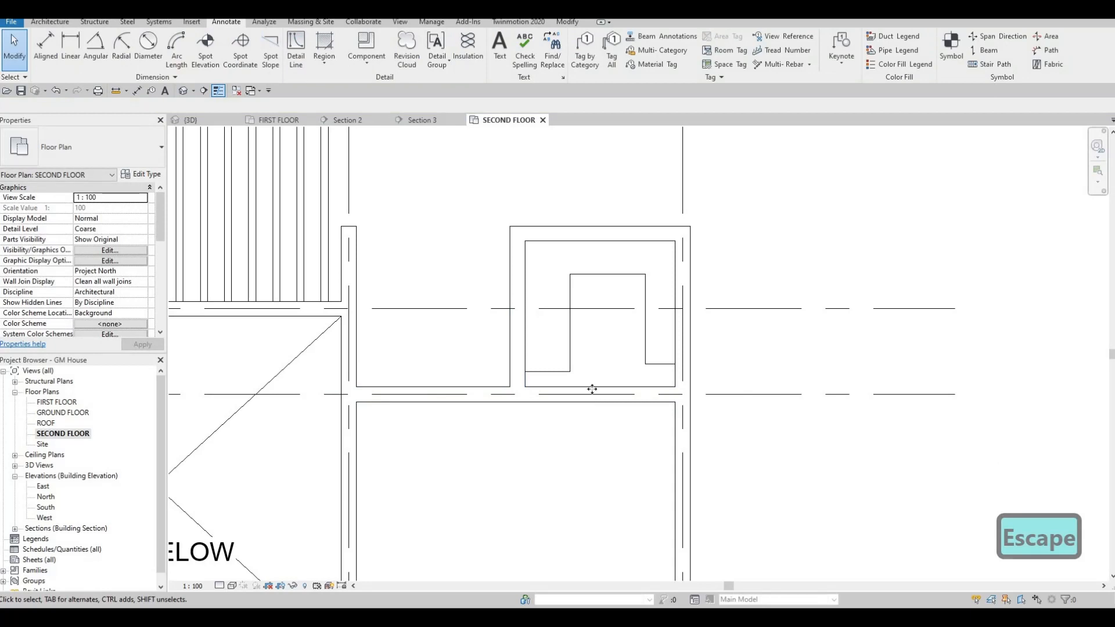
pyautogui.click(594, 394)
pyautogui.moveTo(683, 394); pyautogui.dragTo(512, 395)
pyautogui.press('Escape')
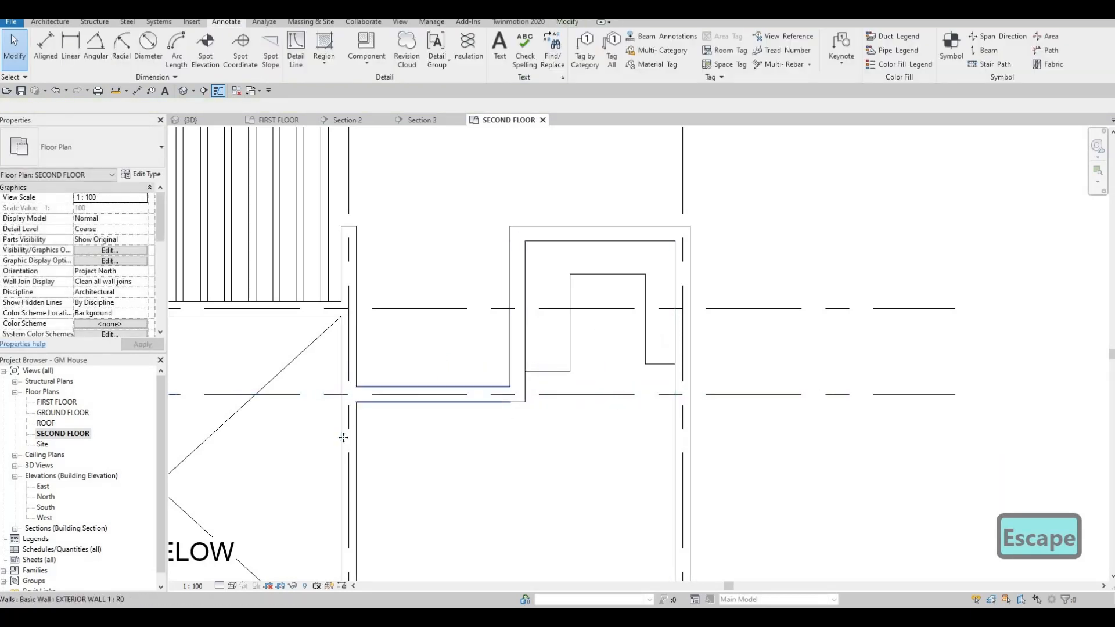
# Draw an INTERIOR WALL 1 partition from the notch corner east to the east exterior wall, closing off the northeast projection
pyautogui.click(493, 395)
pyautogui.press('c')
pyautogui.press('s')
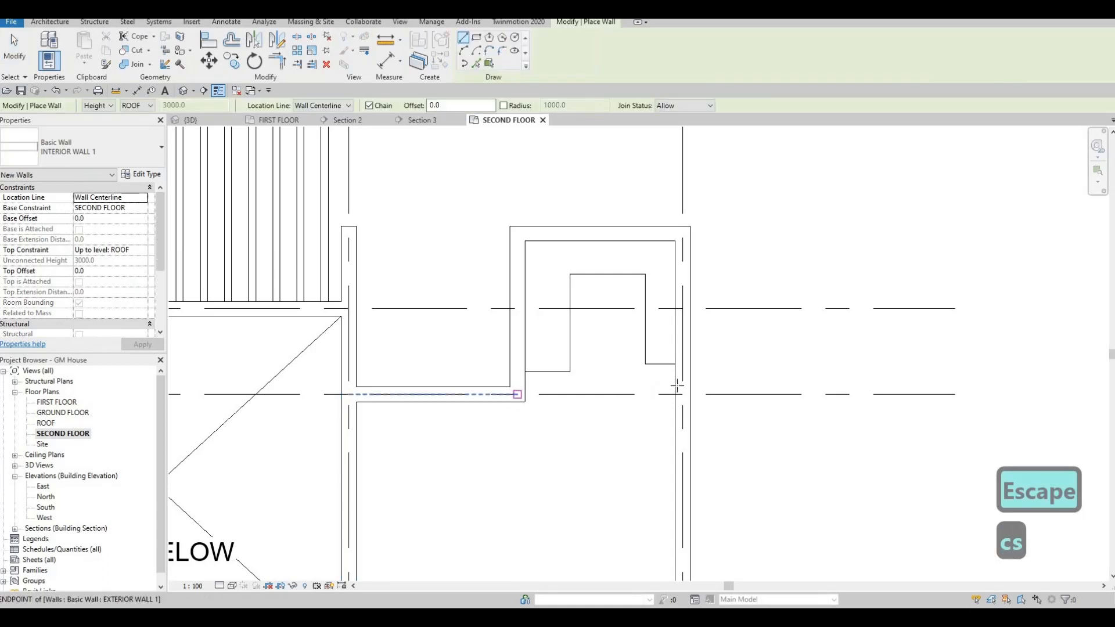
pyautogui.click(493, 394)
pyautogui.press('Escape')
pyautogui.press('Escape')
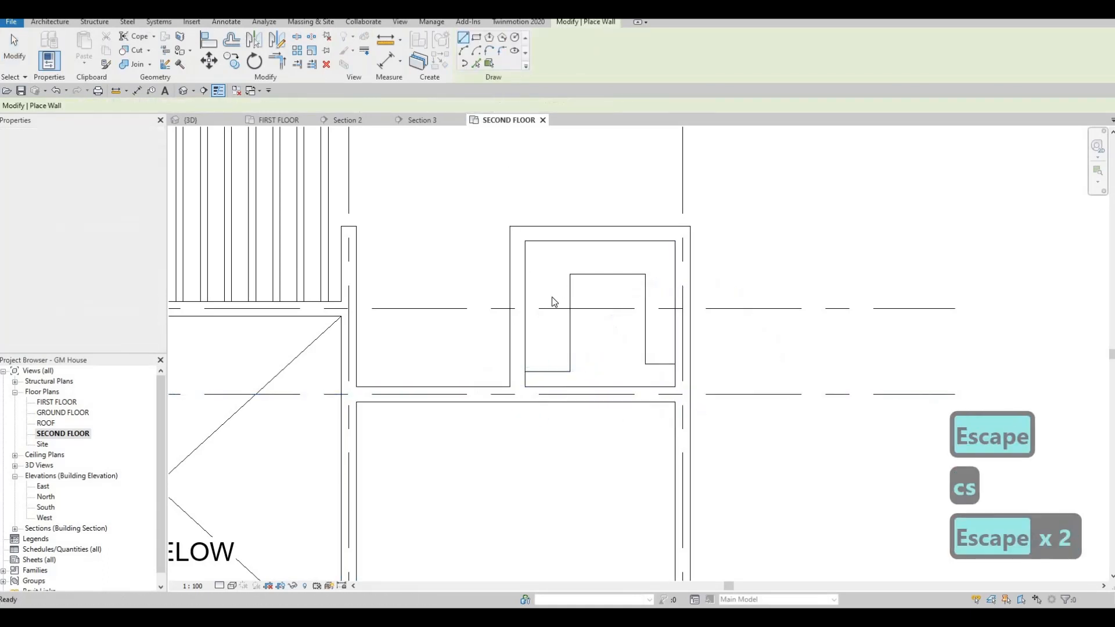
# Cut a rectangular wall opening about 1048 mm wide in the new interior partition
pyautogui.click(494, 395)
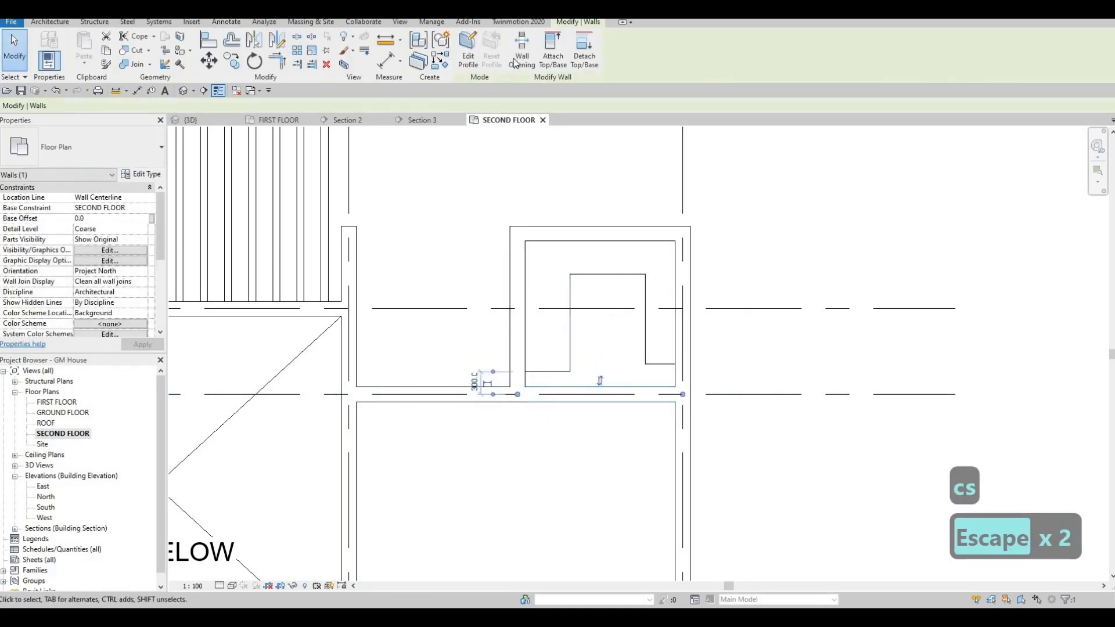
pyautogui.click(522, 49)
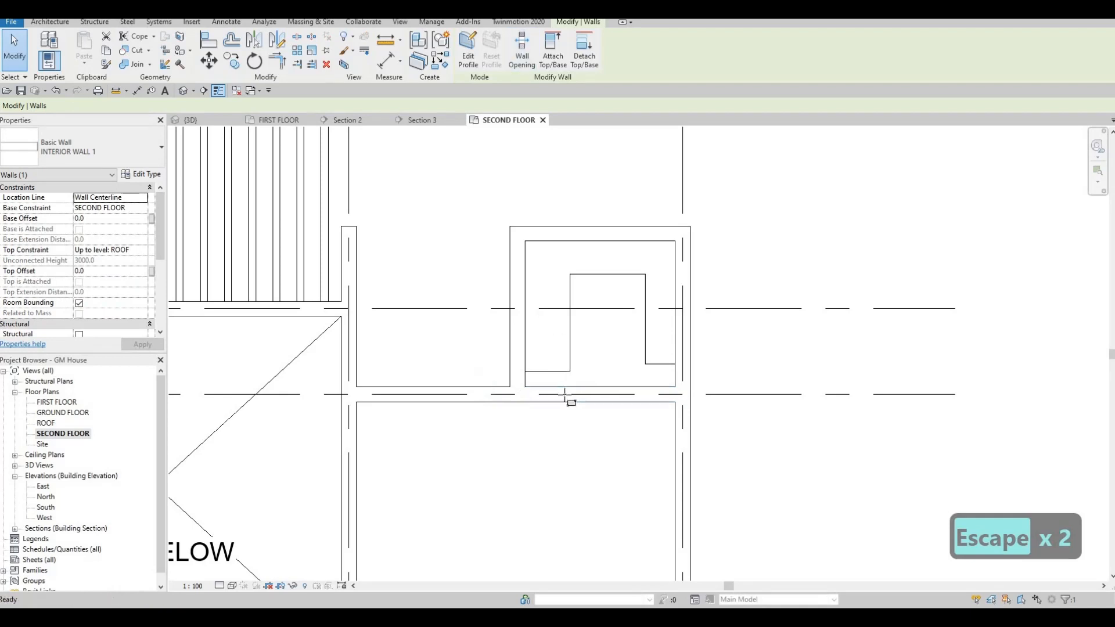
pyautogui.click(630, 397)
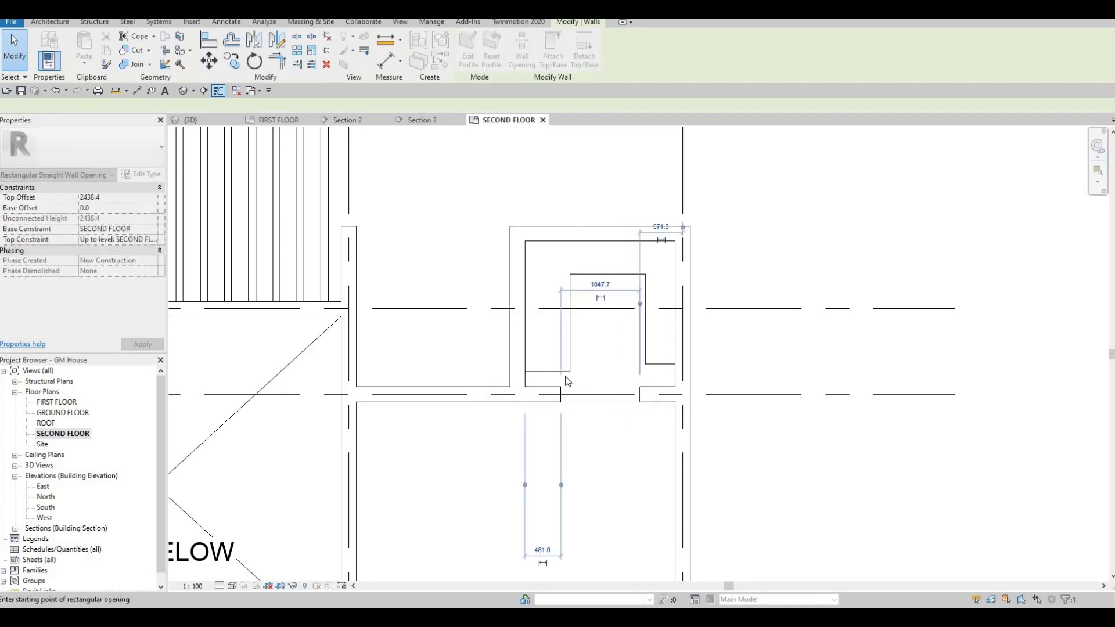
pyautogui.press('Escape')
pyautogui.press('Escape')
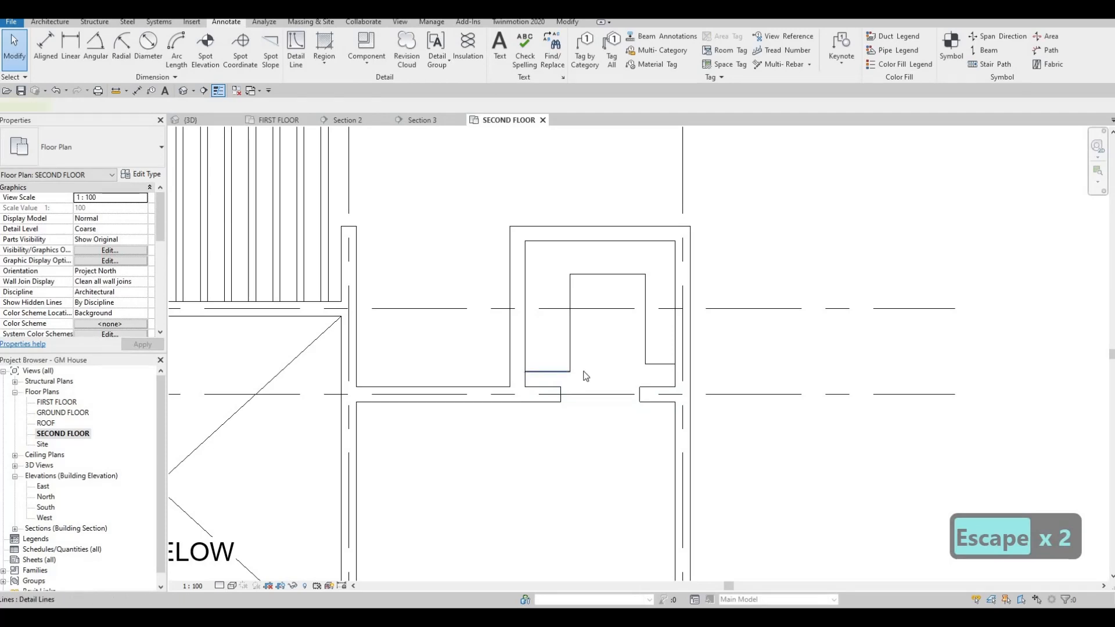
# Delete the two short horizontal detail lines at the south ends of the closet outline
pyautogui.click(584, 375)
pyautogui.press('Delete')
pyautogui.click(647, 365)
pyautogui.press('Delete')
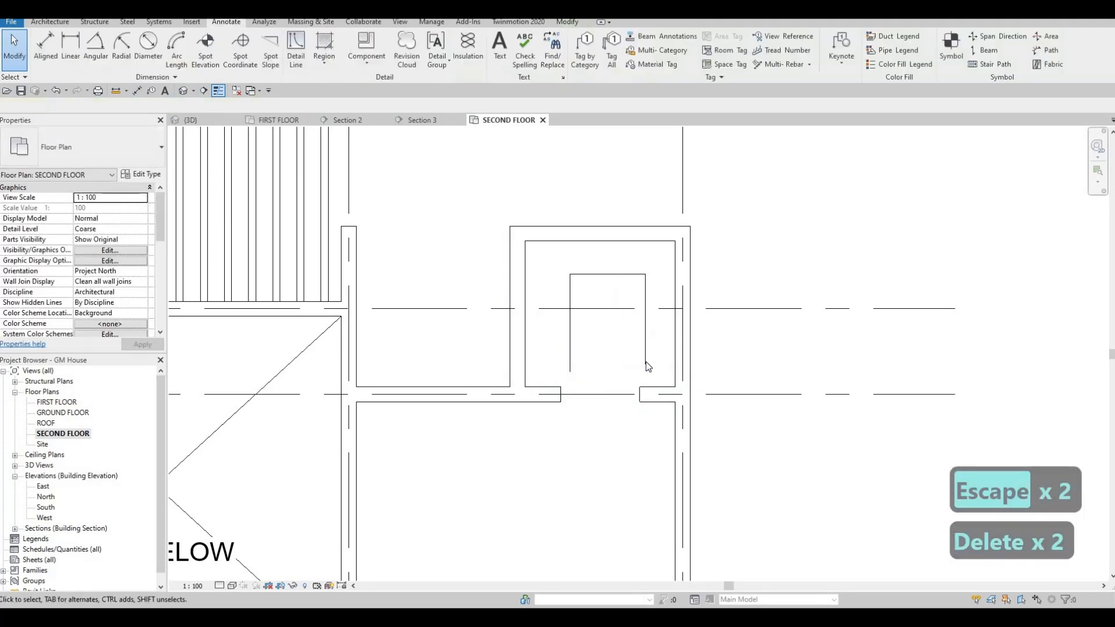
# Stretch both vertical closet detail lines south to the new partition, making them 1500 mm long, and shift the west one to 1200 mm from the east one
pyautogui.click(644, 375)
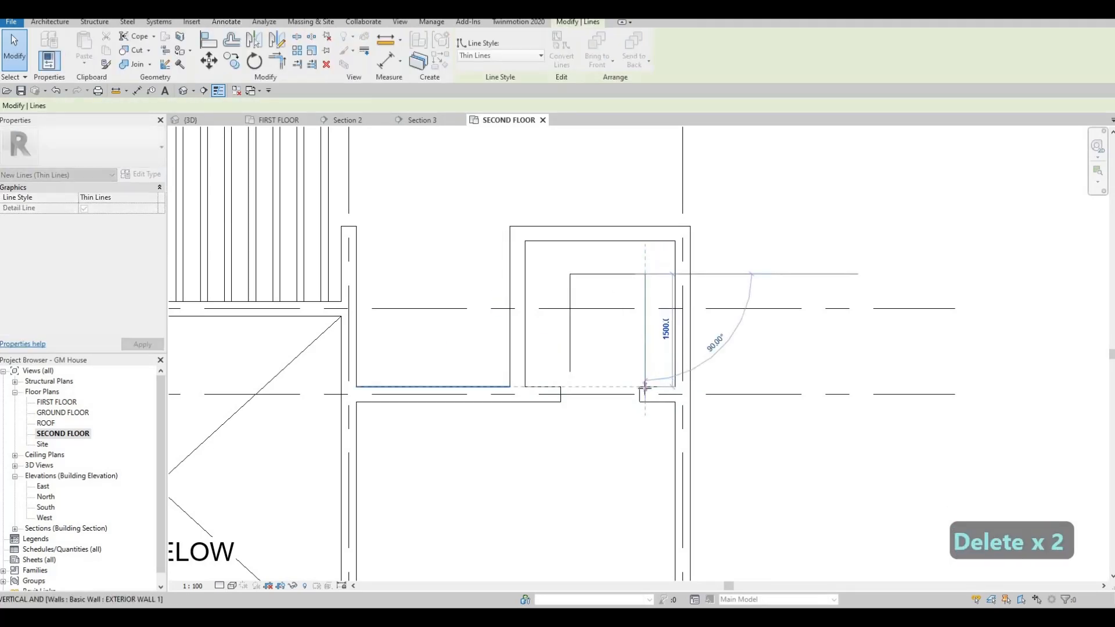
pyautogui.click(537, 365)
pyautogui.click(569, 363)
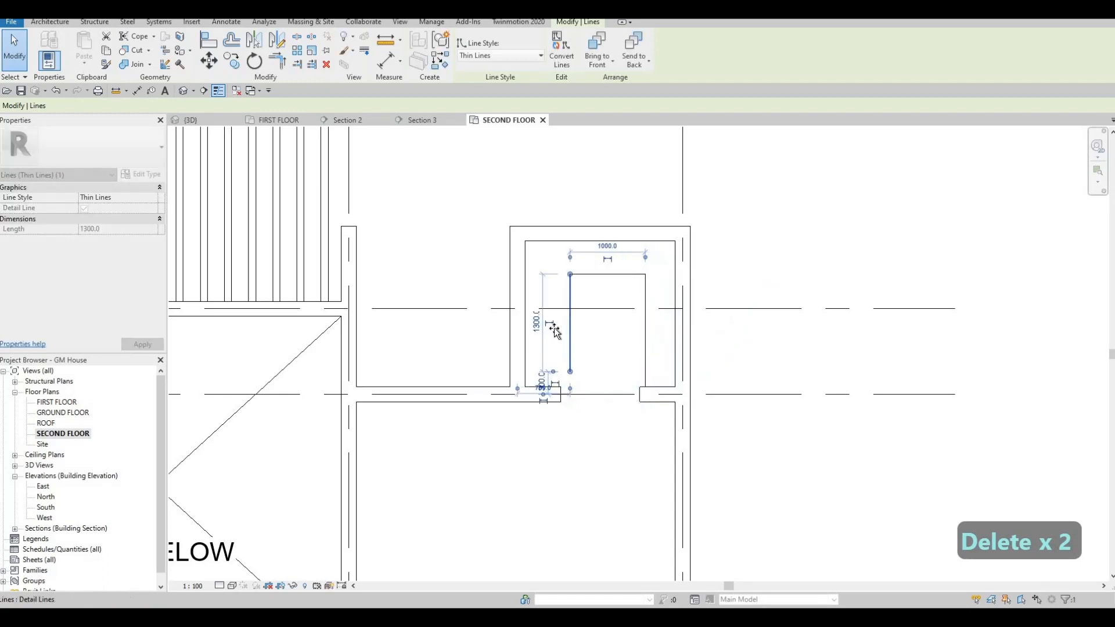
pyautogui.moveTo(570, 370)
pyautogui.mouseDown()
pyautogui.moveTo(553, 374)
pyautogui.moveTo(554, 386)
pyautogui.mouseUp()
pyautogui.press('Escape')
pyautogui.press('Escape')
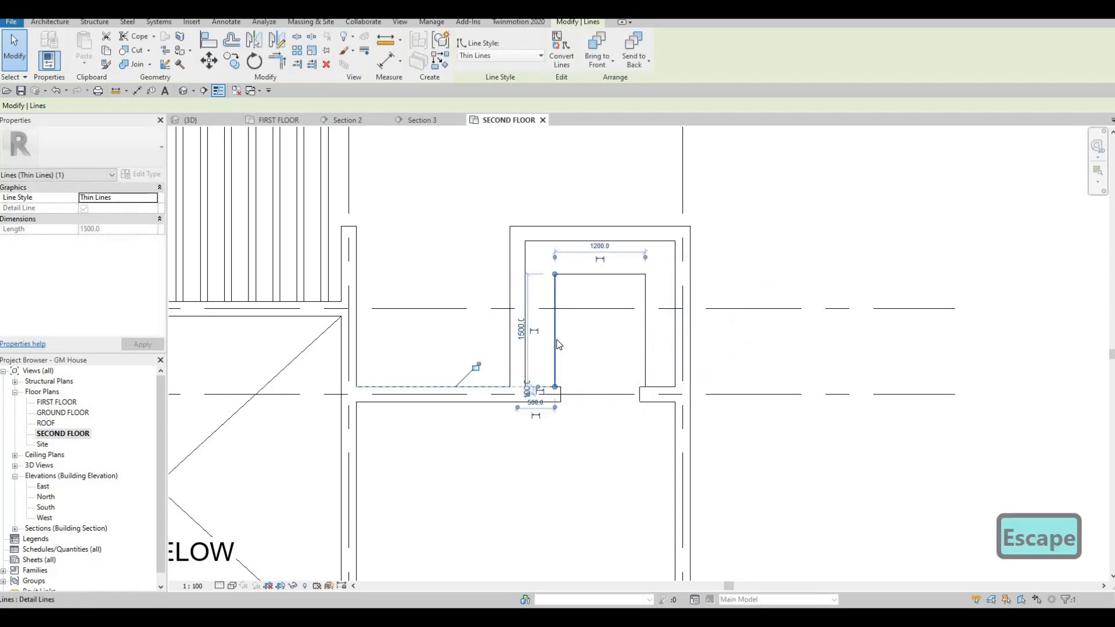
pyautogui.click(554, 340)
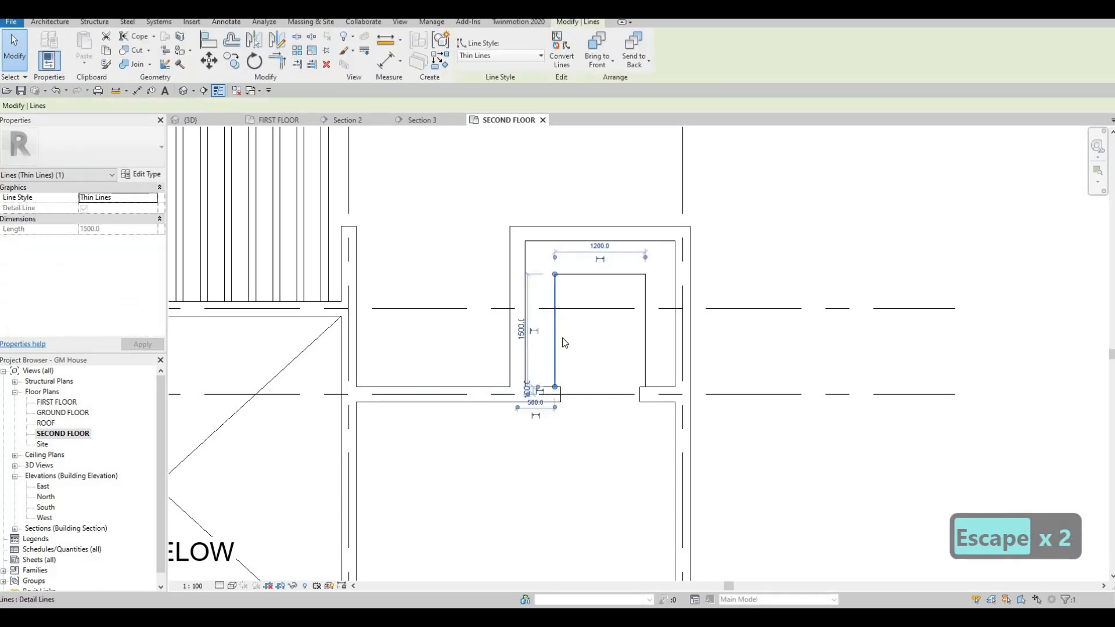
# Draw <Demolished> detail lines just outside the northeast closet outline, along its west, north and east sides, matching the other closet's dashed lines
pyautogui.press('Escape')
pyautogui.press('Escape')
pyautogui.scroll(-3, 557, 316)
pyautogui.scroll(5, 727, 308)
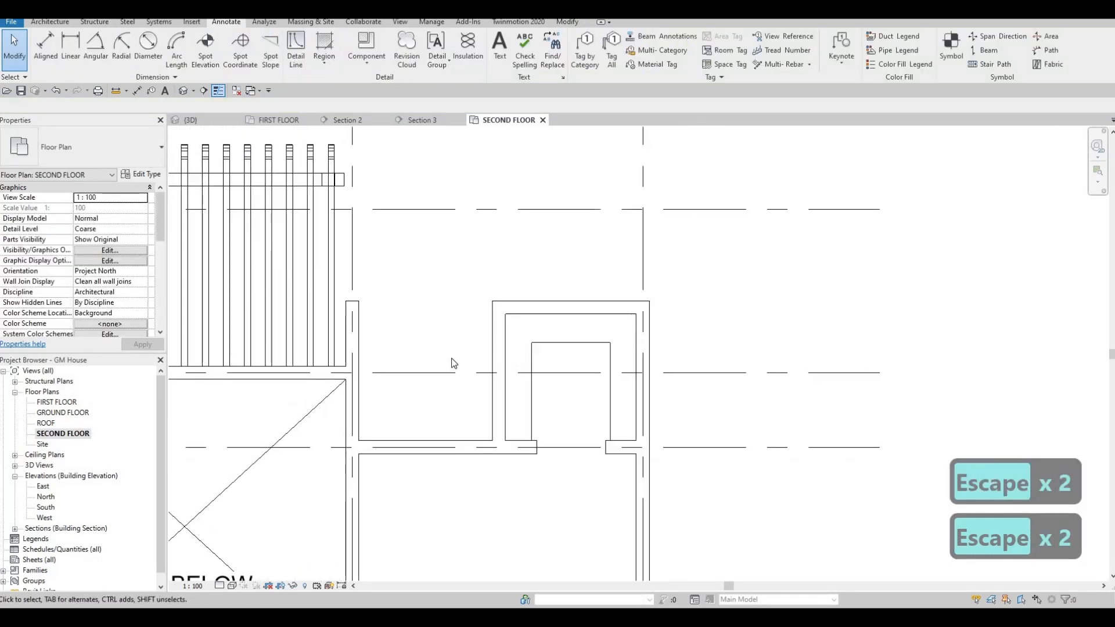
pyautogui.scroll(-3, 626, 365)
pyautogui.press('Escape')
pyautogui.scroll(5, 603, 403)
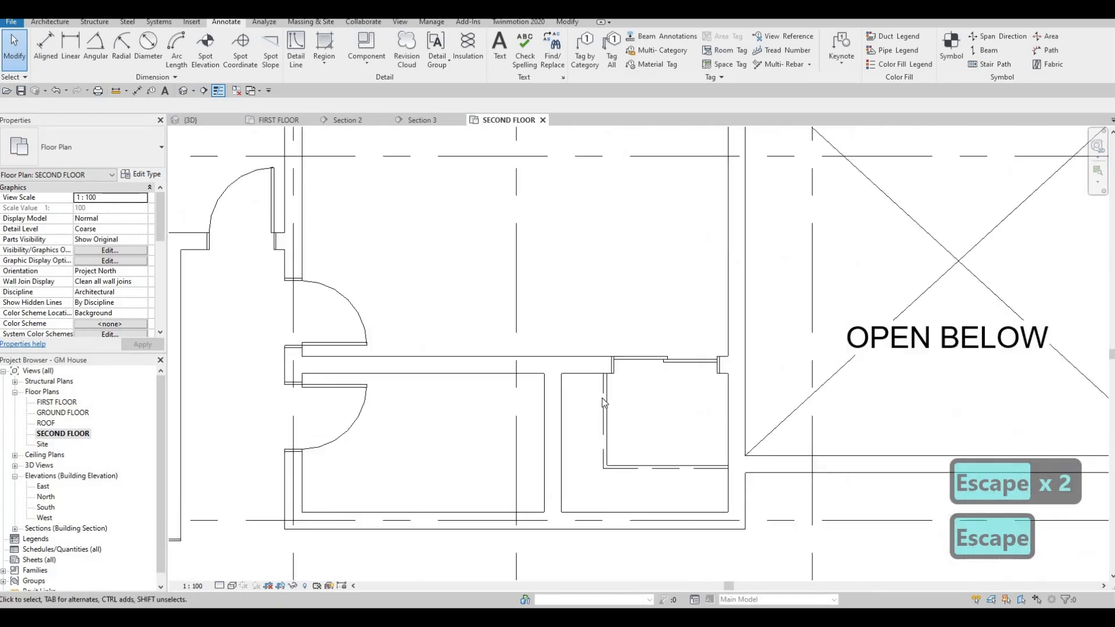
pyautogui.press('c')
pyautogui.press('s')
pyautogui.scroll(-2, 563, 398)
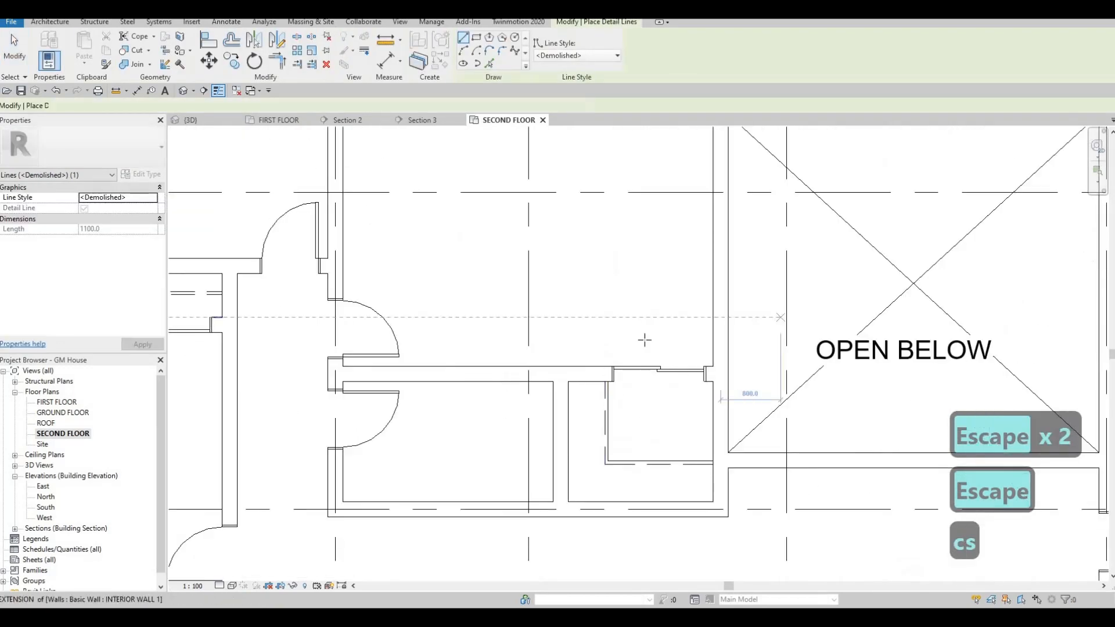
pyautogui.scroll(-2, 549, 373)
pyautogui.scroll(6, 578, 399)
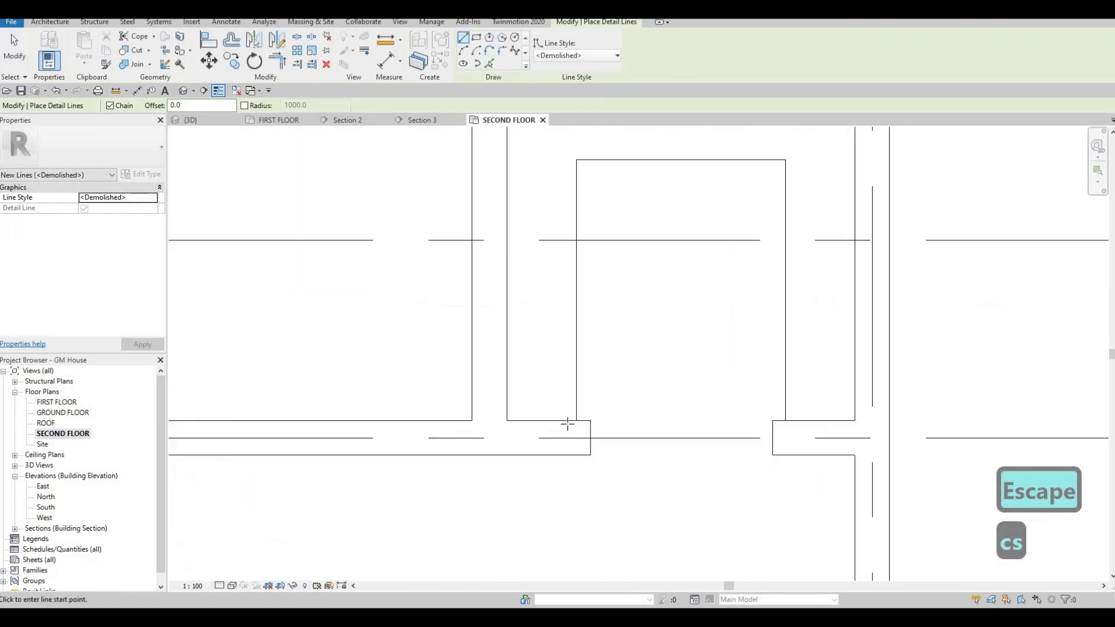
pyautogui.click(552, 421)
pyautogui.scroll(2, 552, 271)
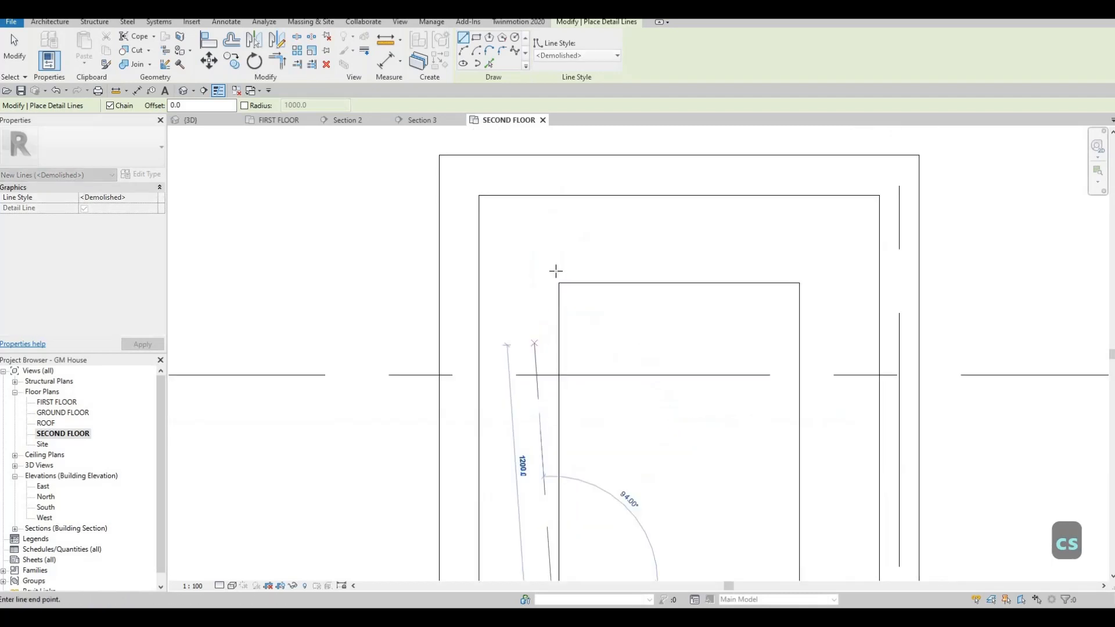
pyautogui.click(787, 275)
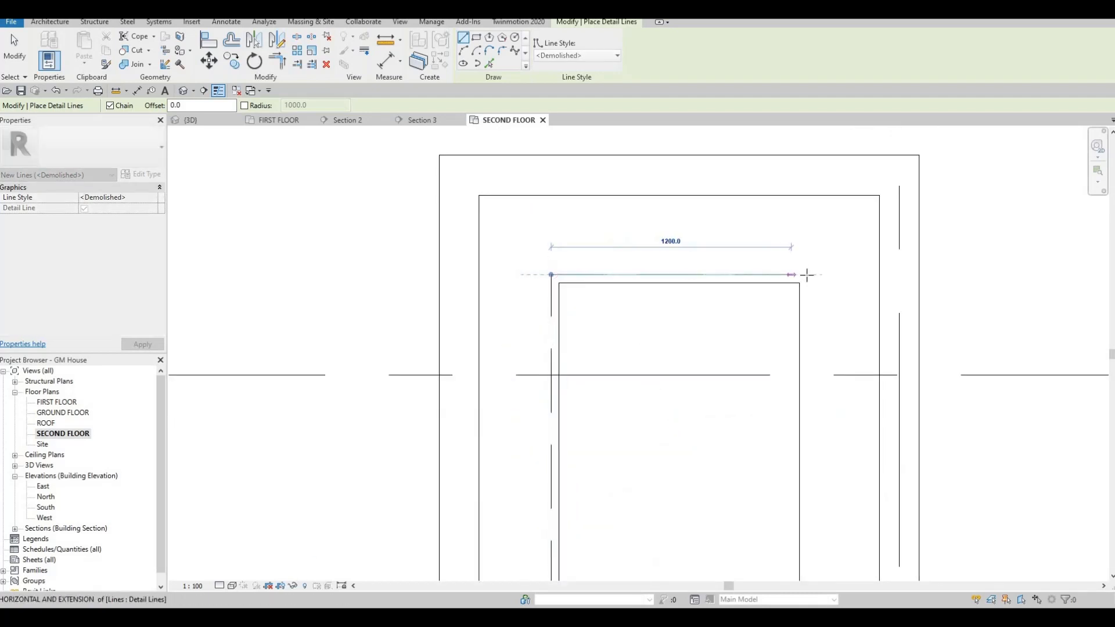
pyautogui.moveTo(819, 413); pyautogui.dragTo(758, 362, button='middle')
pyautogui.press('Escape')
pyautogui.press('Escape')
pyautogui.press('Escape')
pyautogui.scroll(-6, 718, 330)
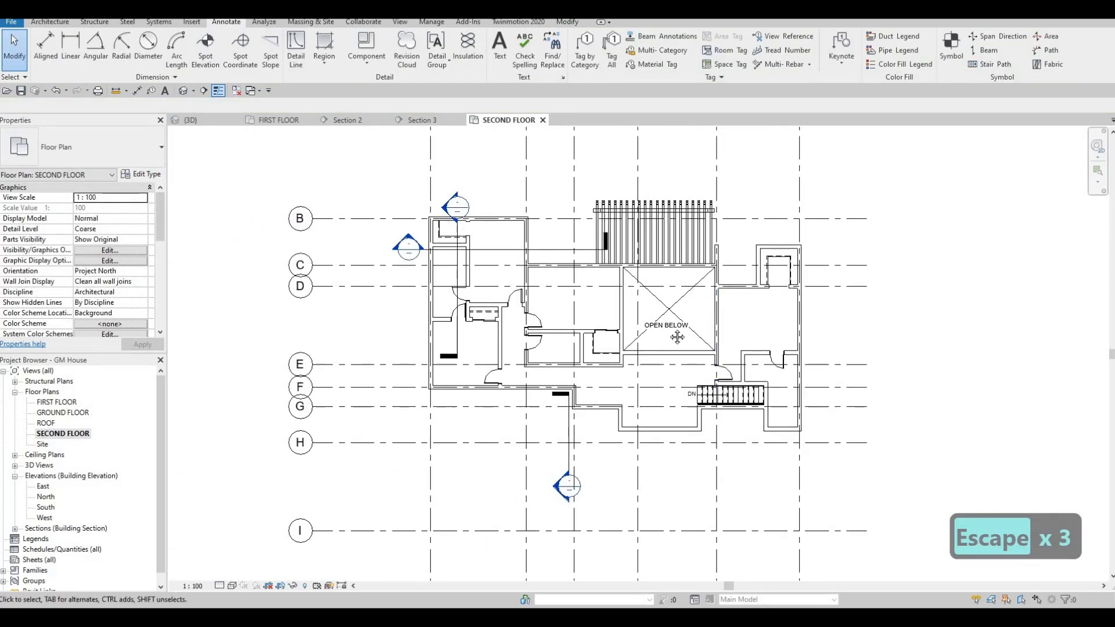
pyautogui.scroll(-1, 674, 325)
pyautogui.moveTo(724, 319); pyautogui.dragTo(722, 326, button='middle')
pyautogui.scroll(1, 722, 326)
pyautogui.moveTo(754, 377)
pyautogui.mouseDown(button='middle')
pyautogui.moveTo(693, 368)
pyautogui.moveTo(677, 354)
pyautogui.moveTo(749, 376)
pyautogui.mouseUp(button='middle')
pyautogui.scroll(-1, 678, 353)
pyautogui.scroll(1, 711, 348)
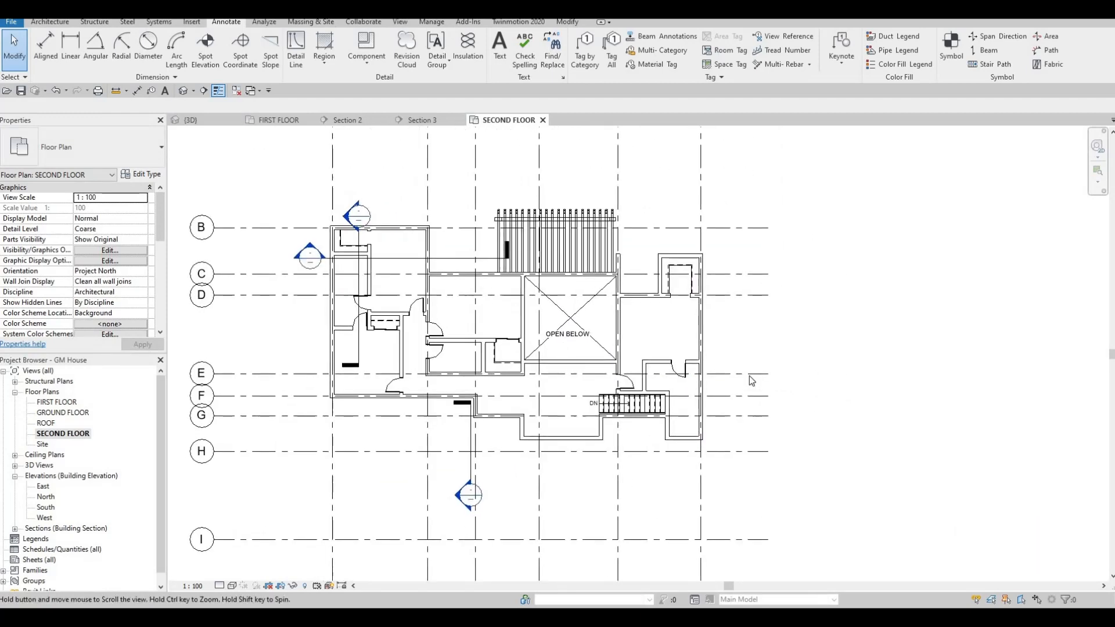